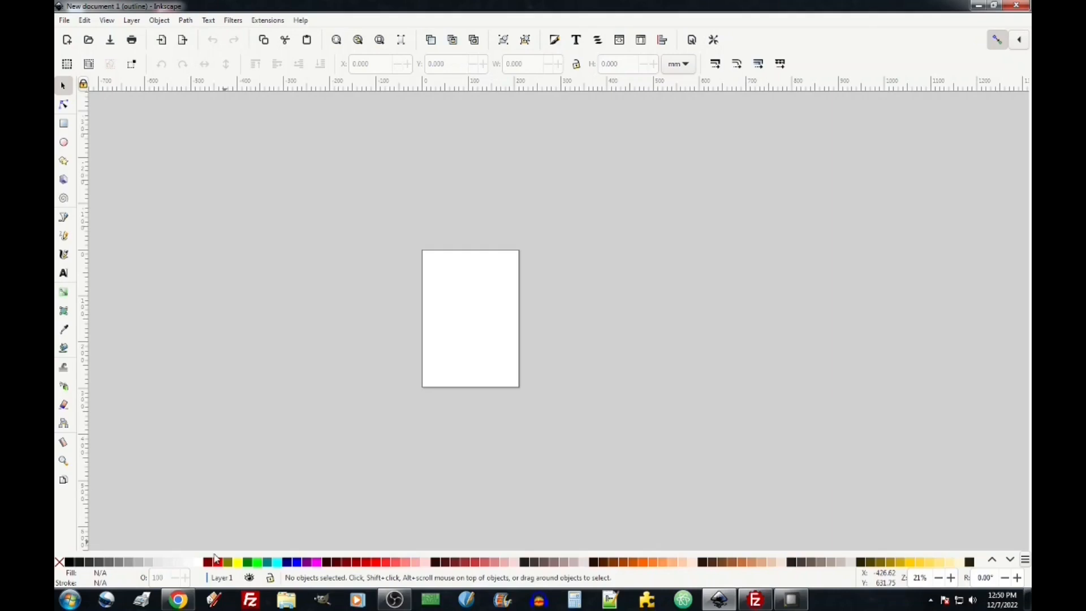
scroll(390, 337, up, 3)
scroll(516, 344, down, 1)
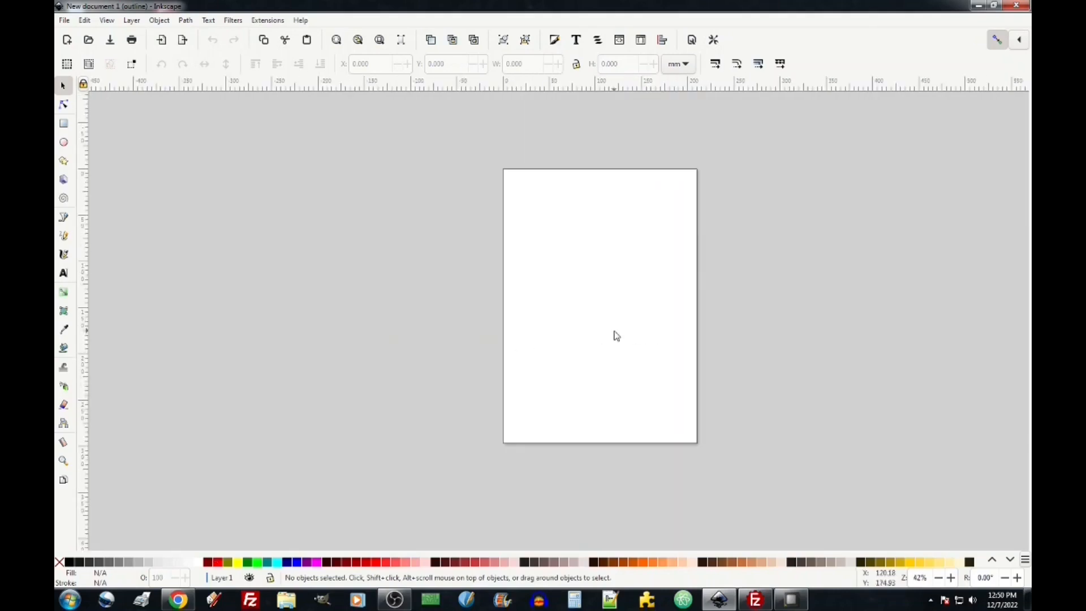
scroll(616, 336, up, 2)
scroll(616, 336, right, 4)
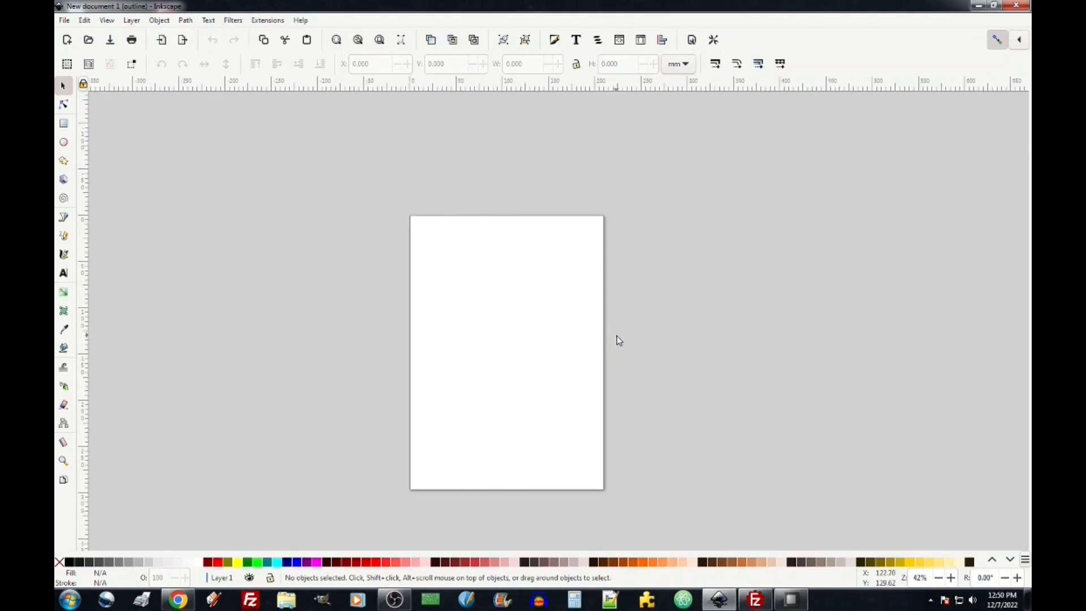
scroll(599, 353, up, 1)
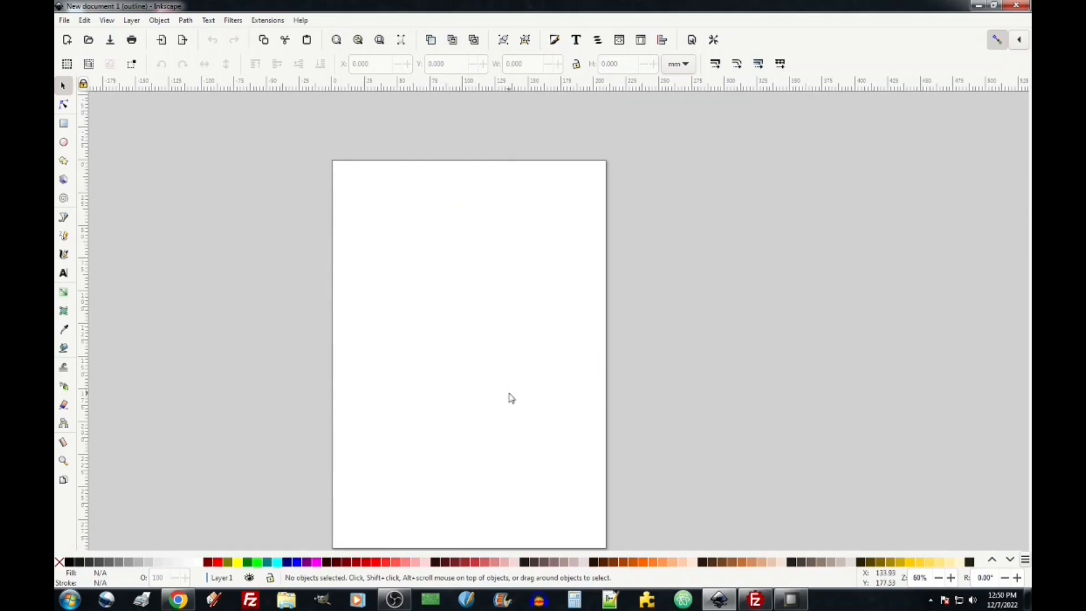
scroll(510, 398, down, 2)
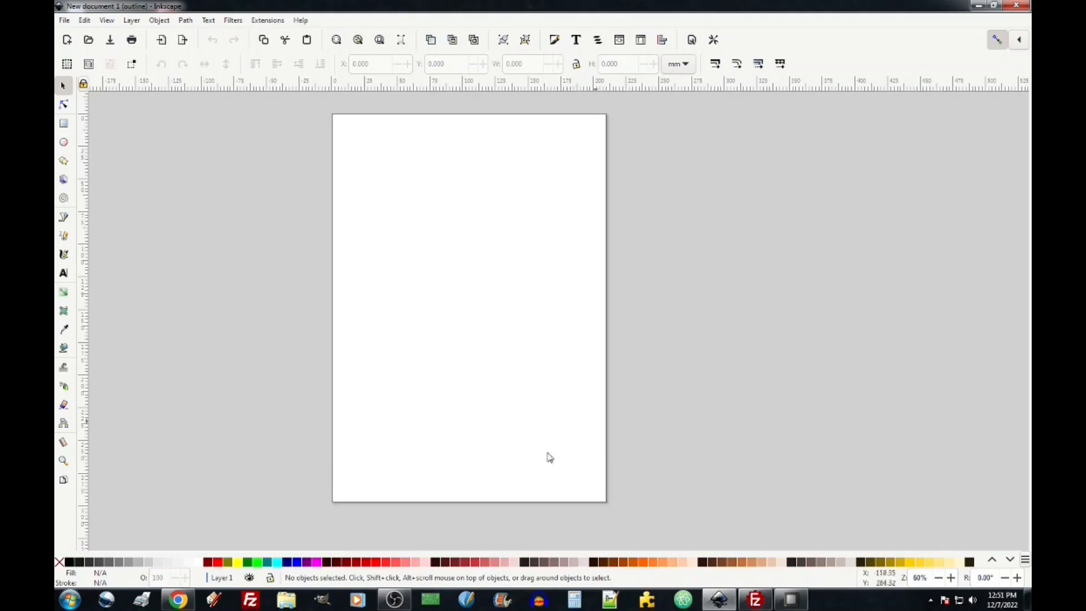
Set both the page format units and the display units to inches in the document properties
click(63, 20)
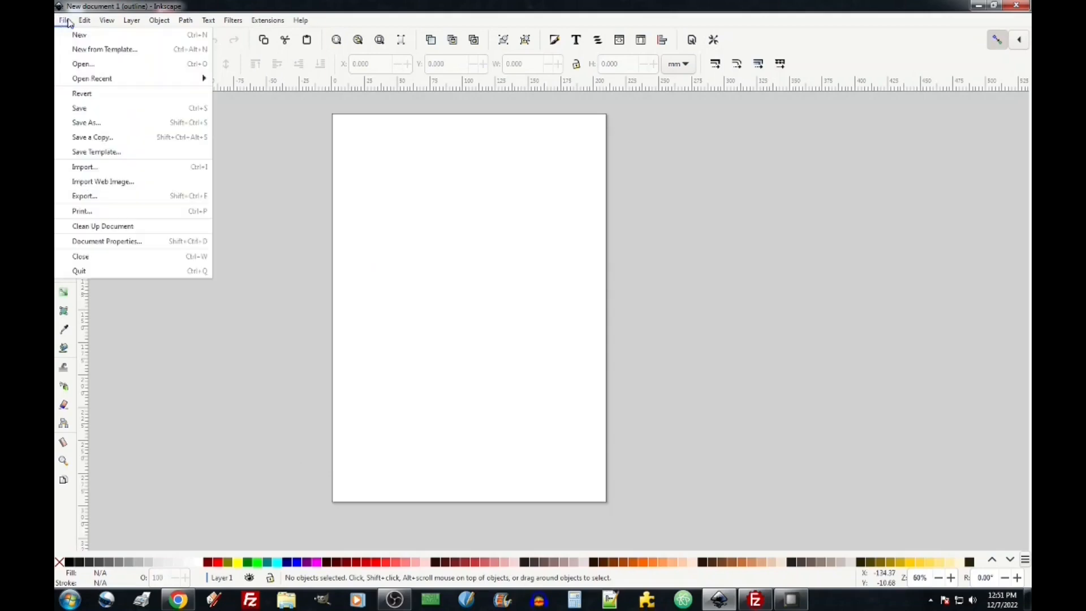
click(84, 243)
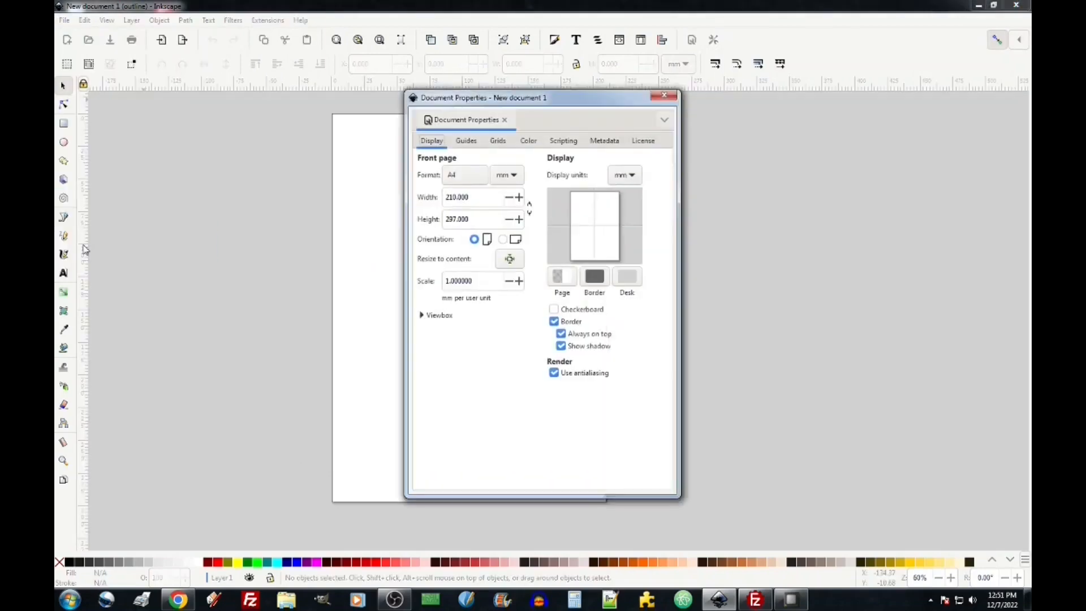
click(512, 177)
click(513, 128)
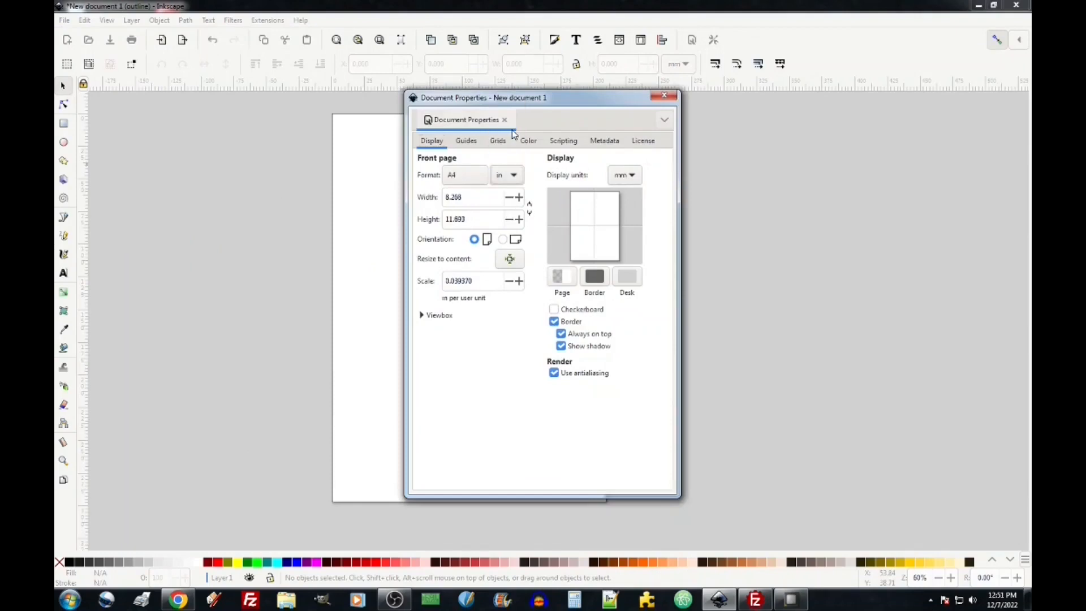
click(632, 177)
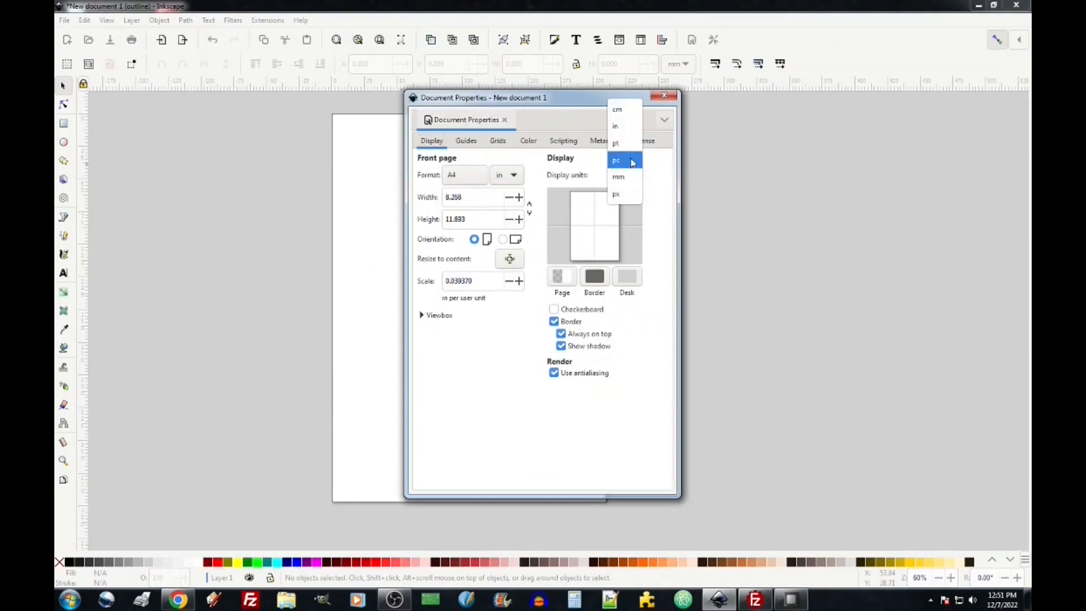
click(629, 127)
Set the page size to 72 in wide by 48 in high and close the document properties
double_click(497, 198)
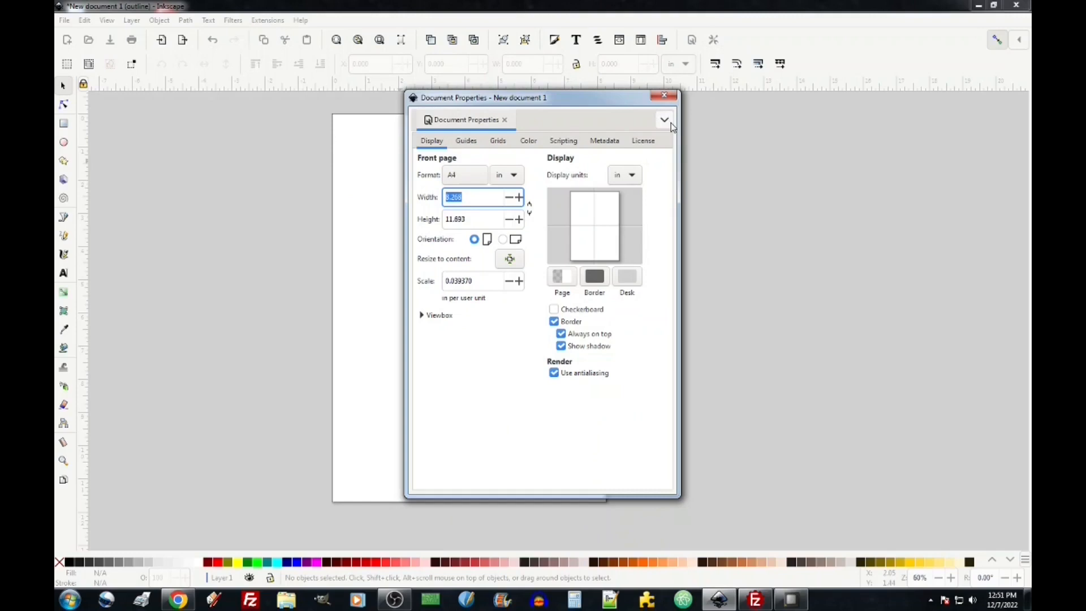
text(72)
key(Tab)
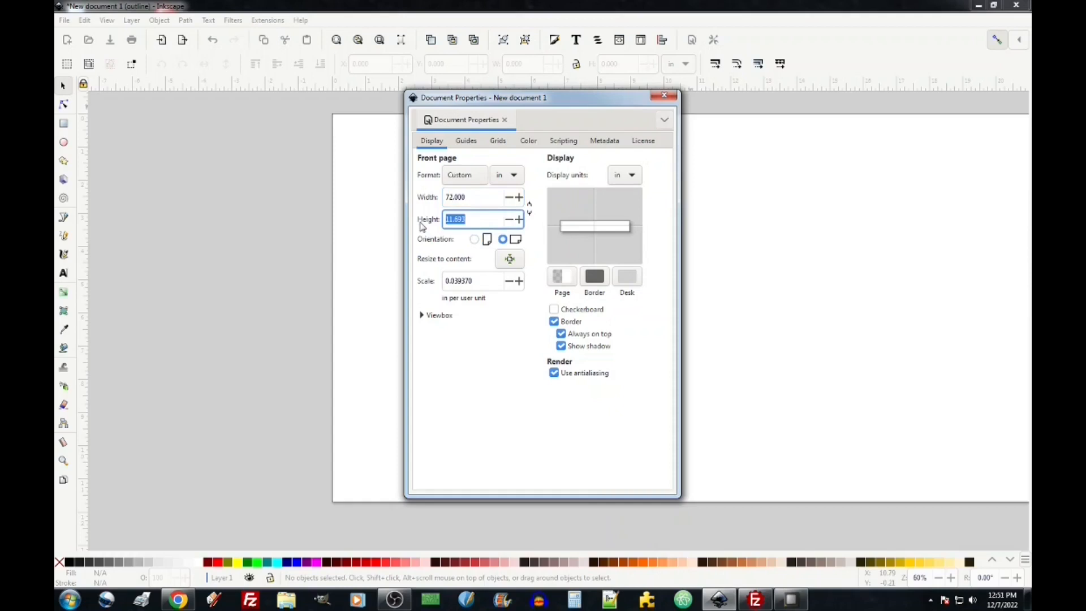
text(48)
key(Return)
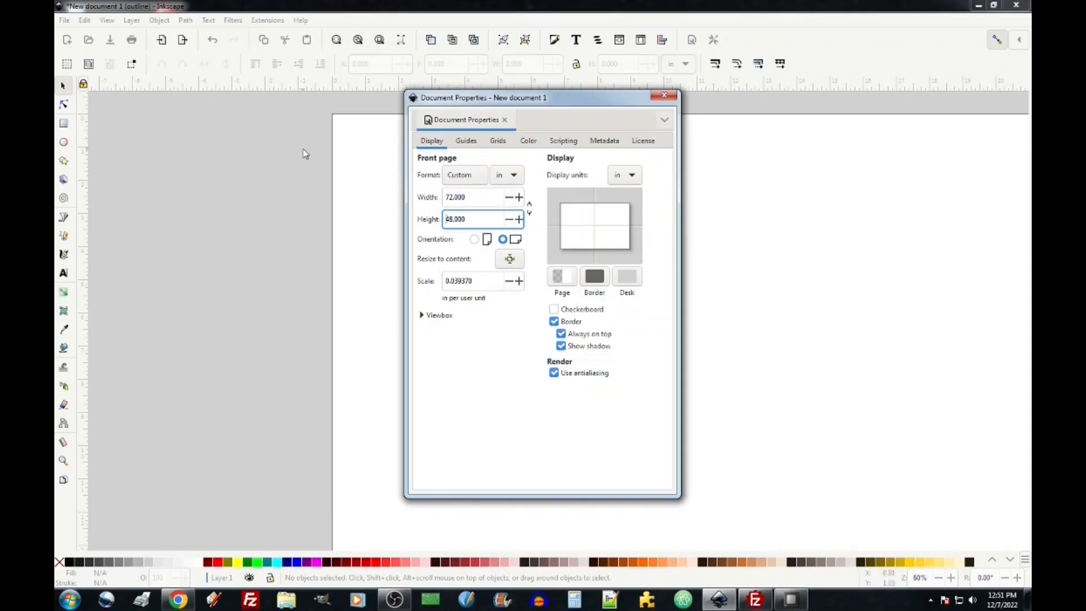
click(672, 99)
Examine the whole resized page on the canvas
scroll(780, 250, down, 2)
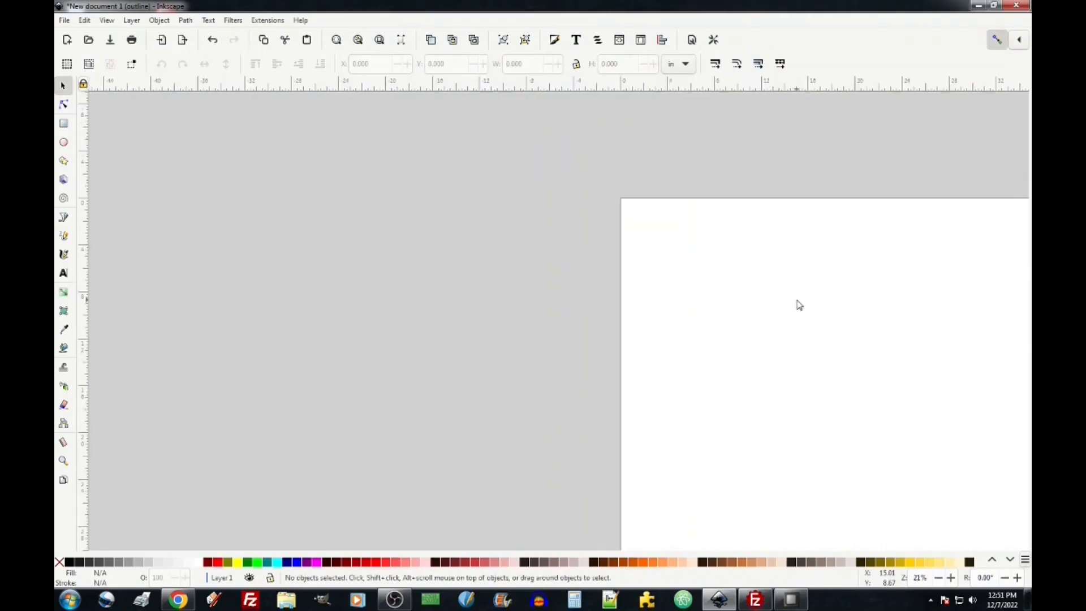
scroll(797, 303, right, 3)
scroll(764, 291, down, 2)
scroll(727, 280, up, 2)
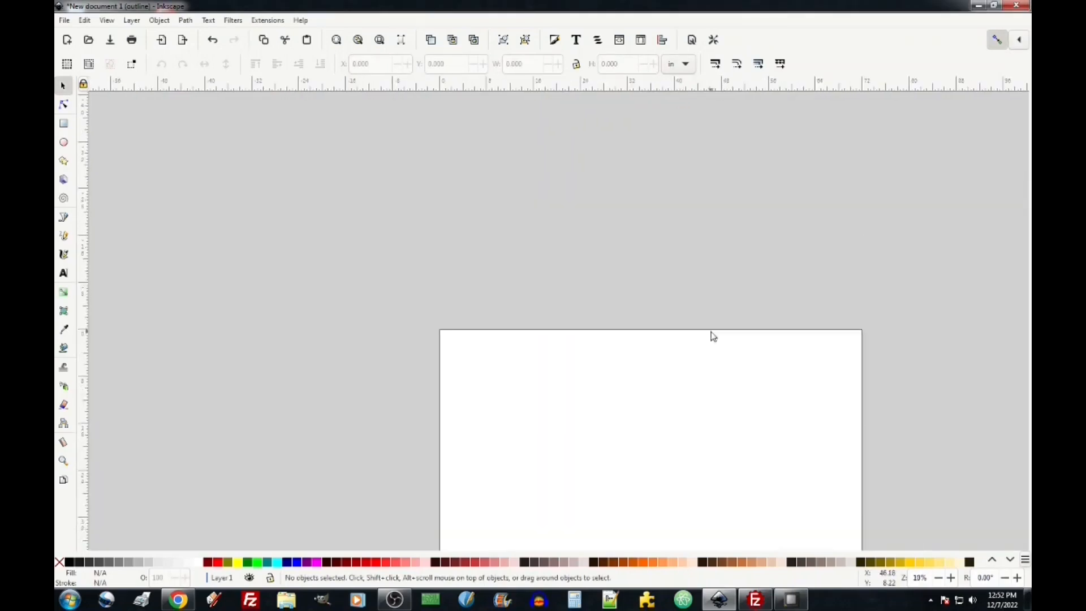
scroll(710, 335, down, 4)
scroll(722, 276, up, 1)
scroll(722, 277, up, 2)
scroll(722, 278, down, 2)
scroll(391, 102, up, 2)
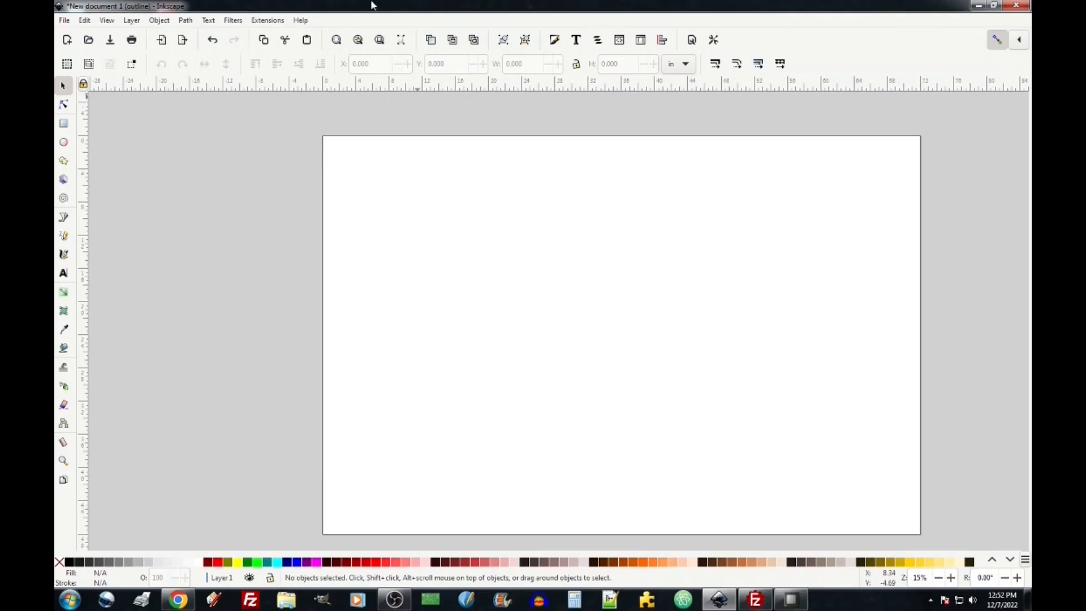
Switch to Chrome and search Google Images for "washburn maverick"
click(177, 599)
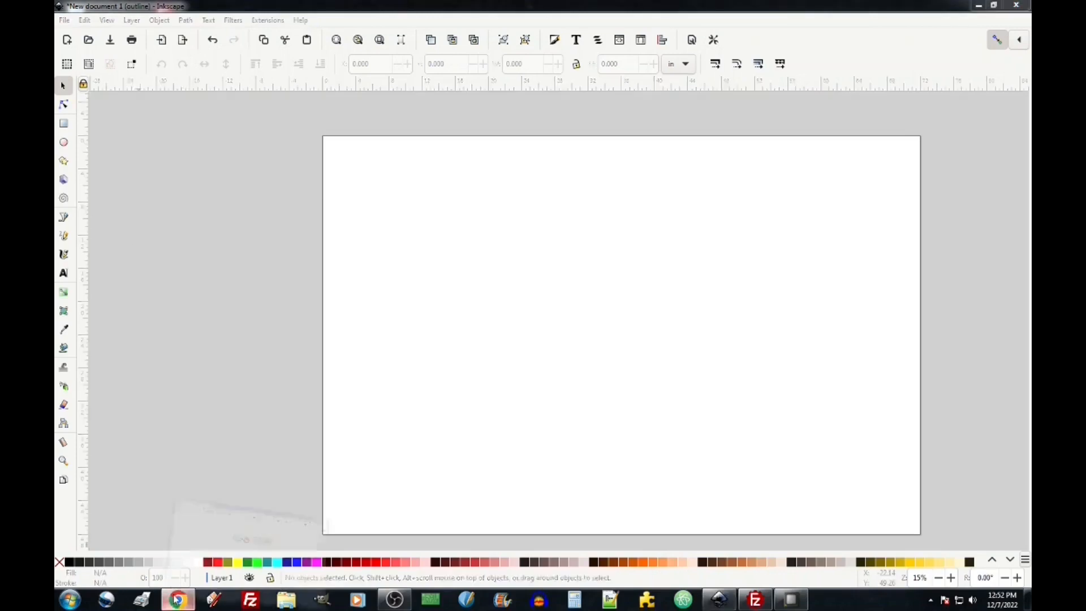
click(415, 297)
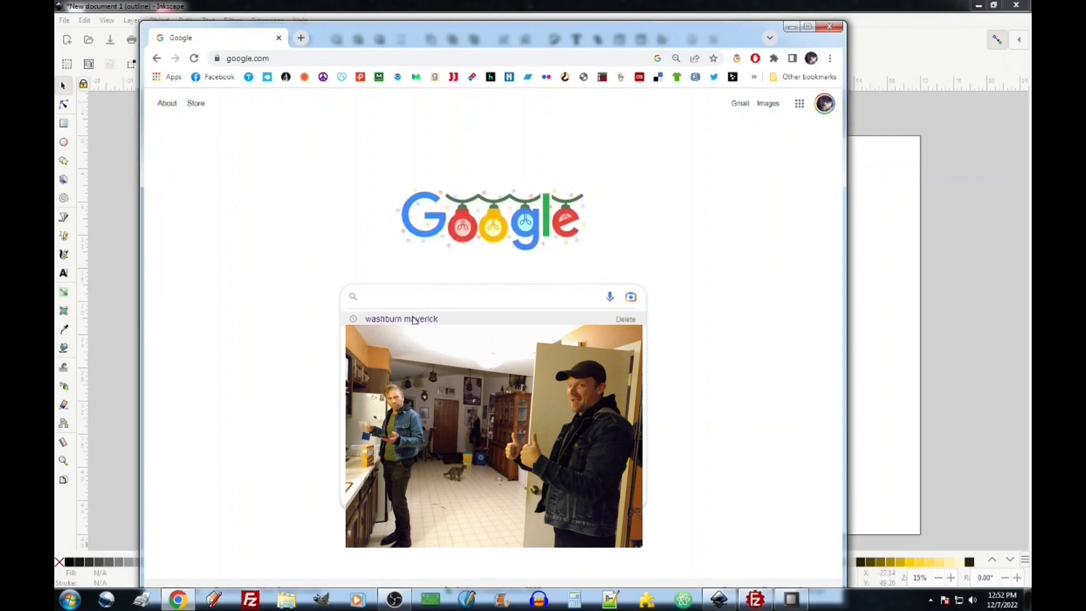
click(413, 318)
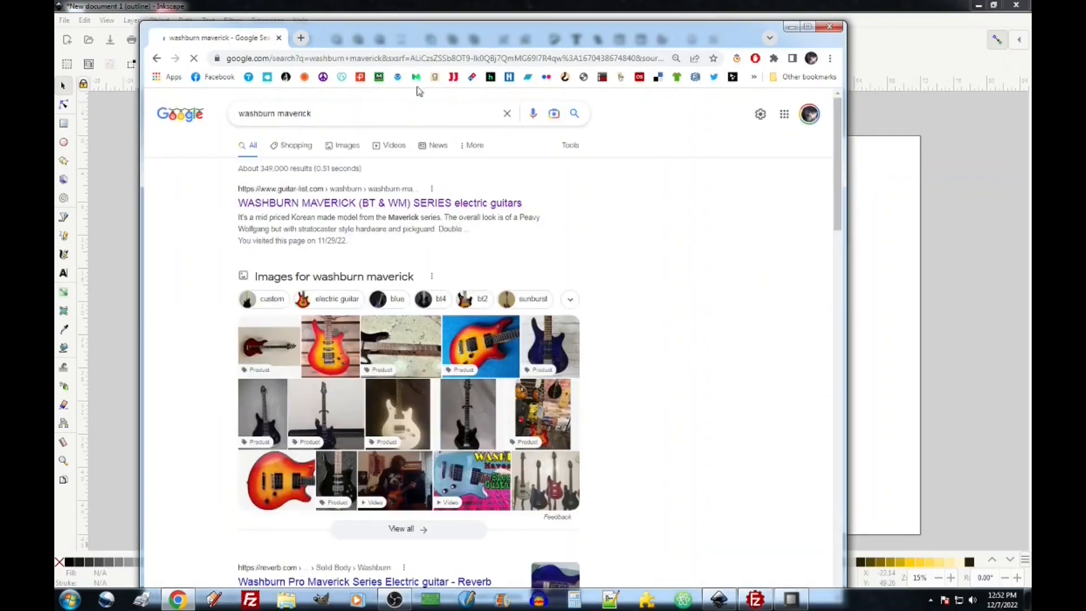
click(351, 150)
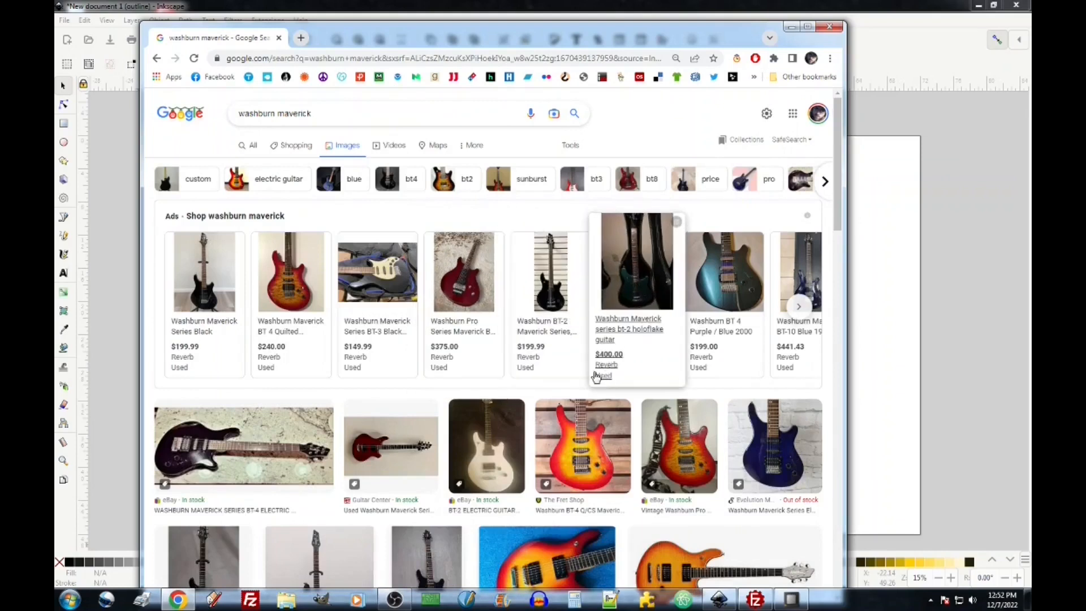
scroll(600, 383, down, 3)
scroll(600, 382, up, 3)
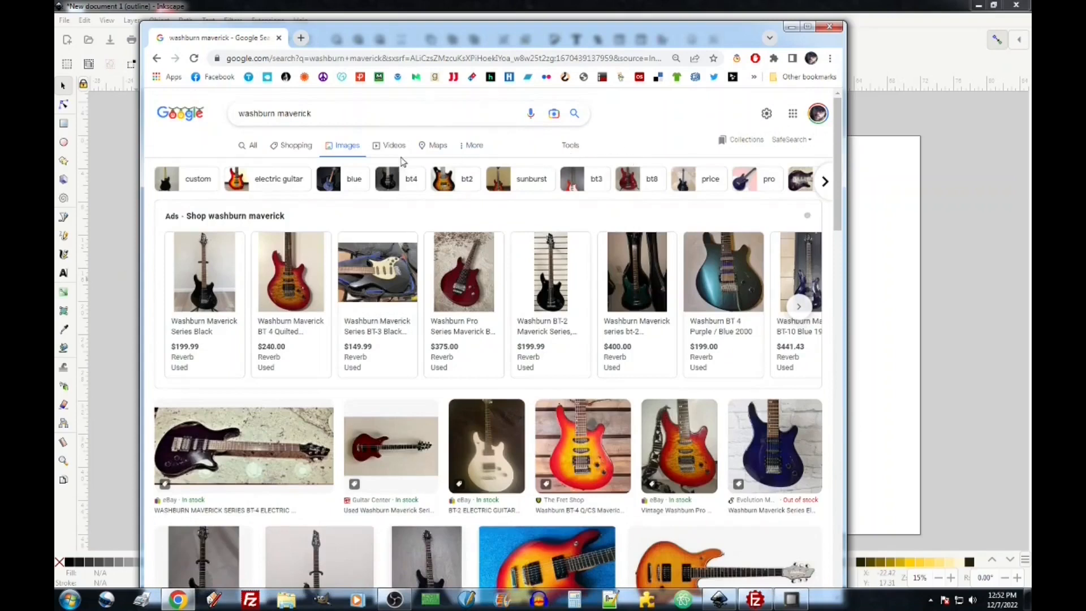
Filter the image results to show only the Large size
click(468, 148)
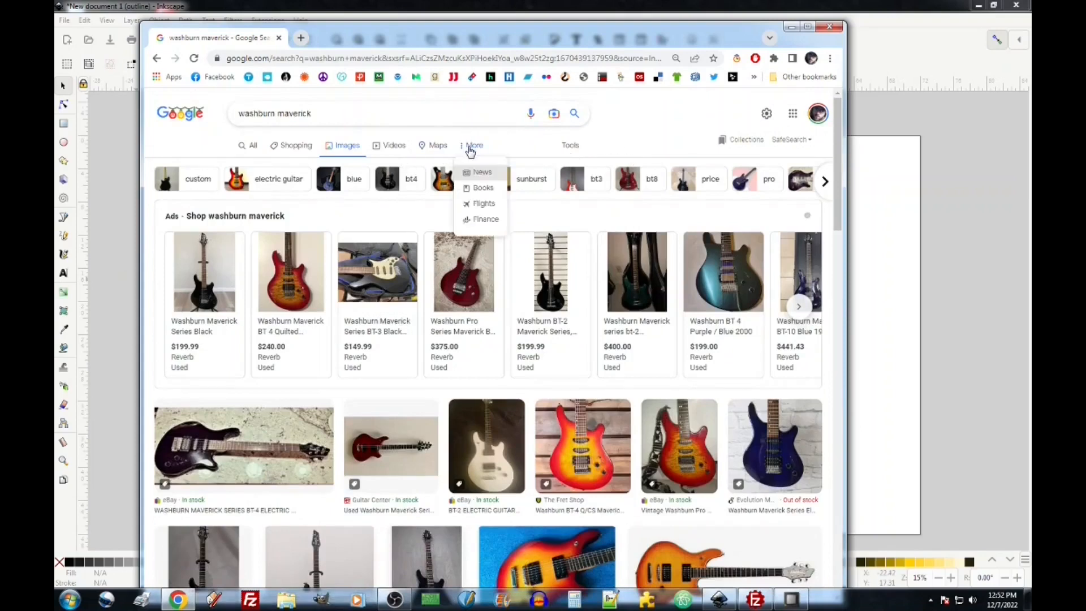
click(567, 148)
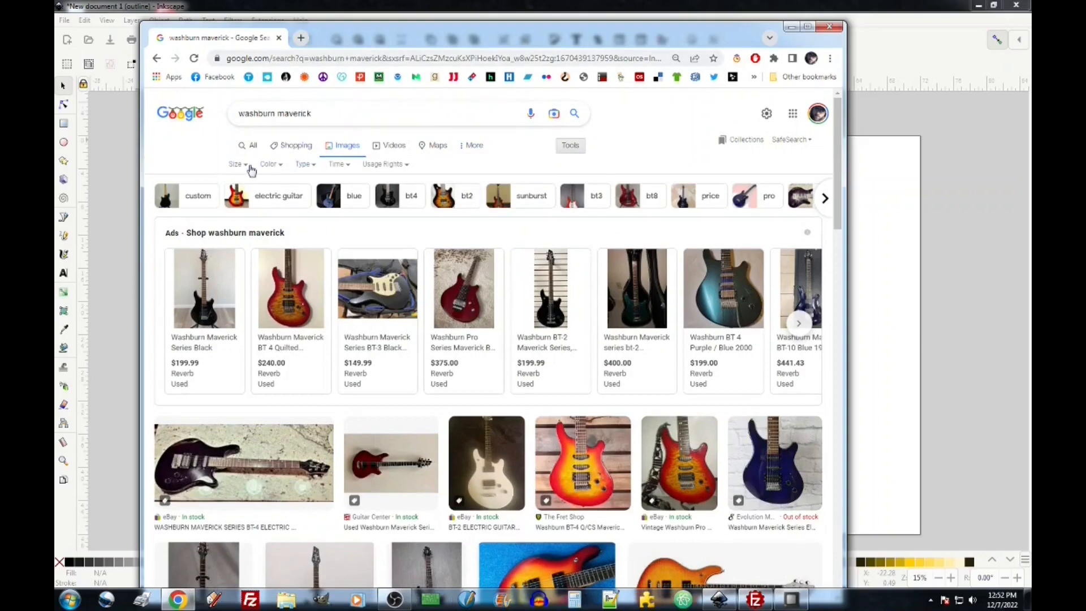
click(246, 169)
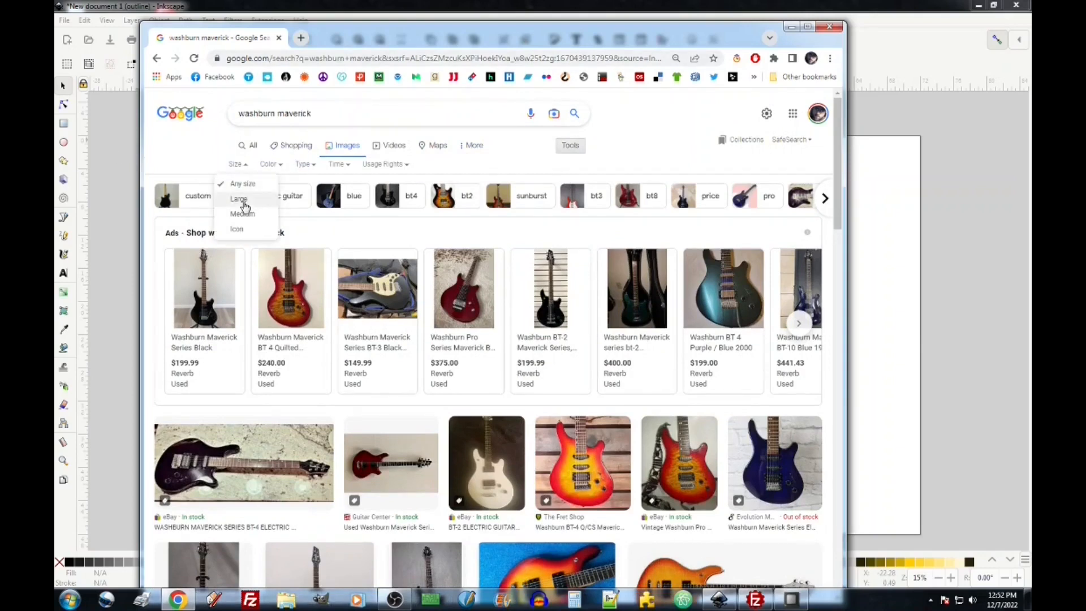
click(244, 204)
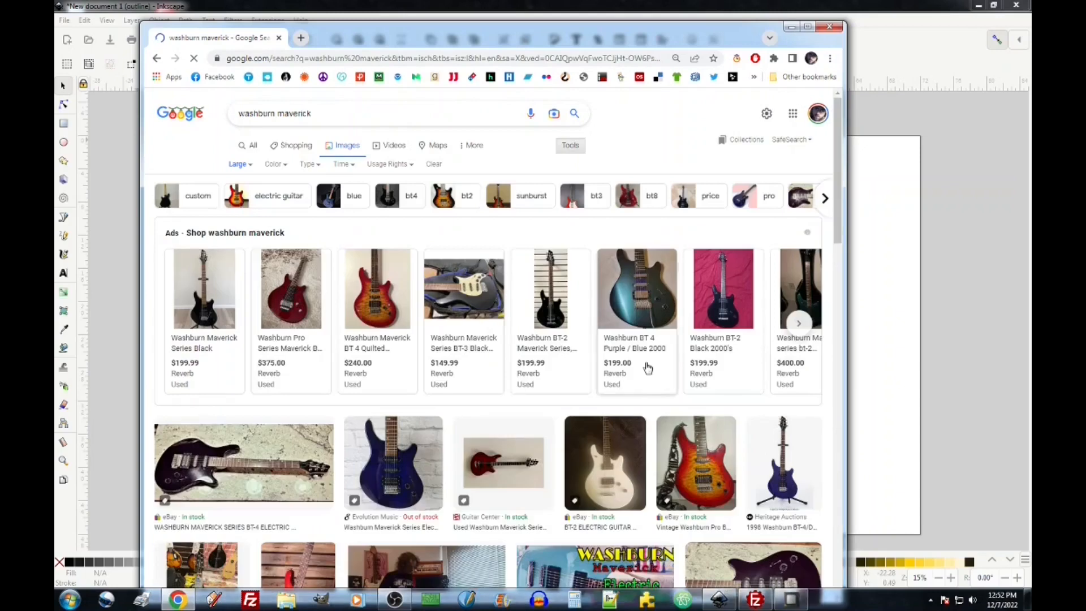
Look through the large Washburn Maverick image results for guitar photos usable as a reference
scroll(577, 350, down, 5)
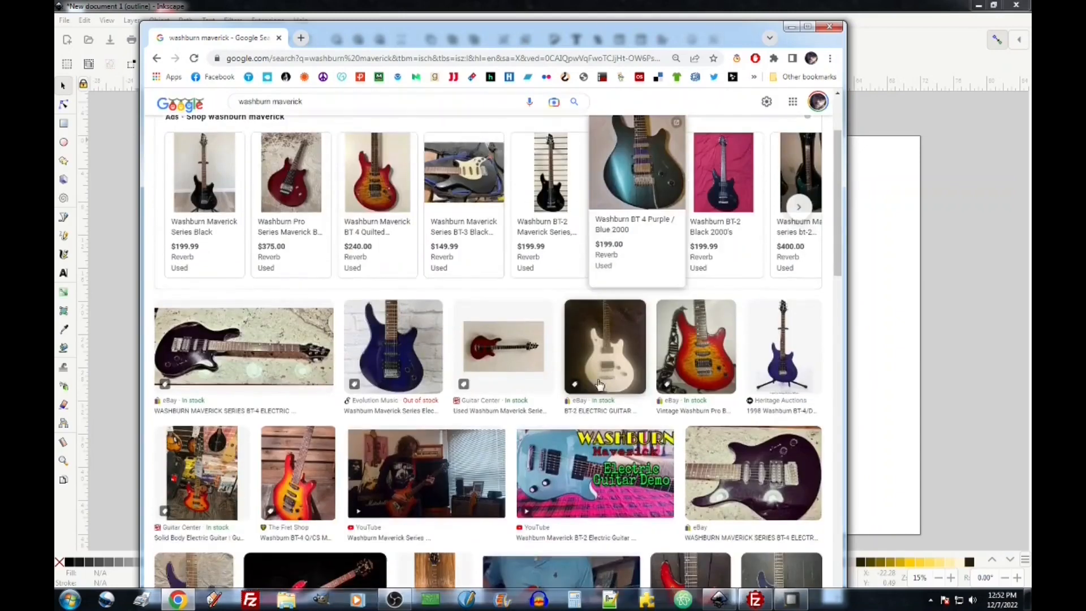
scroll(557, 300, down, 5)
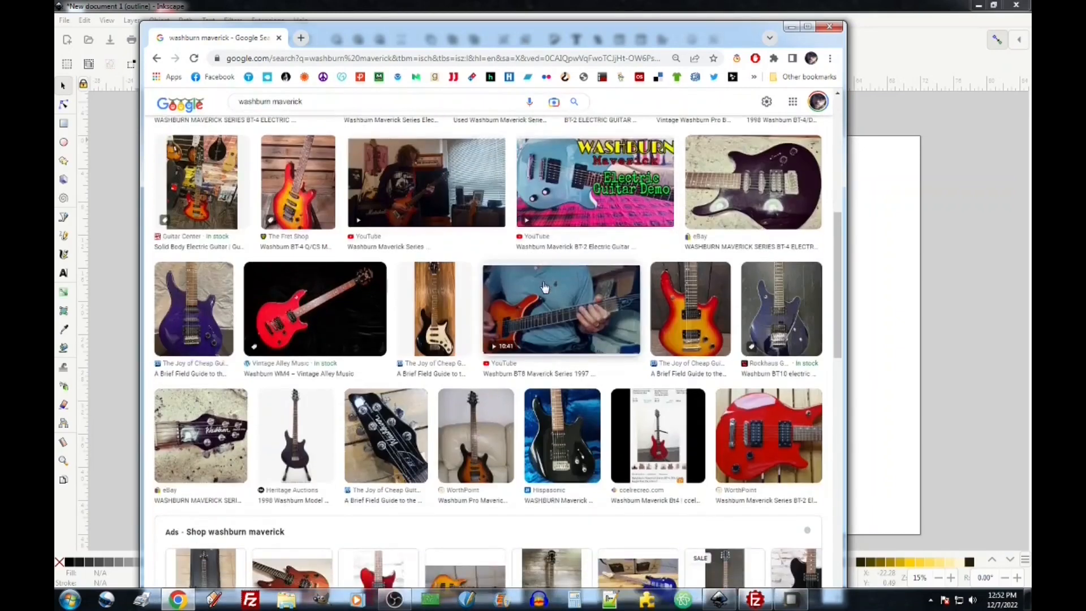
scroll(543, 276, down, 5)
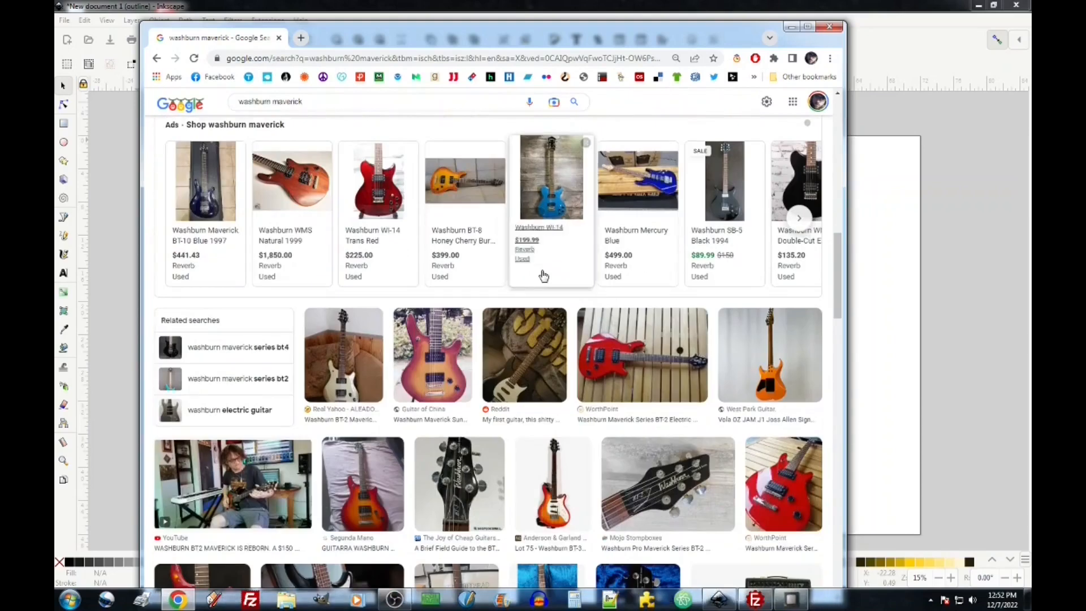
scroll(543, 276, down, 3)
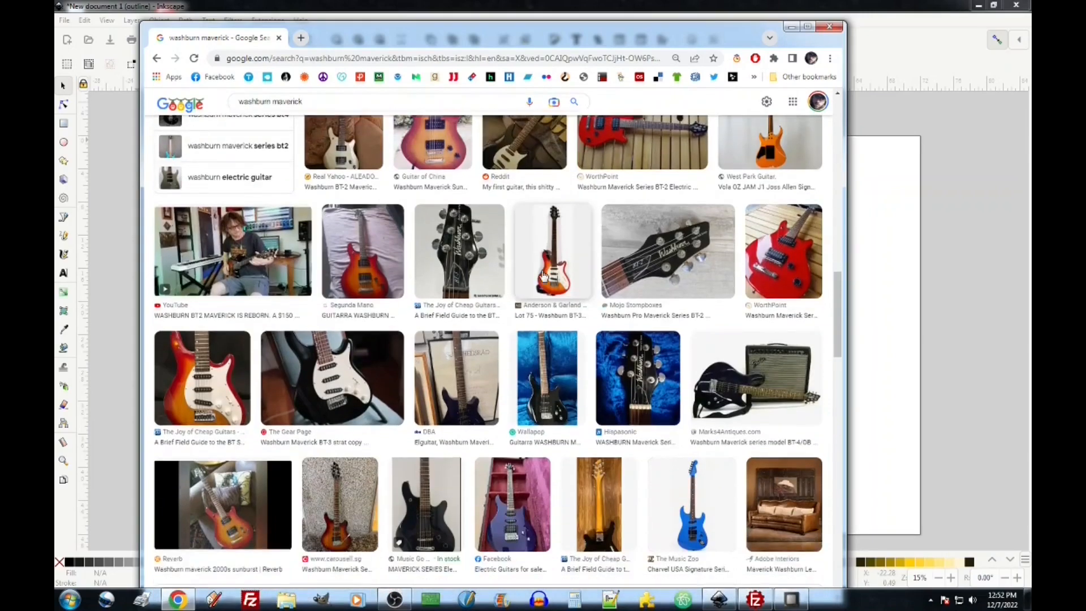
scroll(542, 275, down, 3)
scroll(542, 276, down, 3)
scroll(543, 275, down, 4)
scroll(543, 275, down, 3)
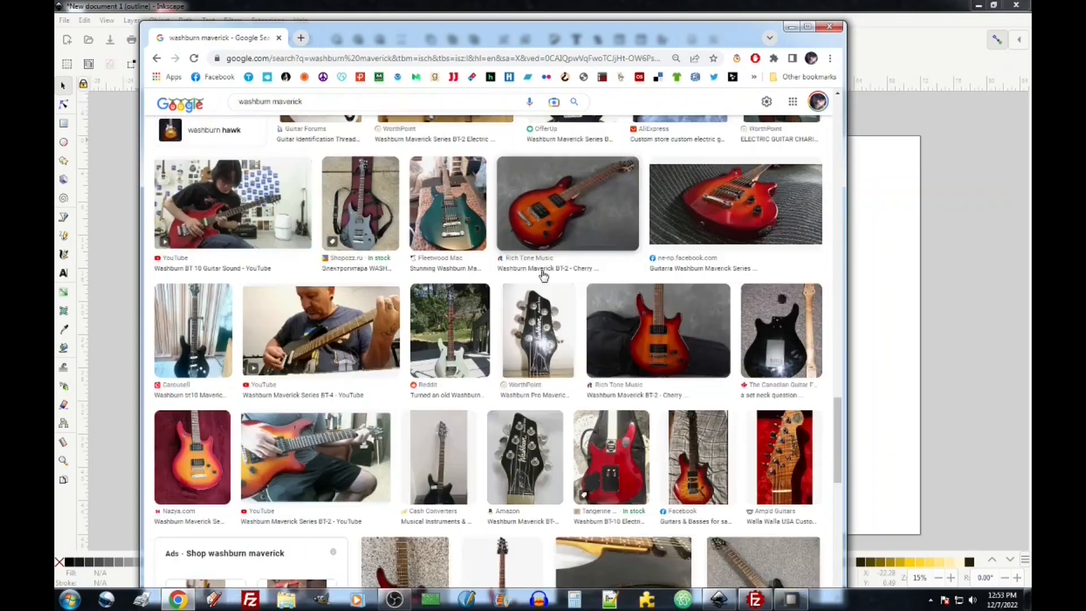
scroll(543, 276, down, 3)
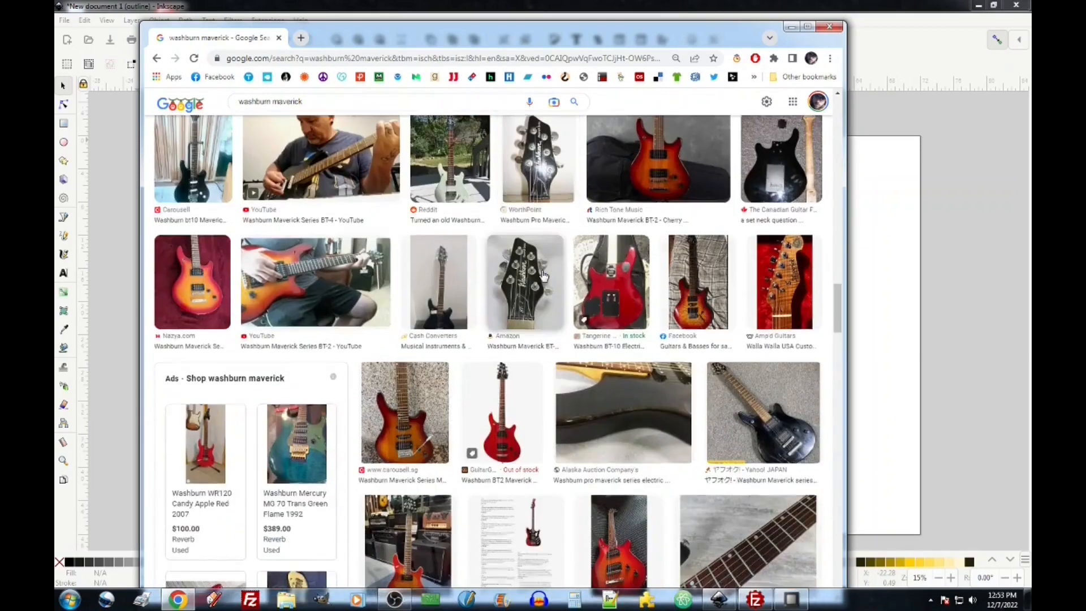
scroll(543, 276, down, 3)
scroll(543, 276, down, 5)
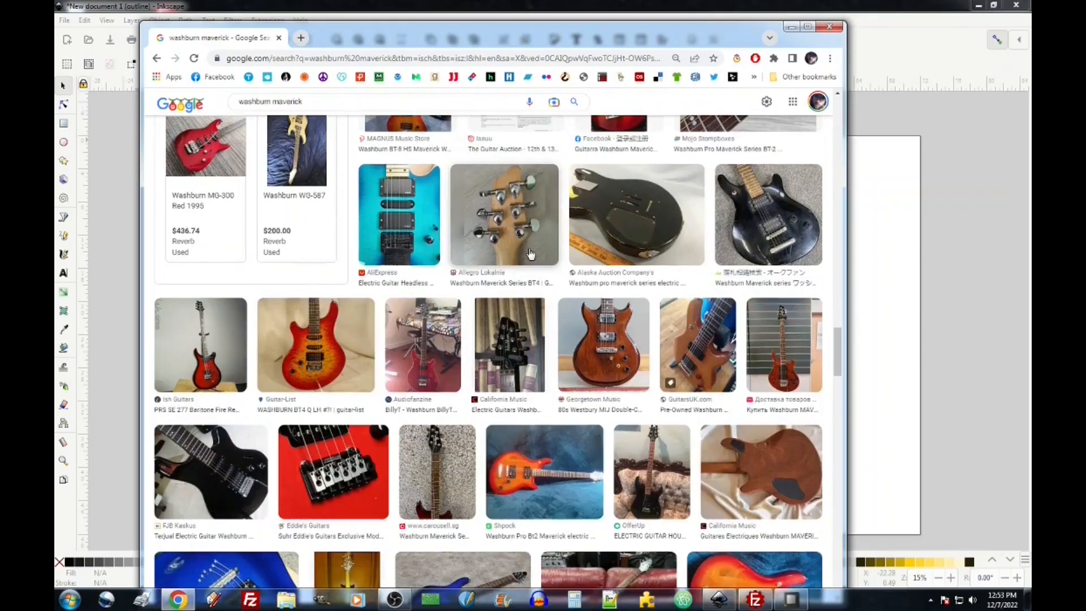
scroll(530, 254, down, 1)
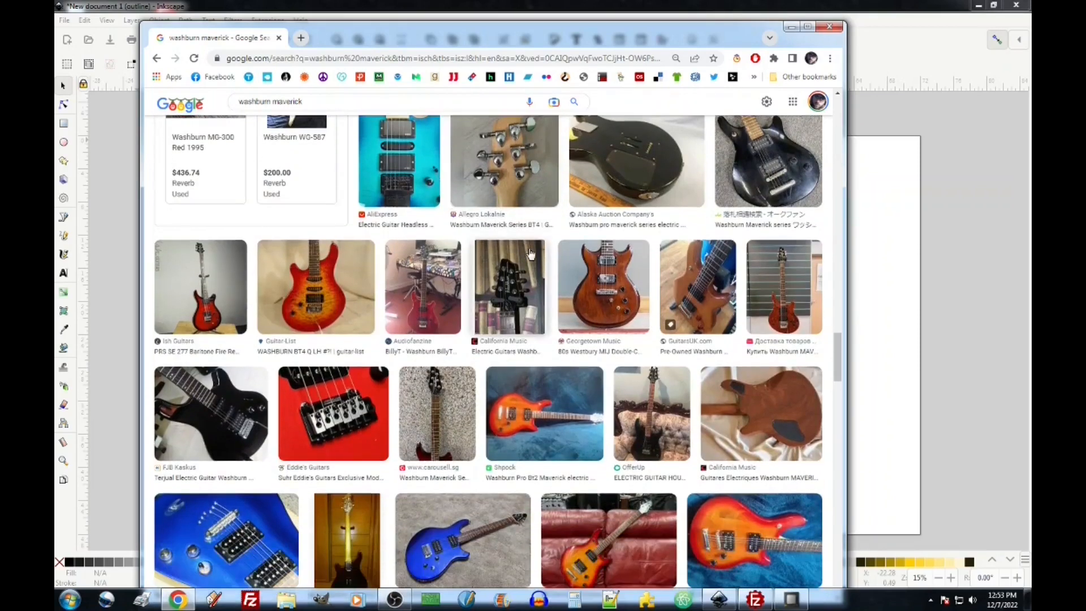
scroll(357, 294, down, 2)
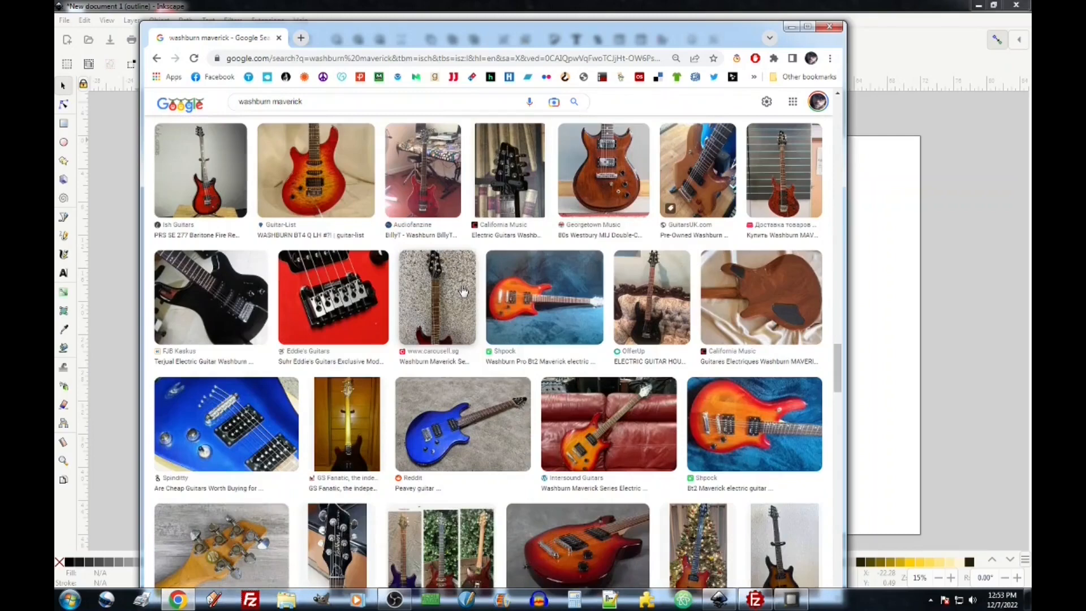
scroll(476, 287, down, 3)
scroll(475, 287, down, 8)
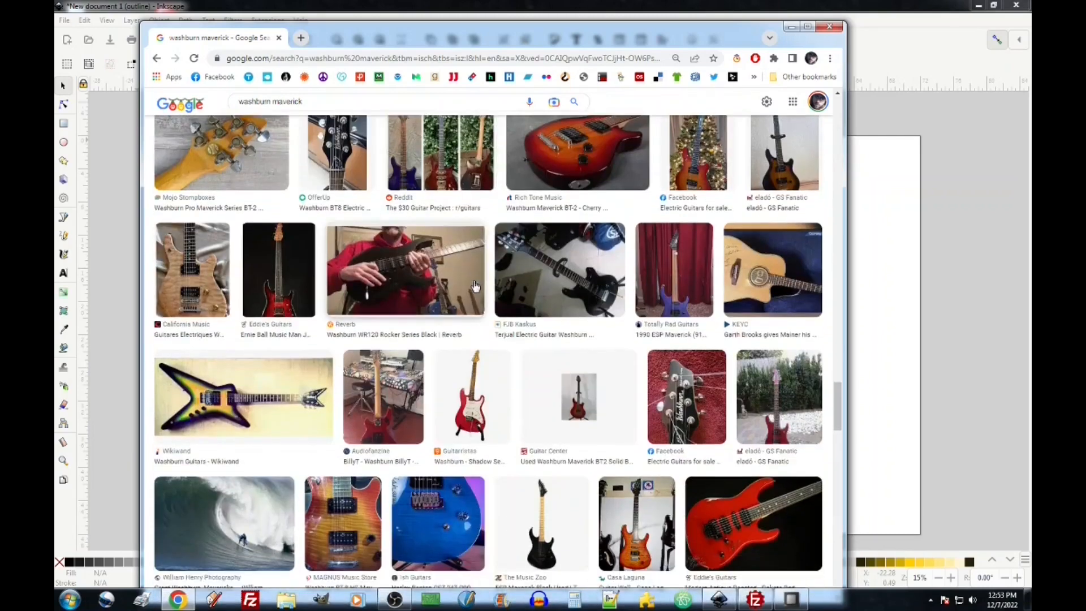
scroll(475, 285, down, 4)
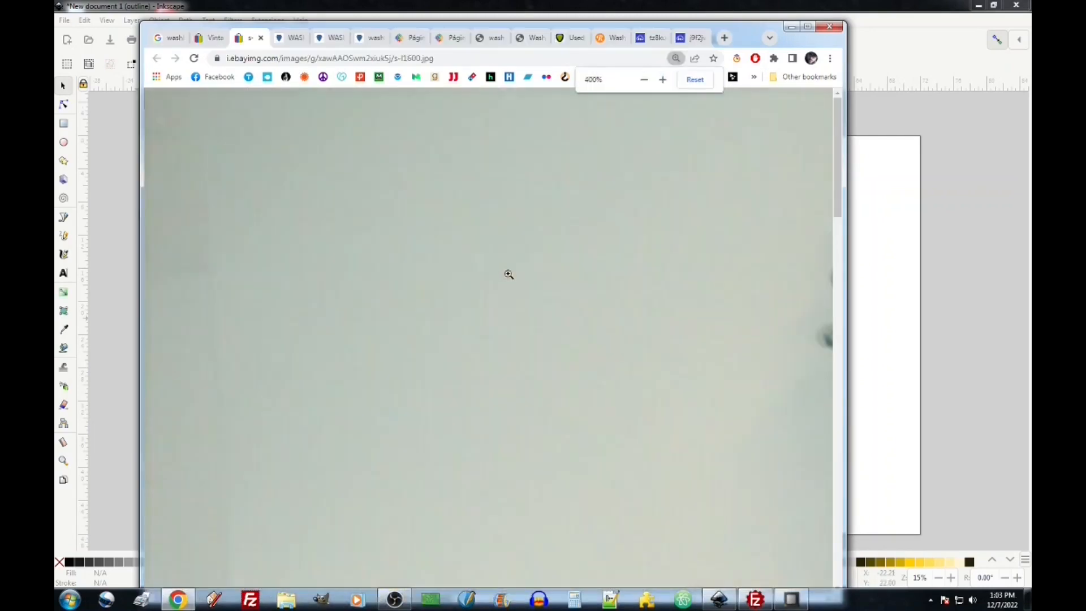
Inspect the full-size eBay guitar photo, reducing the page zoom to 175%
key(ctrl+plus)
key(ctrl+minus)
key(ctrl+minus)
key(ctrl+minus)
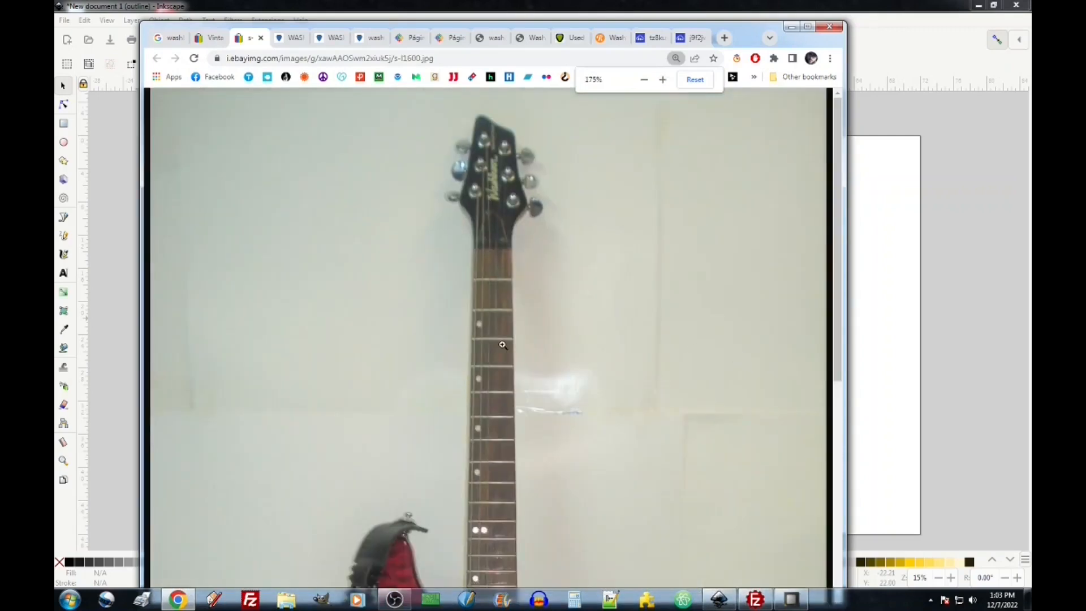
Examine the headstock, fretboard and body of the full-size eBay guitar photo at high magnification to judge its quality as a reference
key(ctrl+plus)
key(ctrl+plus)
key(ctrl+plus)
key(ctrl+minus)
scroll(641, 400, down, 10)
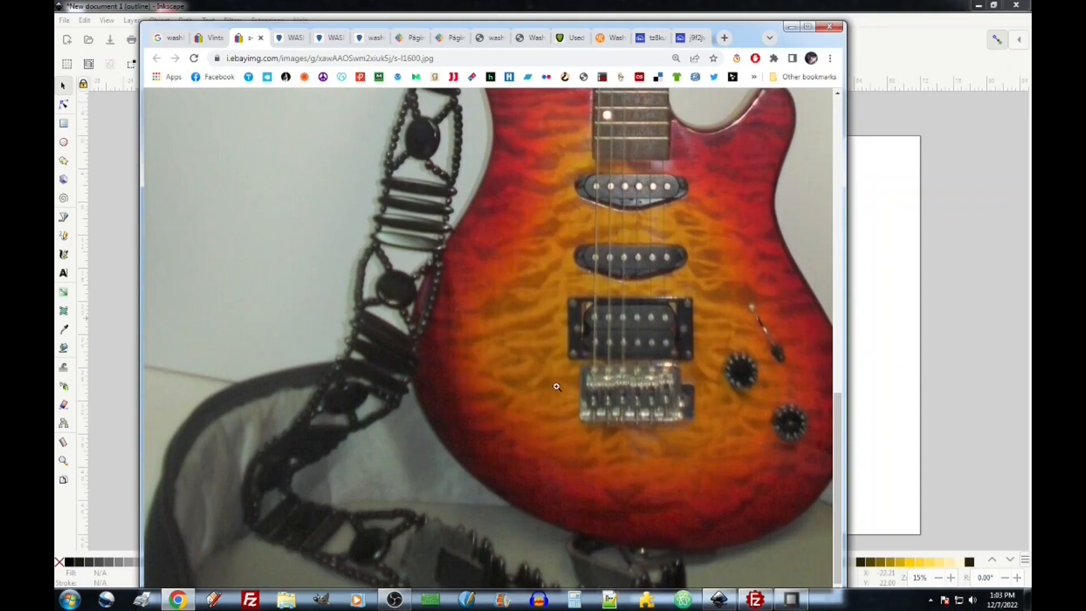
scroll(517, 353, up, 5)
scroll(608, 252, up, 5)
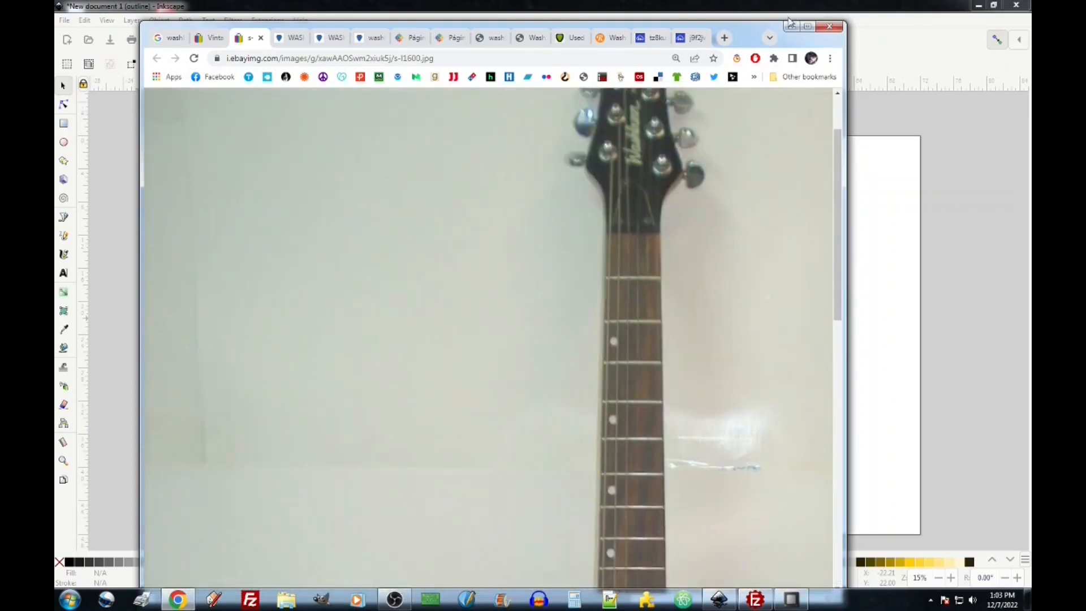
scroll(635, 433, down, 10)
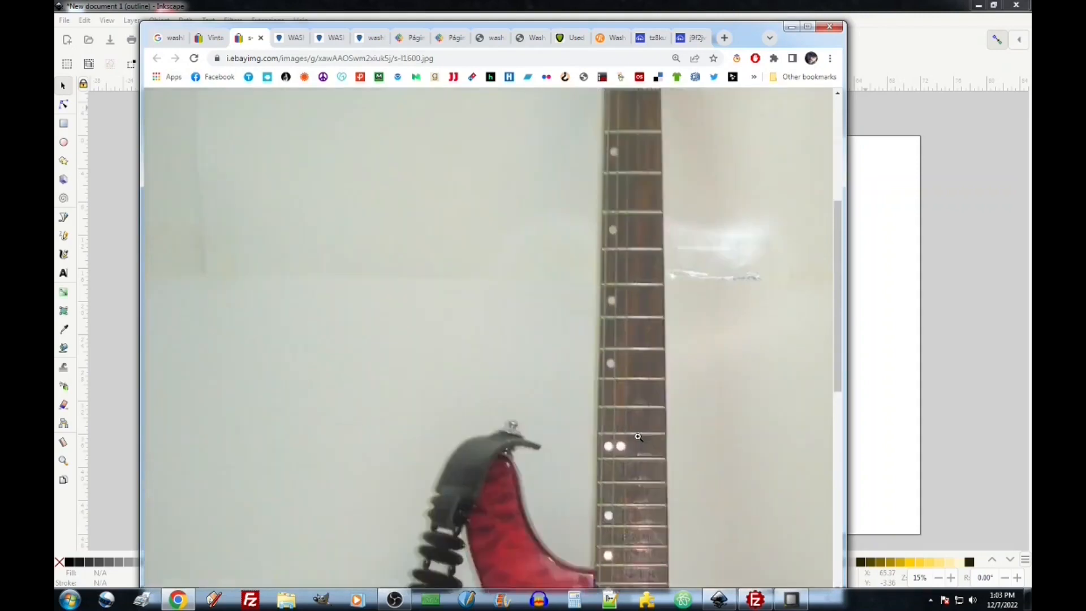
scroll(666, 379, up, 5)
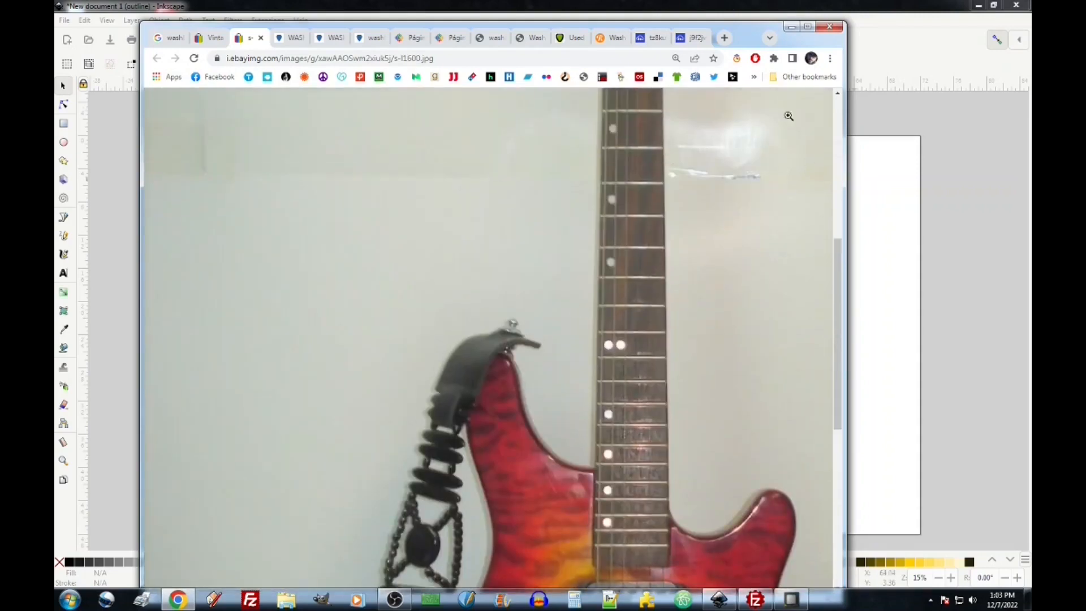
scroll(661, 497, down, 5)
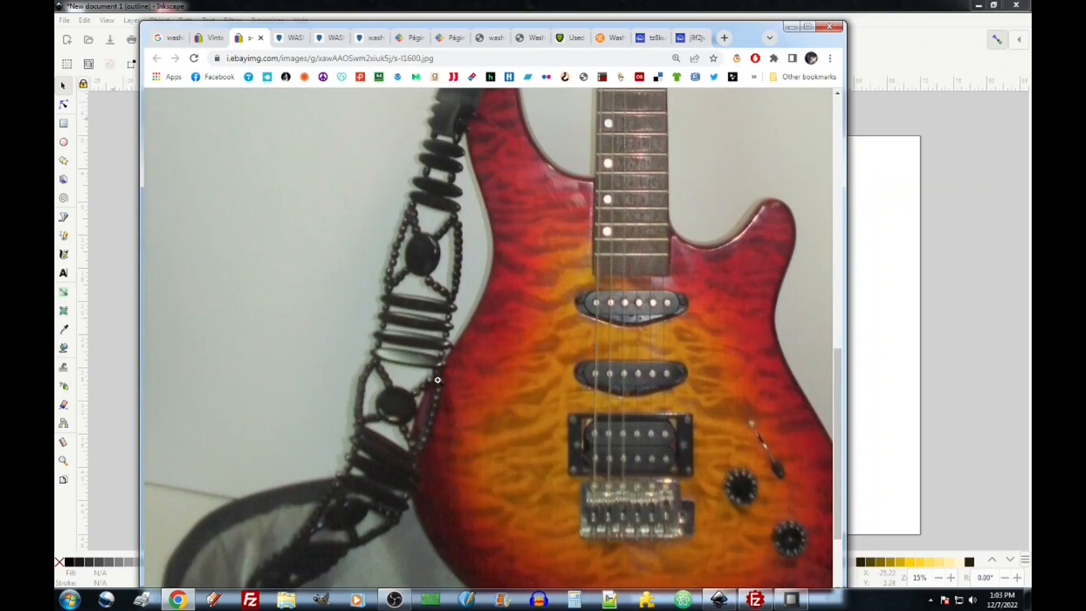
scroll(429, 294, up, 3)
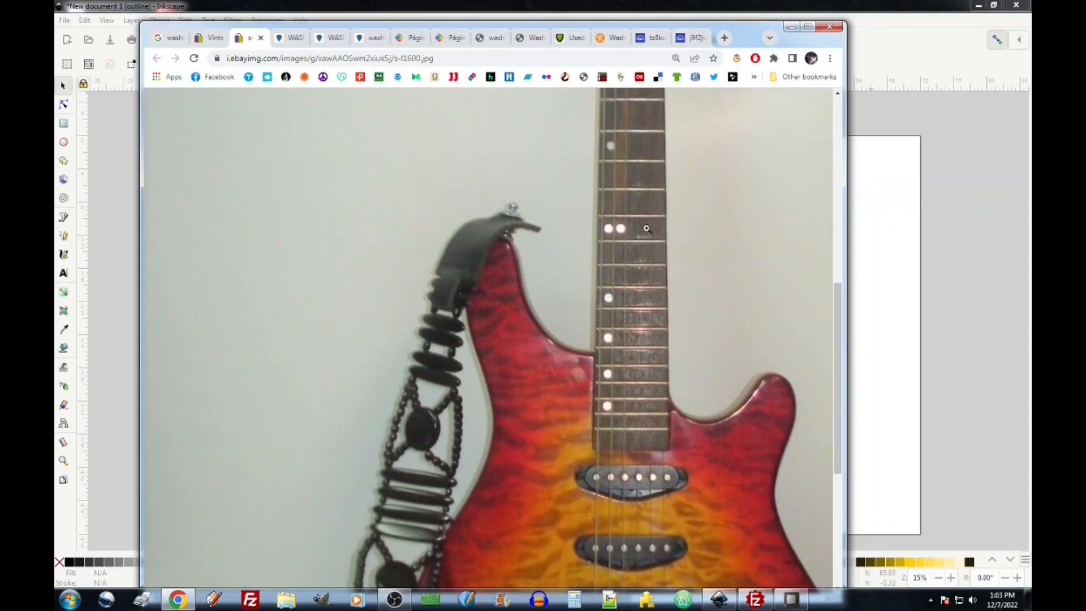
click(643, 271)
scroll(598, 310, down, 1)
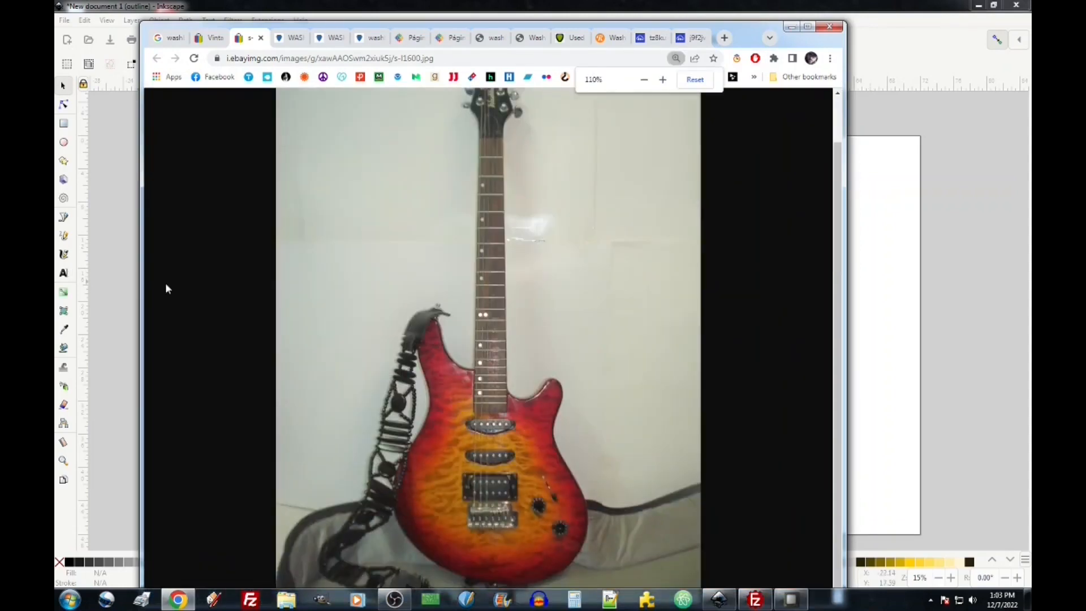
Copy the guitar photo from the browser, switch to Inkscape and paste it onto the page
right_click(492, 258)
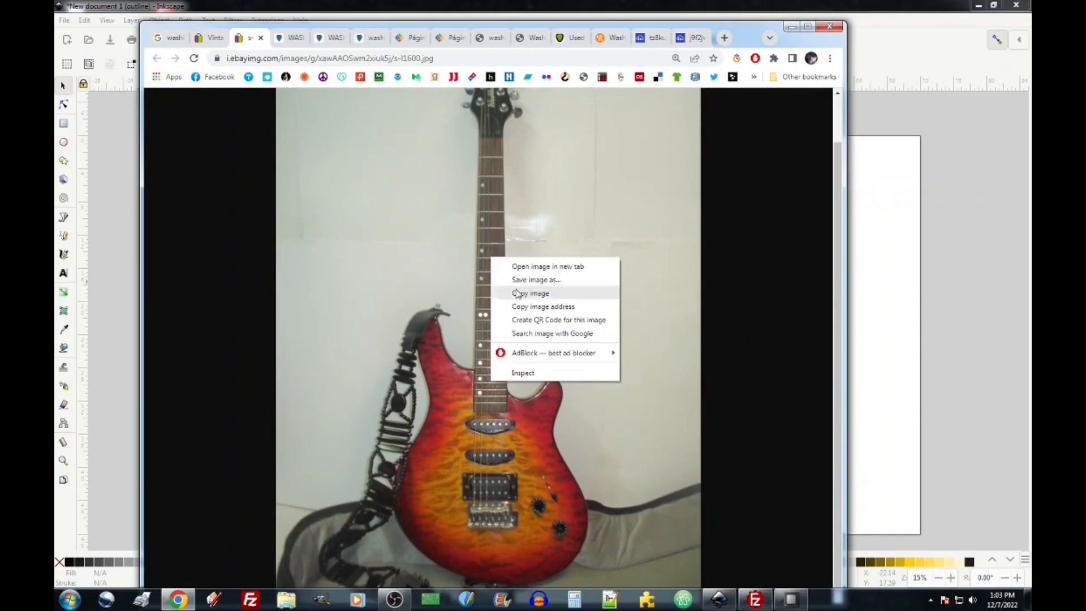
click(531, 293)
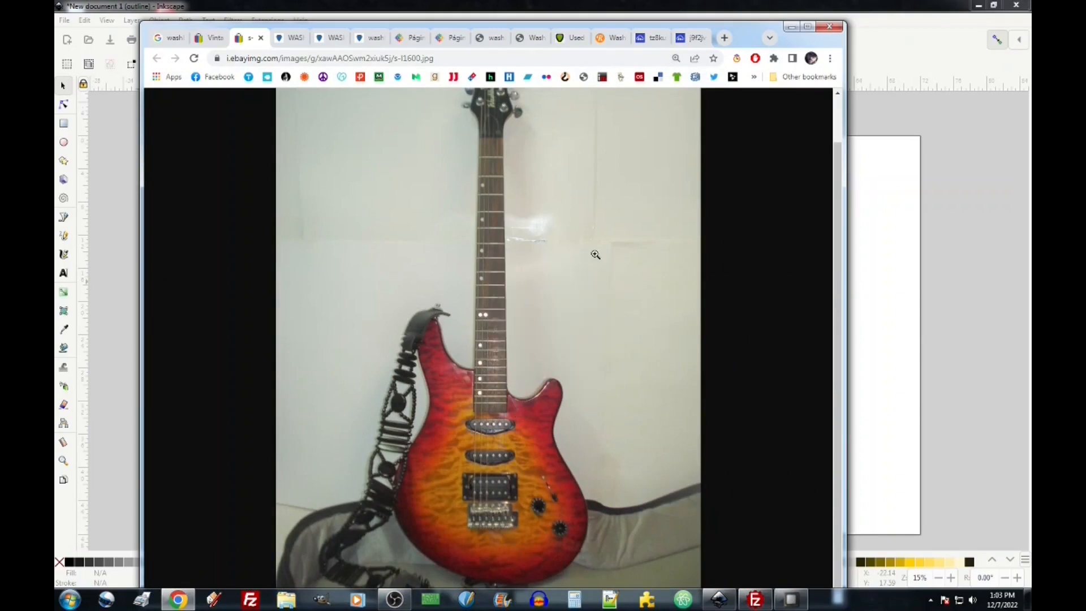
click(790, 28)
right_click(504, 295)
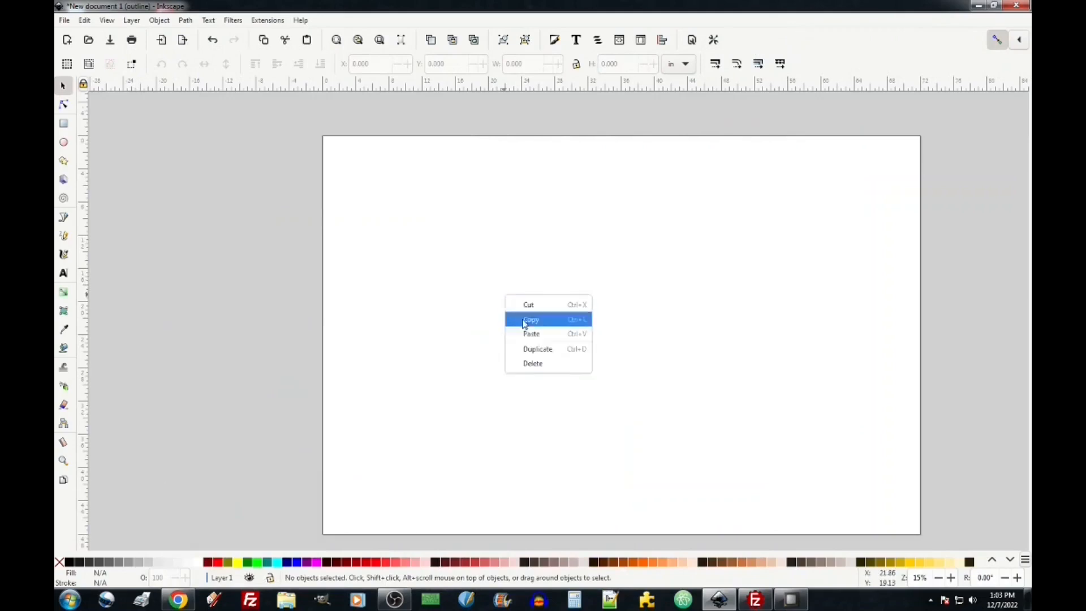
click(536, 341)
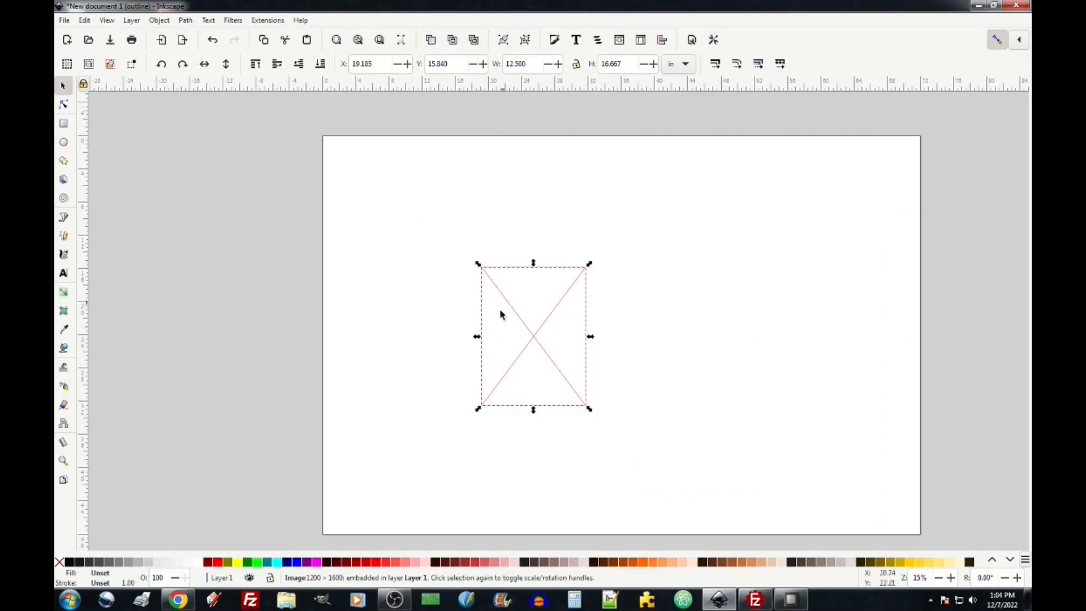
Change the Inkscape canvas display mode from outline to normal
click(162, 20)
click(165, 20)
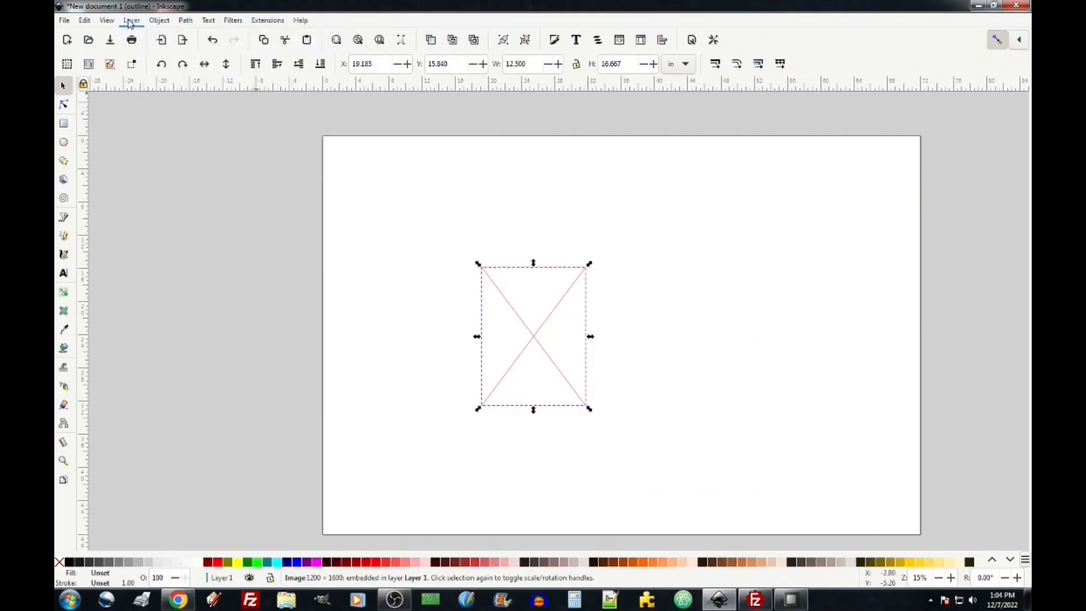
click(107, 20)
mouse_move(105, 41)
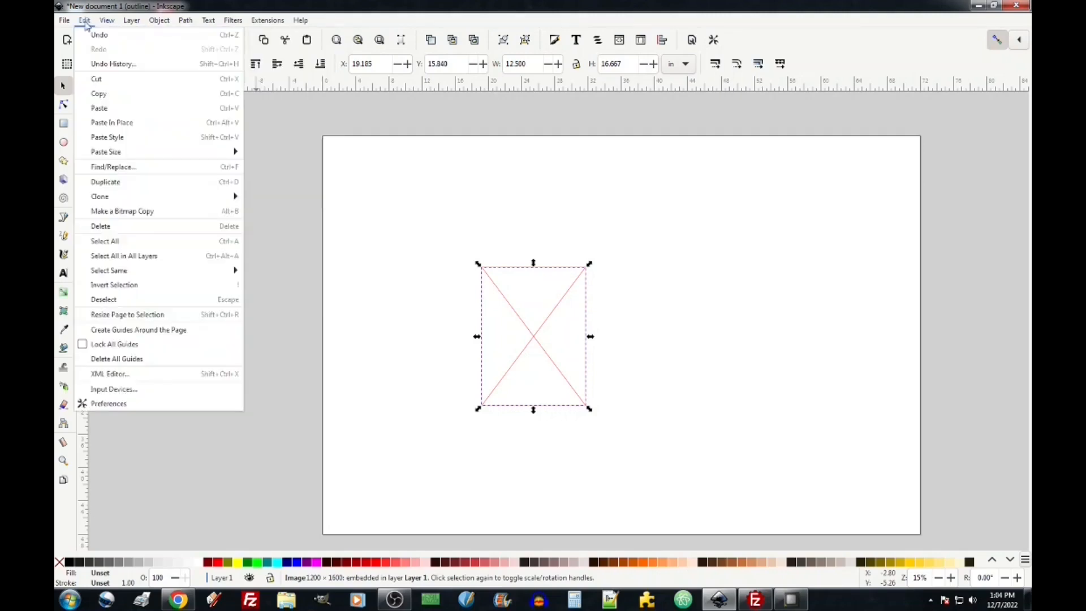
mouse_move(132, 20)
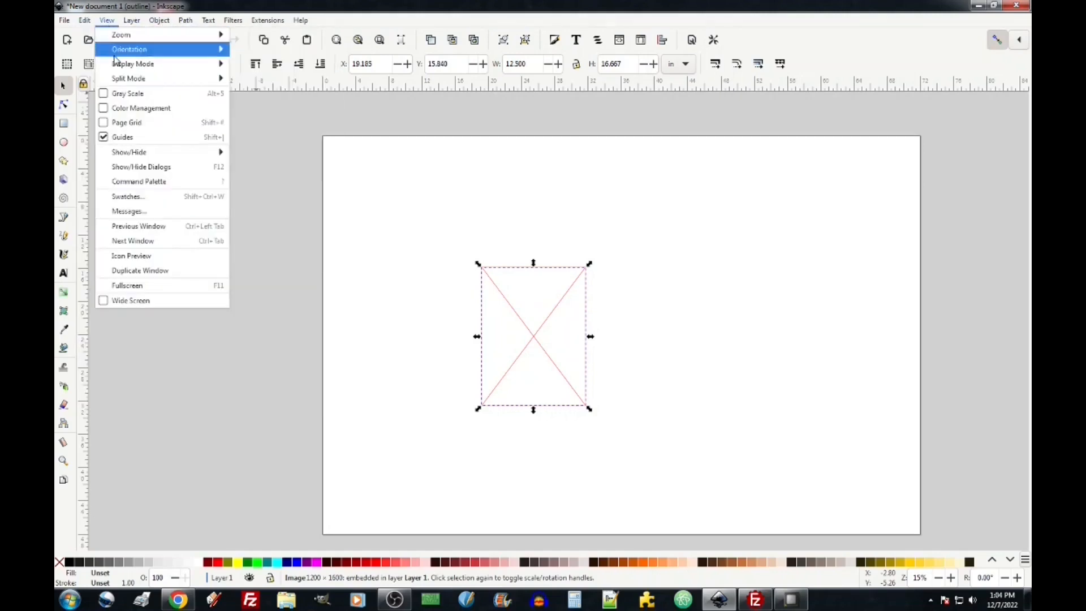
mouse_move(116, 64)
click(263, 68)
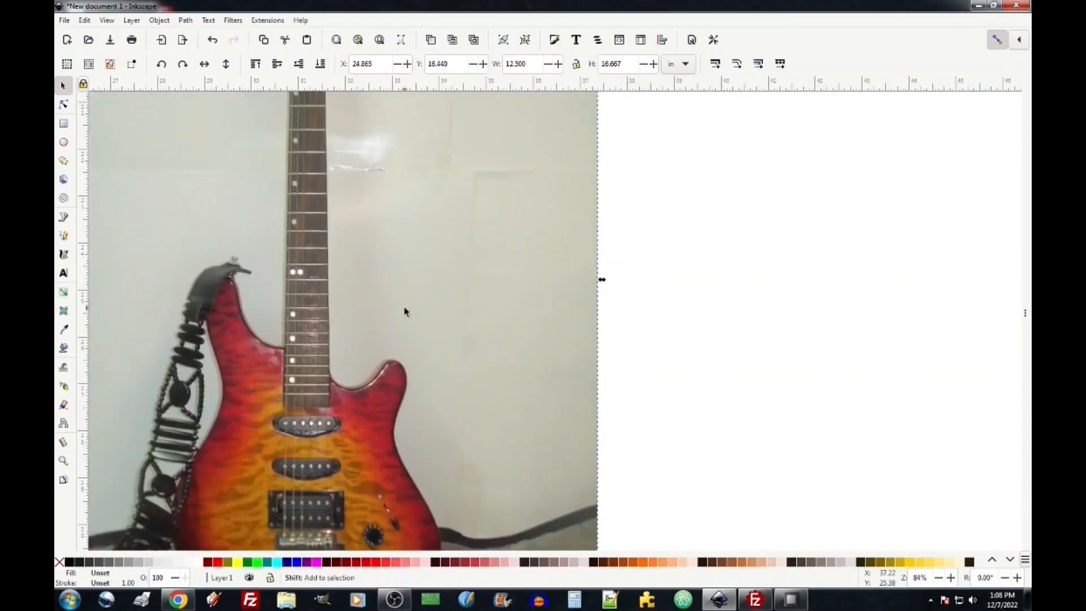
Move the guitar photo toward the upper middle of the page, to about X 21.85 in and Y 6.28 in
scroll(405, 311, down, 2)
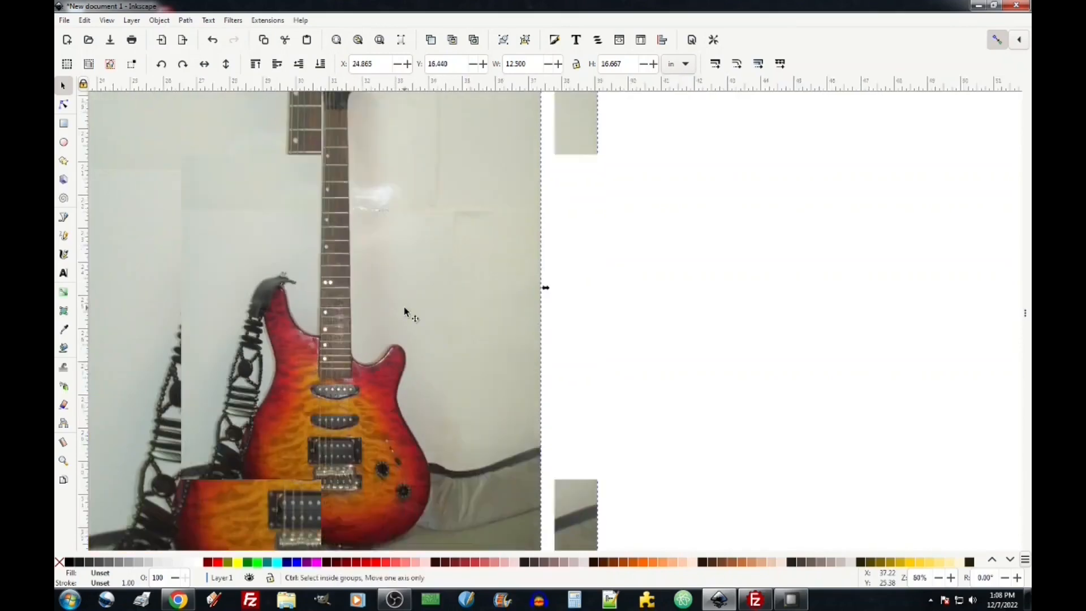
click(406, 305)
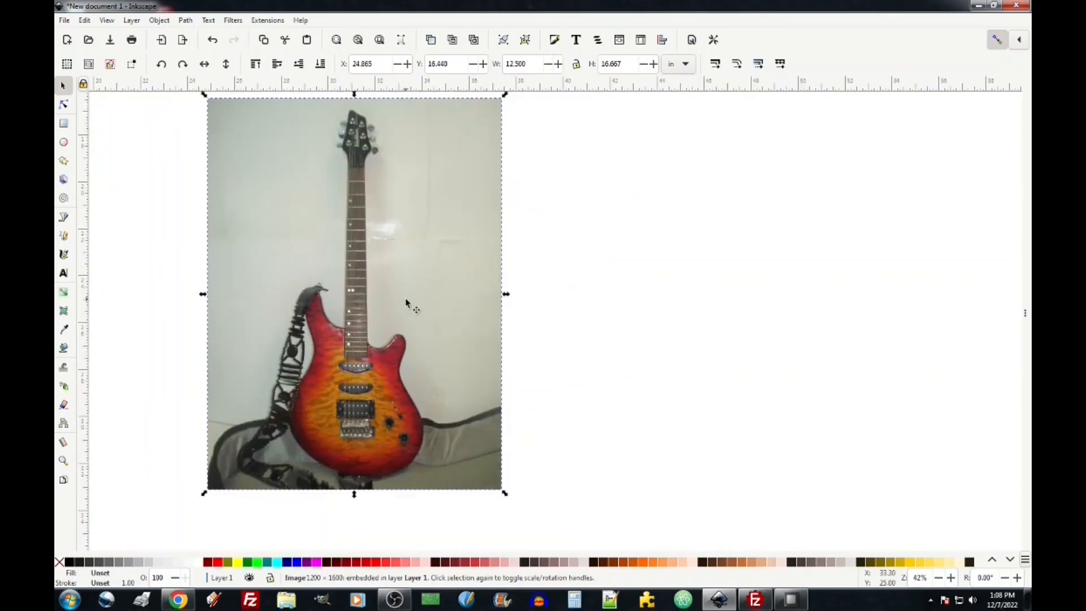
scroll(405, 306, down, 3)
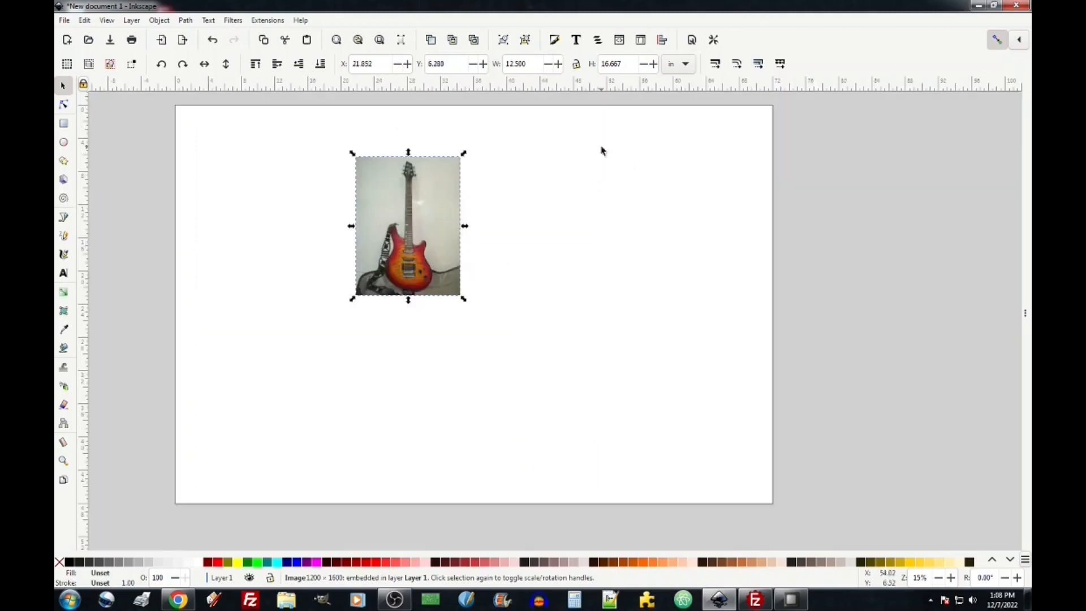
Draw a rectangle about 2.33 by 5.50 in over the upper part of the guitar's neck, starting near the nut
click(65, 124)
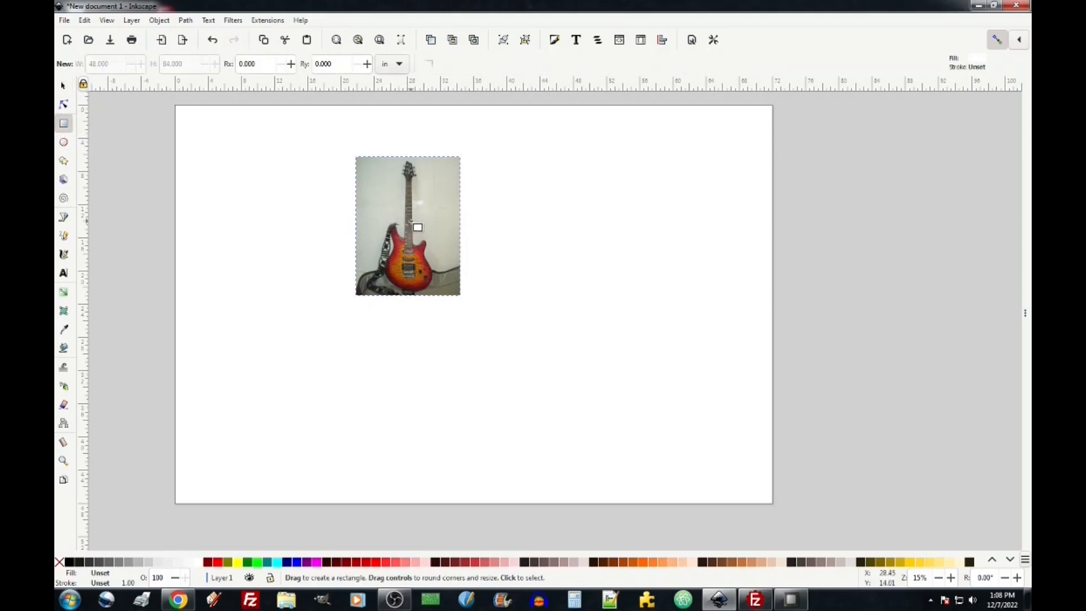
key(ctrl)
scroll(419, 241, up, 4)
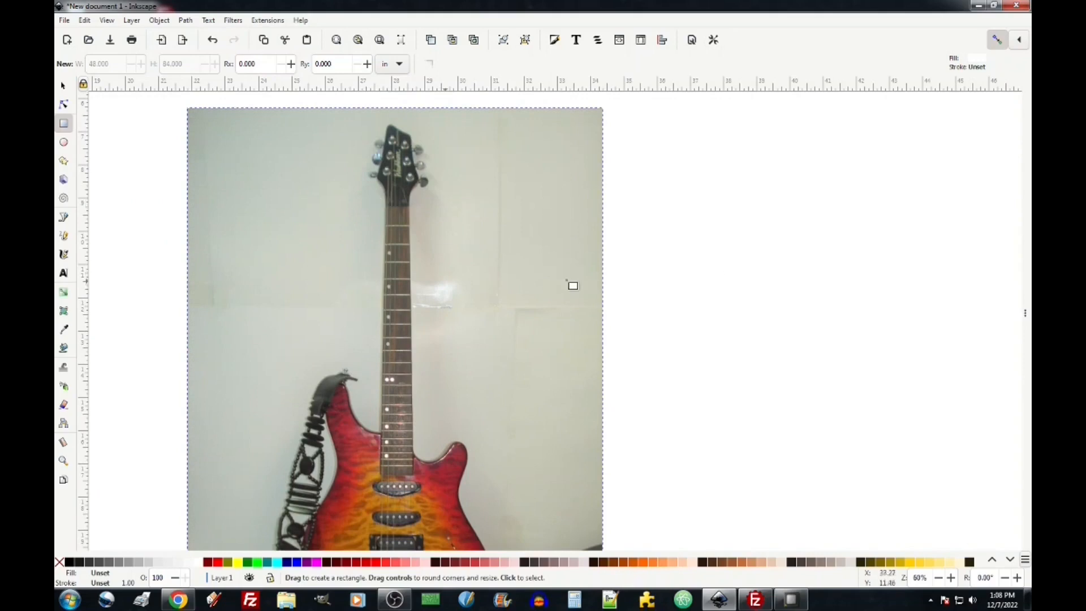
scroll(382, 213, up, 5)
scroll(380, 211, down, 5)
scroll(378, 208, up, 4)
scroll(378, 208, up, 1)
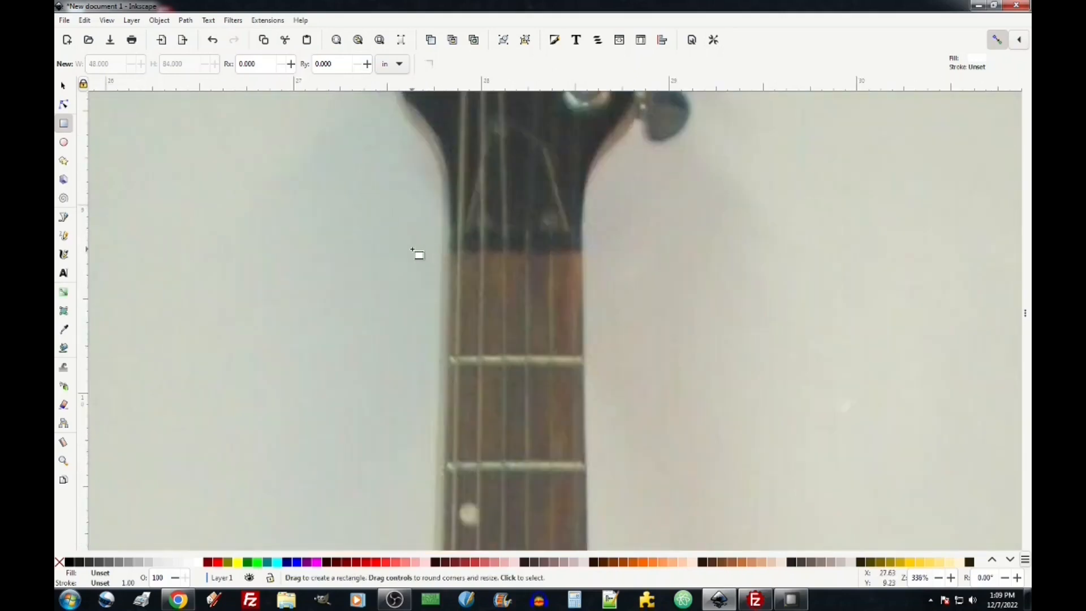
scroll(418, 255, down, 6)
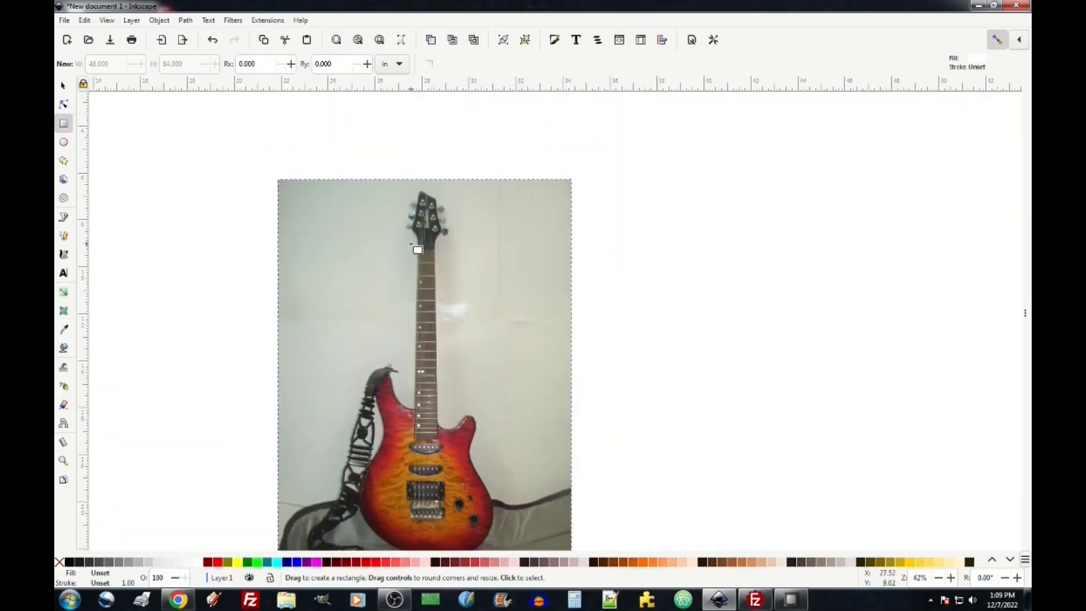
drag(400, 246, 455, 375)
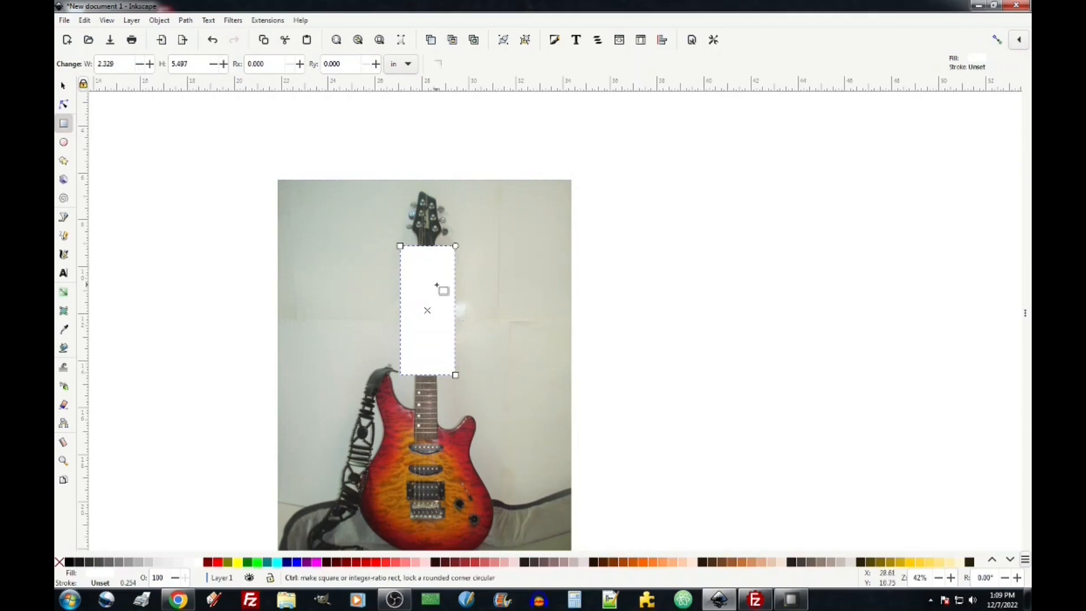
Resize the rectangle from its upper edge to meet the nut where the fretboard begins, making it about 5.38 in tall
scroll(436, 282, up, 3)
click(60, 85)
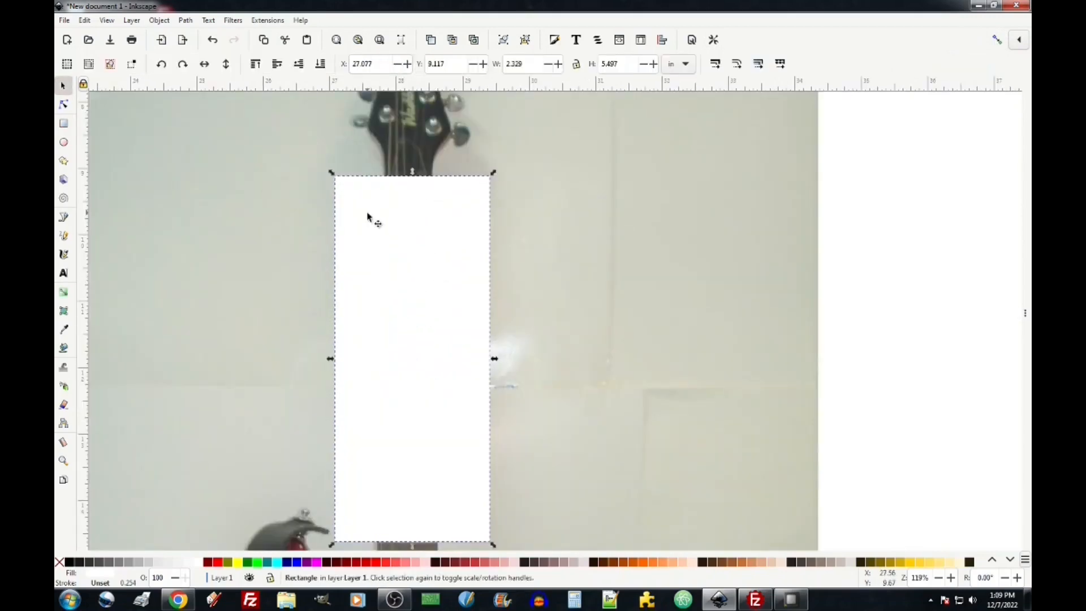
scroll(390, 266, up, 5)
scroll(414, 315, up, 3)
scroll(413, 316, up, 2)
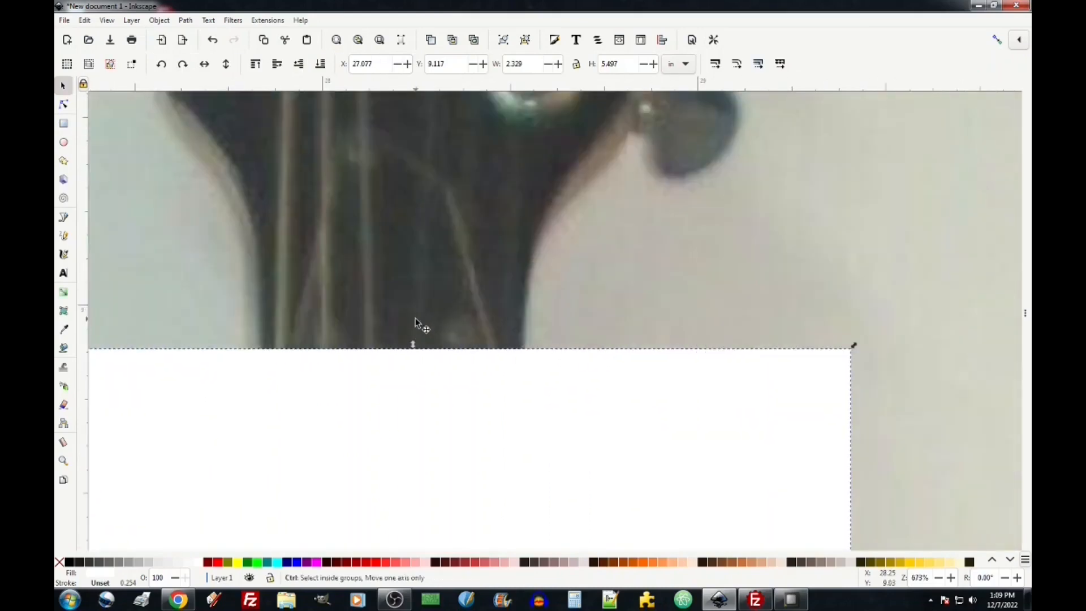
drag(412, 346, 450, 483)
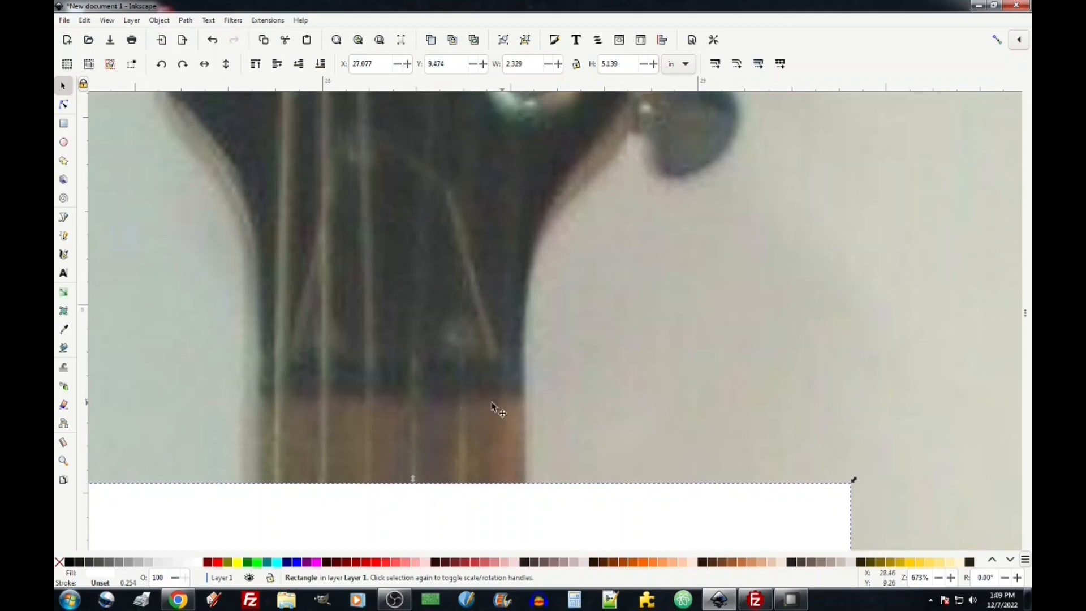
drag(413, 479, 406, 395)
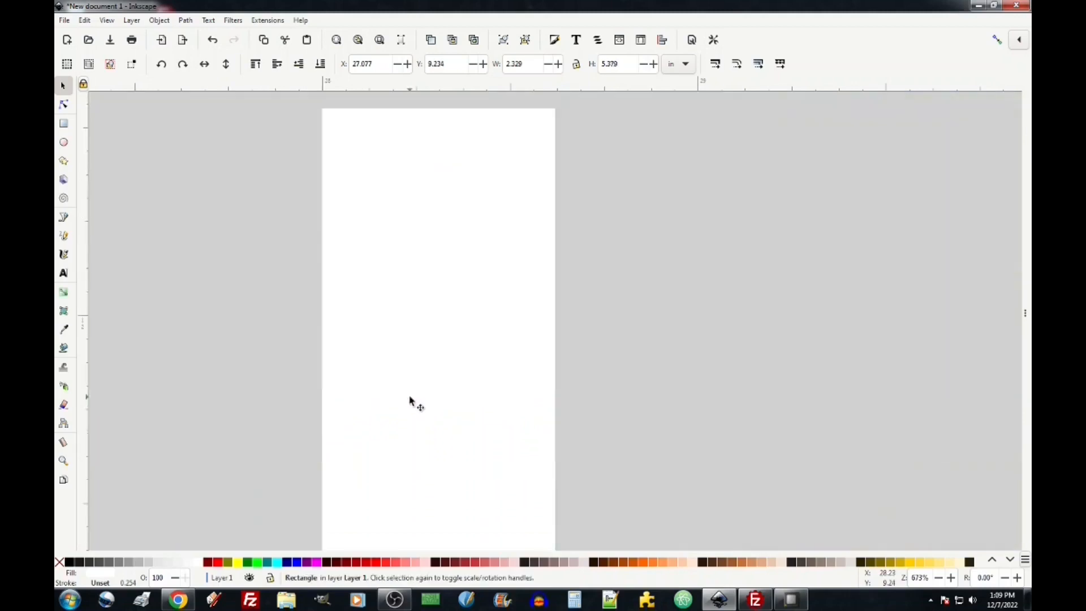
Shorten the rectangle from its lower edge to just above the double fret dots, making it about 5.14 in tall
scroll(410, 401, down, 4)
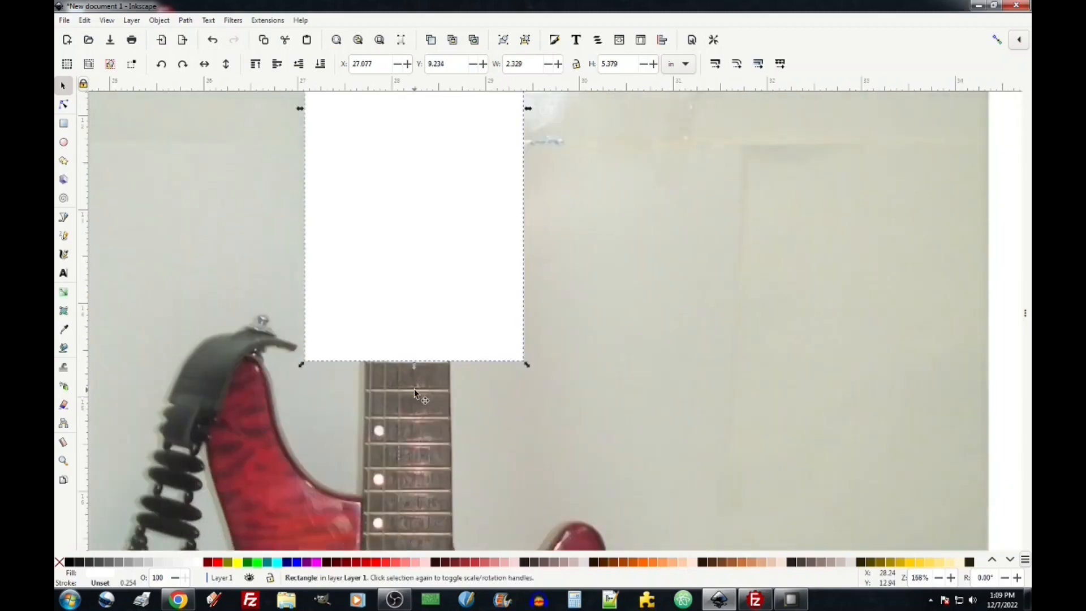
drag(414, 365, 413, 342)
click(428, 275)
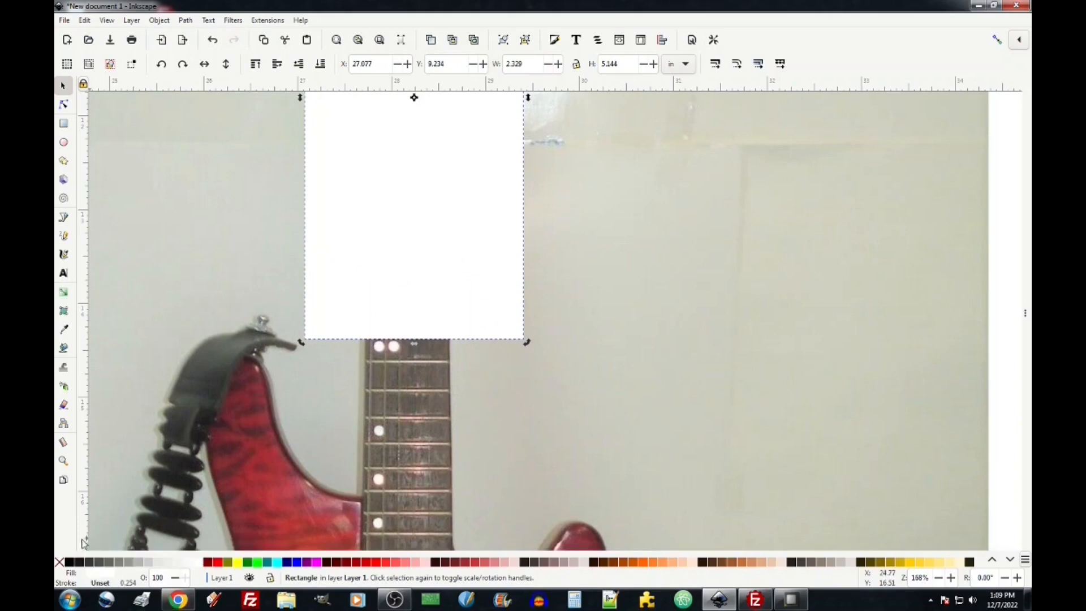
Make the rectangle's white fill semi-transparent by lowering its alpha to 71
click(102, 575)
right_click(101, 575)
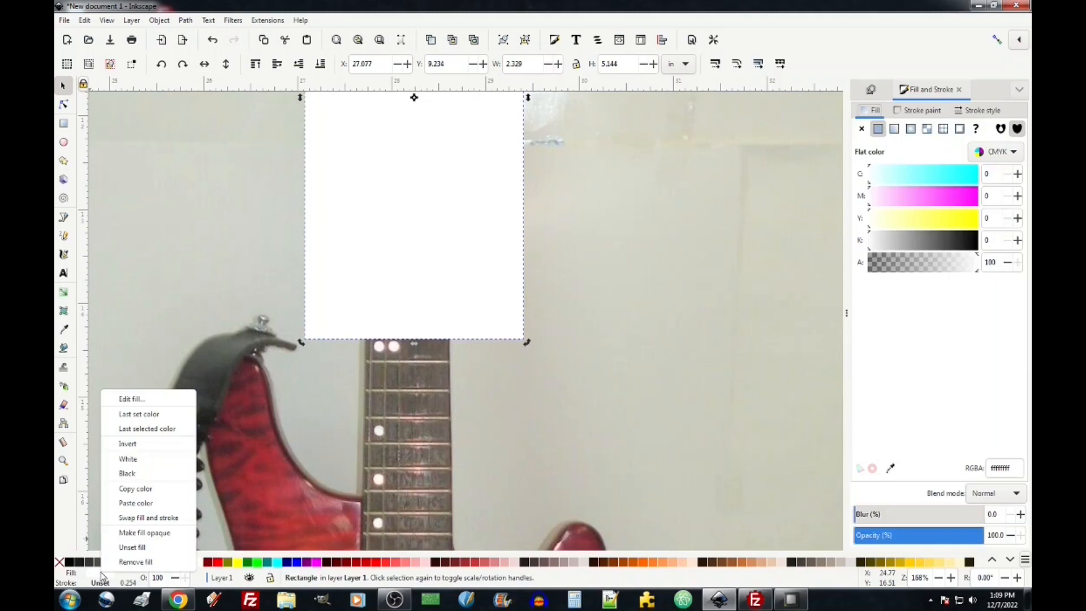
click(84, 515)
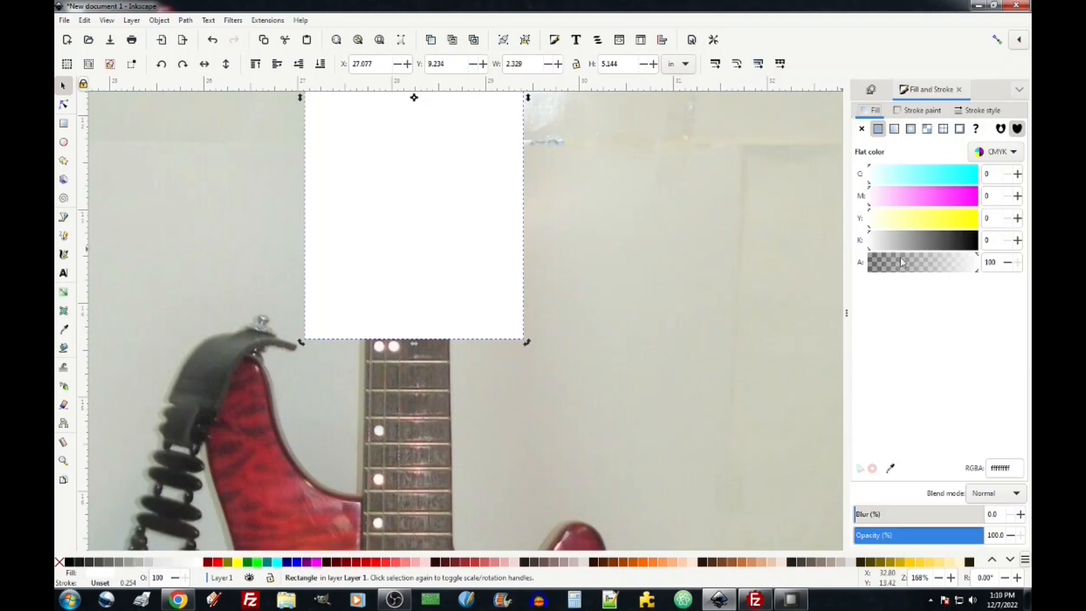
drag(973, 281, 949, 290)
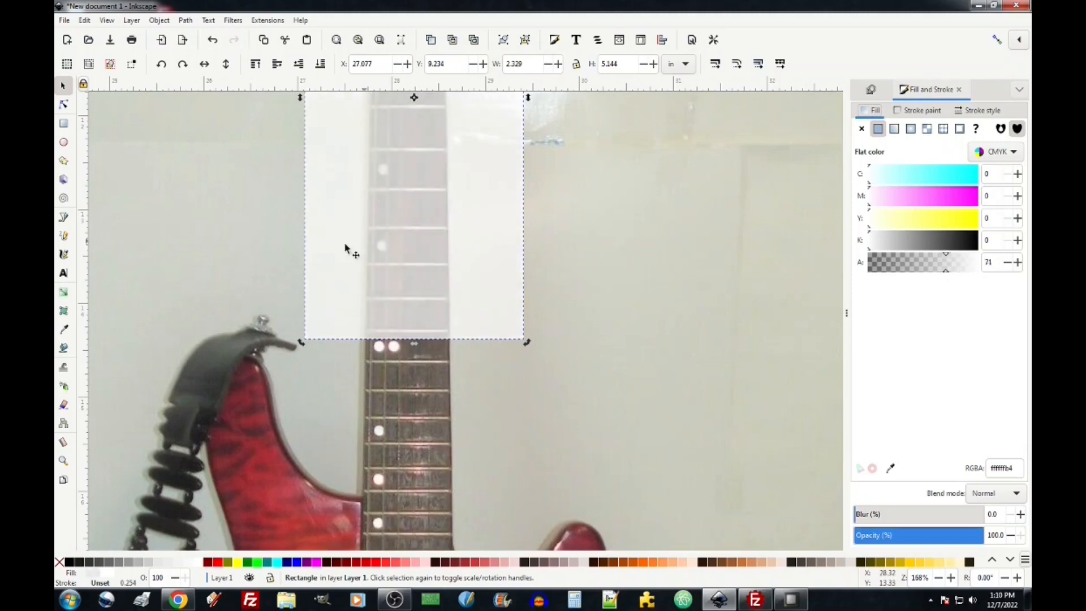
Extend the rectangle's lower edge to the middle of the fret wire just below the double dots, making it about 5.38 in tall
click(409, 295)
scroll(421, 331, up, 5)
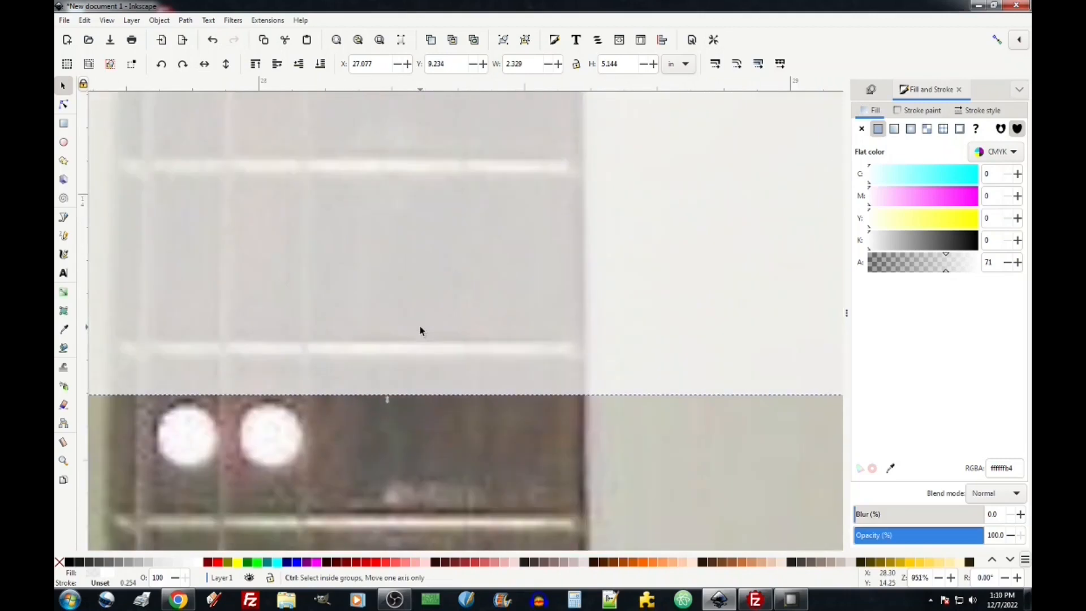
drag(387, 400, 362, 524)
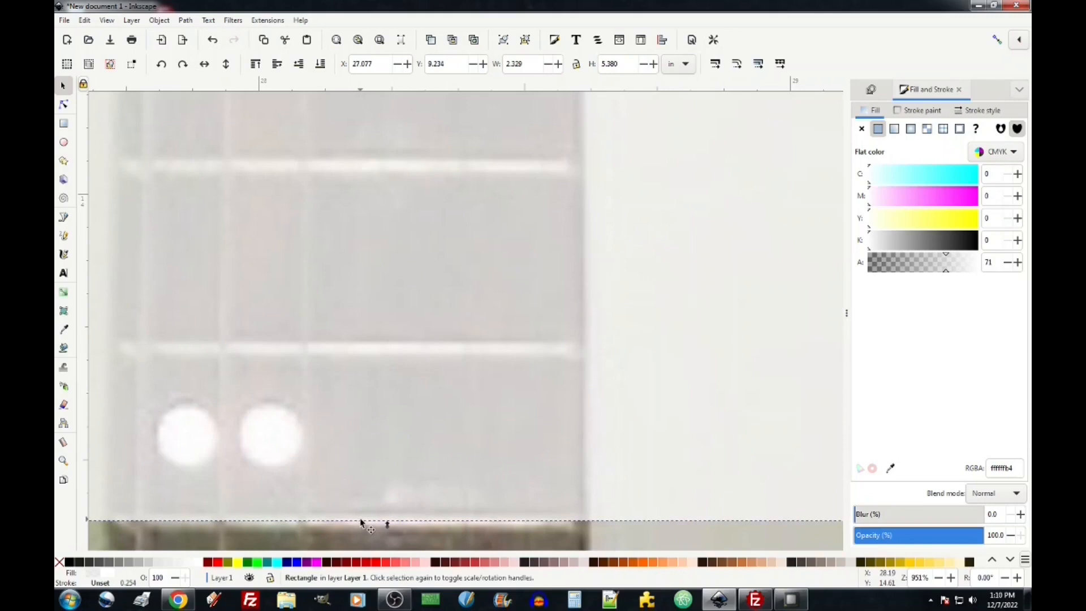
scroll(360, 522, up, 4)
scroll(360, 518, up, 1)
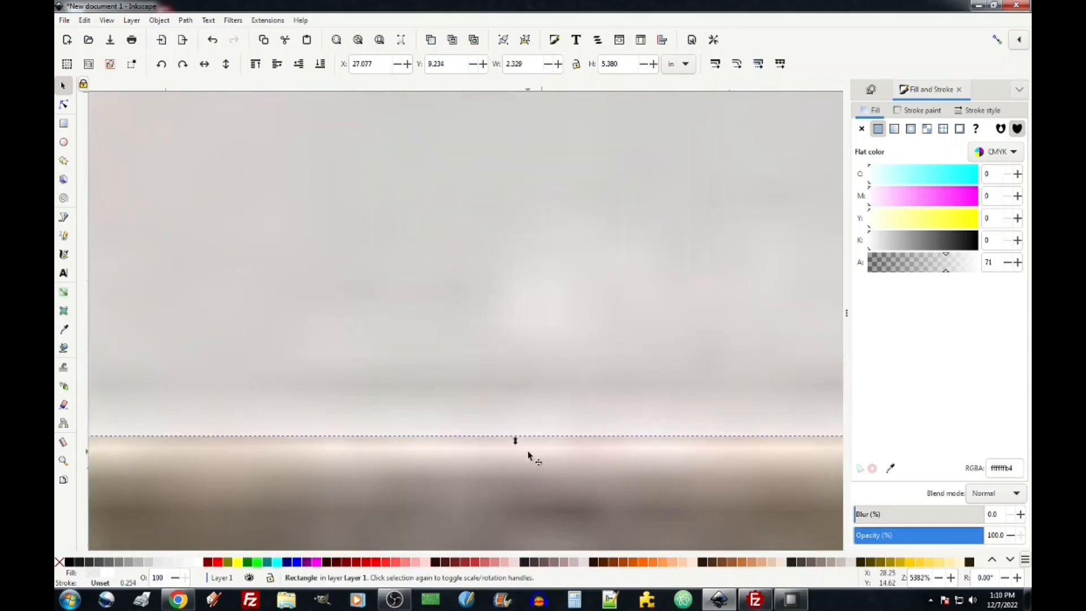
mouse_move(517, 443)
mouse_down()
mouse_move(513, 317)
mouse_move(517, 456)
mouse_up()
scroll(519, 452, down, 2)
scroll(519, 452, down, 2)
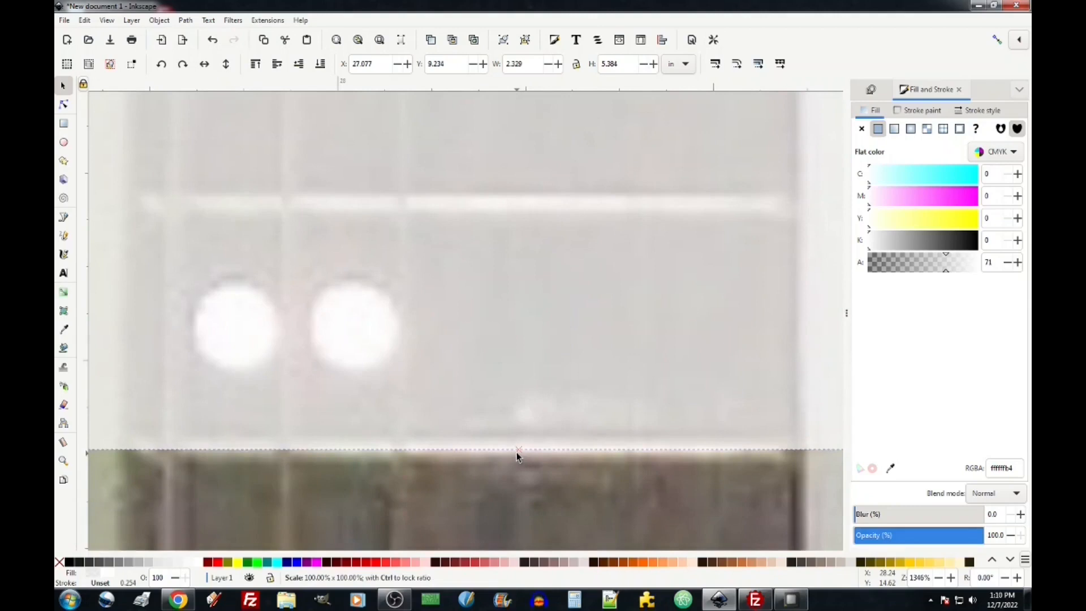
scroll(516, 454, down, 4)
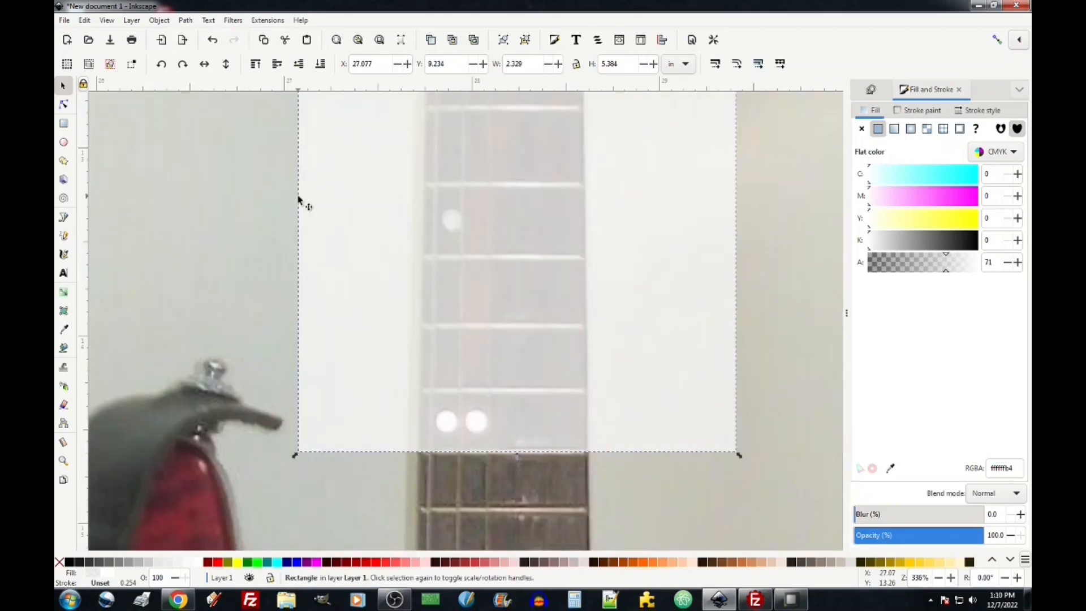
Switch to Calculator, divide 24.75 by 2 to get the nut-to-twelfth-fret distance, and close it
key(XF86Calculator)
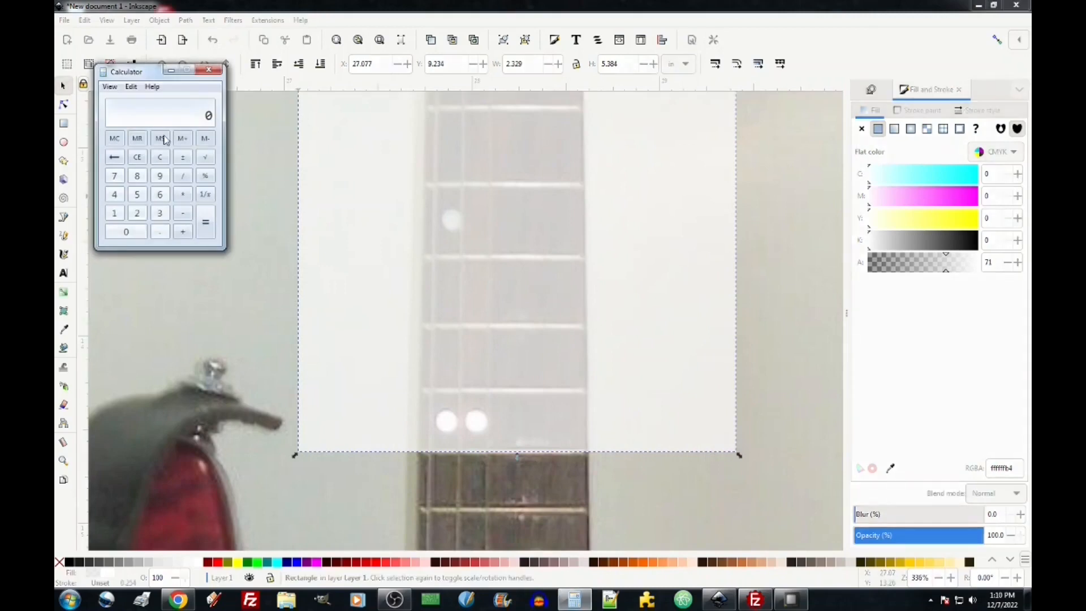
drag(130, 77, 509, 201)
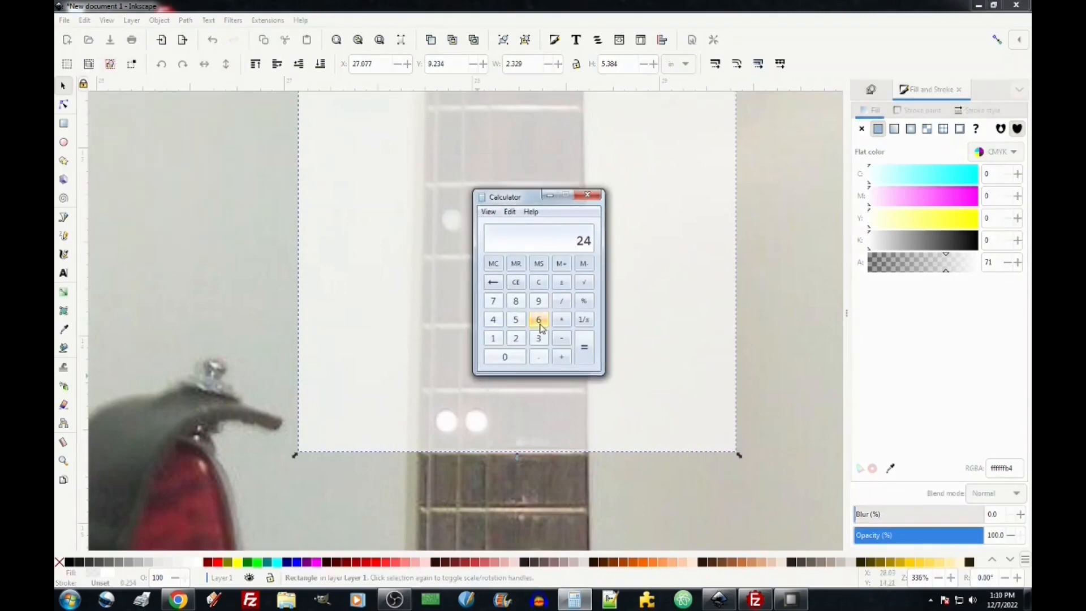
text(24.75)
text(2)
key(Return)
click(587, 194)
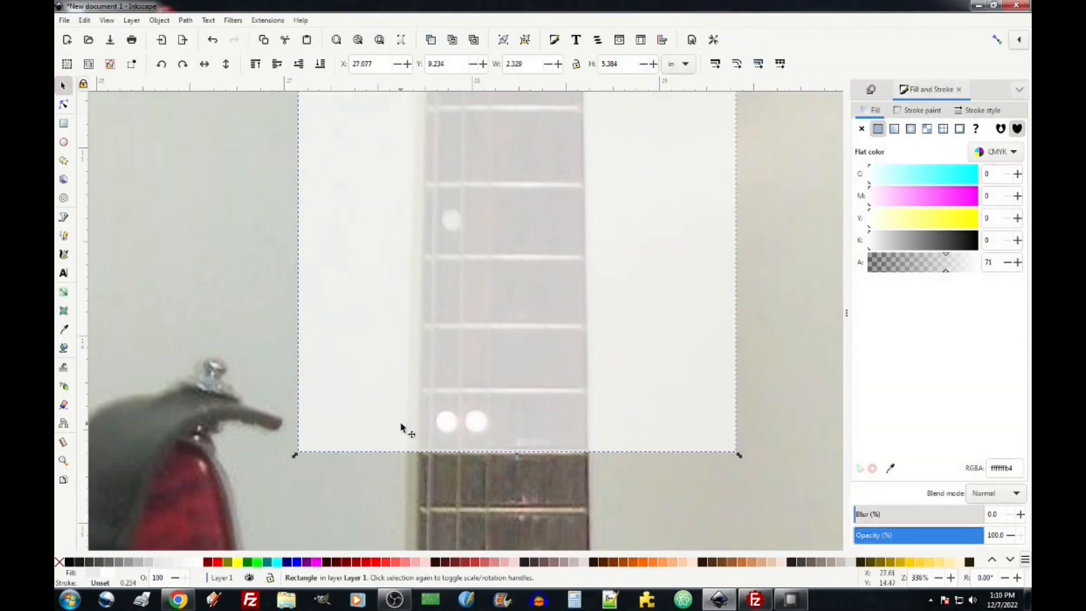
Clip the guitar photo to the semi-transparent rectangle over the neck
ctrl+scroll(485, 393, down, 5)
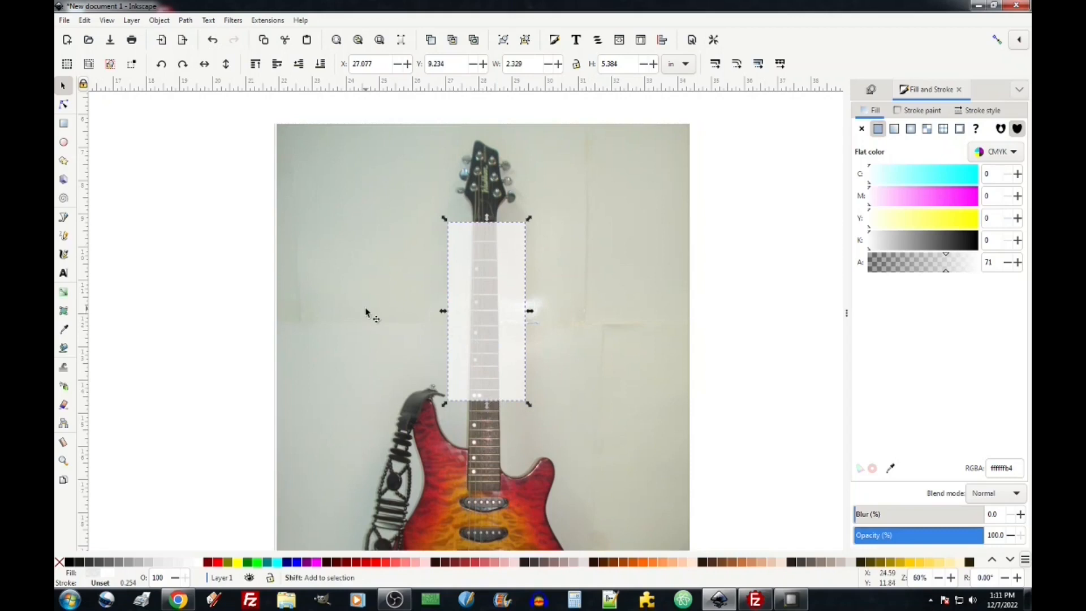
shift+click(379, 306)
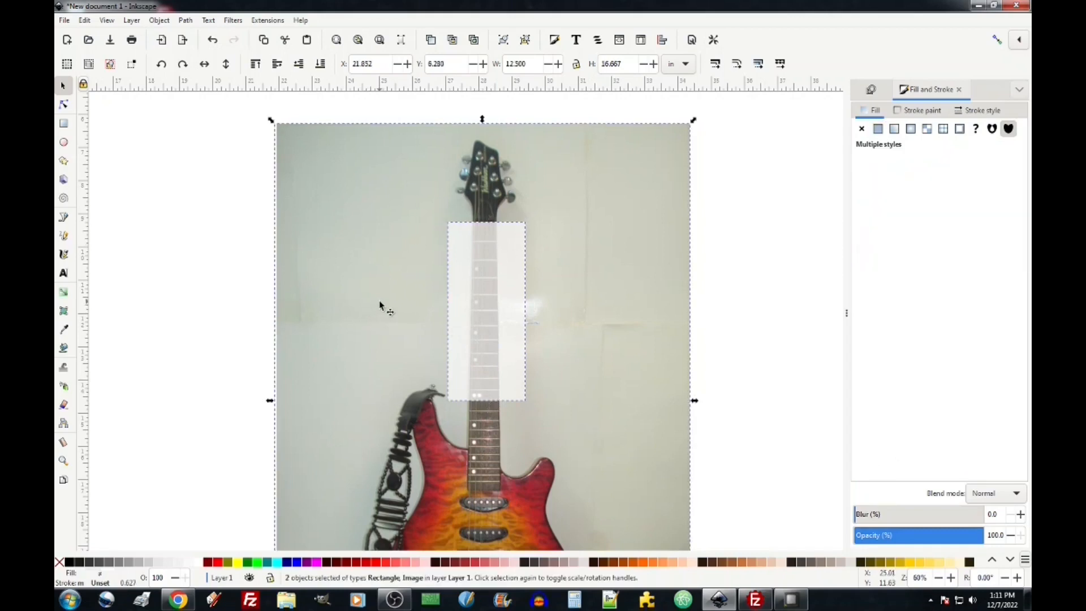
right_click(484, 330)
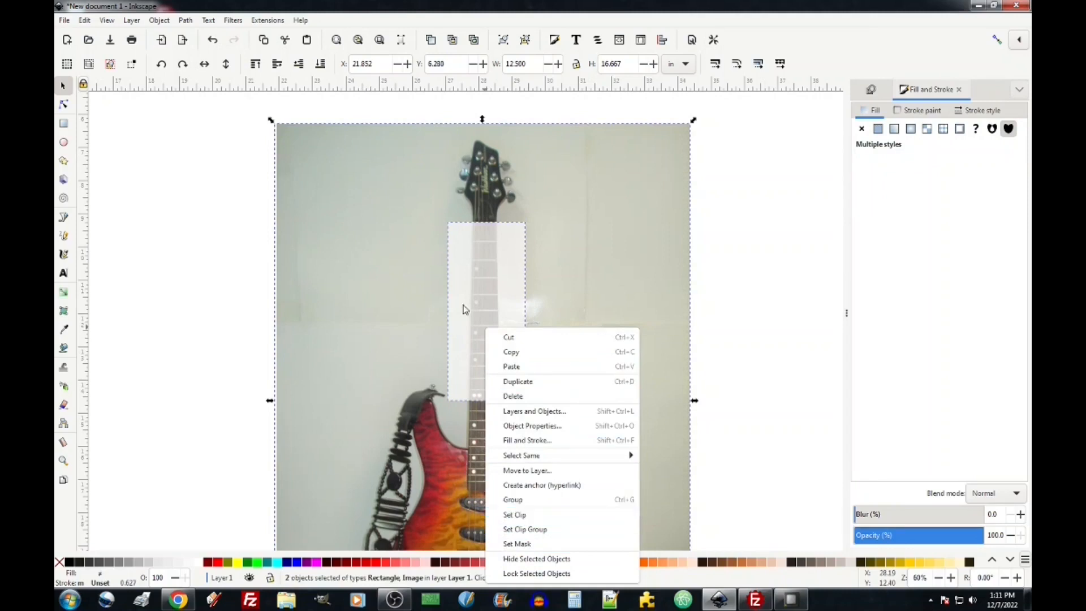
click(542, 515)
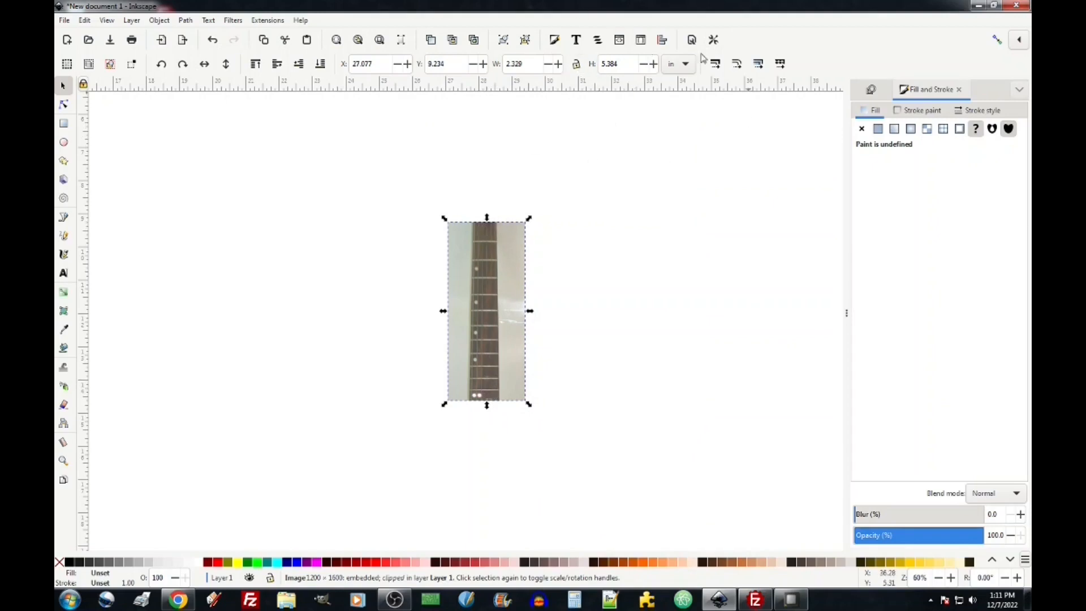
Scale the clipped photo to 12.375 in high with proportions locked and move it up to about Y 4.08 in
double_click(628, 64)
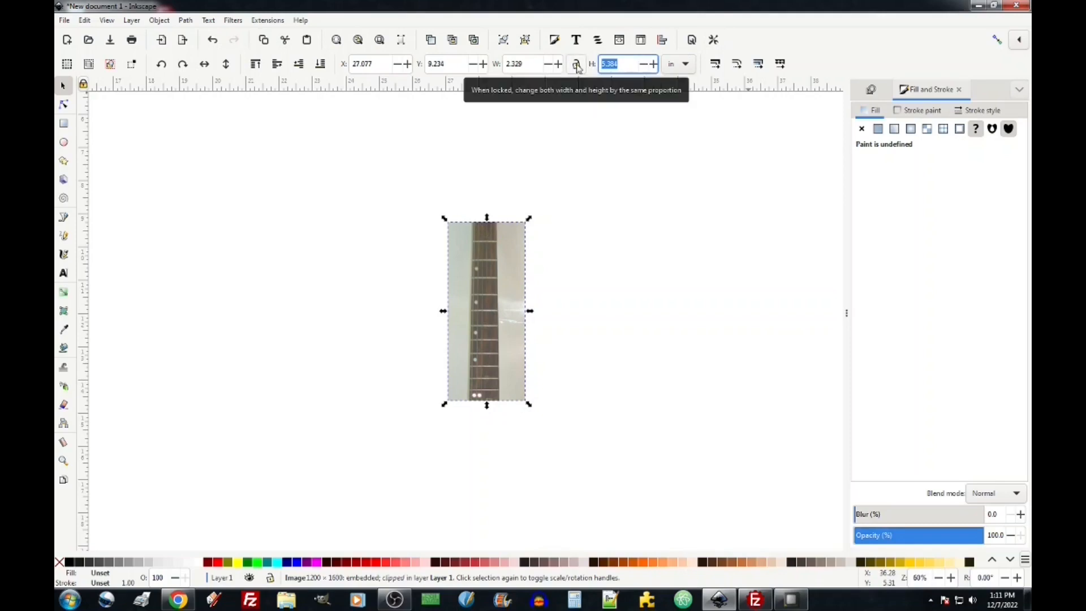
click(576, 65)
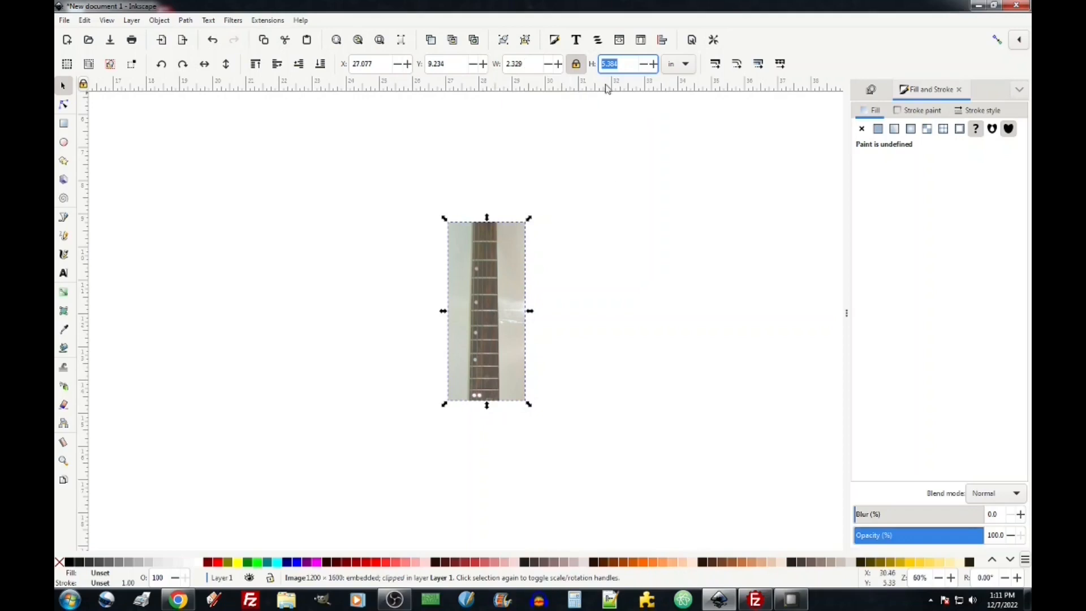
text(12)
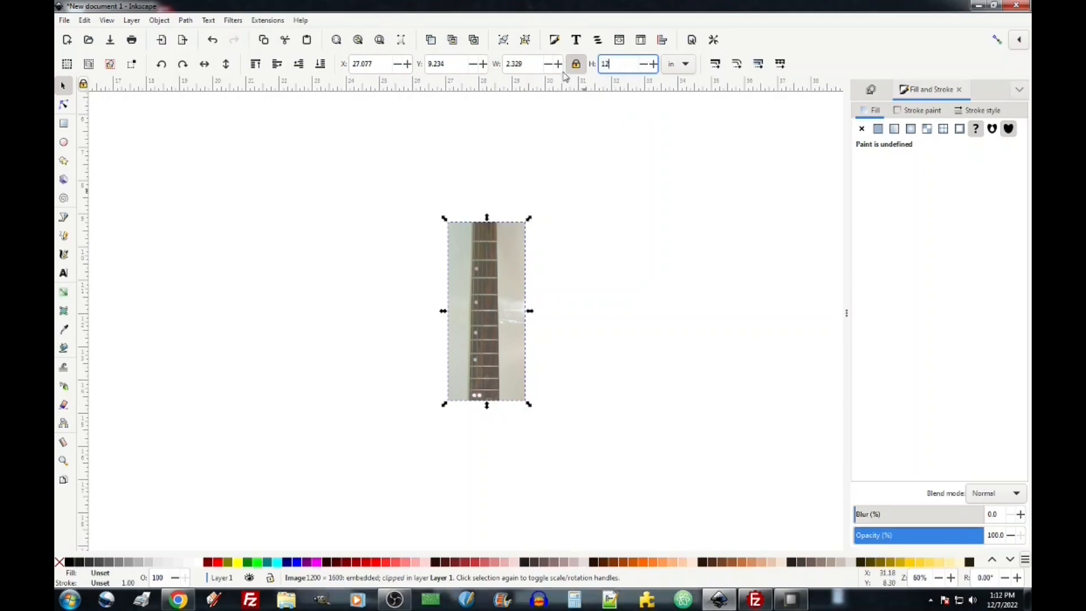
key(Return)
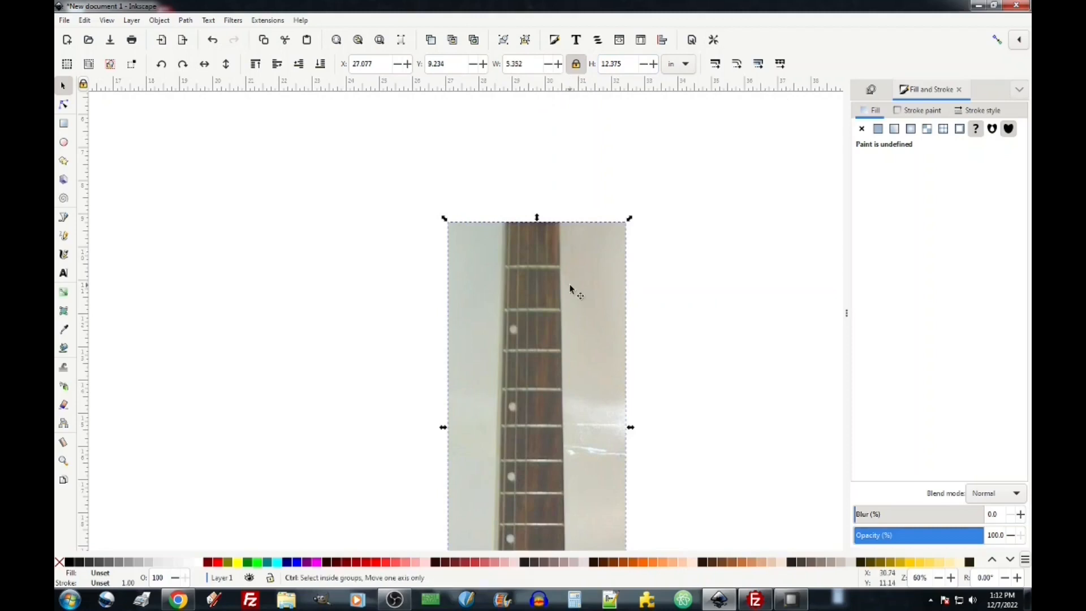
scroll(446, 324, down, 5)
scroll(450, 328, up, 2)
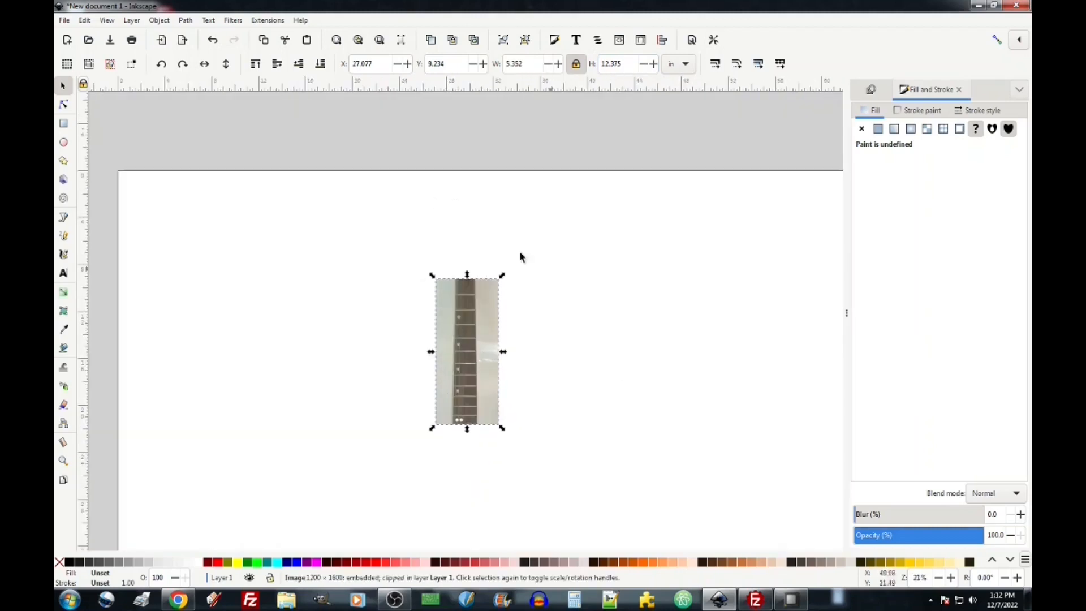
drag(489, 358, 484, 298)
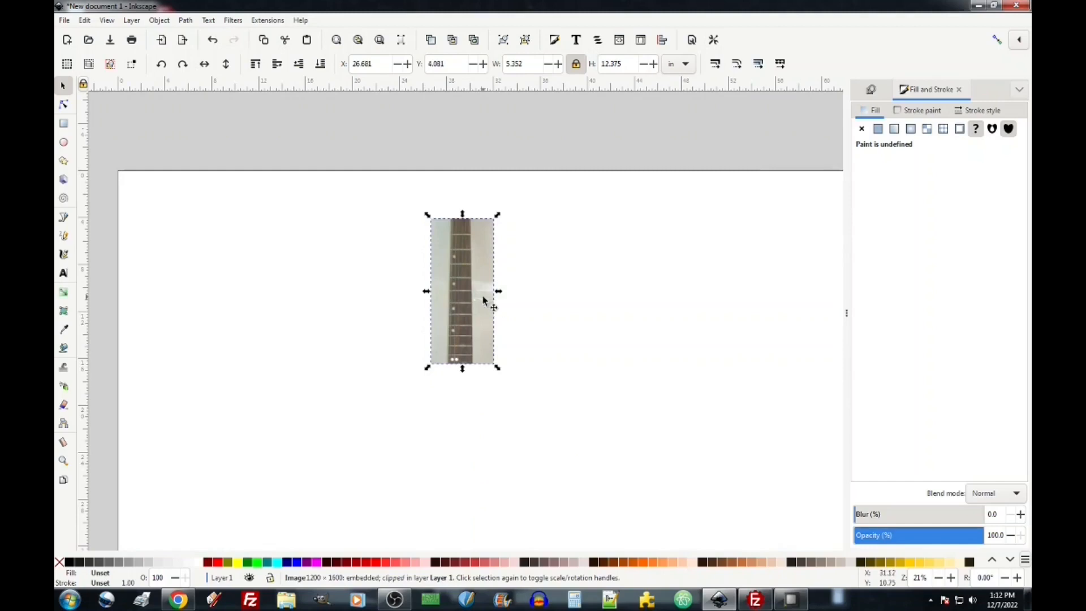
Release the clip on the scaled photo and delete the semi-transparent rectangle over the neck
right_click(467, 298)
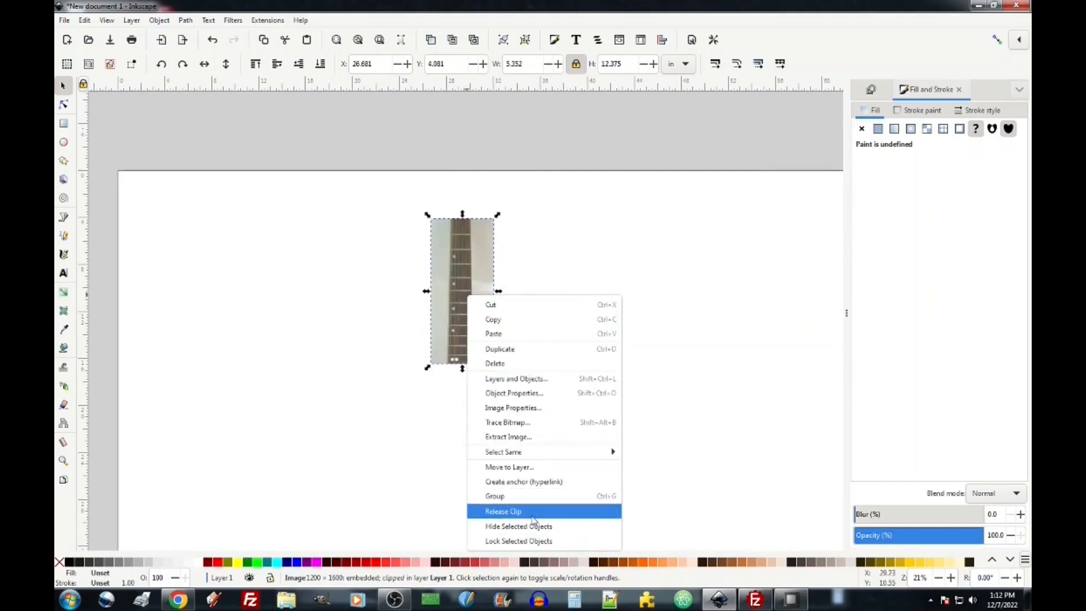
click(503, 512)
click(479, 274)
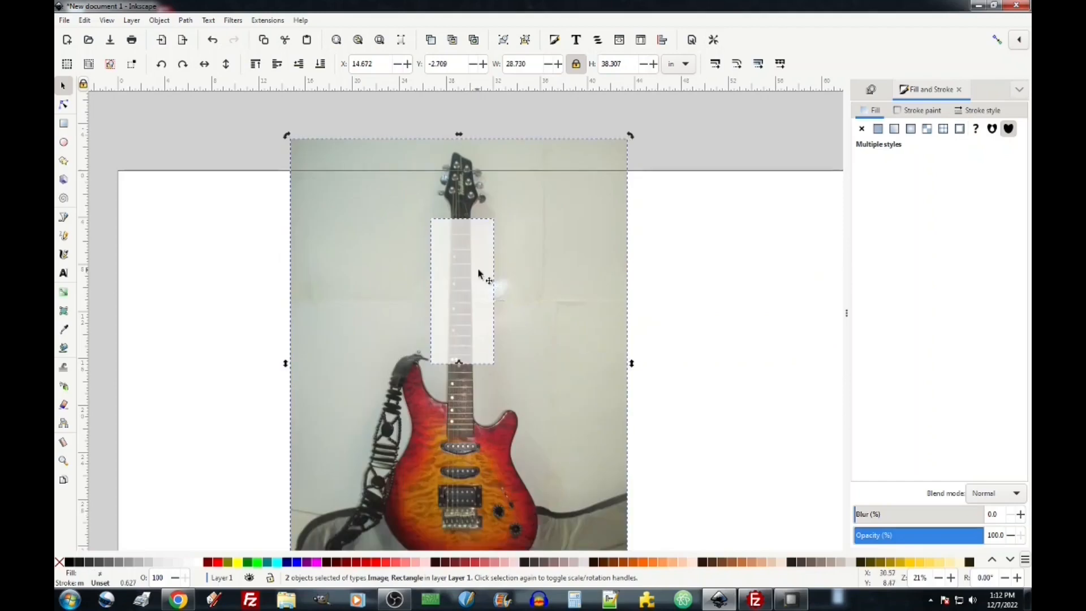
click(650, 317)
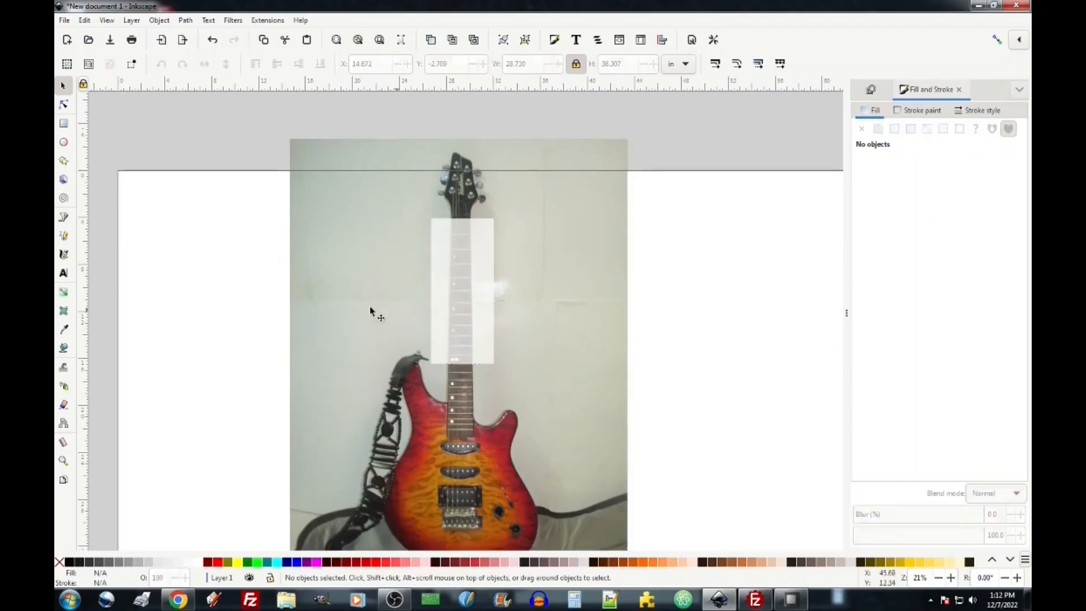
click(459, 317)
key(Delete)
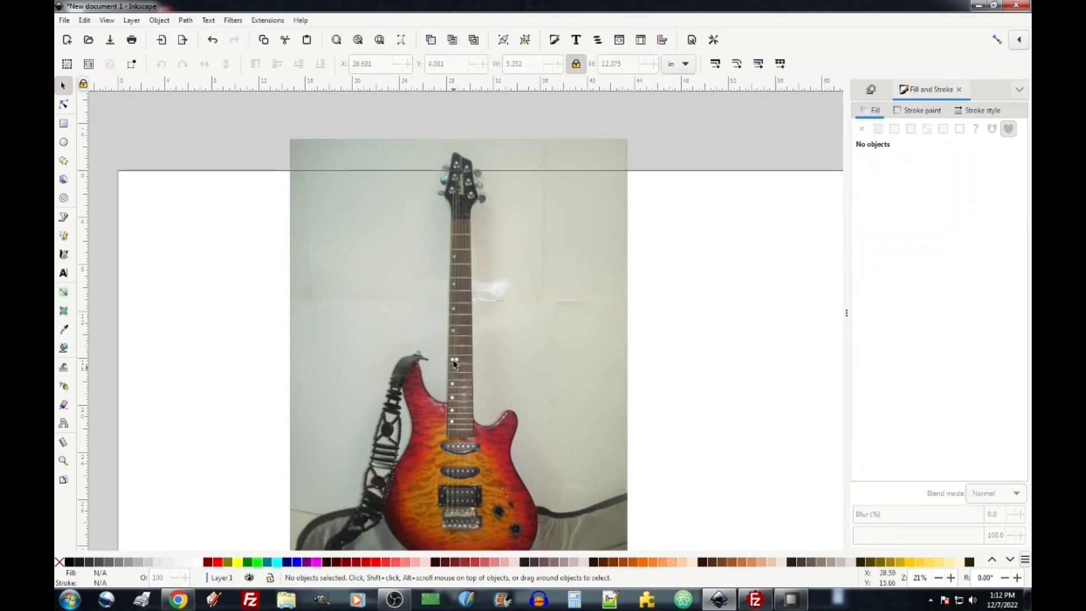
Move the full guitar photo inside the page, placing it at about X 7.04 in, Y 4.13 in
click(471, 415)
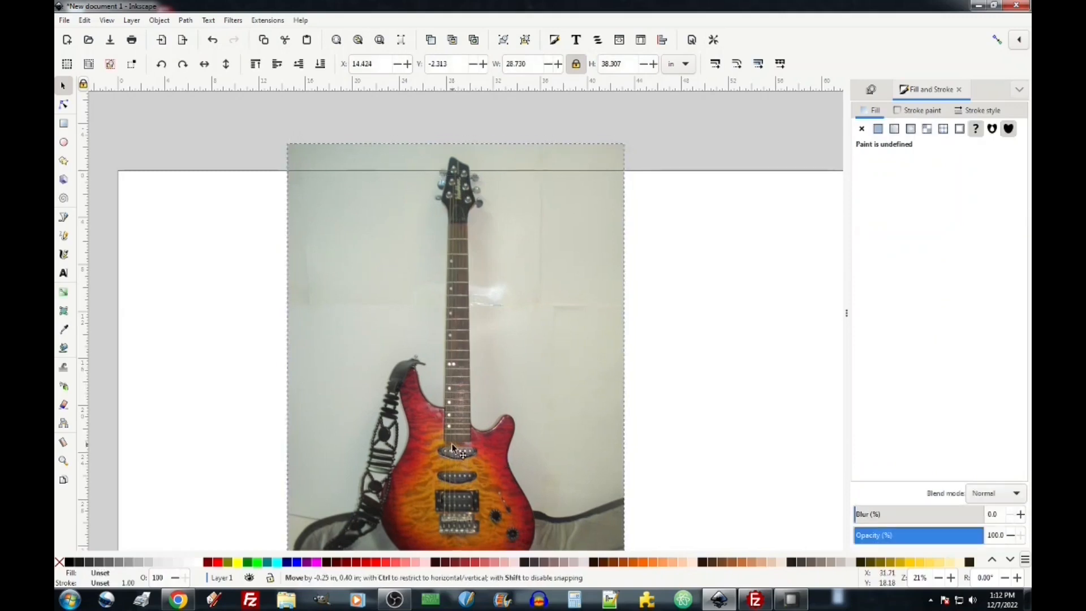
drag(471, 415, 385, 493)
key(5)
Trace the guitar photo as a single-scan bitmap using brightness cutoff with a threshold of 0.532
right_click(353, 293)
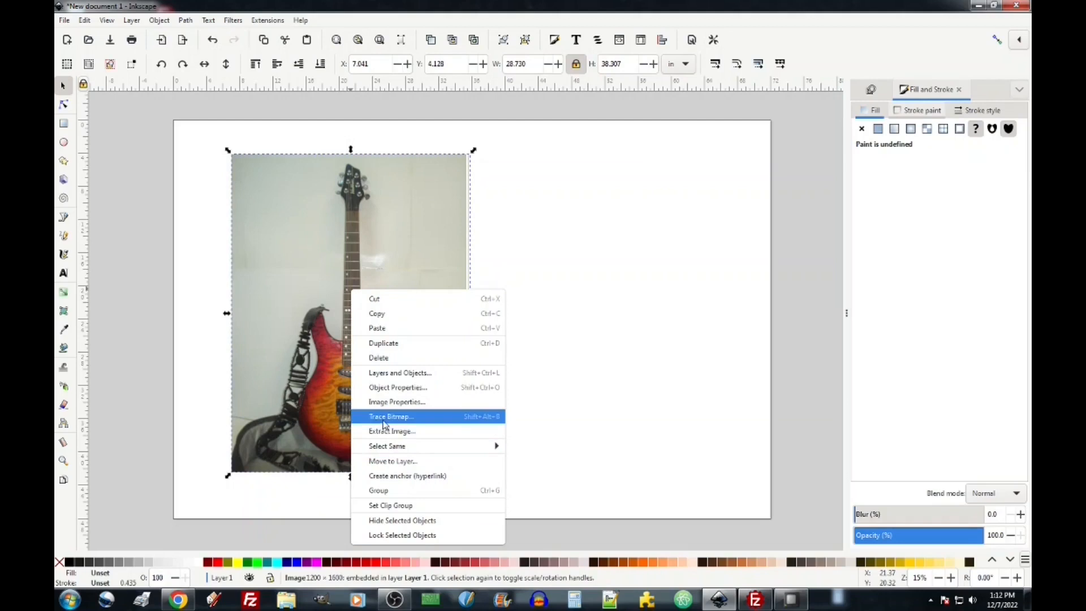
click(384, 424)
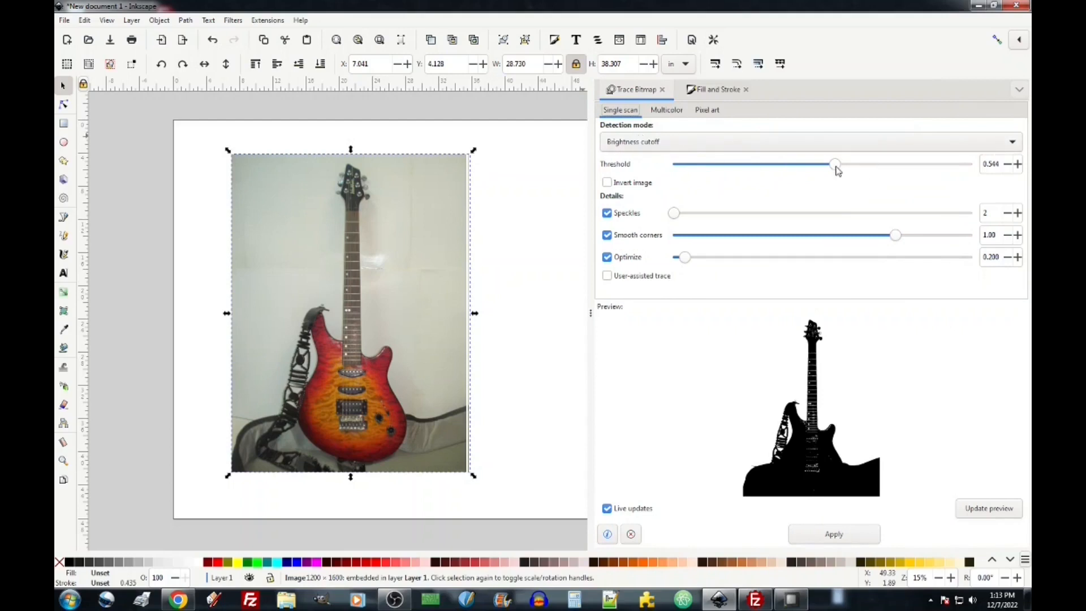
mouse_move(837, 170)
mouse_down()
mouse_move(691, 168)
mouse_move(916, 165)
mouse_move(959, 175)
mouse_move(894, 184)
mouse_move(885, 205)
mouse_move(870, 196)
mouse_move(744, 211)
mouse_move(857, 198)
mouse_move(836, 203)
mouse_up()
click(834, 533)
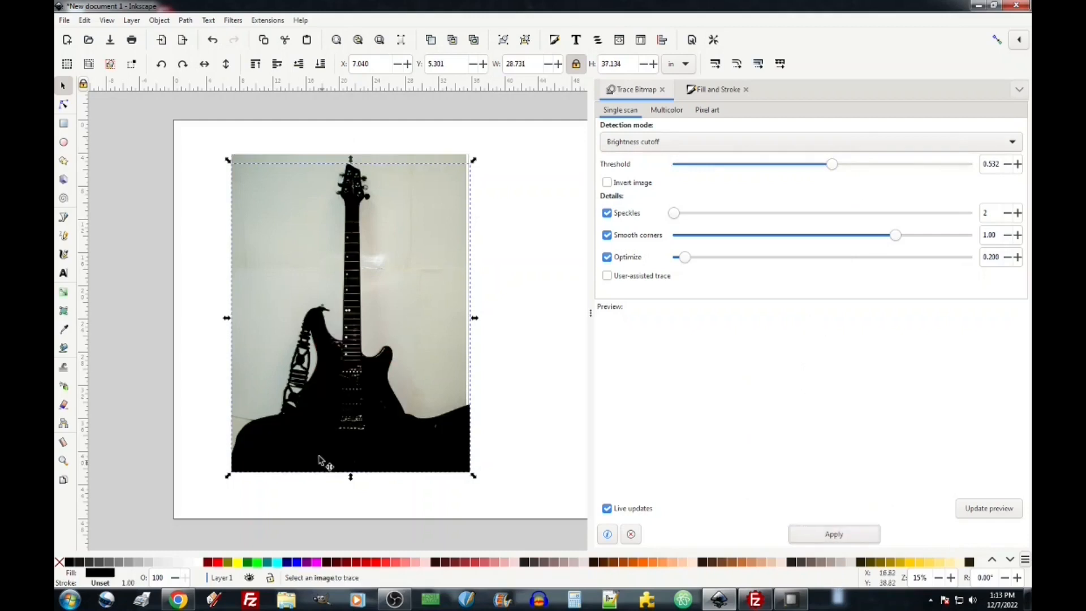
Move the traced silhouette beside the photo to about X 41.66 in, Y 4.74 in, and set the display mode to Outline
drag(592, 315, 1024, 315)
mouse_move(371, 399)
mouse_down()
mouse_move(492, 372)
mouse_move(685, 377)
mouse_move(657, 400)
mouse_move(661, 391)
mouse_up()
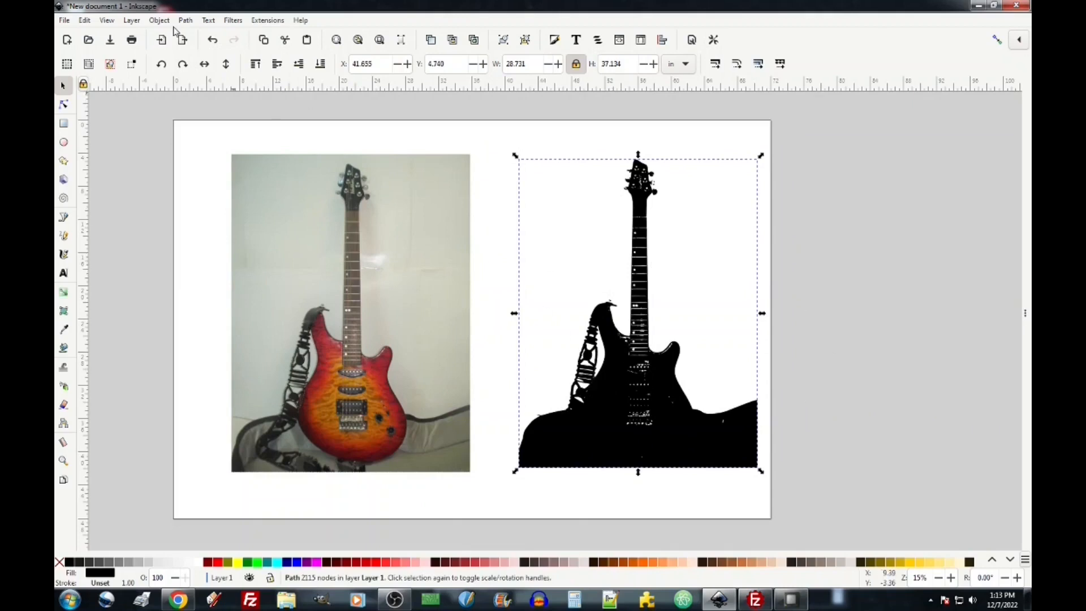
click(161, 20)
mouse_move(108, 67)
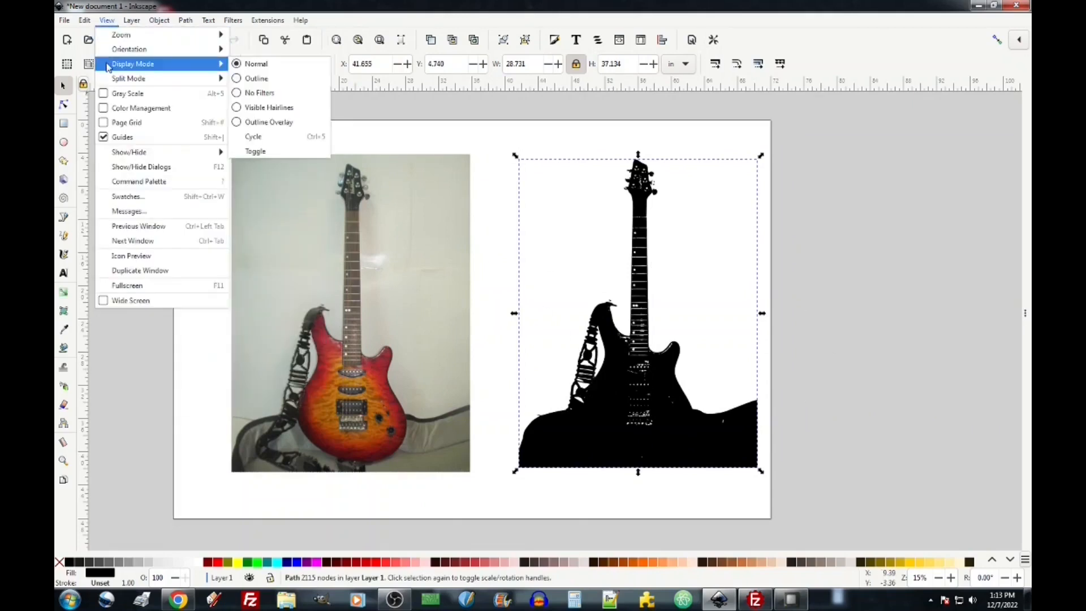
click(256, 79)
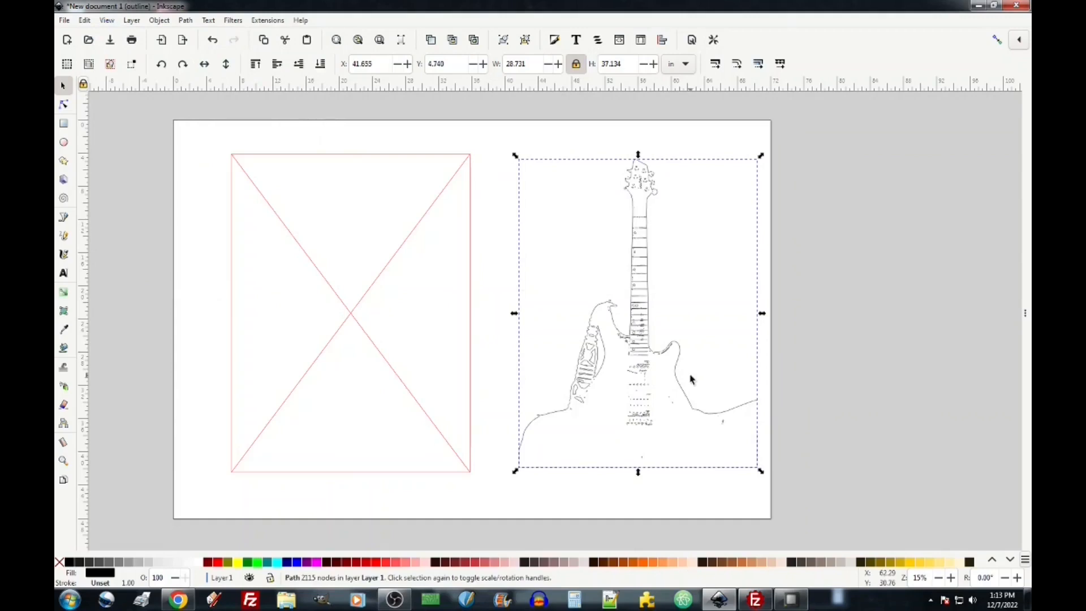
Examine the nodes of the traced path around the guitar's body horn, neck, strap and lower body
scroll(673, 359, up, 8)
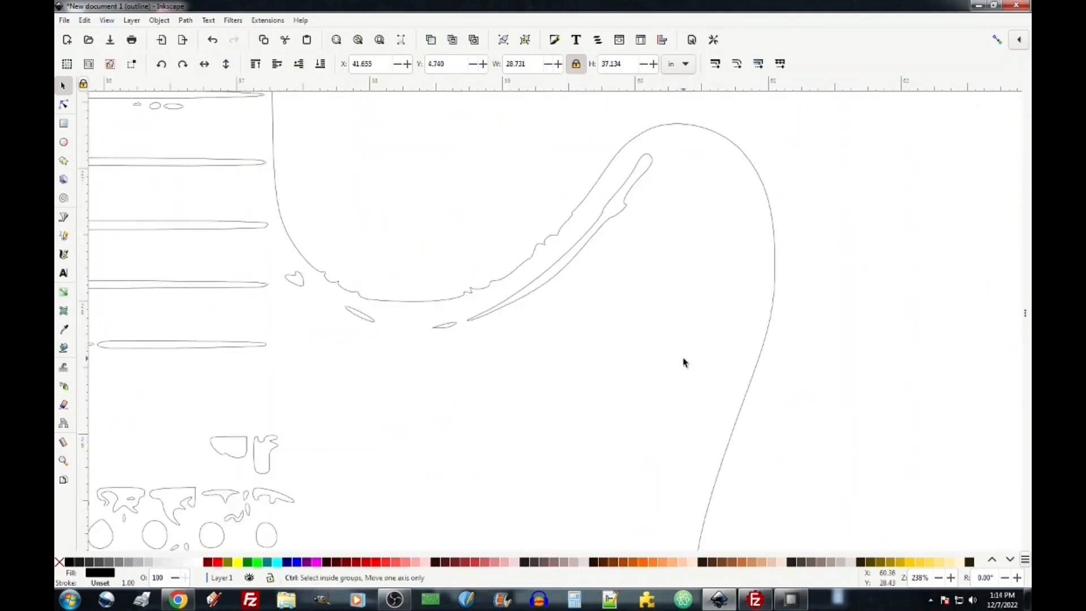
click(63, 104)
click(742, 152)
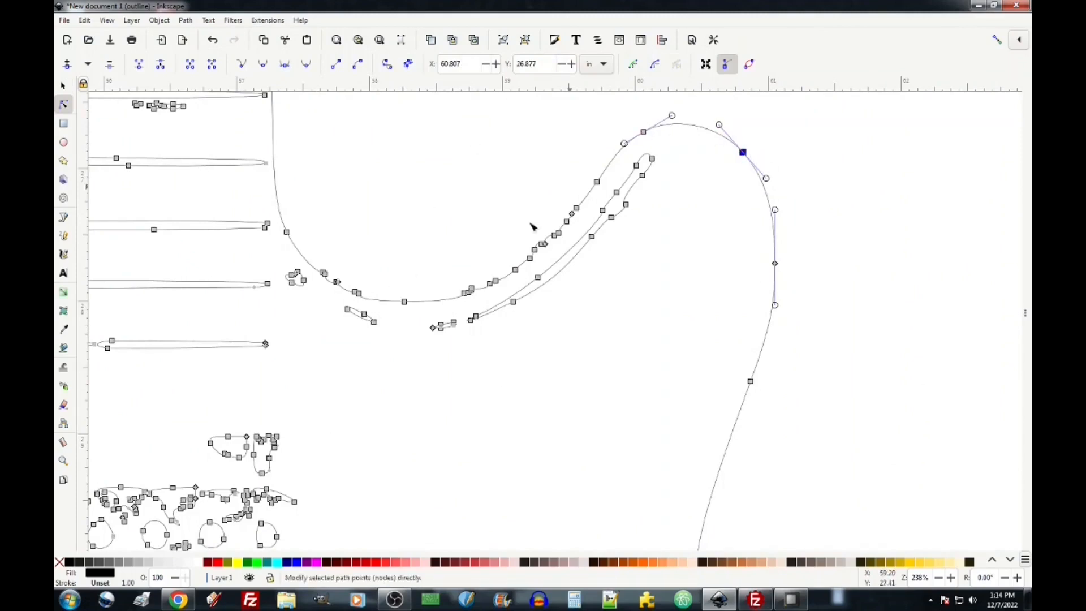
scroll(749, 376, down, 6)
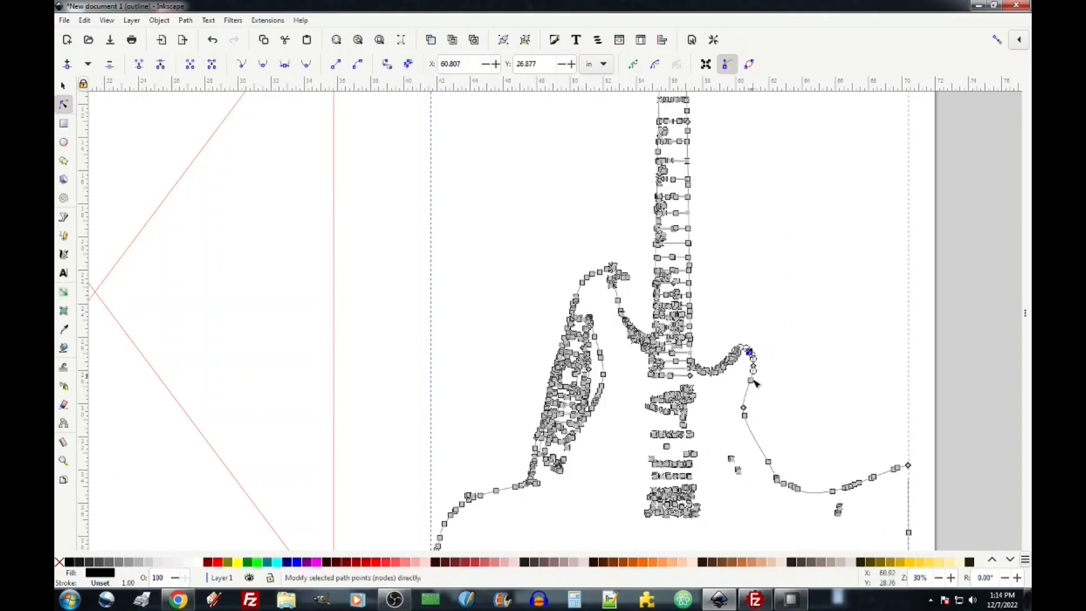
scroll(776, 387, up, 4)
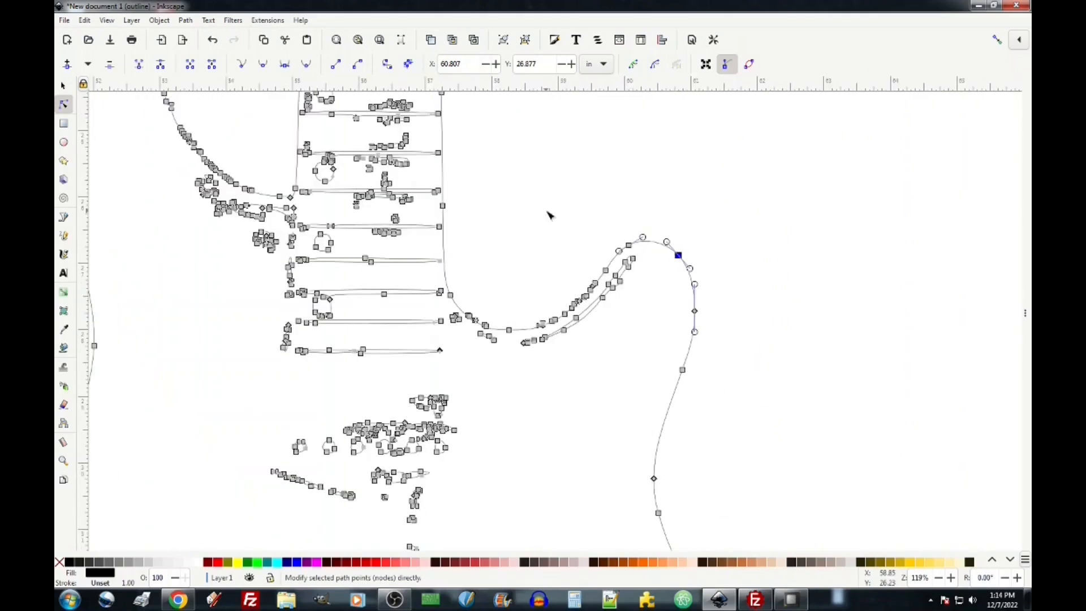
scroll(557, 320, down, 2)
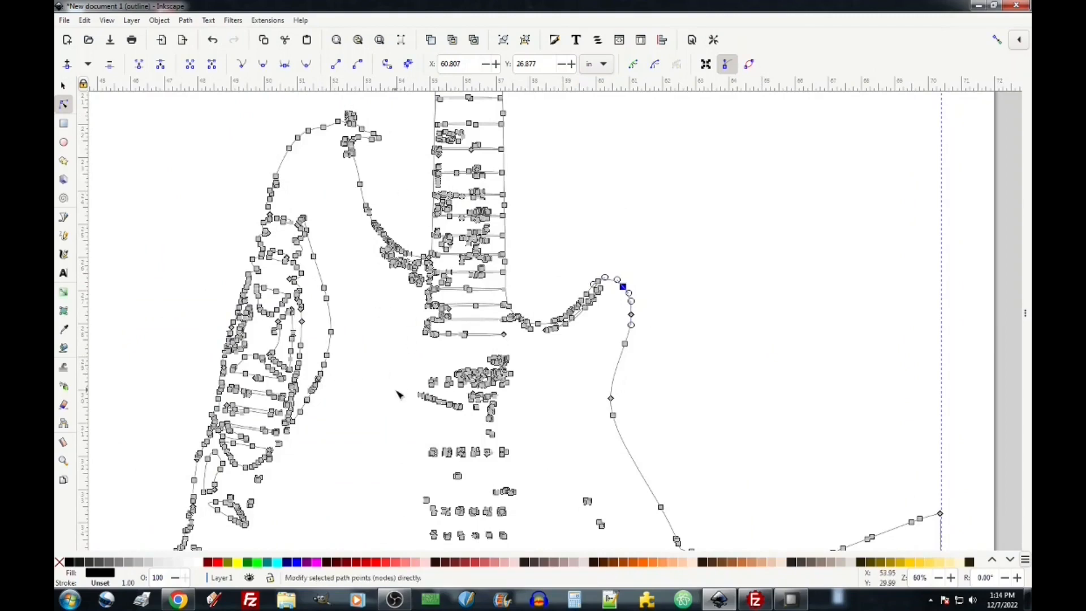
scroll(397, 394, down, 3)
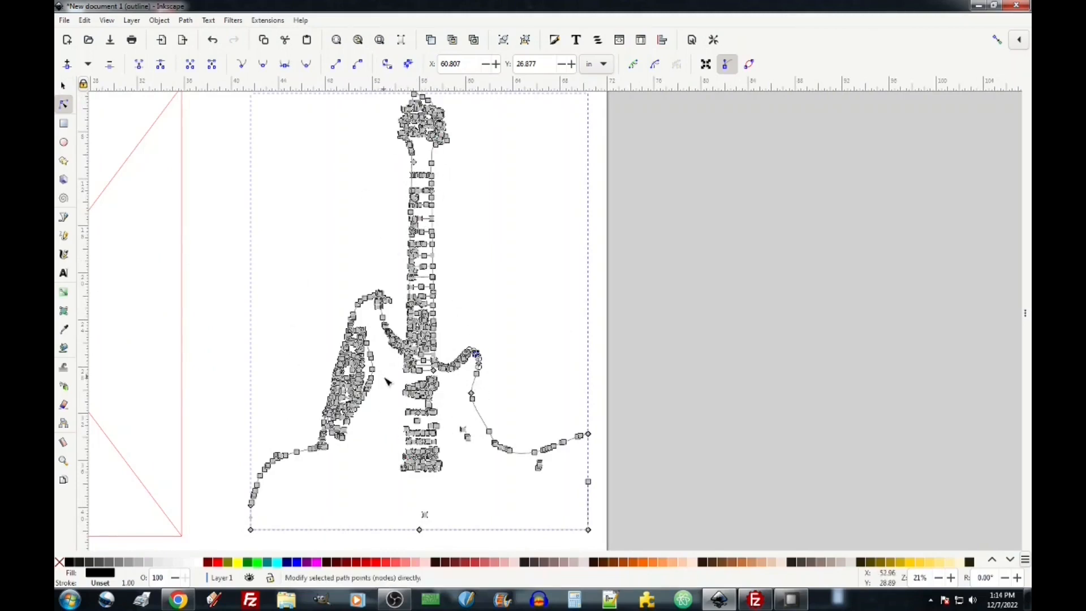
Delete the traced nodes of the pickups and bridge, plus the small stray node groups beside them, from the silhouette path
scroll(401, 398, up, 2)
scroll(352, 396, down, 1)
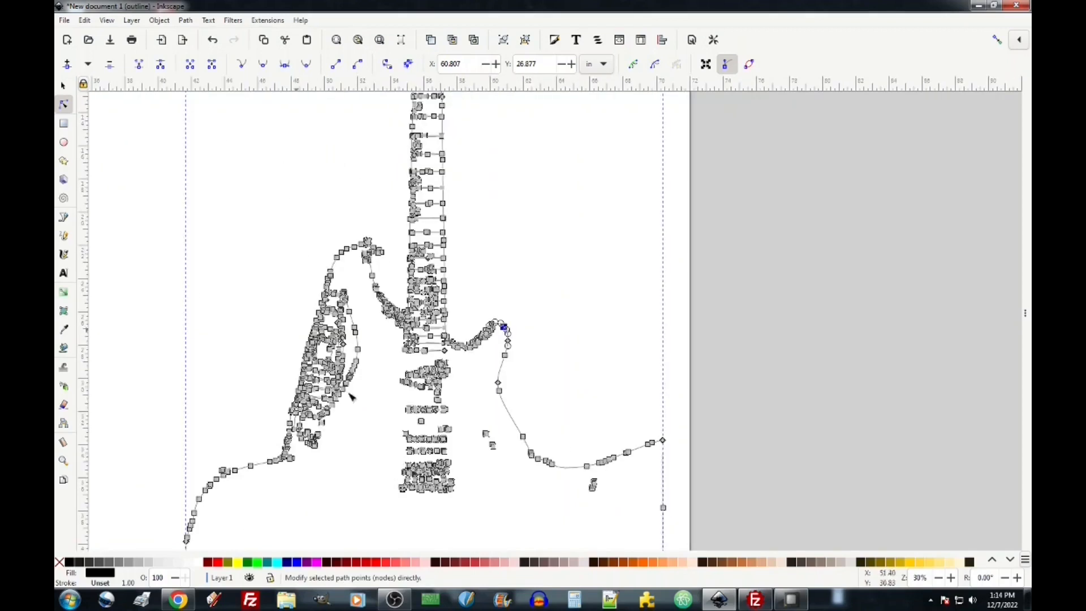
click(65, 106)
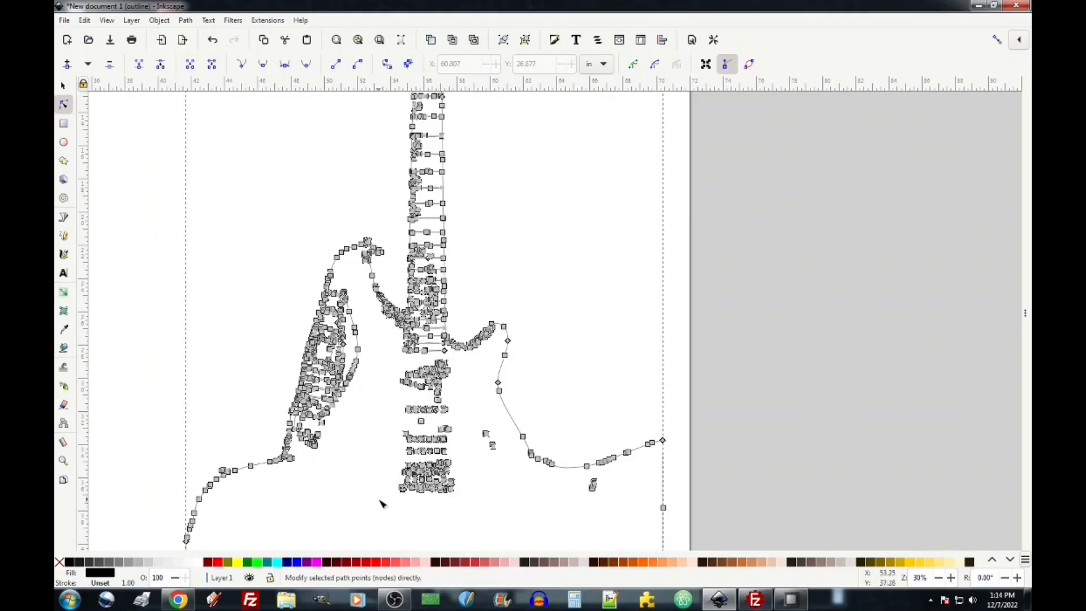
drag(377, 505, 463, 359)
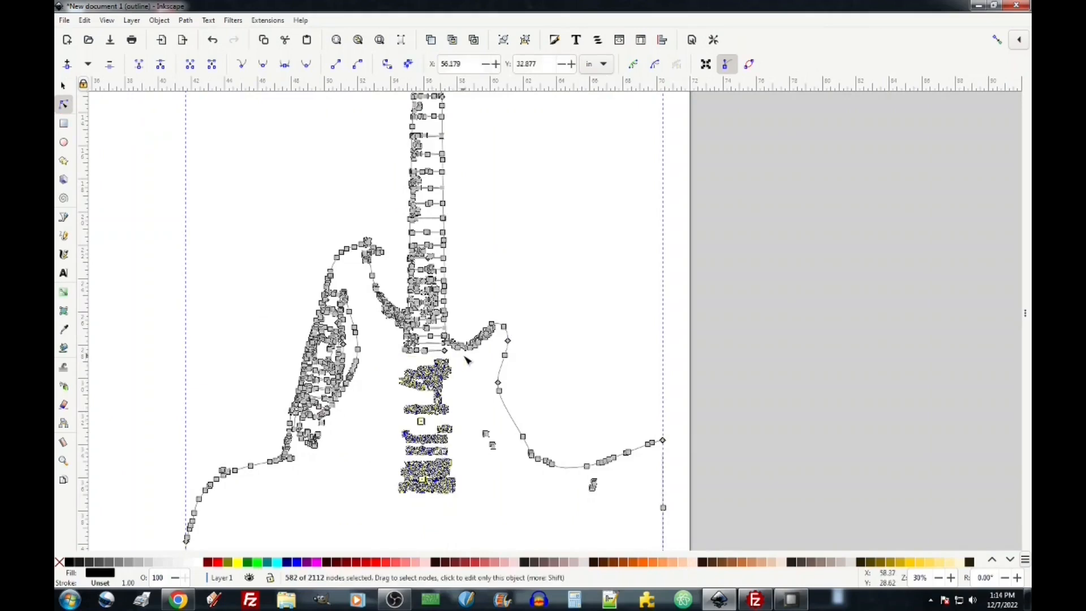
key(Delete)
drag(467, 426, 502, 465)
key(Delete)
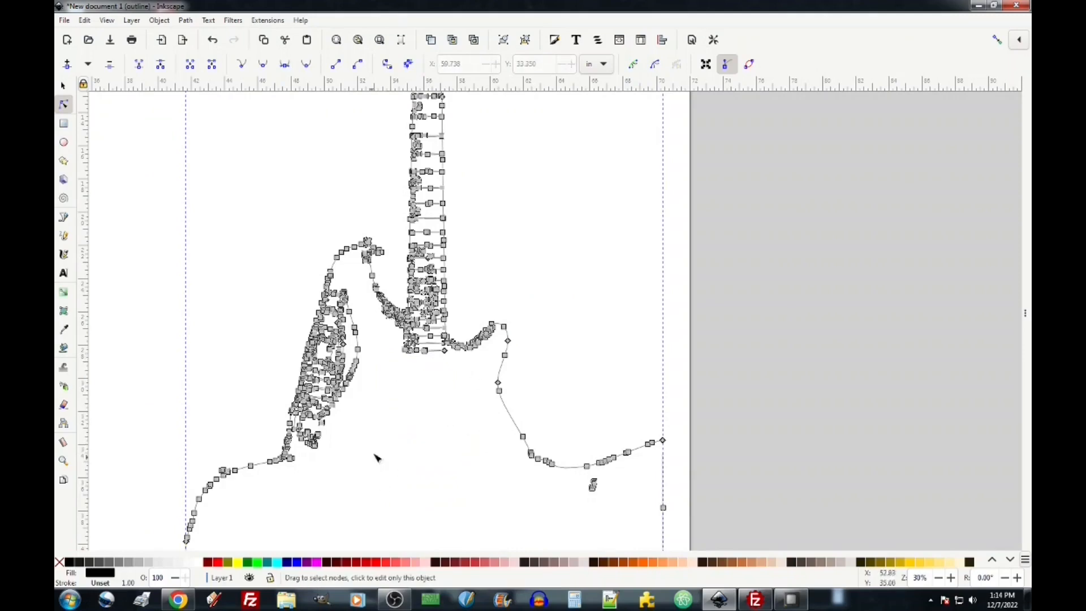
Delete the fret-line nodes at the body end of the traced neck, including the leftover corner nodes along its edge
scroll(388, 412, up, 3)
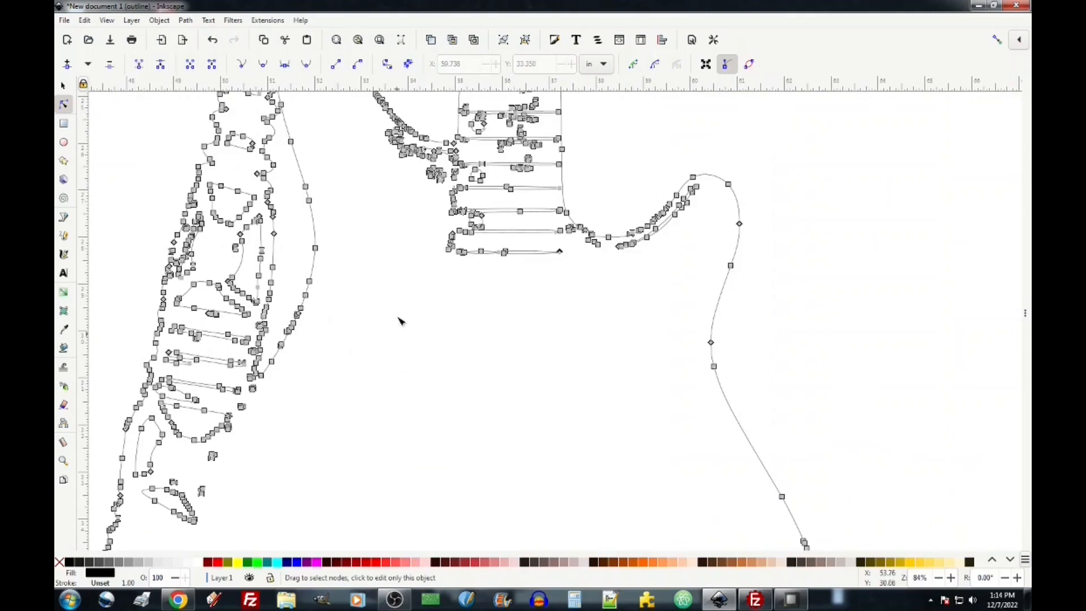
drag(420, 182, 557, 291)
key(Delete)
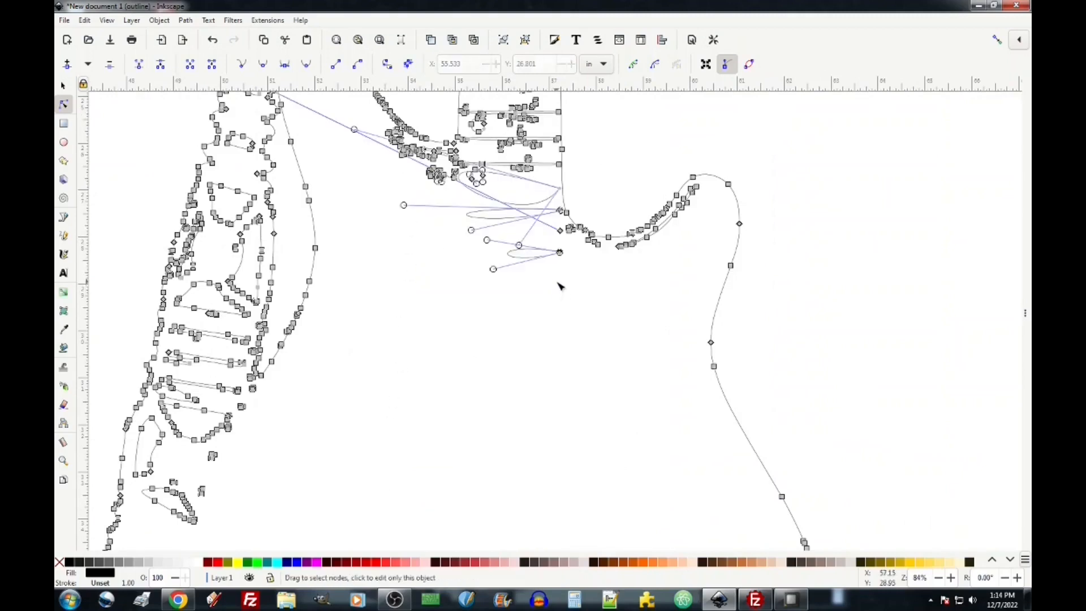
click(560, 188)
key(Delete)
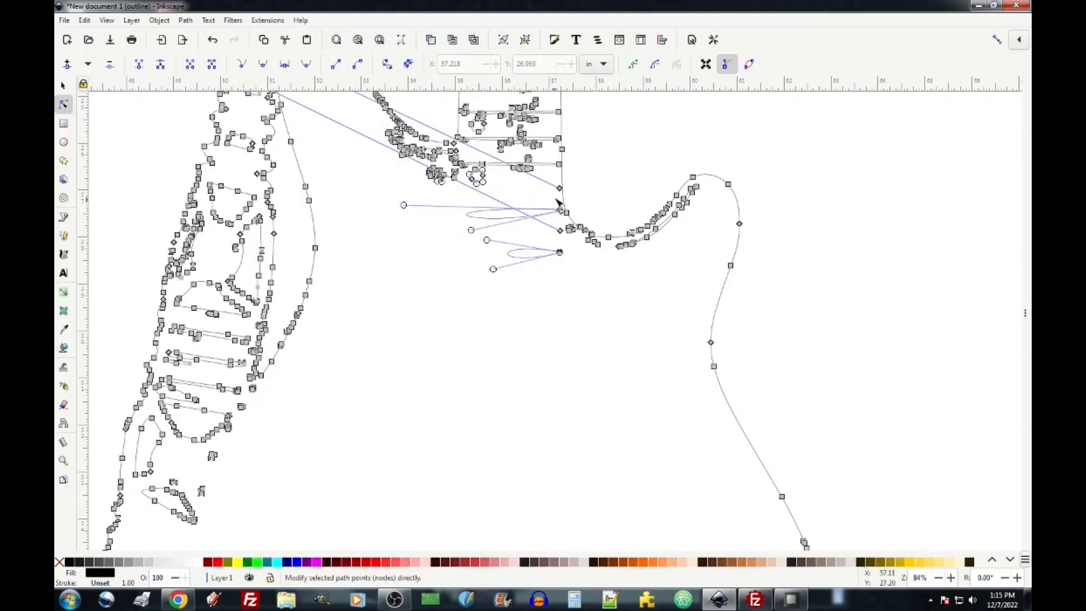
click(560, 188)
key(Delete)
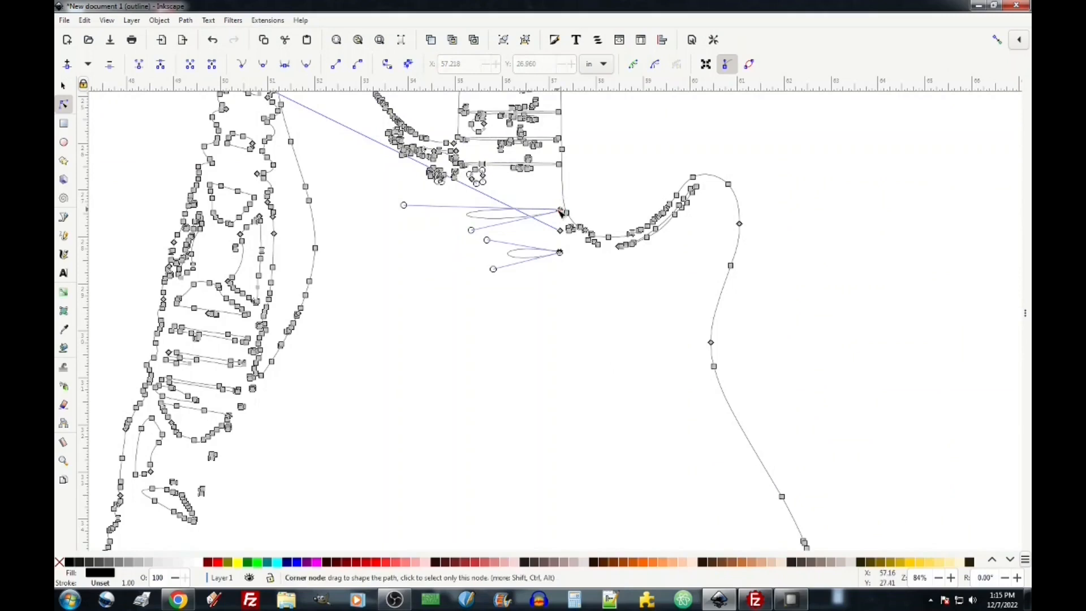
click(561, 231)
key(Delete)
Delete the leftover neck-end nodes and the small stray slivers beneath the cutaway curve between the neck and the shorter horn
ctrl+scroll(565, 272, up, 4)
drag(524, 165, 567, 232)
key(Delete)
drag(652, 147, 724, 210)
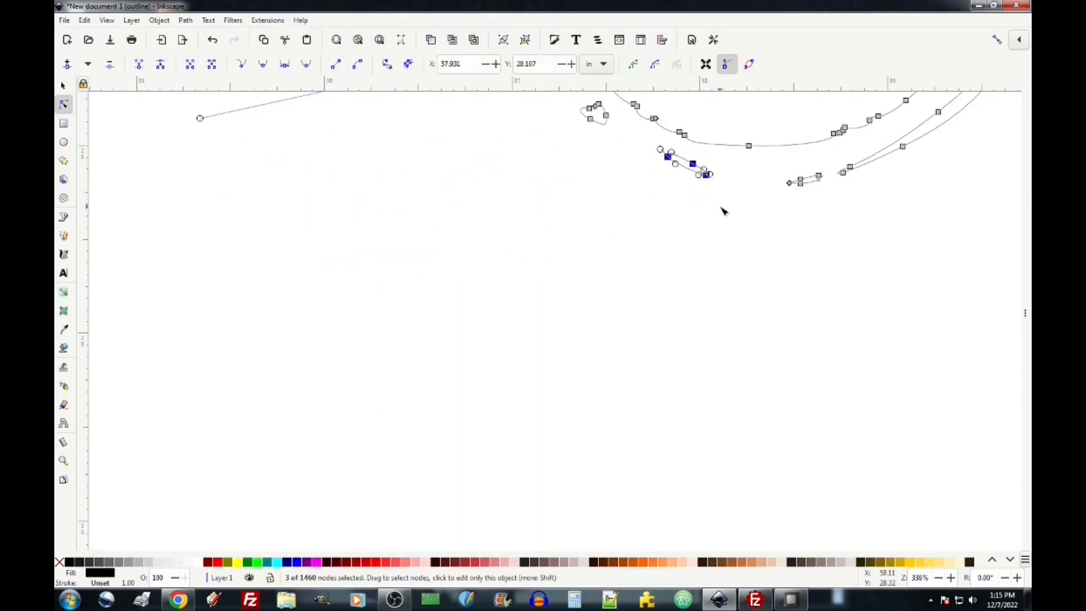
key(Delete)
ctrl+scroll(803, 197, up, 1)
ctrl+scroll(801, 197, up, 1)
scroll(823, 192, left, 5)
scroll(814, 199, right, 12)
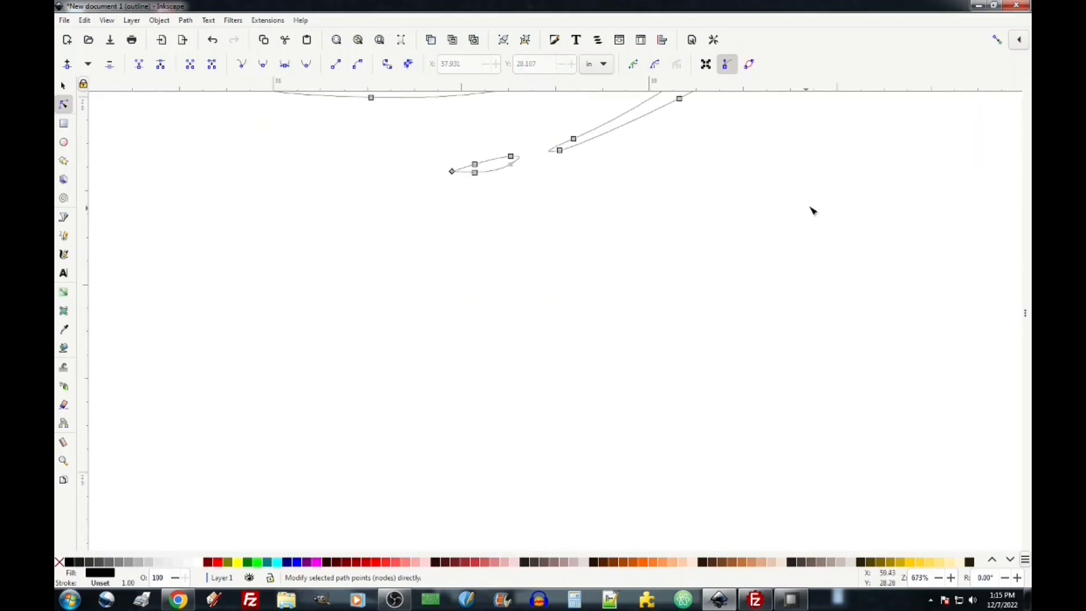
scroll(650, 238, up, 3)
drag(401, 263, 649, 390)
key(Delete)
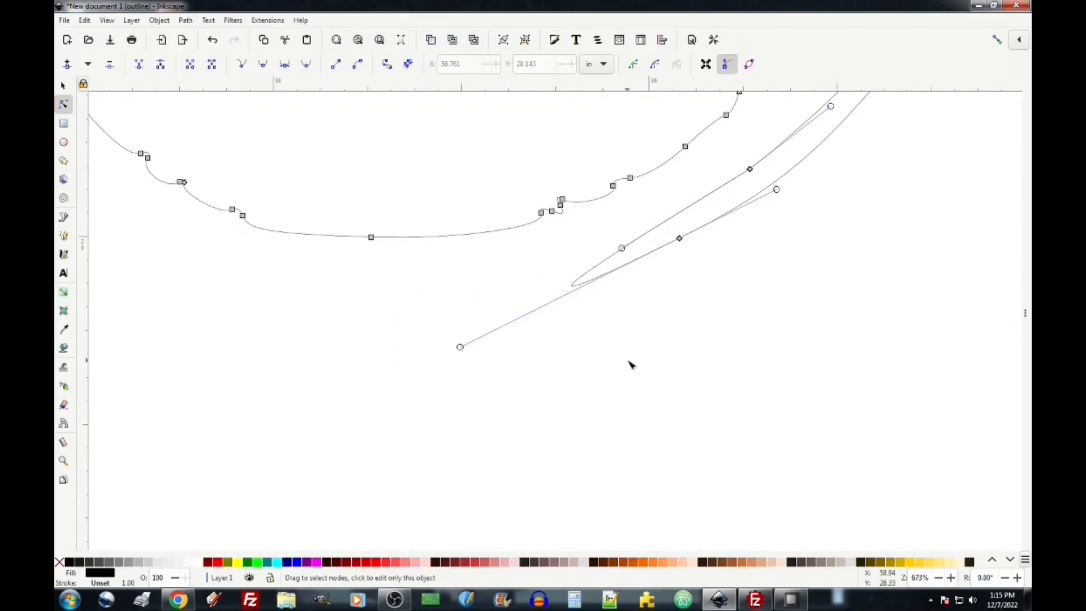
Remove nodes from the lower tip of the thin loop running beneath the shorter horn's cutaway
scroll(579, 336, left, 5)
scroll(580, 336, right, 9)
scroll(578, 336, left, 6)
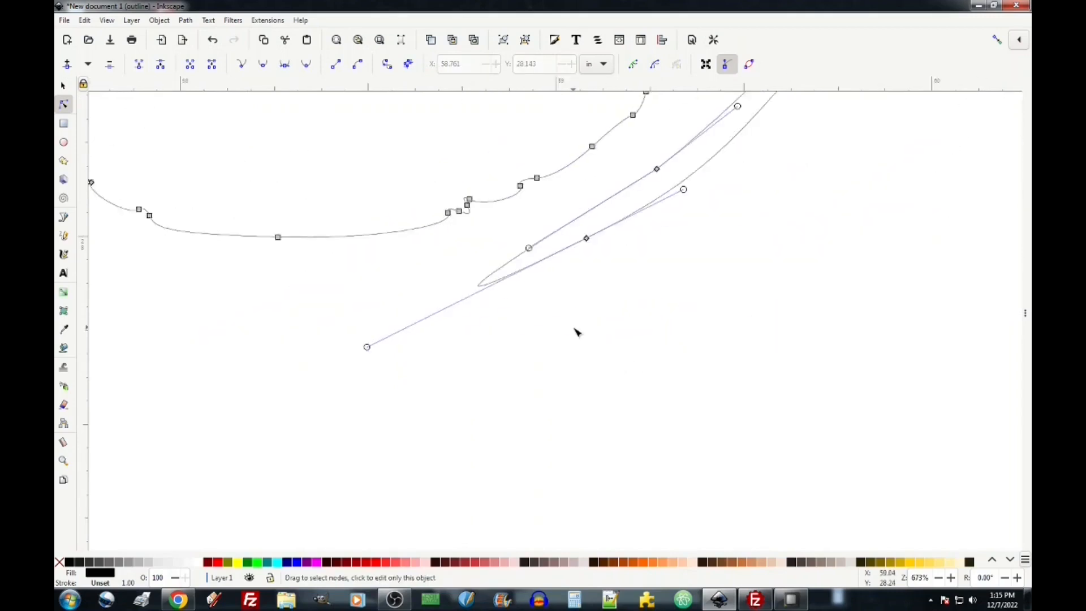
scroll(578, 336, down, 4)
scroll(583, 336, up, 3)
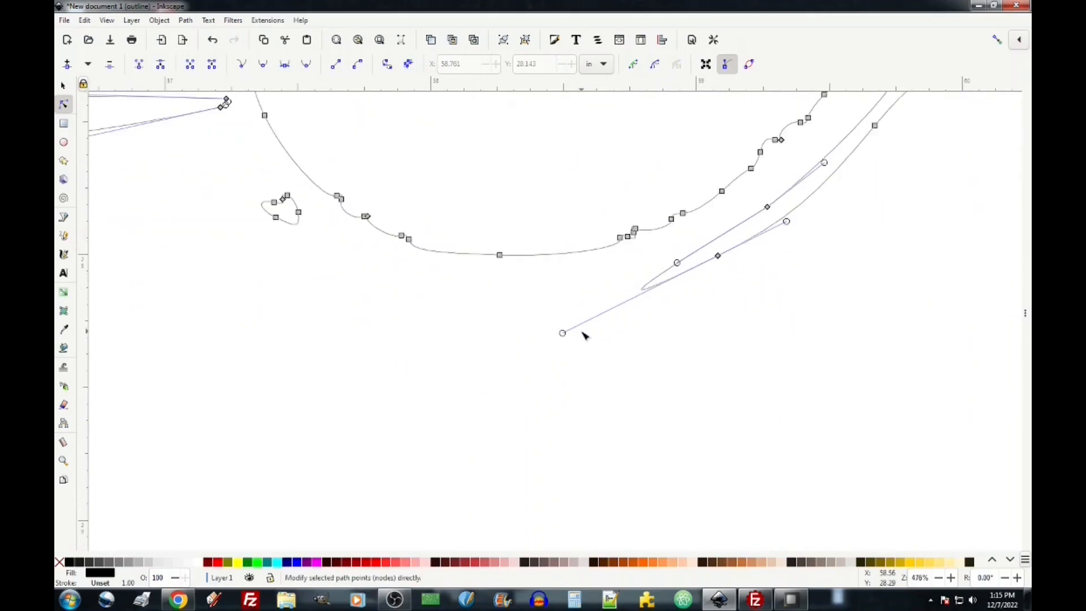
drag(817, 201, 679, 313)
drag(654, 247, 767, 320)
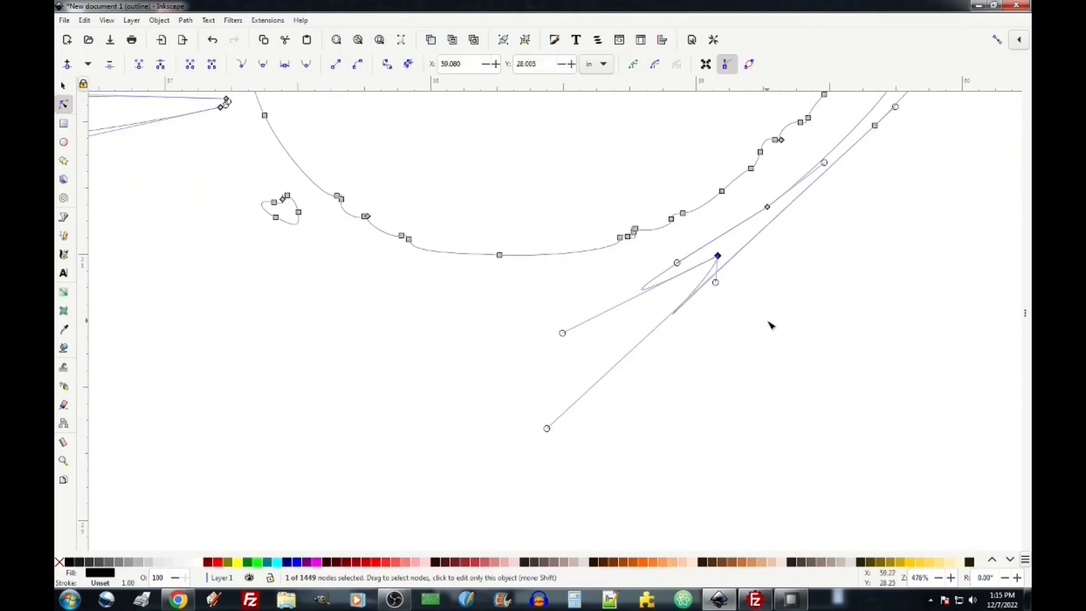
key(Delete)
click(768, 210)
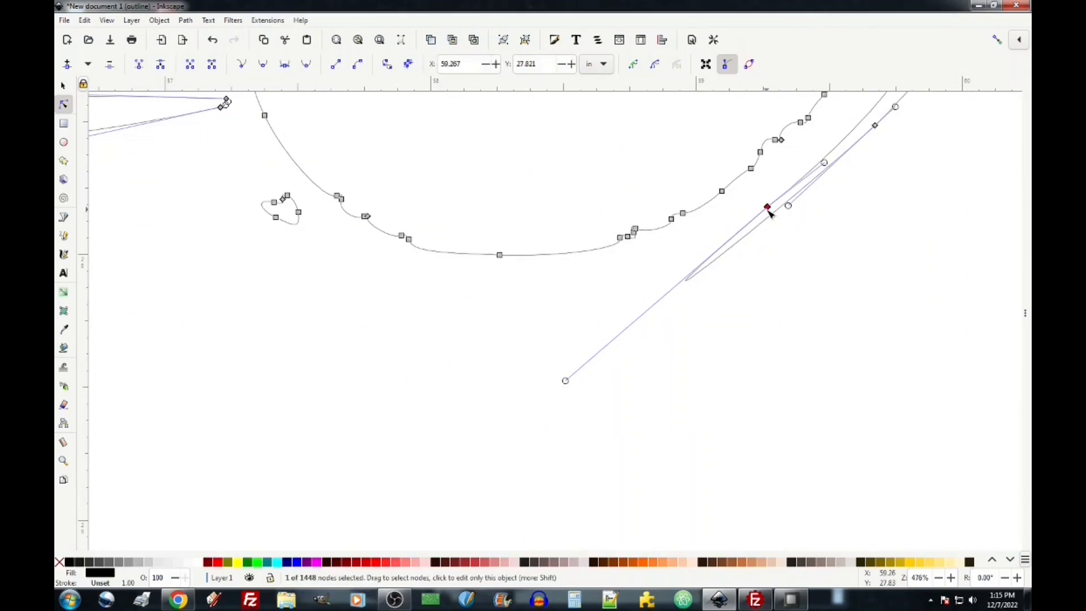
drag(769, 211, 798, 221)
Delete nodes at the upper end of the thin loop beside the shorter horn and select the ones remaining there
scroll(825, 232, left, 4)
scroll(848, 260, right, 5)
scroll(859, 276, up, 5)
drag(958, 192, 896, 305)
key(Delete)
drag(874, 252, 944, 333)
key(Delete)
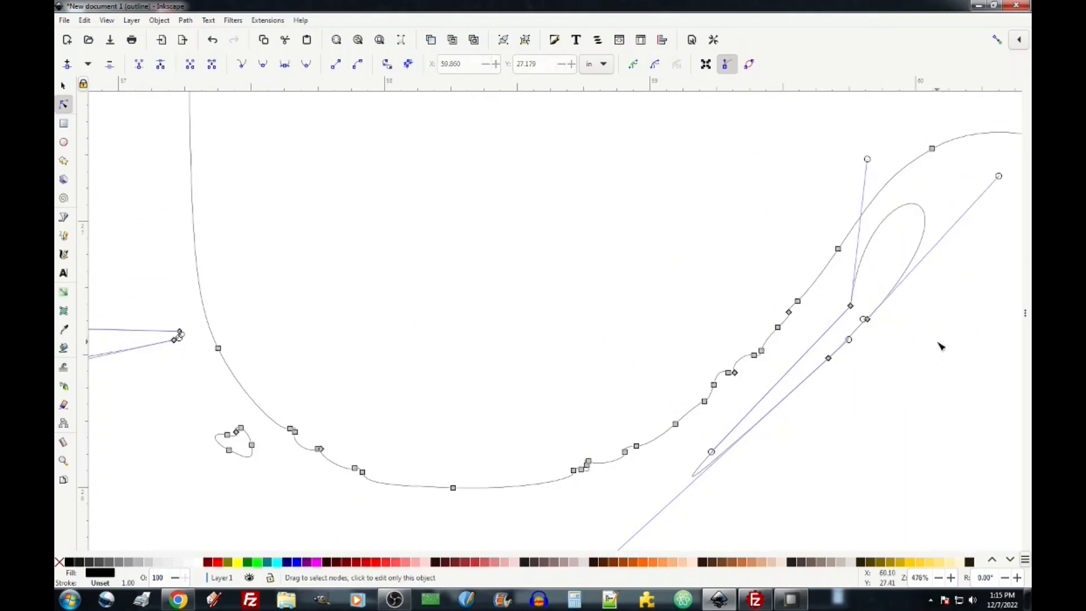
drag(899, 274, 850, 342)
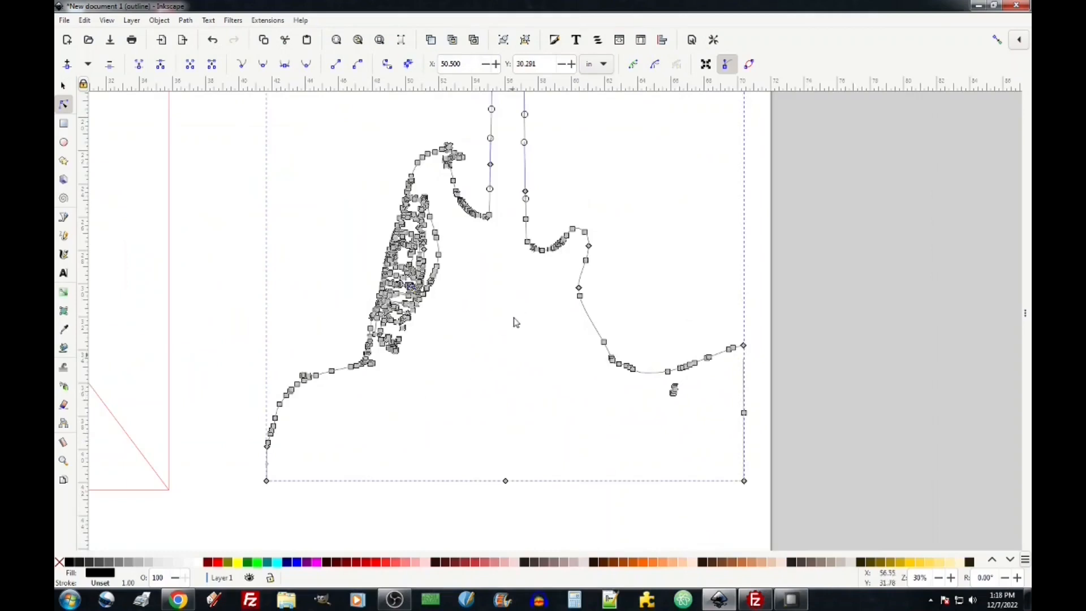
Set the display mode to Normal and move the full guitar photo off the page to about X 80.3 in, Y 3.9 in
scroll(533, 412, up, 5)
scroll(533, 419, down, 5)
scroll(506, 337, up, 5)
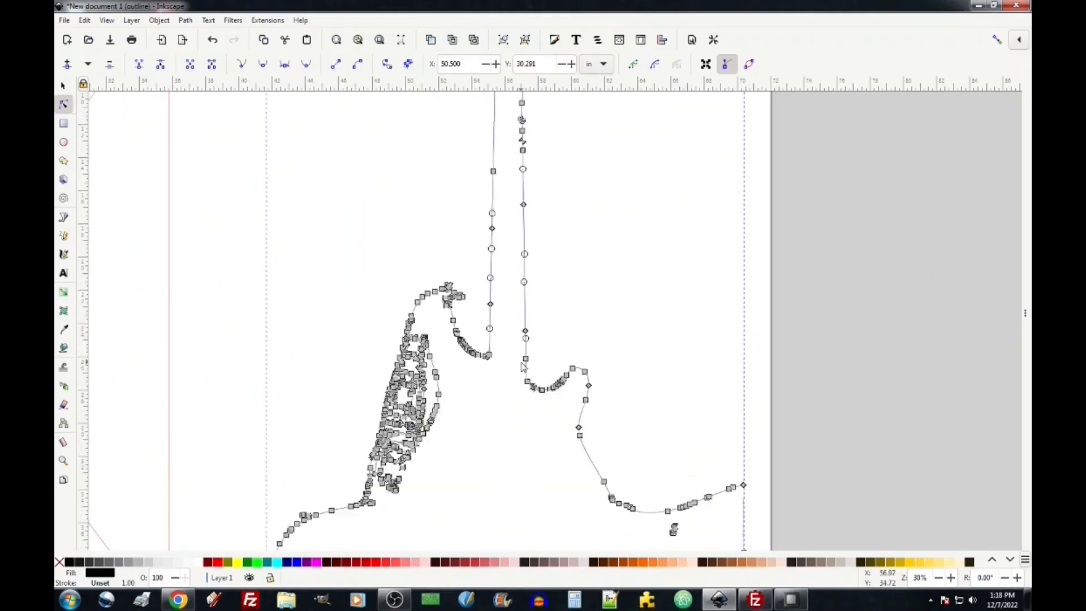
scroll(524, 378, down, 4)
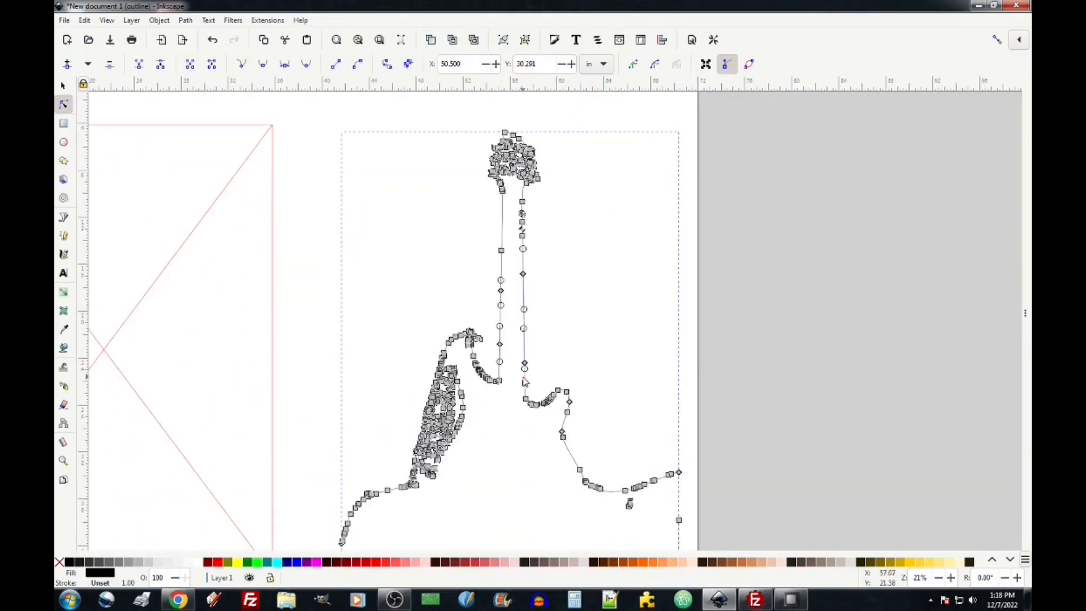
scroll(517, 388, up, 2)
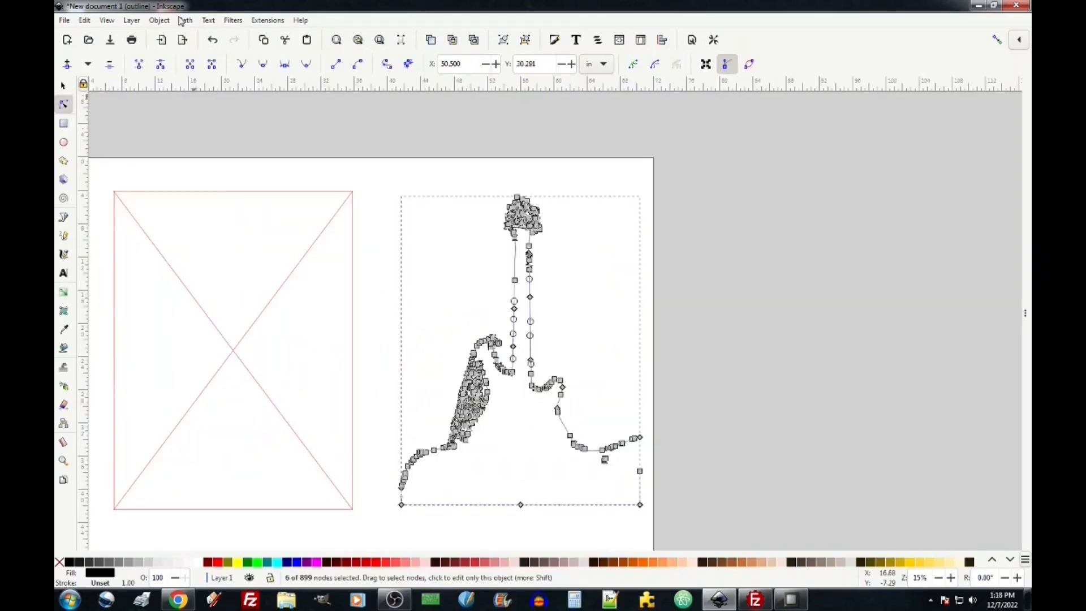
click(107, 21)
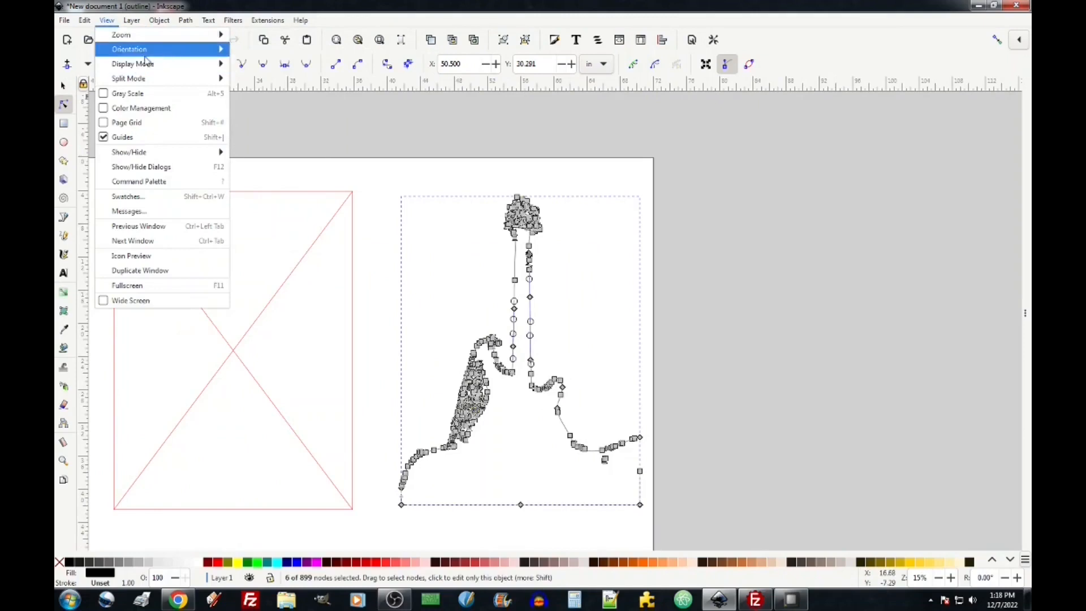
mouse_move(168, 52)
mouse_move(163, 71)
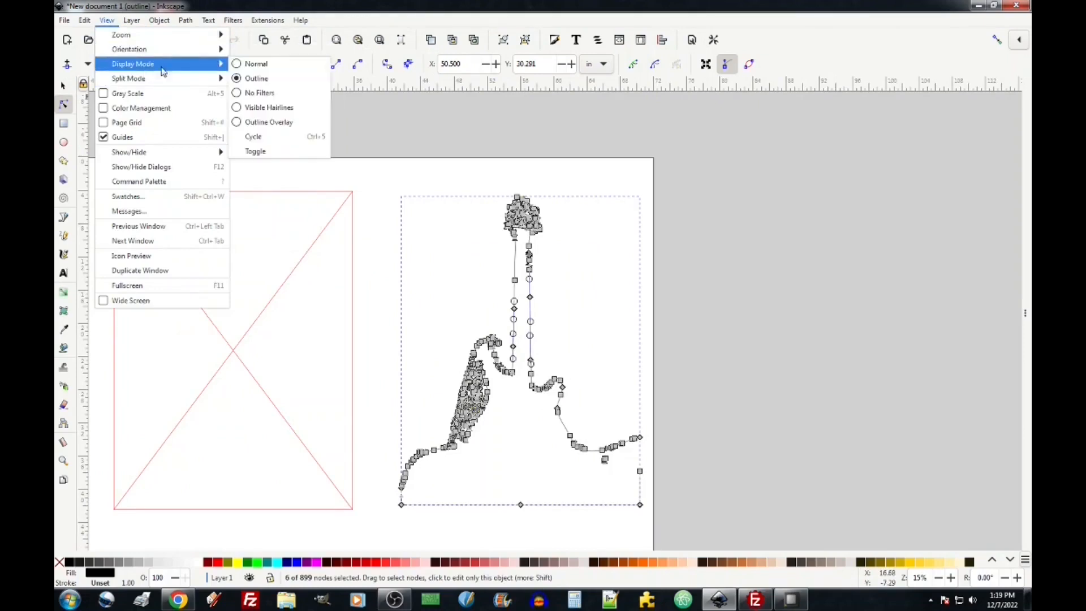
click(249, 65)
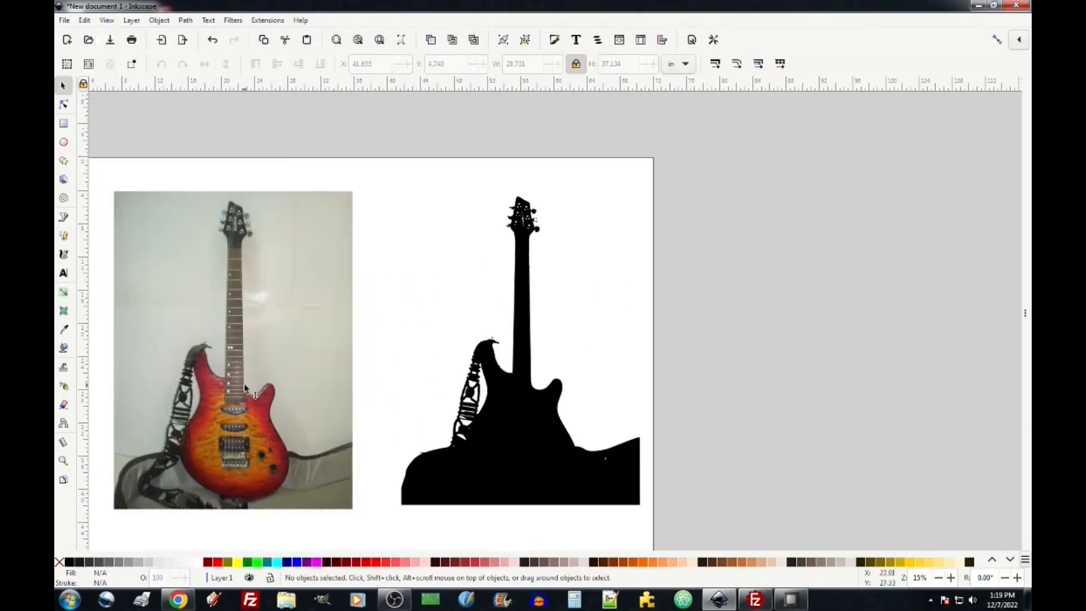
drag(260, 350, 869, 375)
click(181, 371)
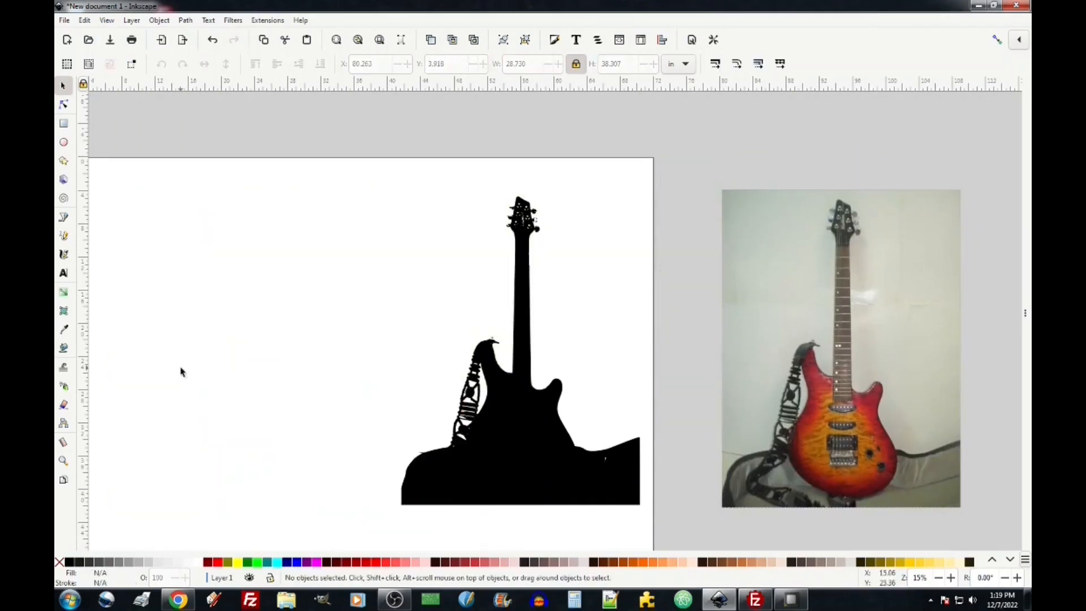
Switch to the Chrome browser, copy the close-up guitar body photo, and paste it into the Inkscape drawing
key(alt+Tab)
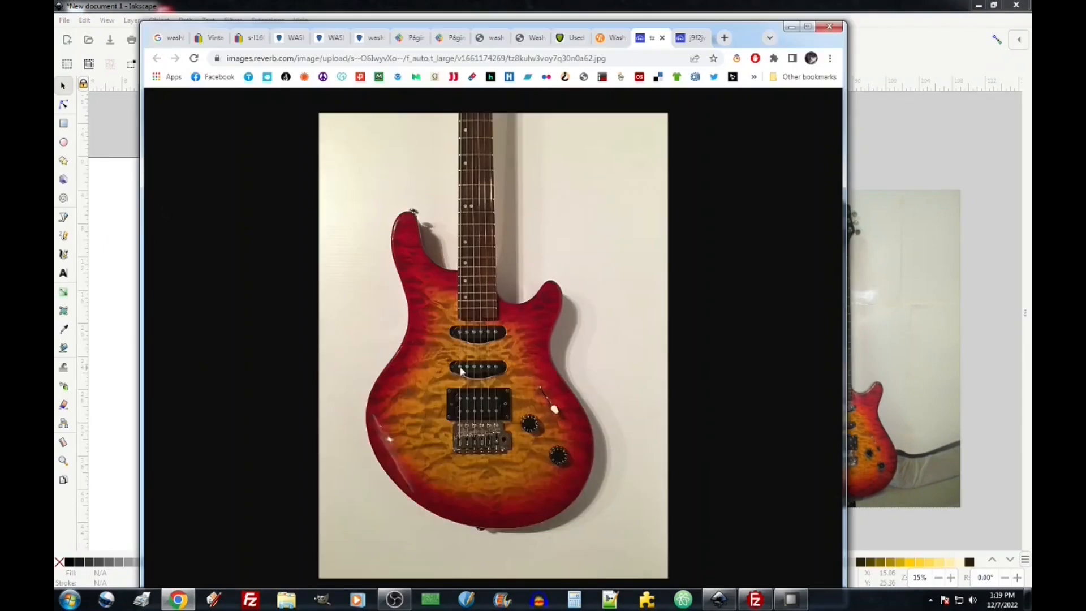
right_click(461, 370)
click(500, 405)
click(792, 27)
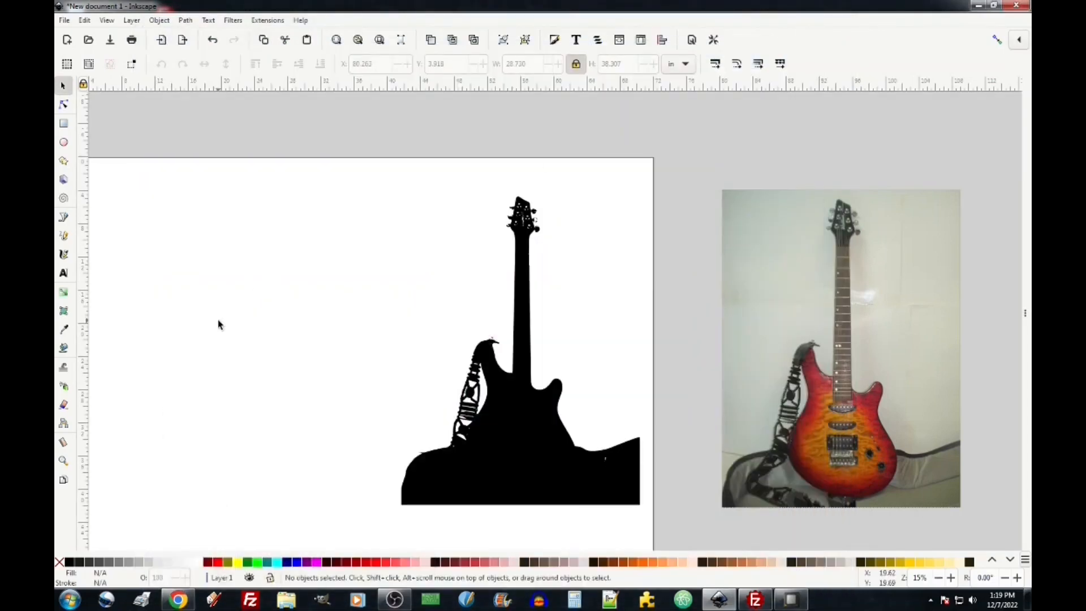
key(ctrl+v)
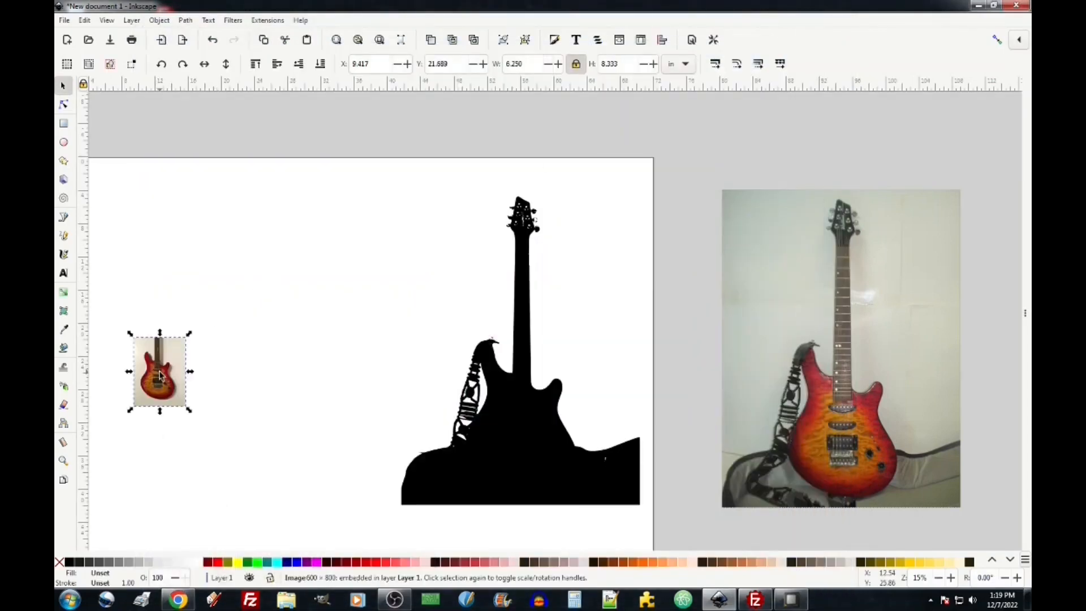
Move the pasted body photo to an empty area of the page at about X 27.26 in, Y 18.41 in
drag(167, 371, 236, 332)
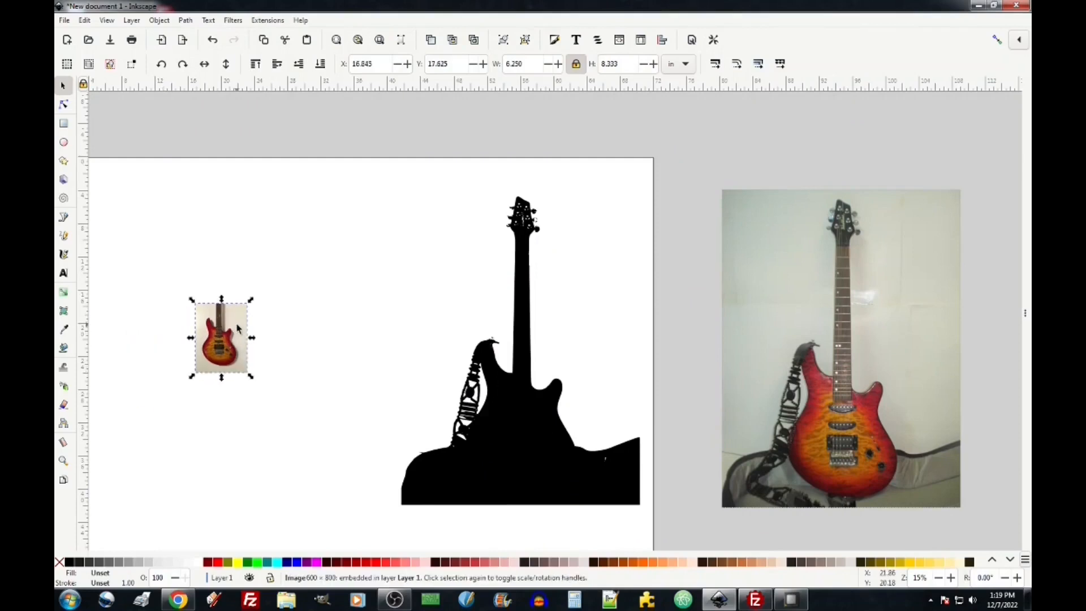
drag(238, 326, 178, 330)
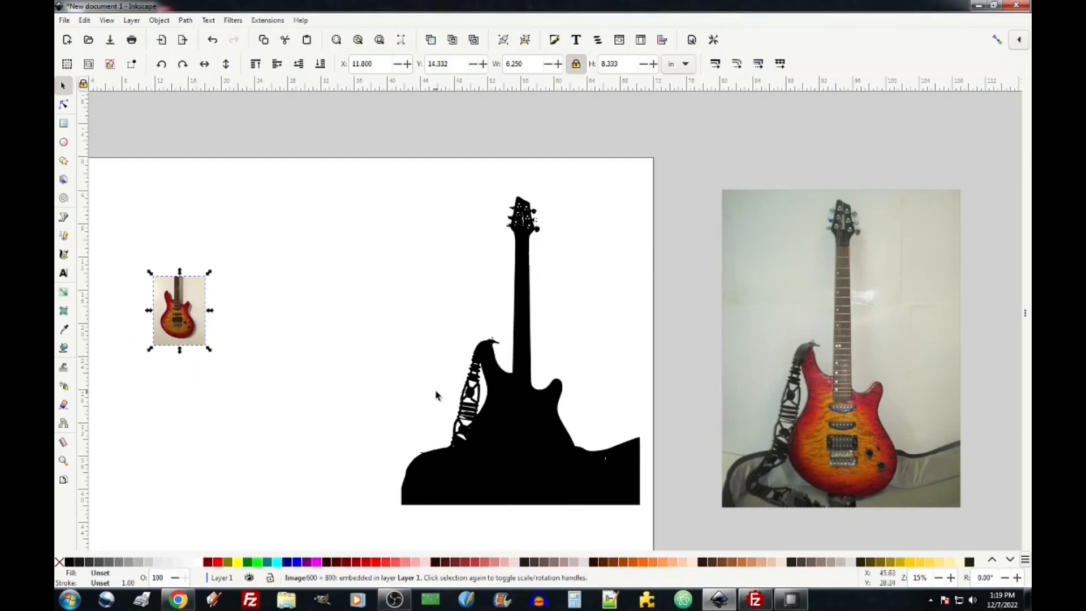
drag(180, 318, 342, 372)
ctrl+scroll(303, 350, up, 6)
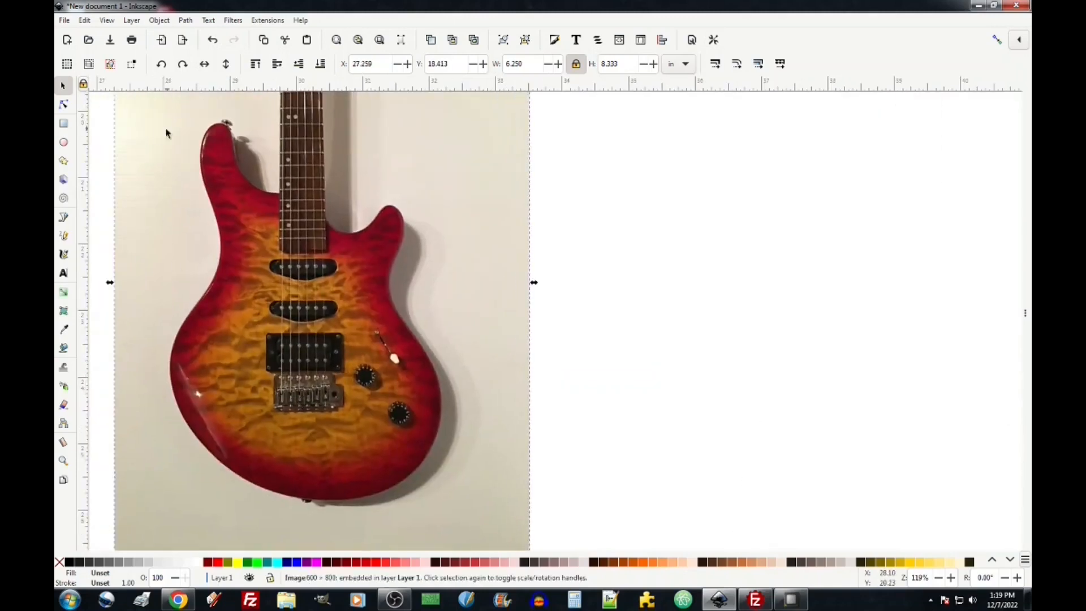
Trace the body photo as a single-scan bitmap using brightness cutoff with a threshold of 0.265
right_click(308, 339)
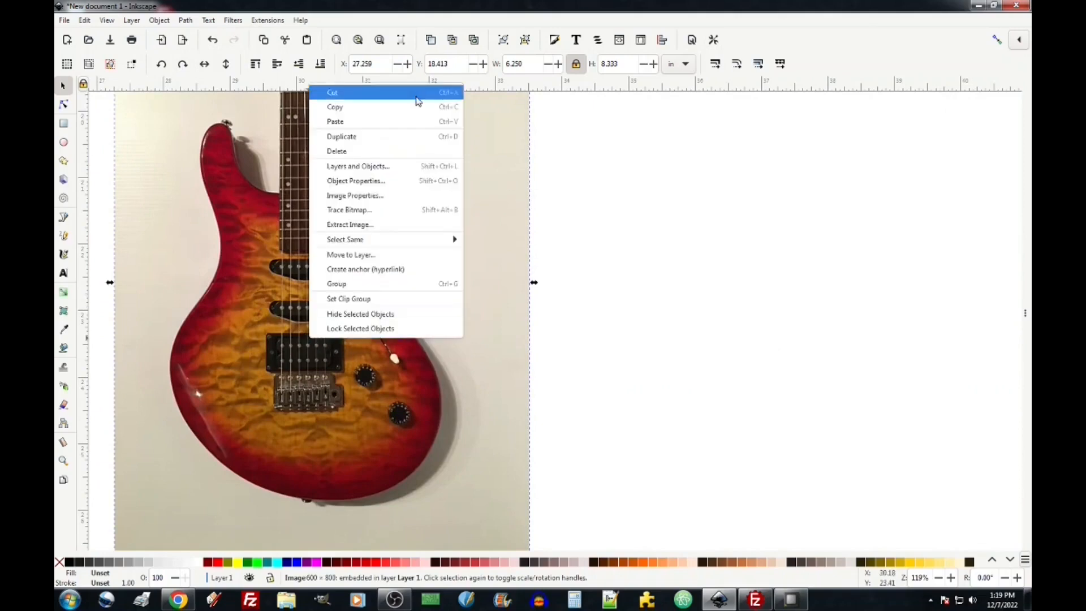
click(384, 219)
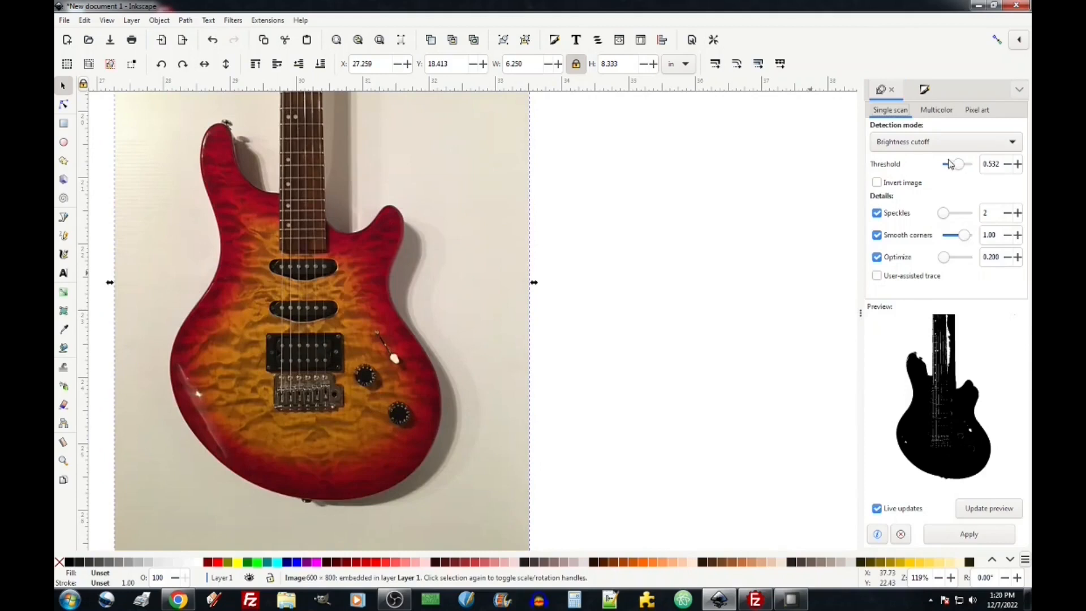
drag(859, 310, 608, 312)
mouse_move(841, 165)
mouse_down()
mouse_move(747, 187)
mouse_move(779, 188)
mouse_move(765, 197)
mouse_up()
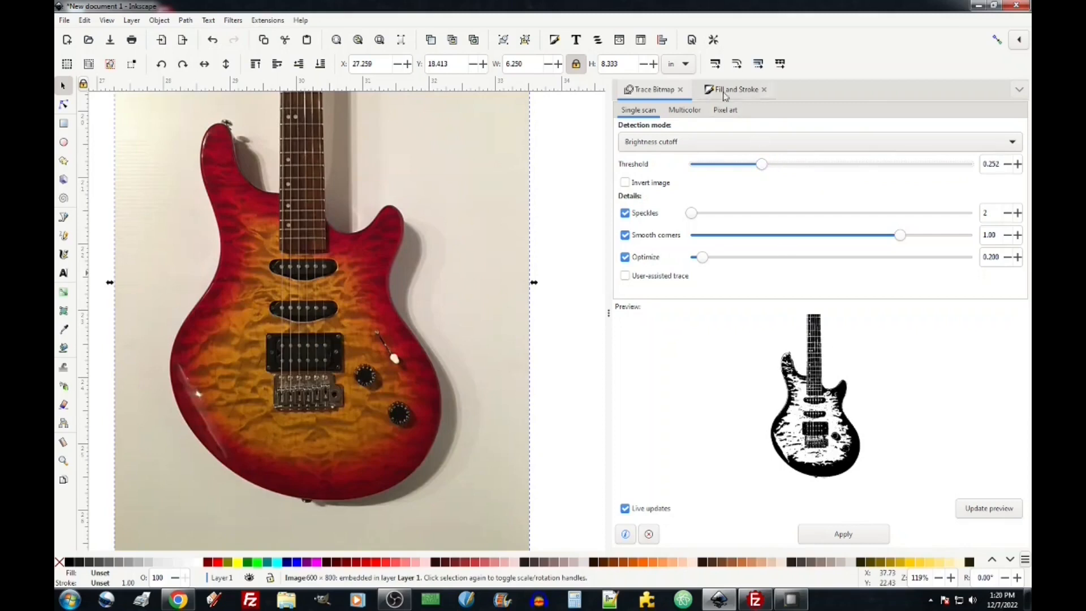
mouse_move(762, 166)
mouse_down()
mouse_move(783, 167)
mouse_move(767, 178)
mouse_up()
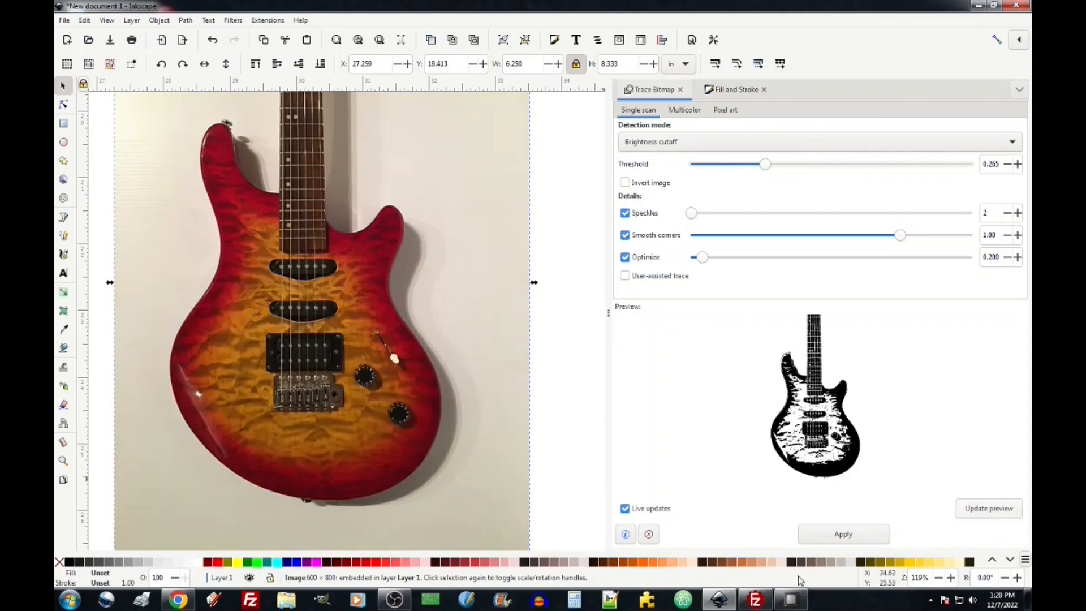
click(831, 540)
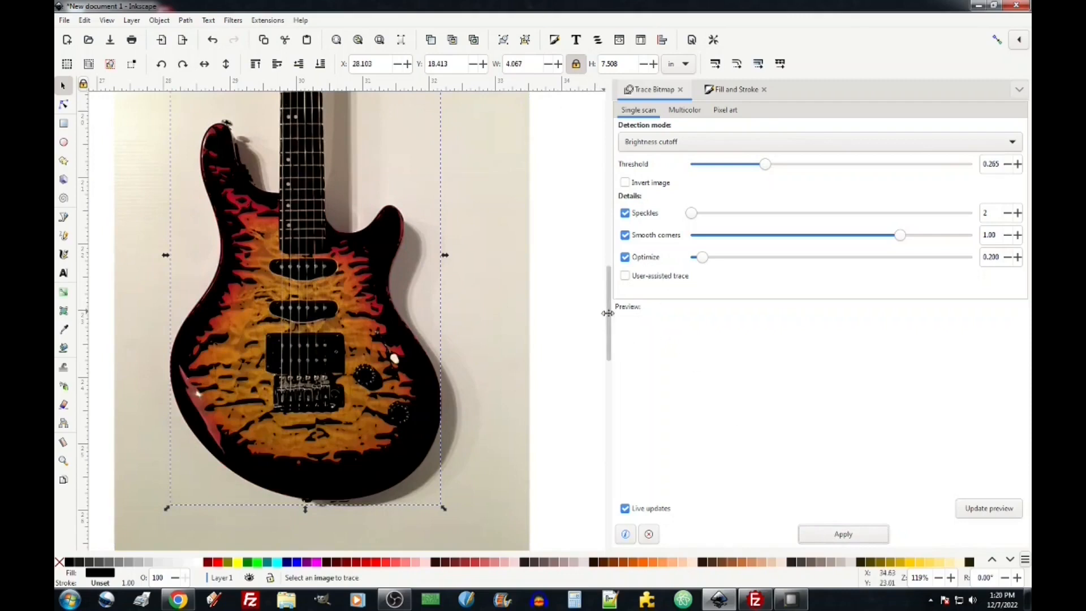
Collapse the docked dialogs to widen the canvas and inspect the trace lying over the body photo
drag(608, 312, 1013, 314)
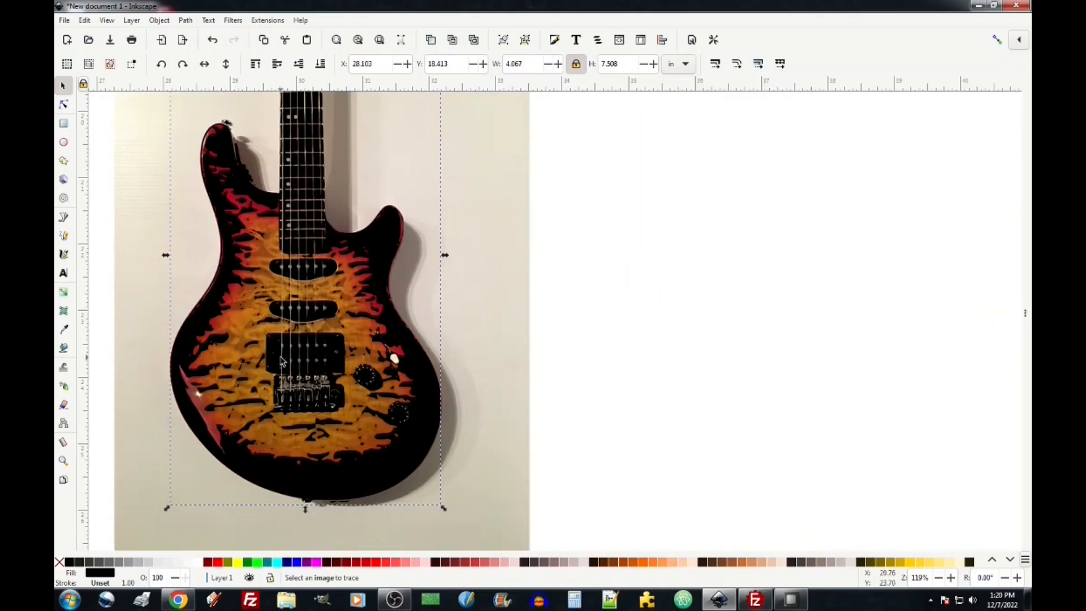
scroll(281, 361, left, 3)
scroll(281, 357, right, 3)
scroll(281, 357, up, 2)
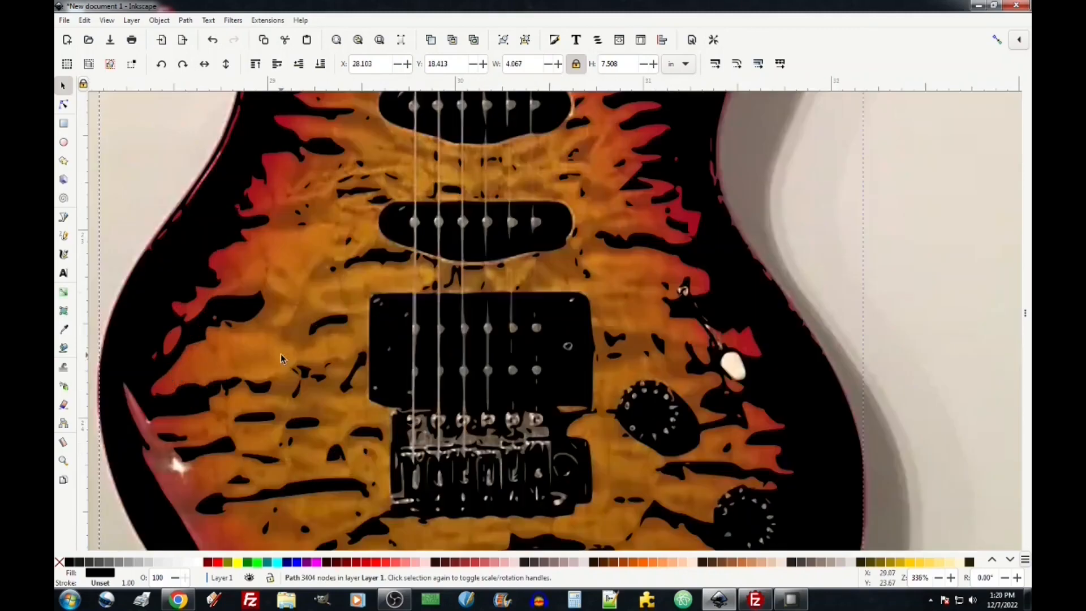
scroll(281, 358, down, 2)
scroll(269, 281, left, 3)
scroll(270, 281, right, 1)
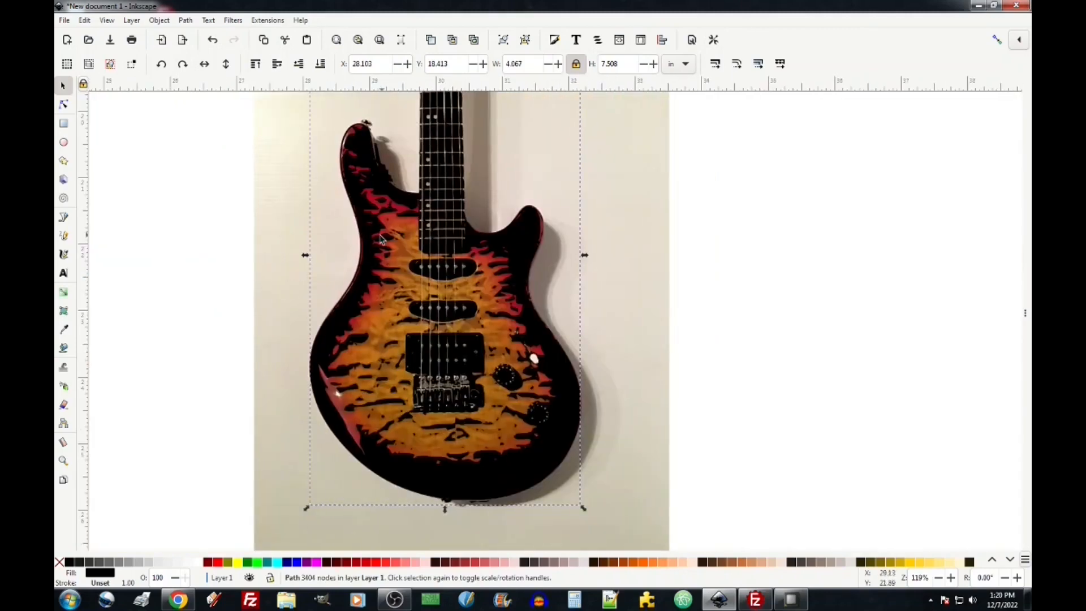
Set the display mode to Outline to show only the paths of the traced body
click(85, 21)
click(85, 21)
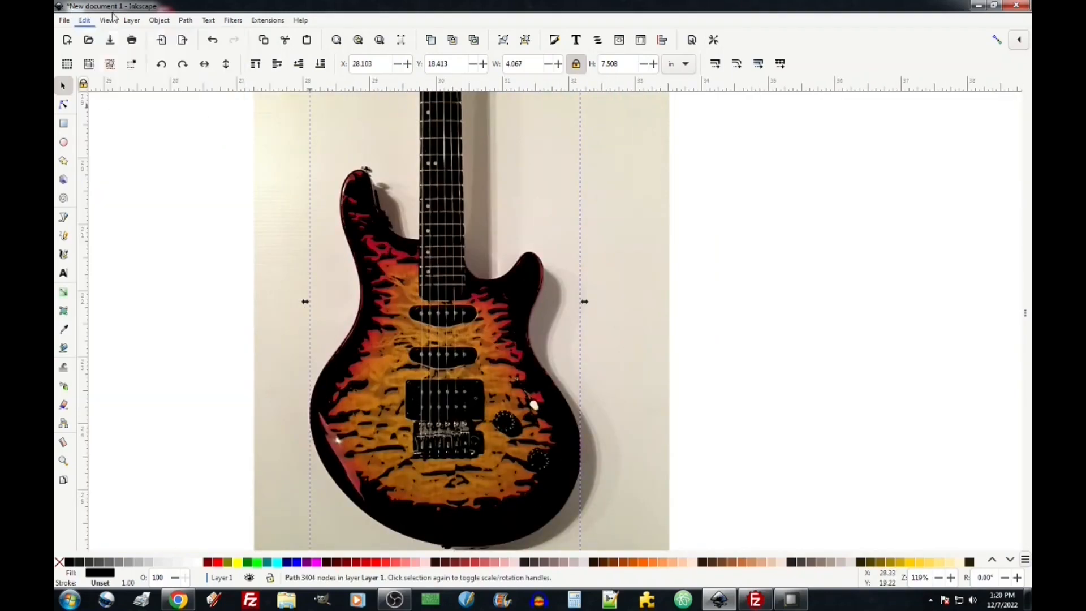
click(107, 21)
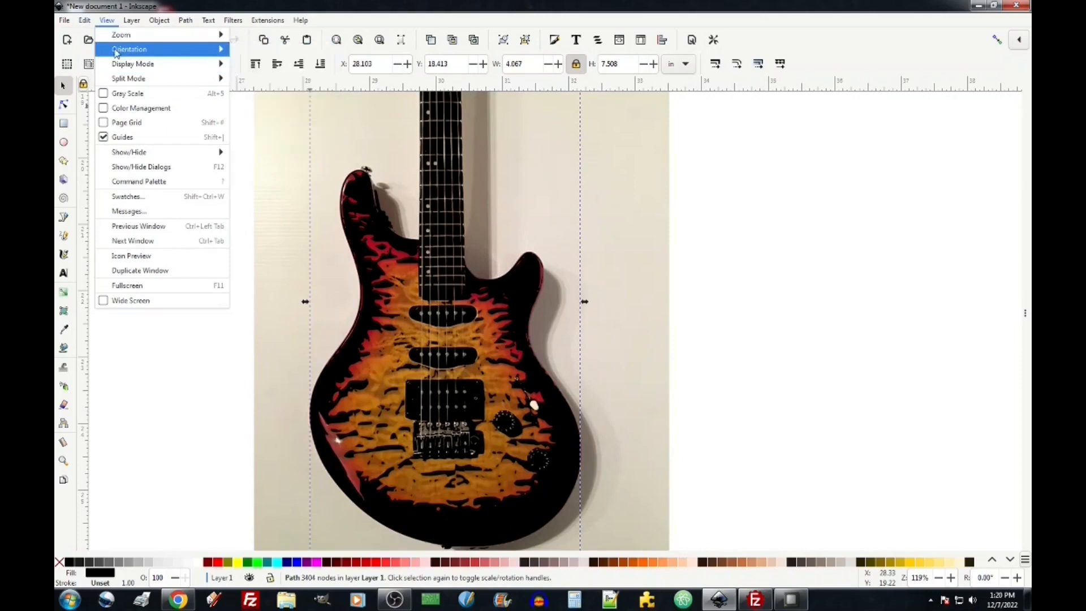
mouse_move(125, 66)
click(263, 80)
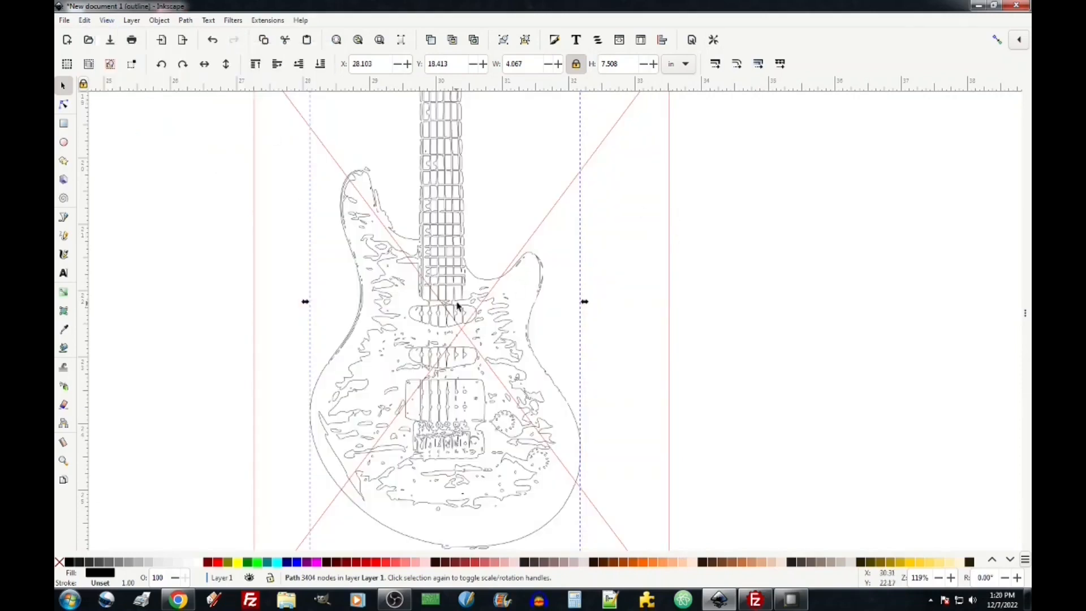
Move the traced body path off the photo to about X 33.99 in, Y 18.28 in
drag(546, 263, 937, 255)
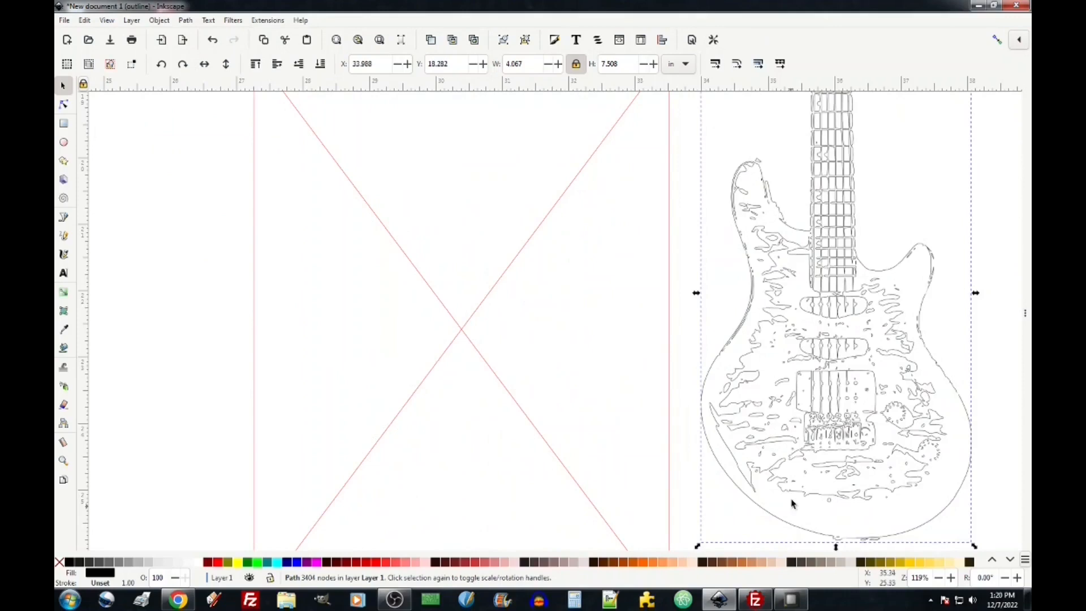
scroll(887, 447, up, 1)
scroll(887, 449, down, 1)
scroll(873, 452, up, 3)
scroll(873, 453, down, 5)
scroll(823, 383, right, 10)
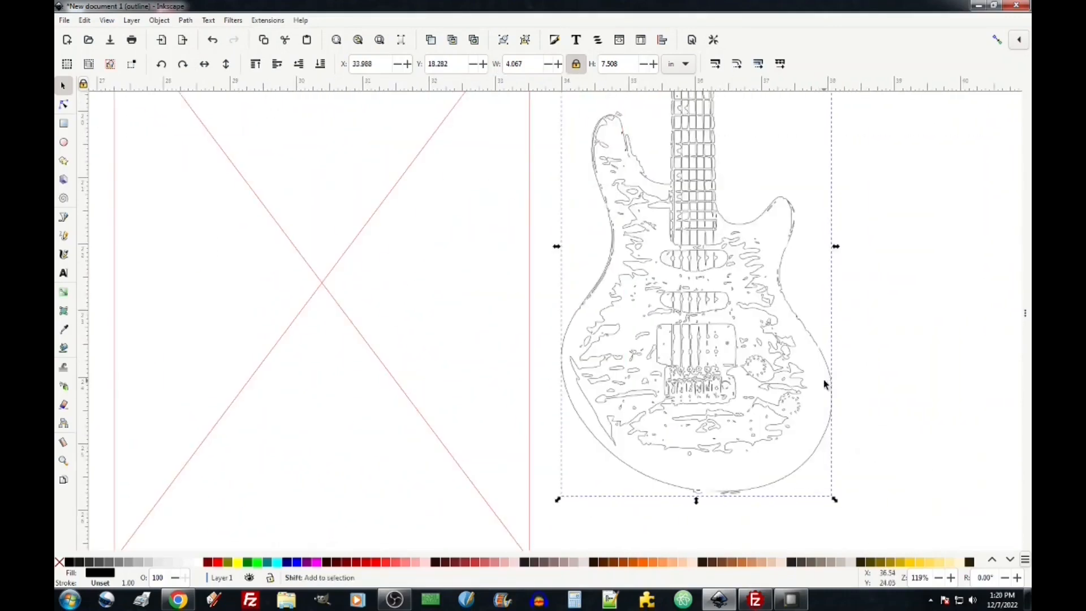
Open the traced path for node editing and examine the small stray loops along the body's left waist
double_click(537, 222)
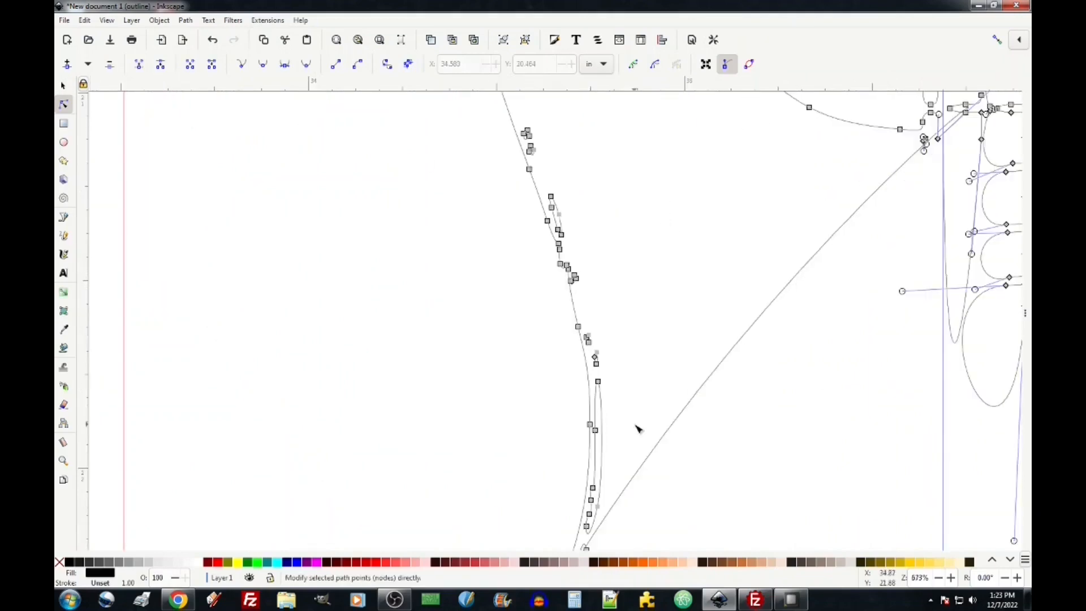
scroll(637, 428, down, 10)
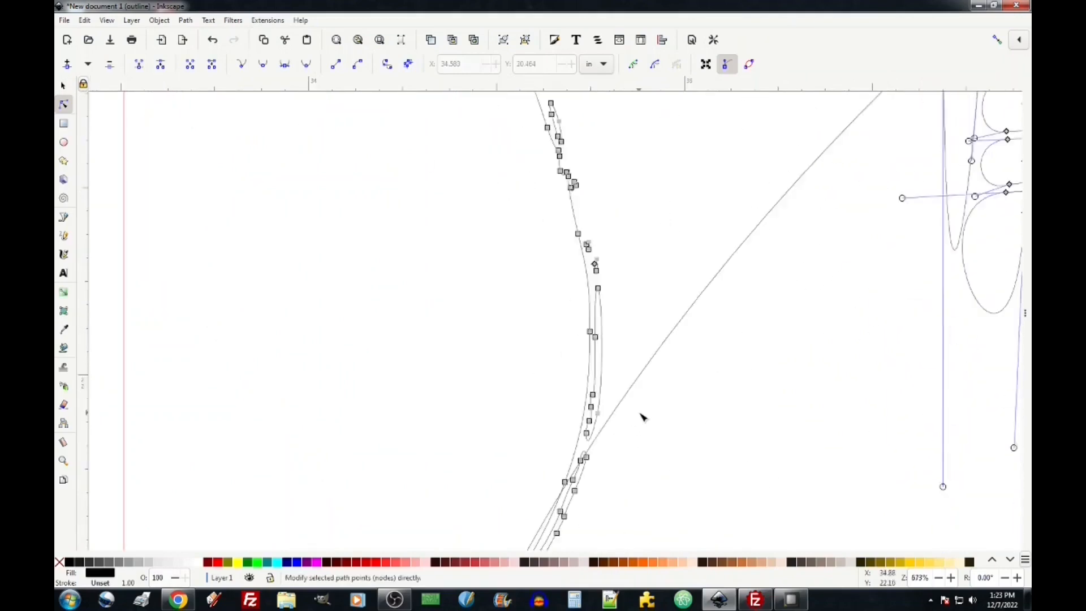
scroll(708, 268, left, 3)
scroll(708, 268, left, 12)
scroll(859, 248, right, 12)
scroll(826, 193, up, 4)
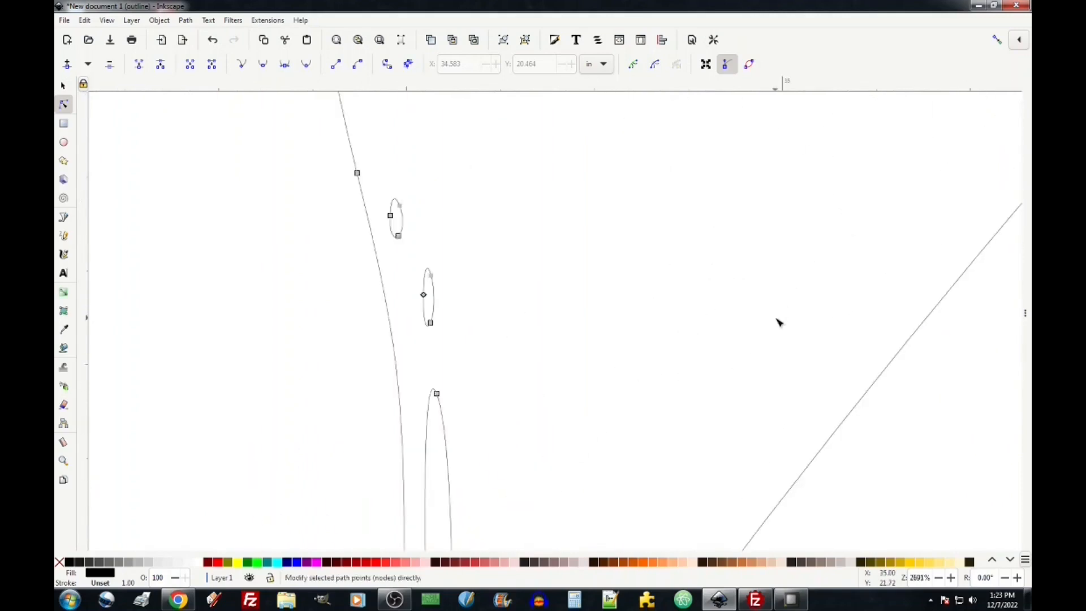
scroll(693, 350, up, 3)
scroll(433, 299, up, 2)
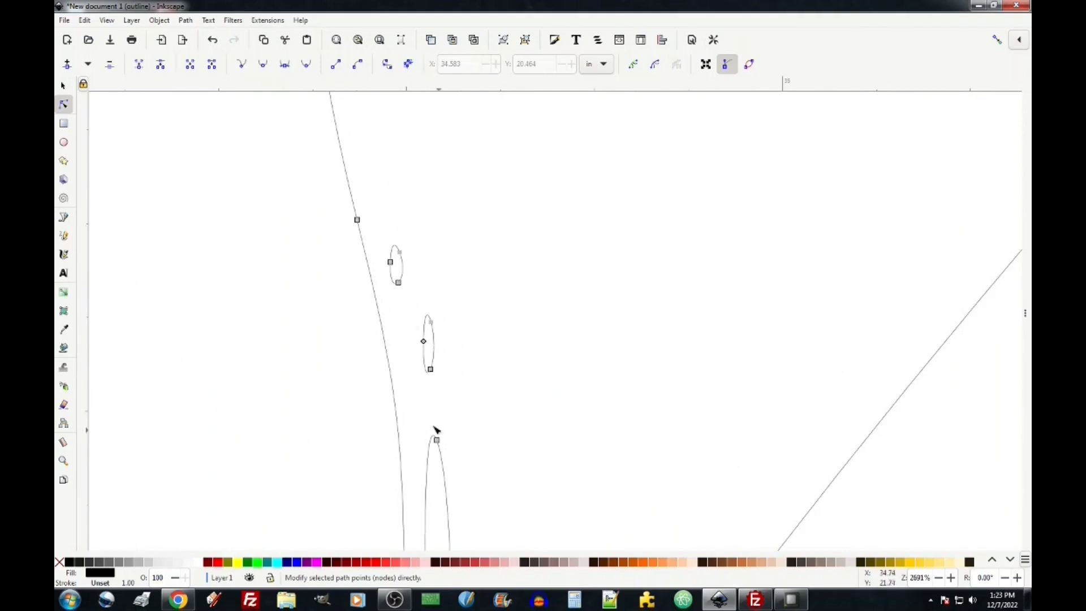
click(63, 85)
click(371, 337)
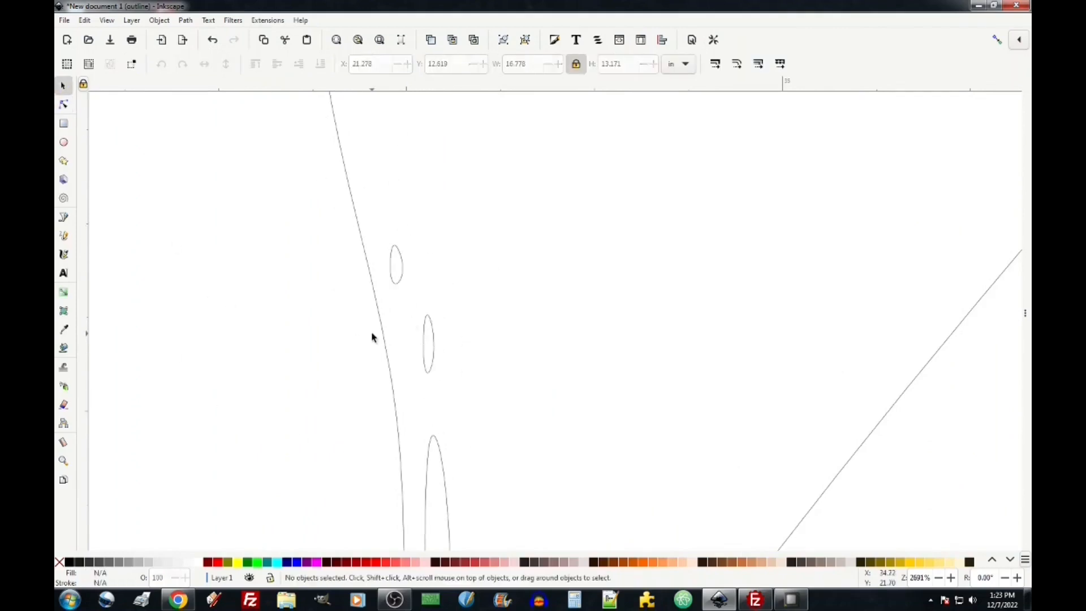
click(380, 322)
click(64, 105)
click(63, 86)
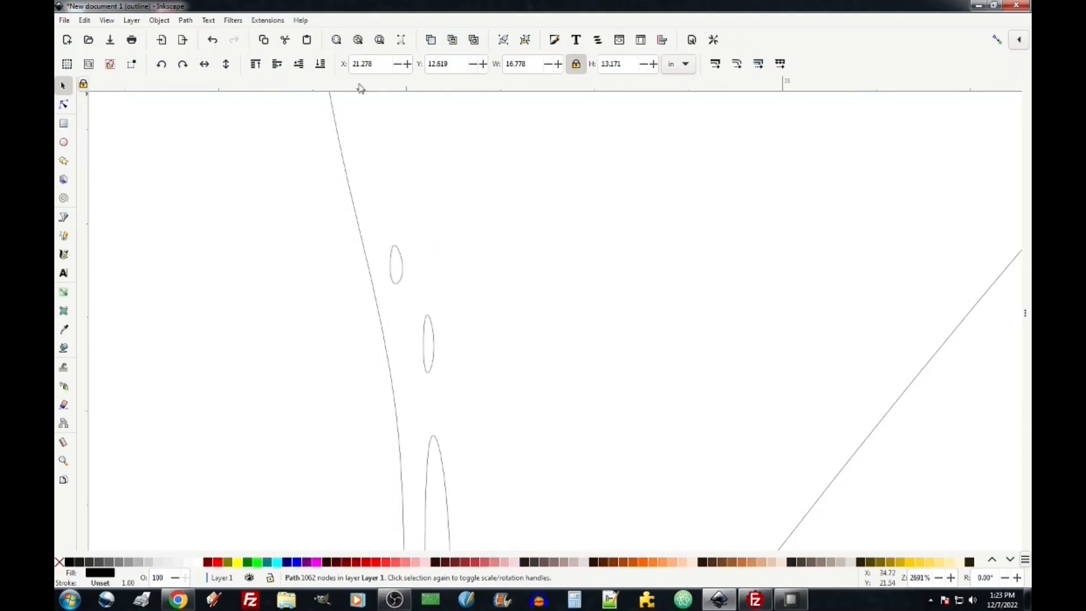
click(190, 23)
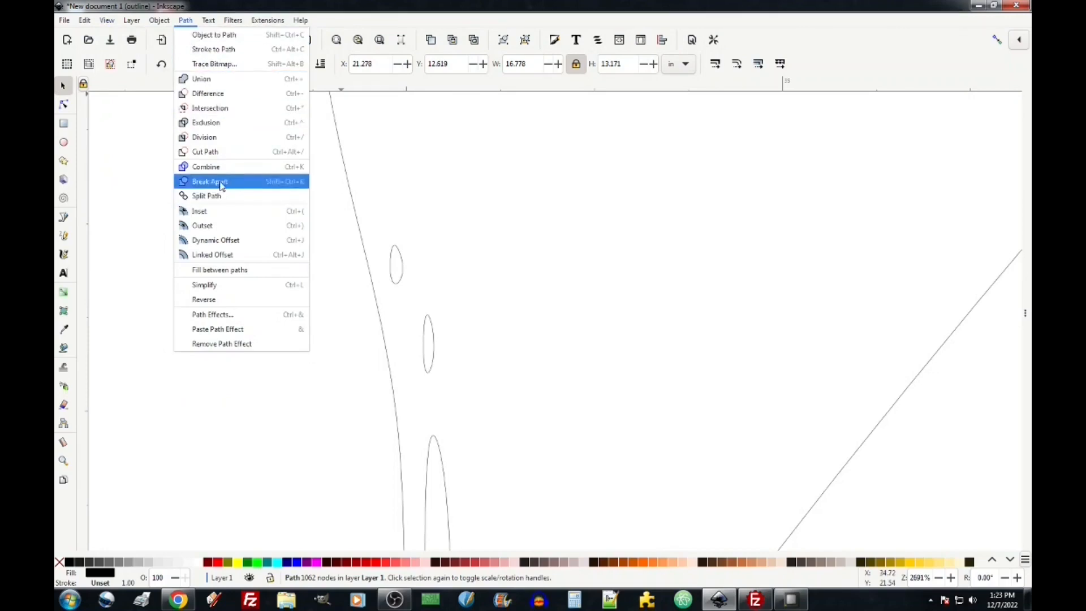
click(399, 283)
click(70, 105)
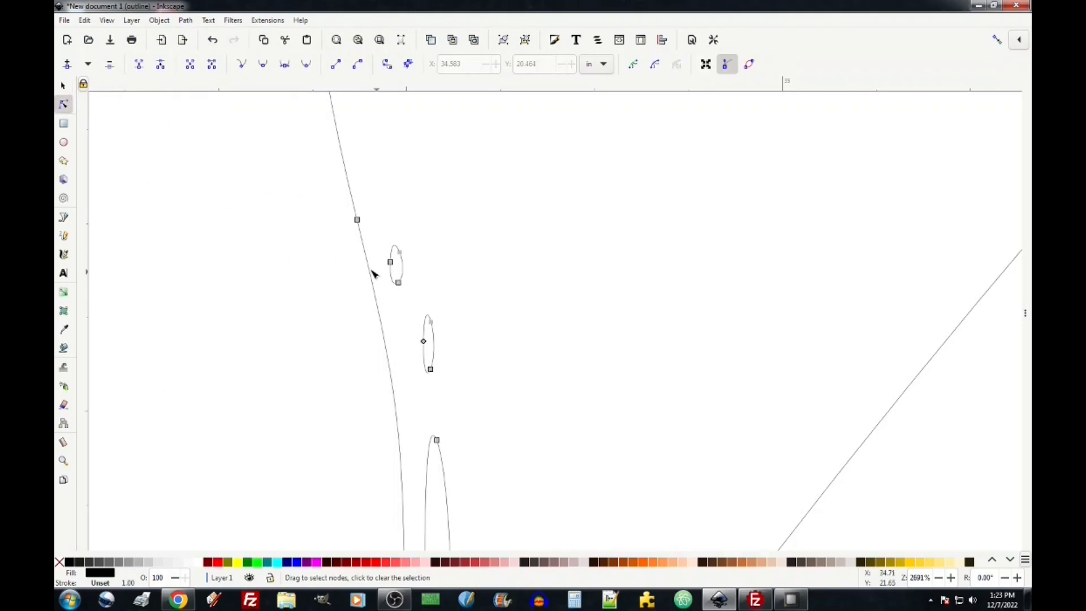
click(396, 282)
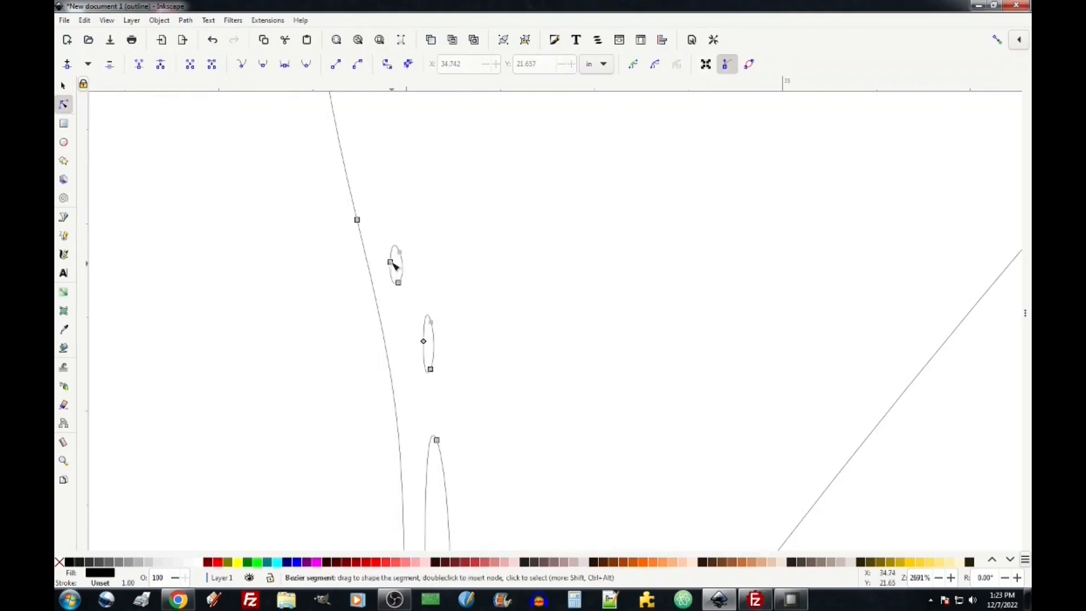
click(64, 85)
key(Escape)
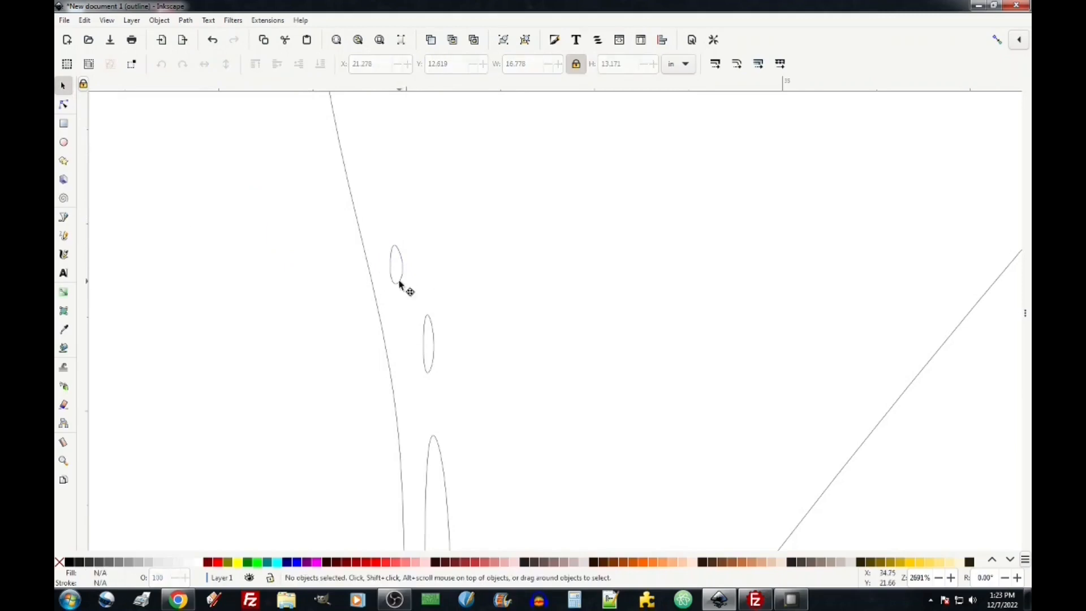
click(399, 283)
click(63, 104)
click(403, 266)
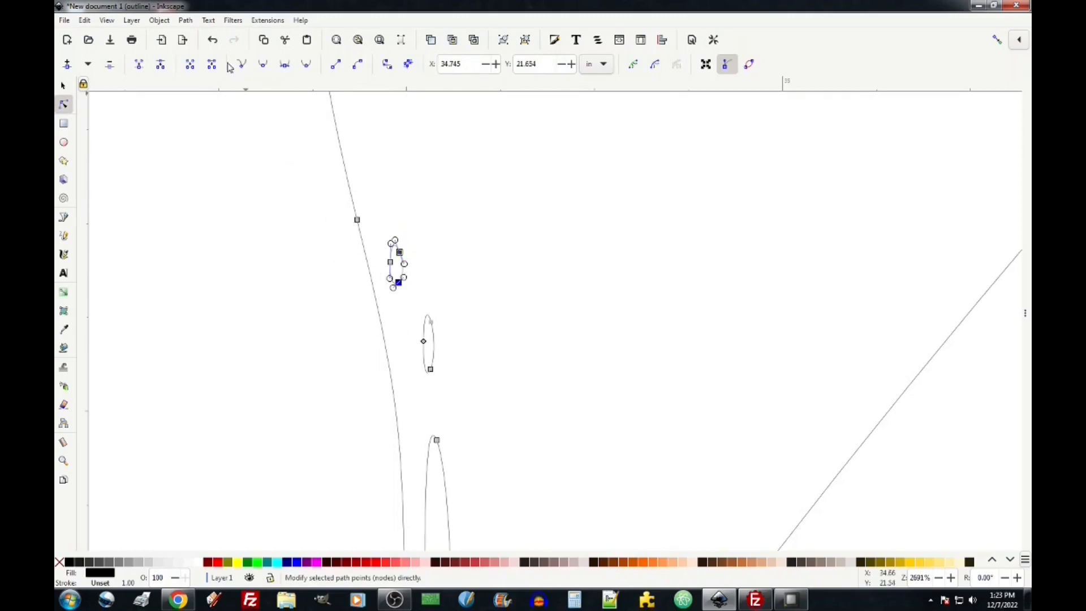
click(187, 22)
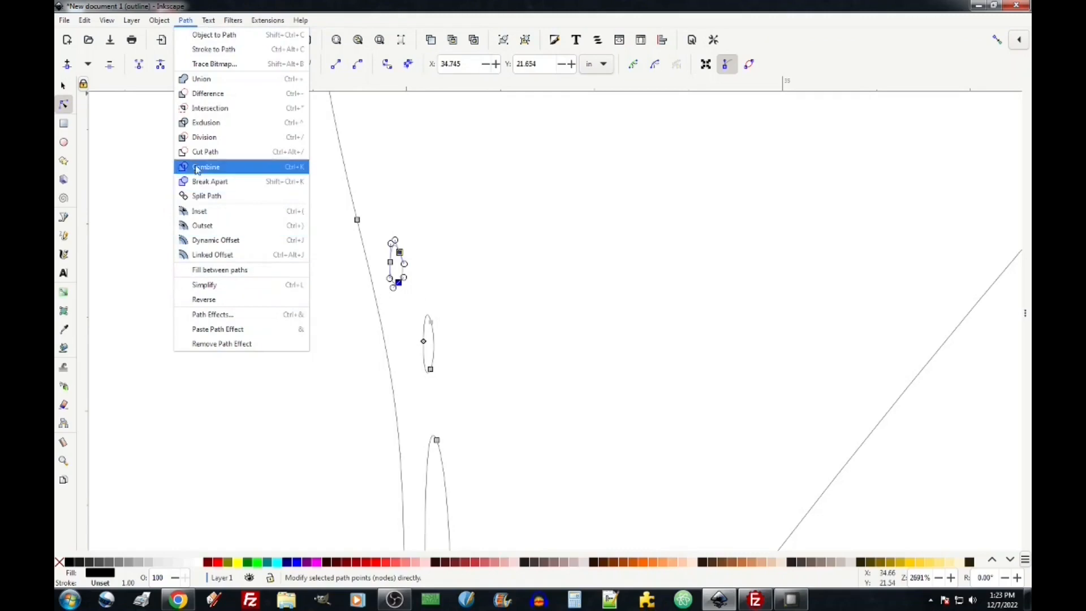
click(215, 45)
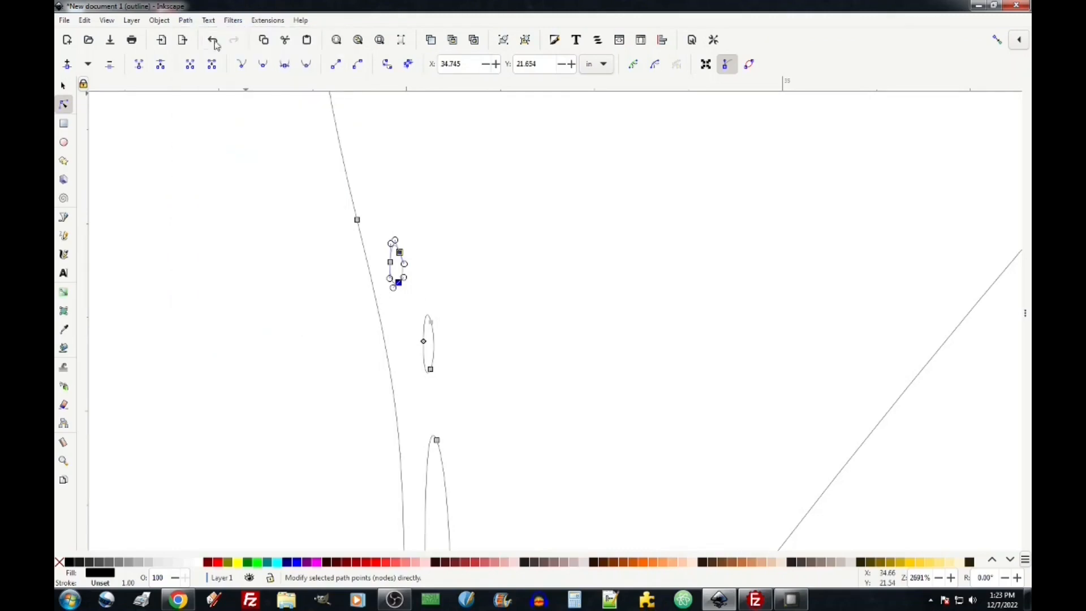
Set the display mode to Normal to show the traced path's black fill
click(62, 87)
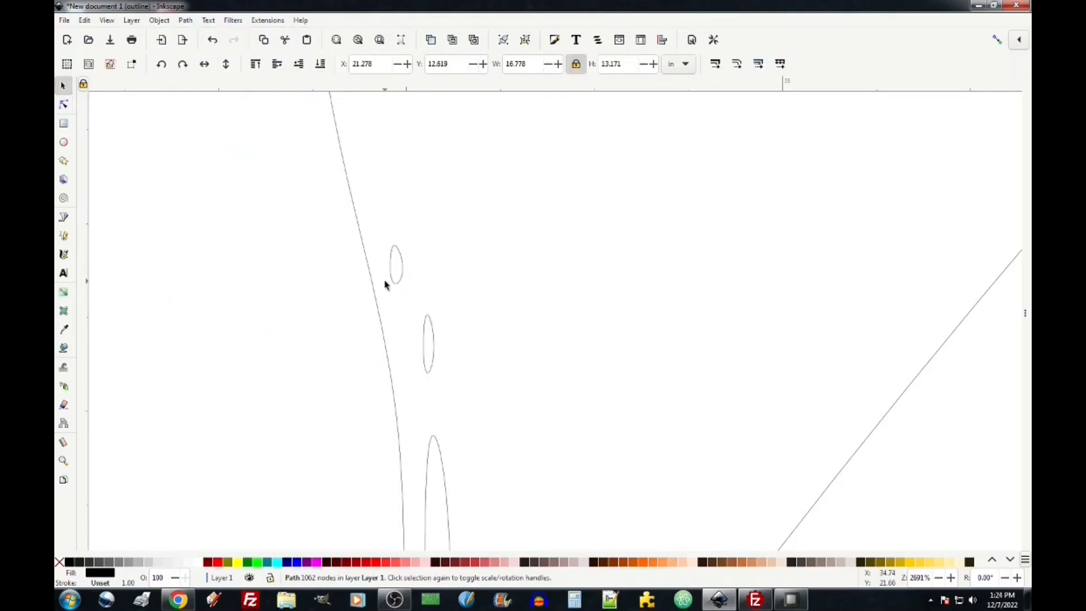
click(106, 21)
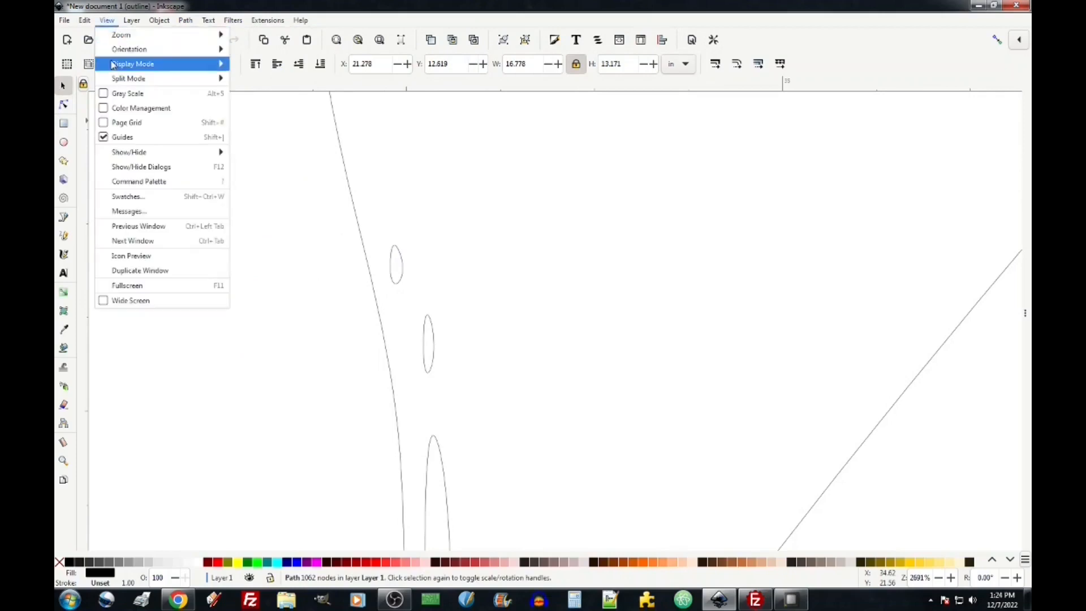
mouse_move(114, 64)
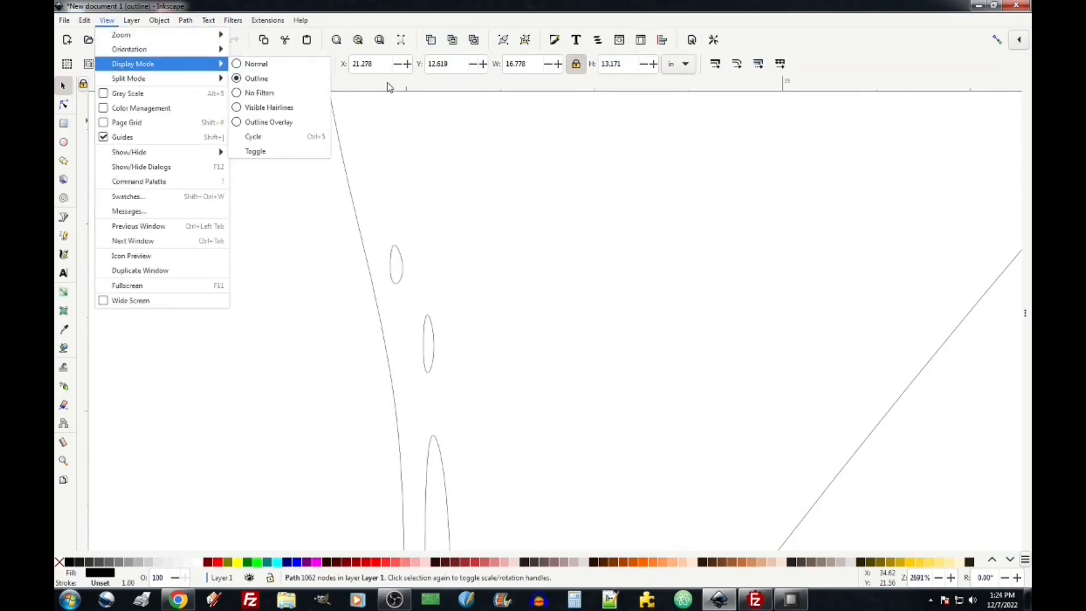
click(254, 68)
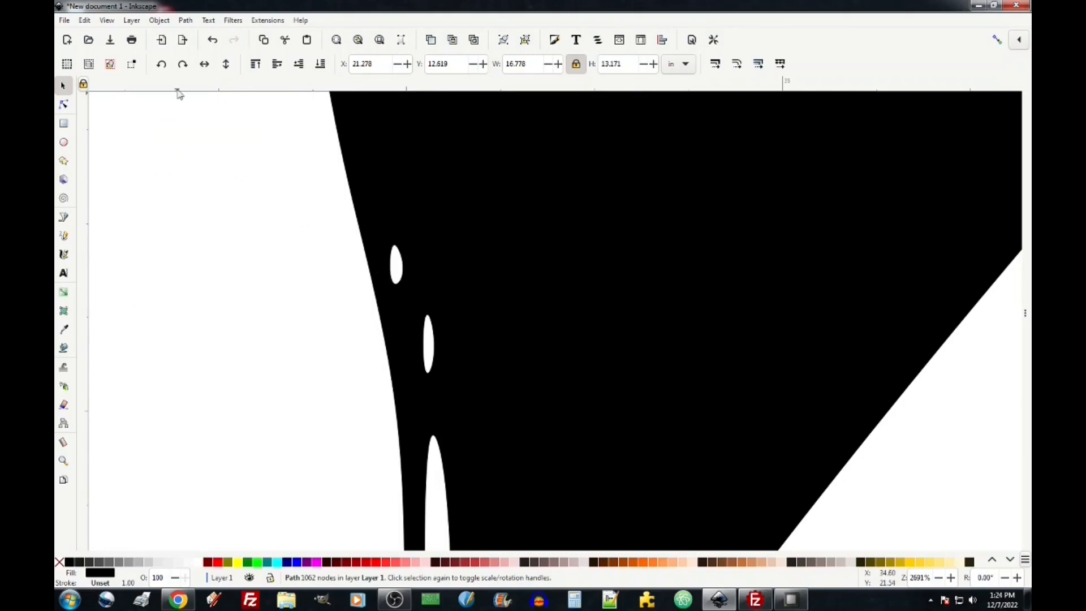
Move two nodes of the small upper hole outside the body's left edge and back inside the black area
double_click(398, 287)
drag(397, 287, 291, 437)
drag(391, 262, 295, 247)
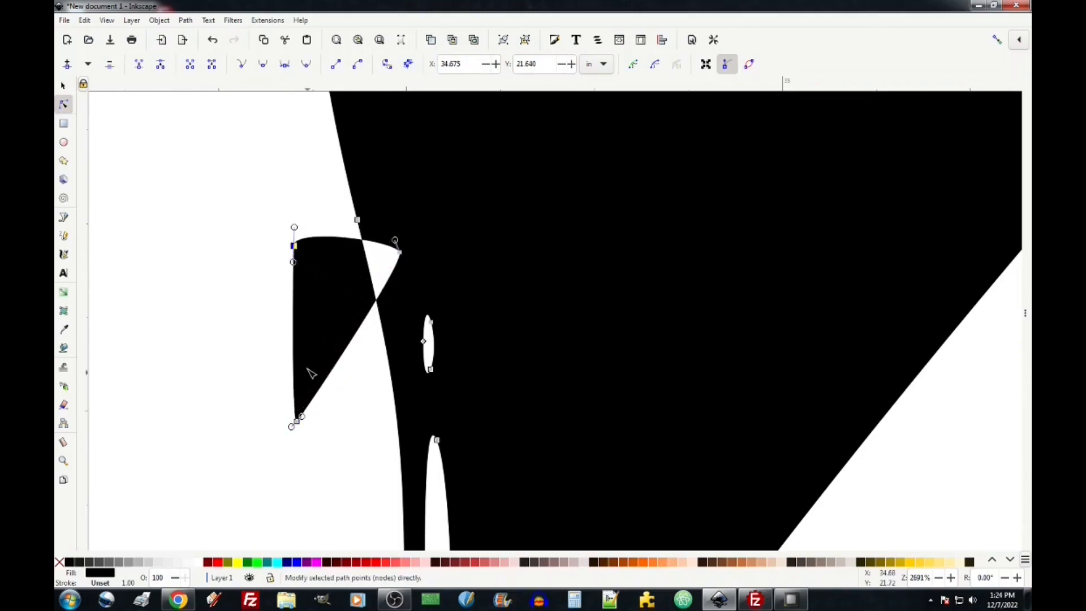
drag(297, 424, 404, 283)
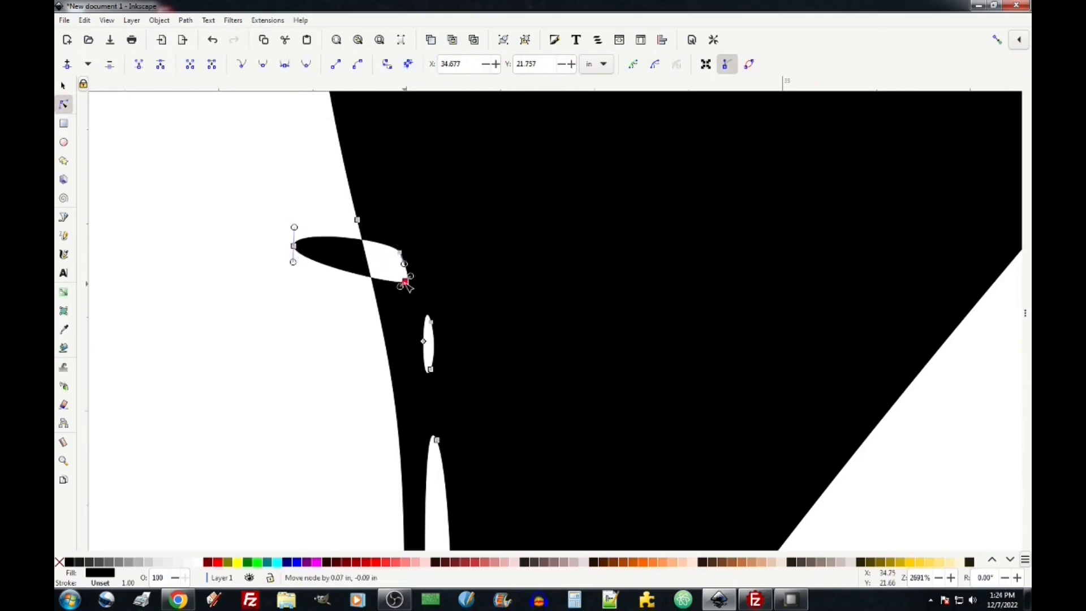
drag(294, 247, 389, 256)
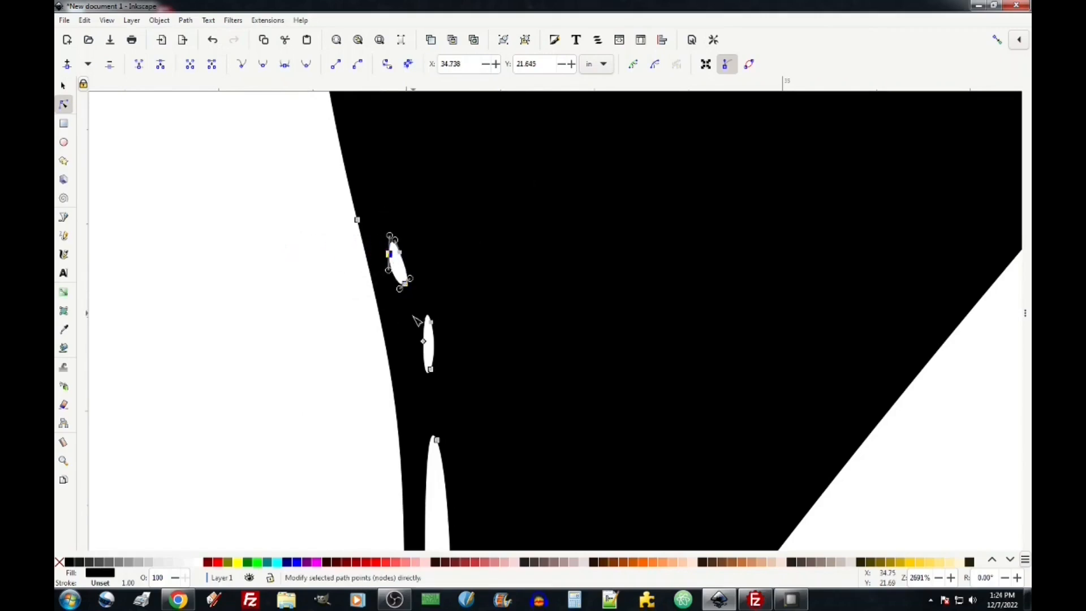
Delete the nodes of the two small holes near the left waist and the top node of the long sliver below them
click(262, 286)
drag(380, 221, 445, 303)
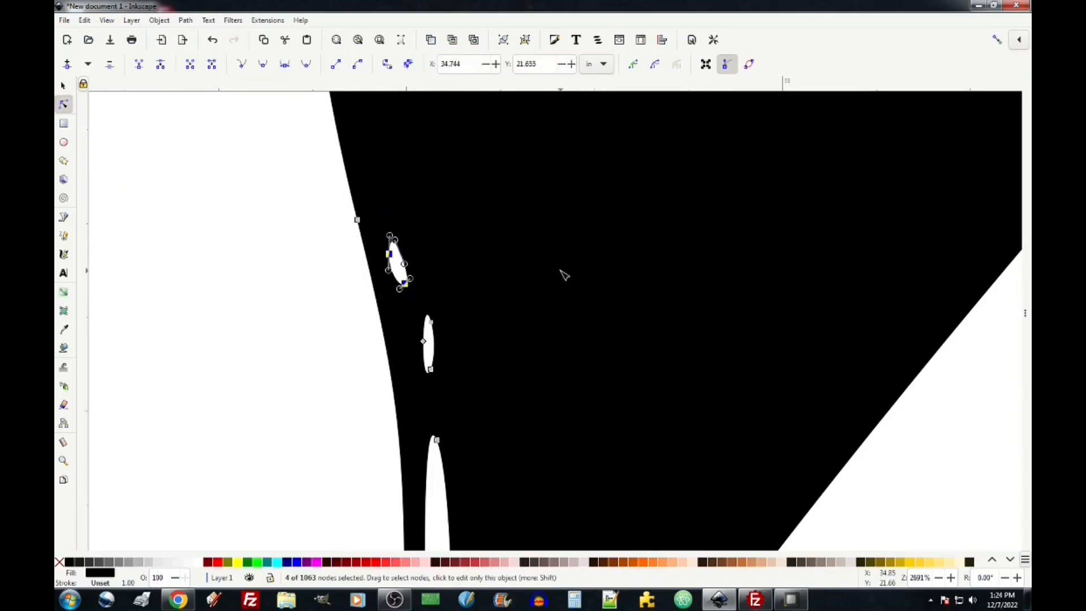
key(Delete)
drag(358, 300, 452, 377)
key(Delete)
scroll(451, 378, down, 10)
drag(425, 190, 505, 301)
key(Escape)
scroll(521, 322, down, 12)
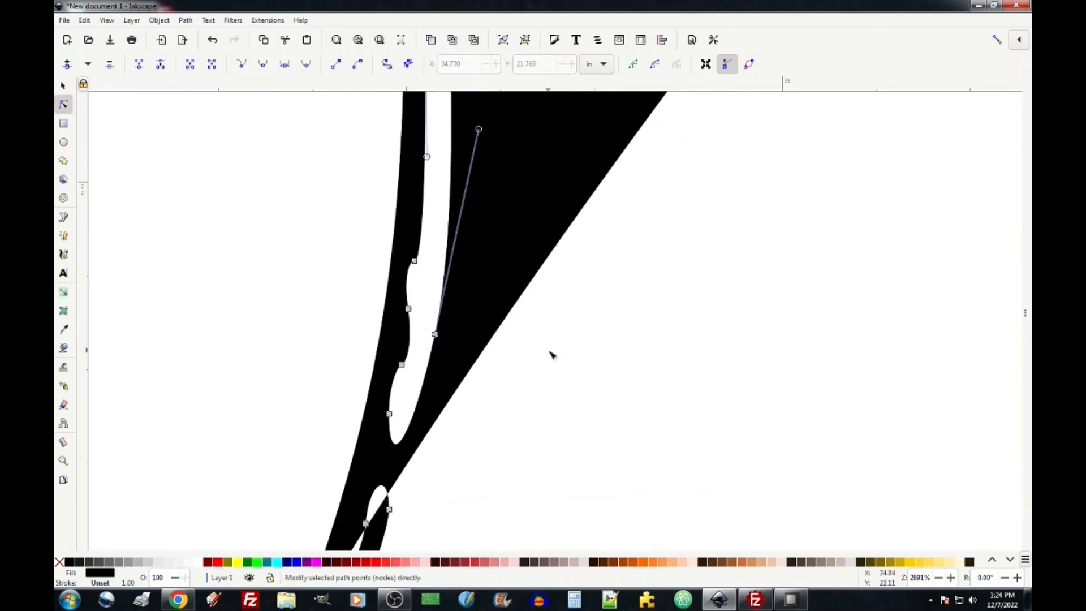
Shrink the large white body hole by removing its right node and moving its lower-left node inward, and delete the small hole beside it
scroll(551, 354, down, 9)
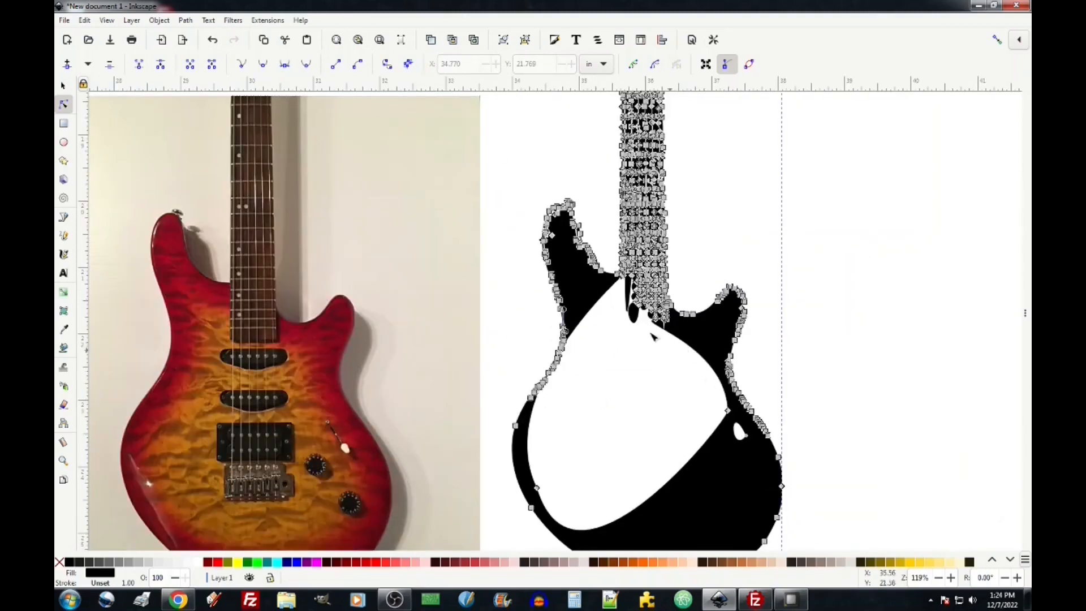
click(727, 410)
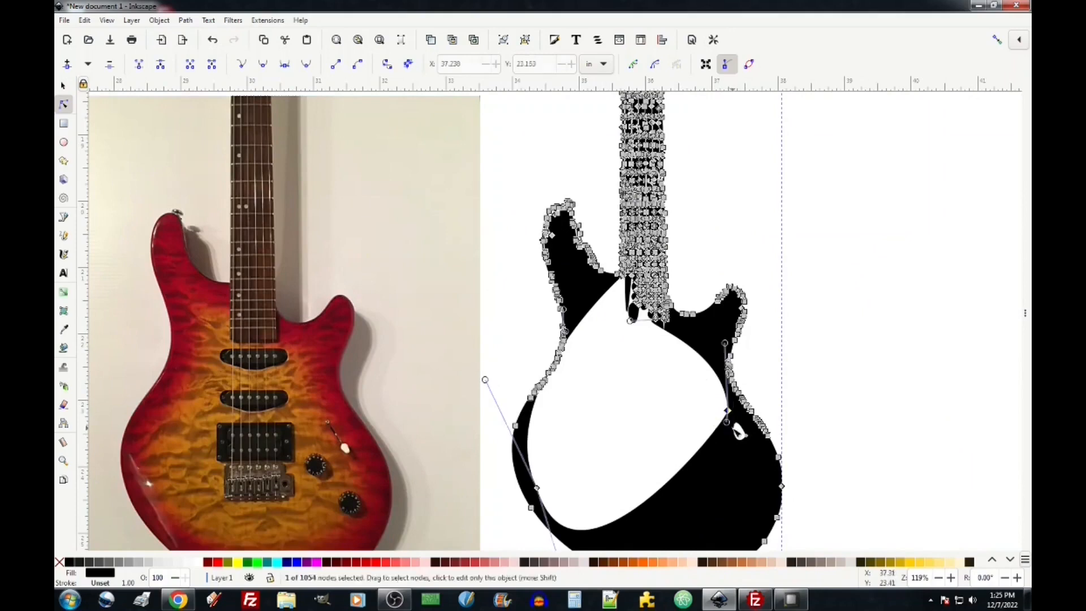
key(Delete)
drag(722, 419, 760, 465)
key(Delete)
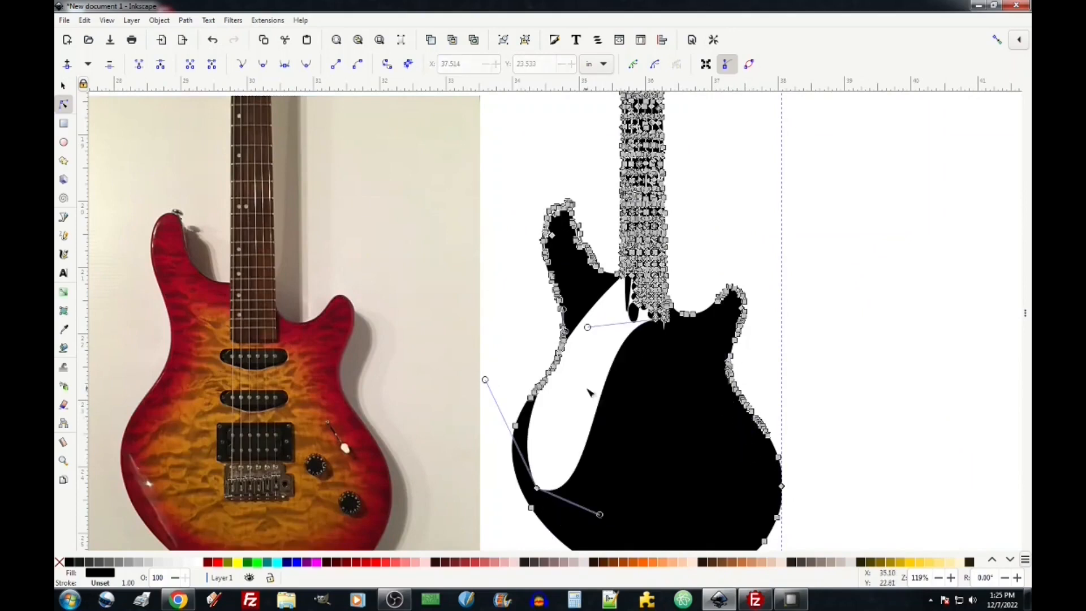
drag(536, 487, 627, 389)
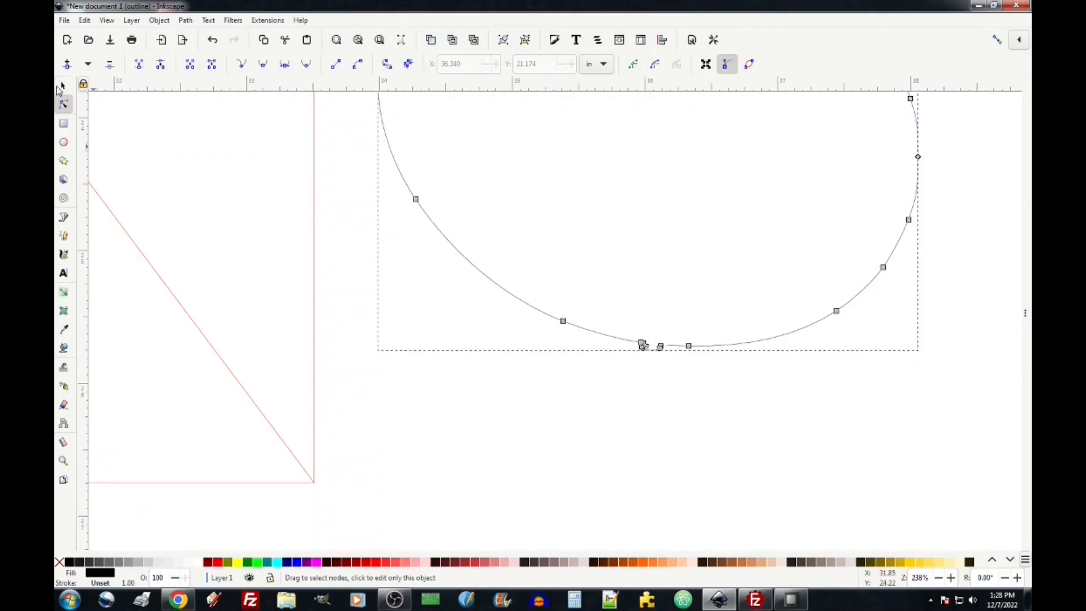
Select the cleaned body path as a whole object and set the display mode to Normal
click(58, 89)
click(107, 21)
mouse_move(130, 63)
click(254, 63)
scroll(786, 391, down, 3)
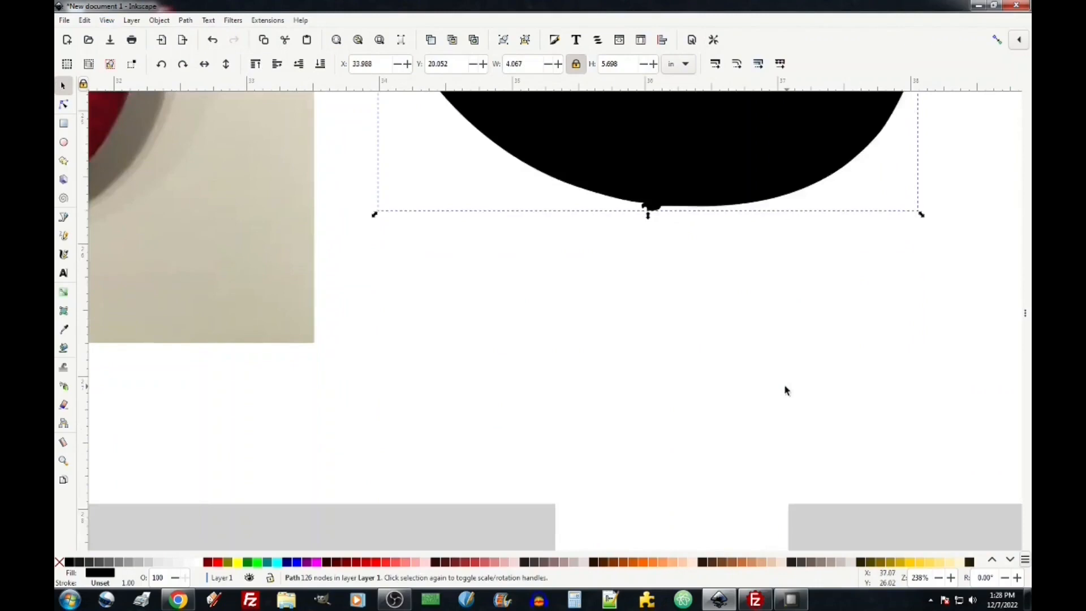
Examine the cleaned body outline from the upper horns down to the lower edge for leftover rough spots
scroll(785, 388, up, 5)
scroll(785, 385, up, 9)
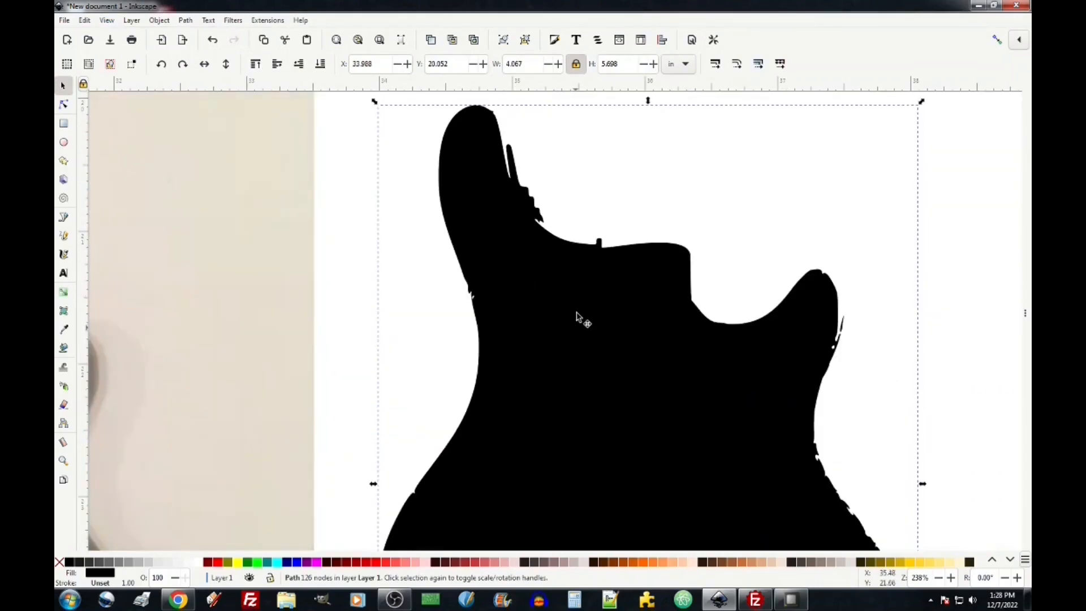
scroll(583, 345, down, 6)
scroll(707, 389, down, 3)
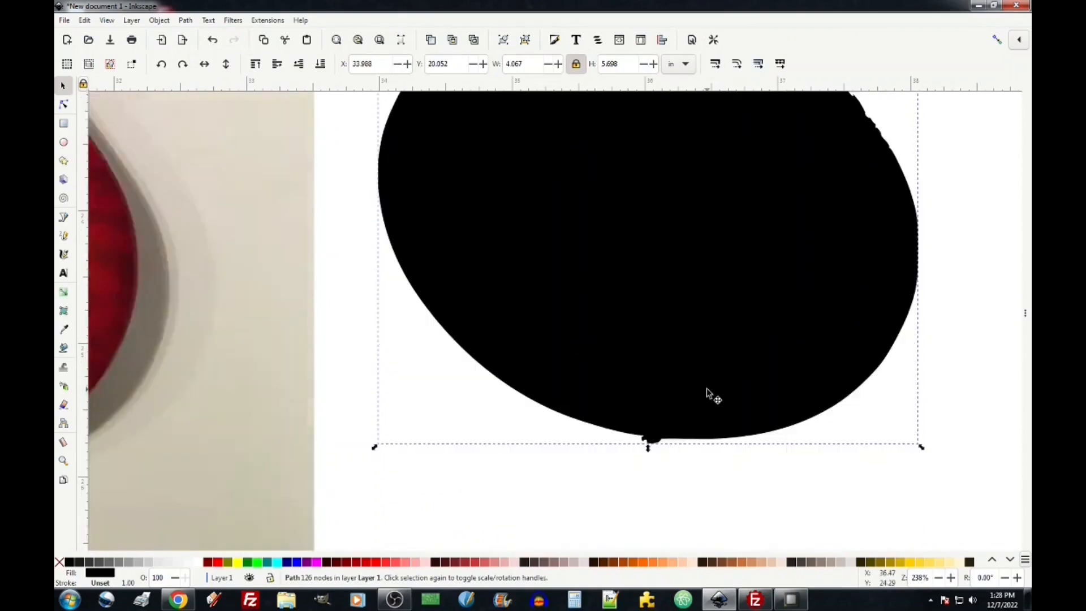
scroll(707, 389, up, 5)
scroll(707, 388, up, 4)
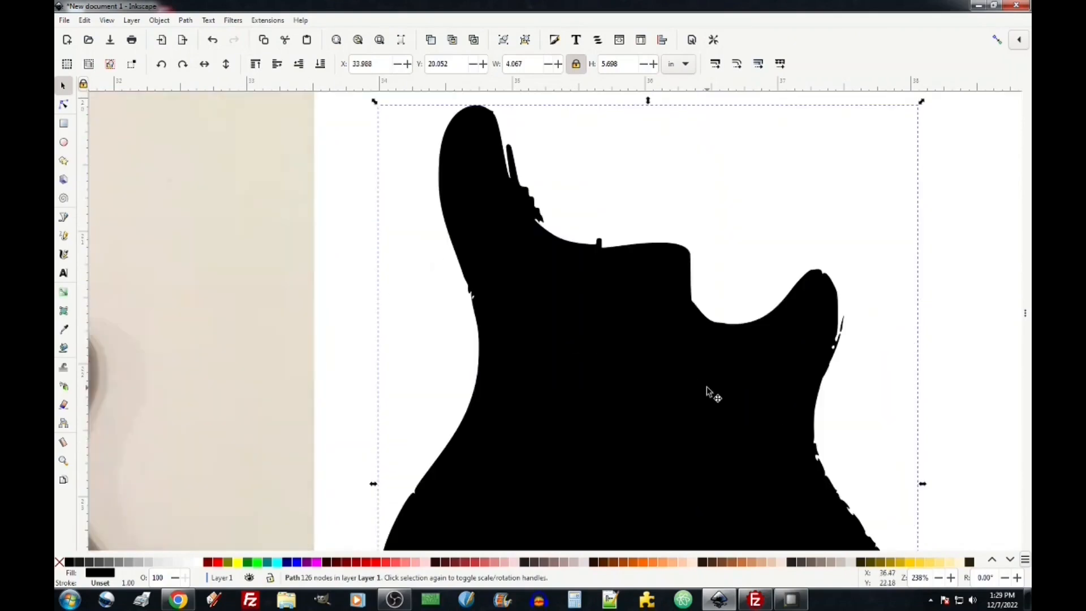
scroll(706, 388, down, 5)
scroll(435, 167, down, 3)
Recolour the cleaned body path light pink, place it over the large black guitar silhouette and enlarge it to about 12.64 × 17.71 in
click(437, 168)
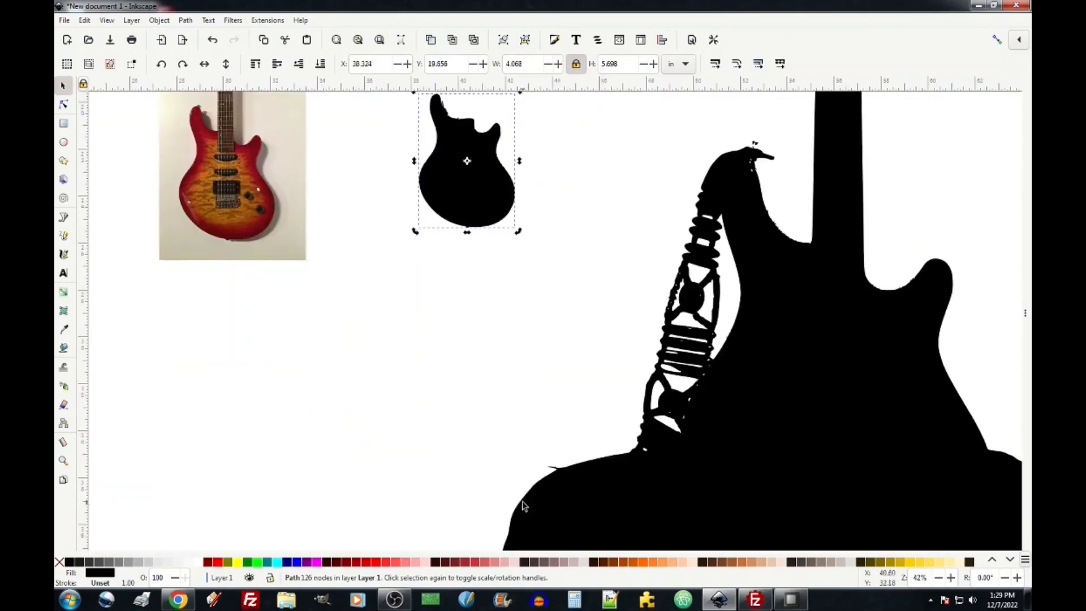
click(502, 561)
drag(490, 185, 770, 237)
click(789, 266)
drag(798, 281, 973, 532)
drag(851, 378, 837, 406)
scroll(823, 358, left, 2)
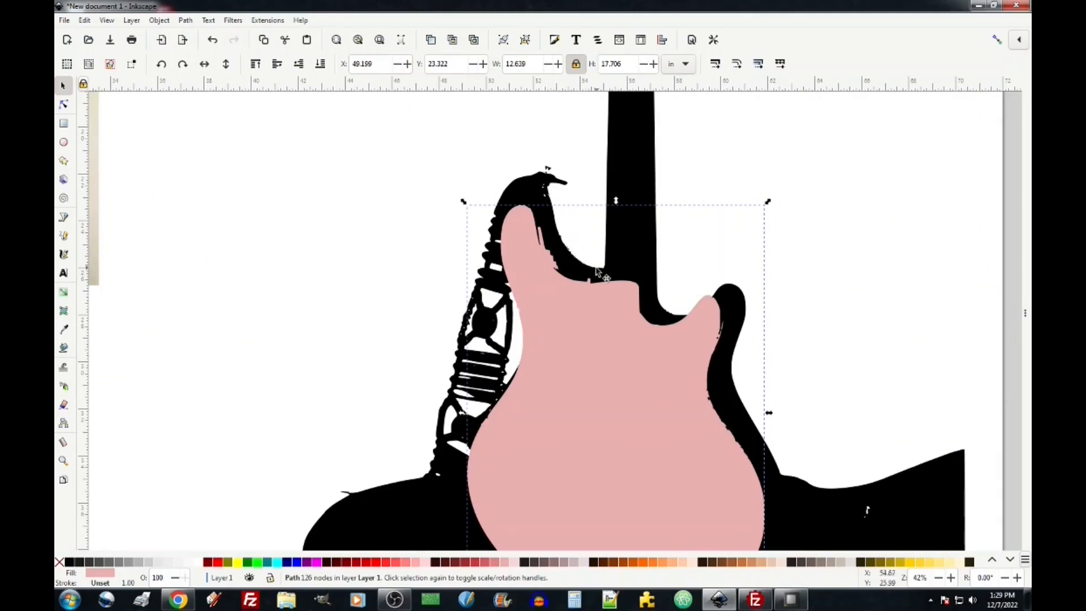
Align the pink body with the silhouette's body and enlarge it to about 13.33 × 18.68 in
drag(620, 444, 634, 426)
scroll(637, 424, down, 5)
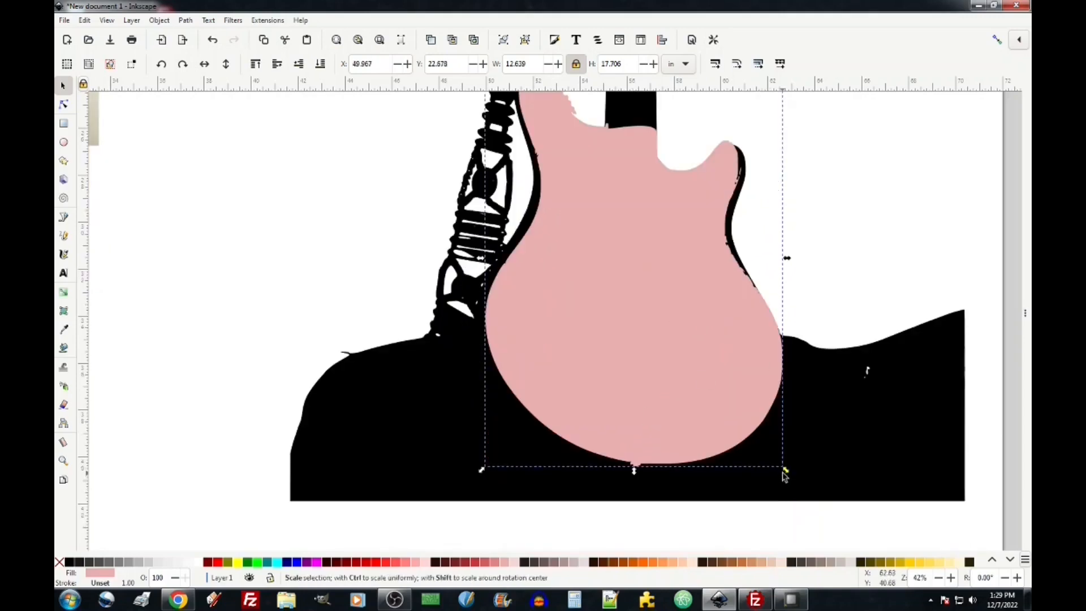
drag(787, 472, 794, 506)
drag(714, 444, 590, 400)
scroll(696, 431, down, 3)
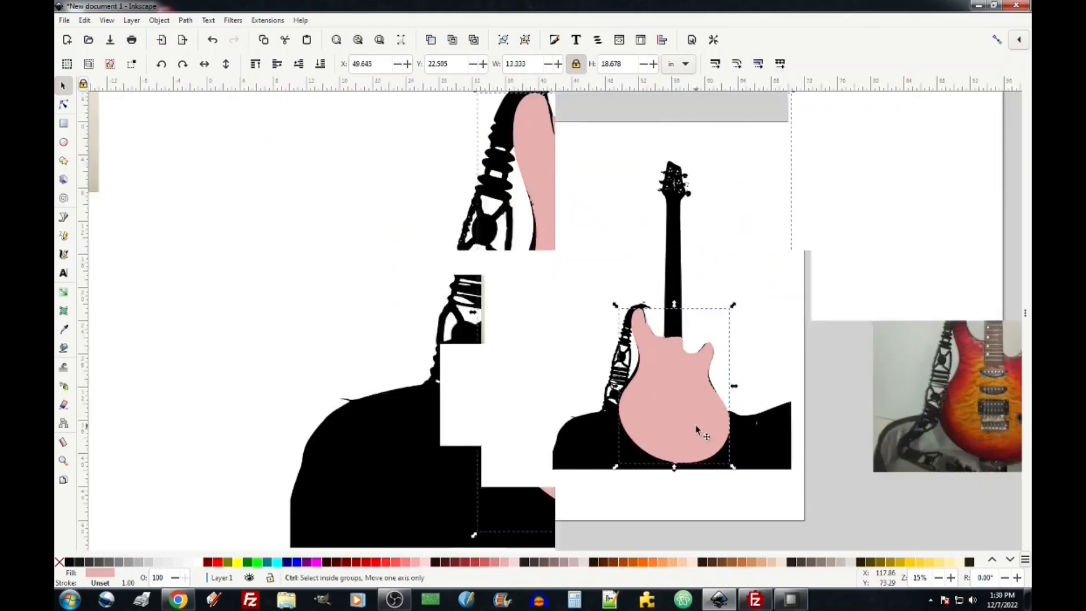
Move the pink body onto the guitar in the large photo and set its fill alpha to 70
scroll(696, 430, right, 3)
drag(562, 417, 872, 411)
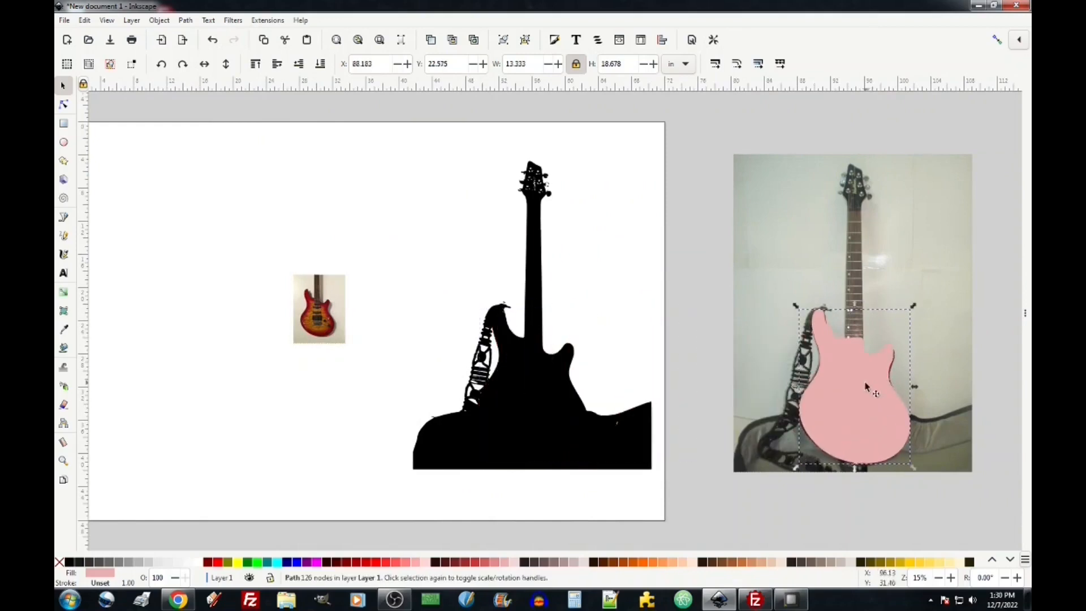
click(105, 573)
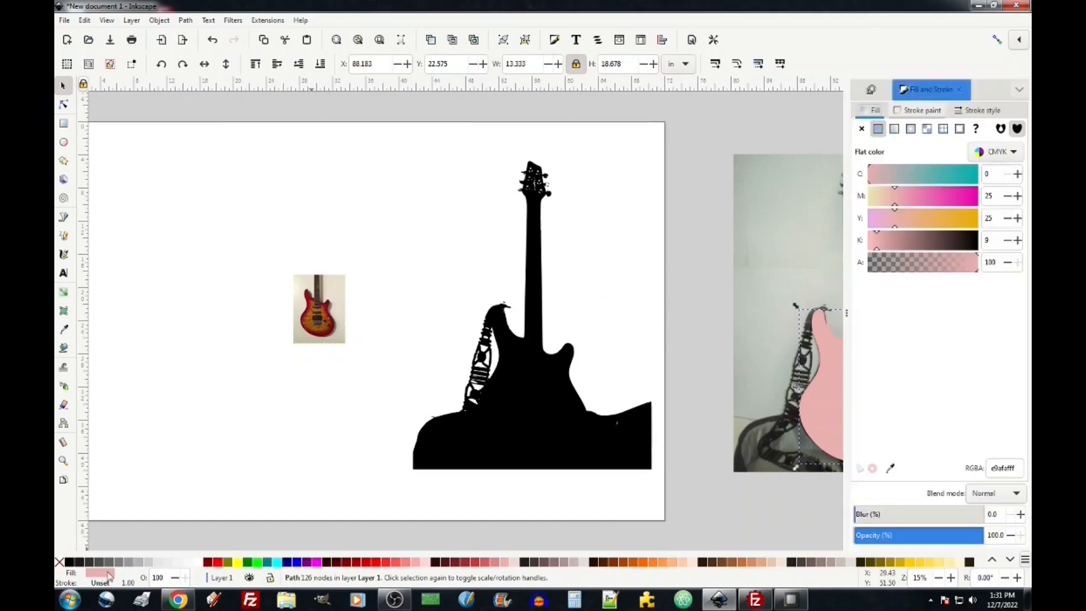
click(945, 263)
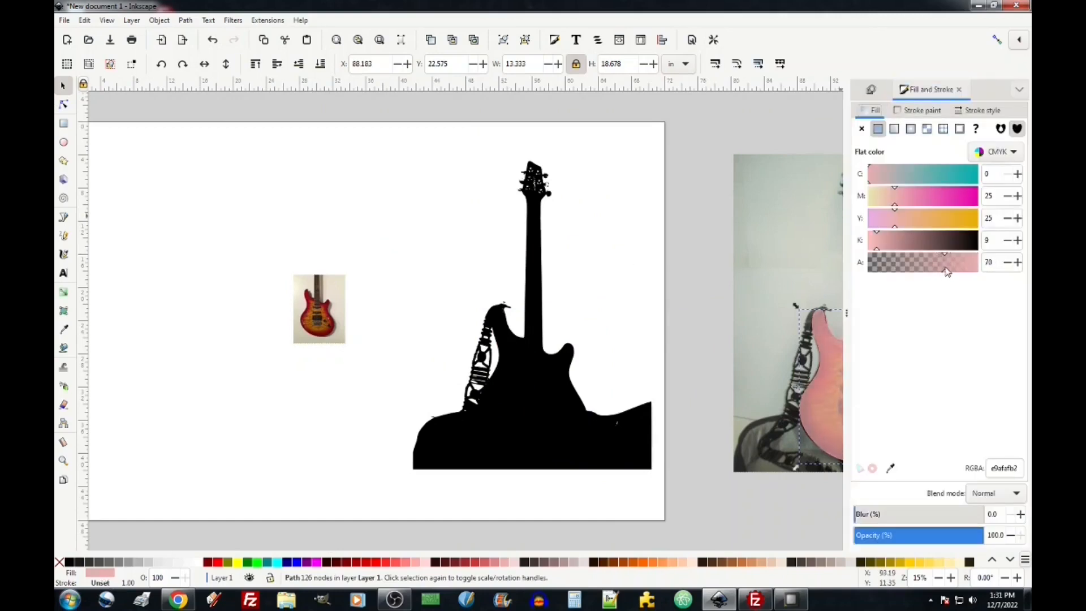
Close the Trace Bitmap dialog and collapse the dialog area to free the canvas
mouse_move(846, 315)
mouse_down()
mouse_move(1023, 314)
mouse_move(701, 325)
mouse_move(703, 314)
mouse_move(1017, 314)
mouse_move(728, 313)
mouse_up()
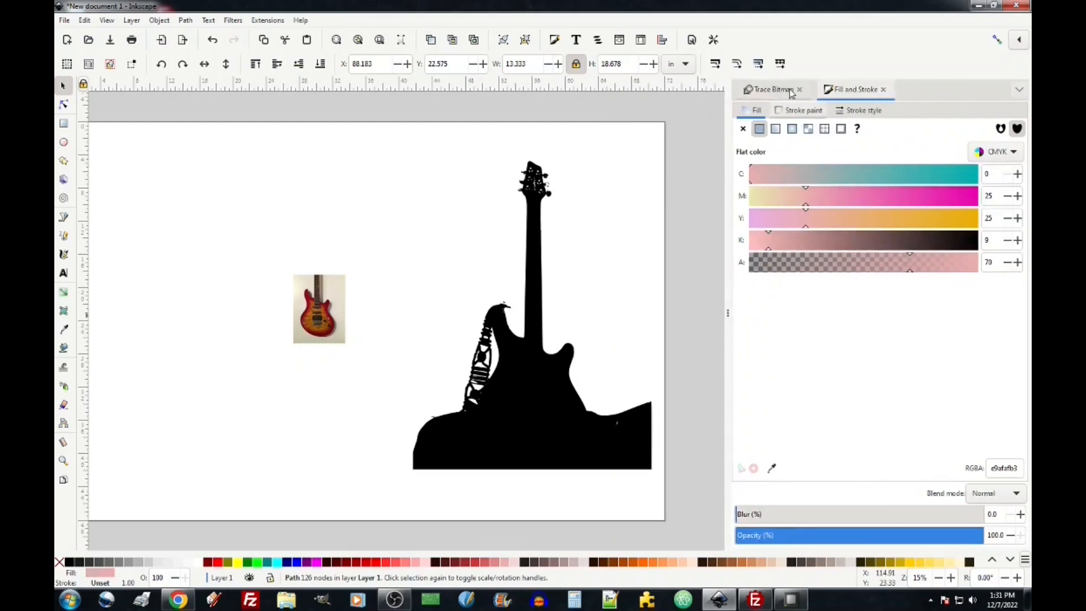
click(770, 92)
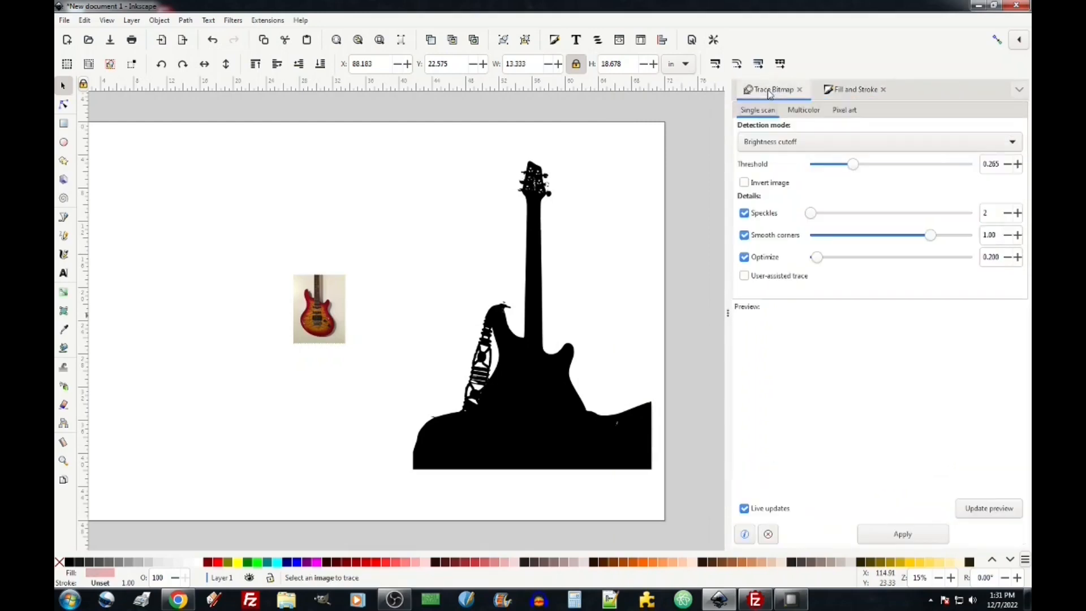
click(799, 90)
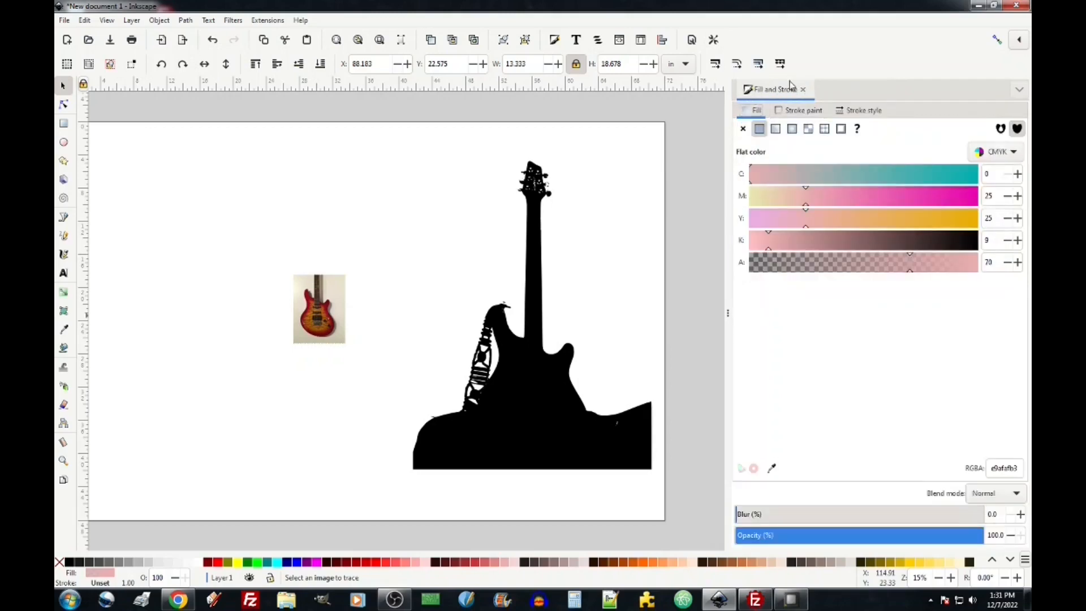
click(185, 20)
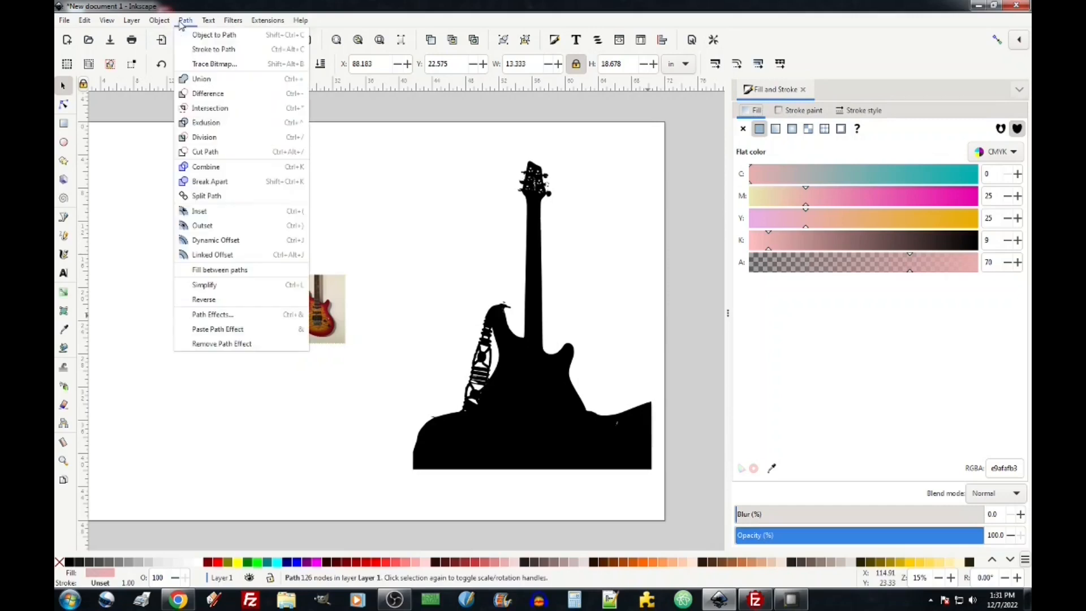
click(187, 22)
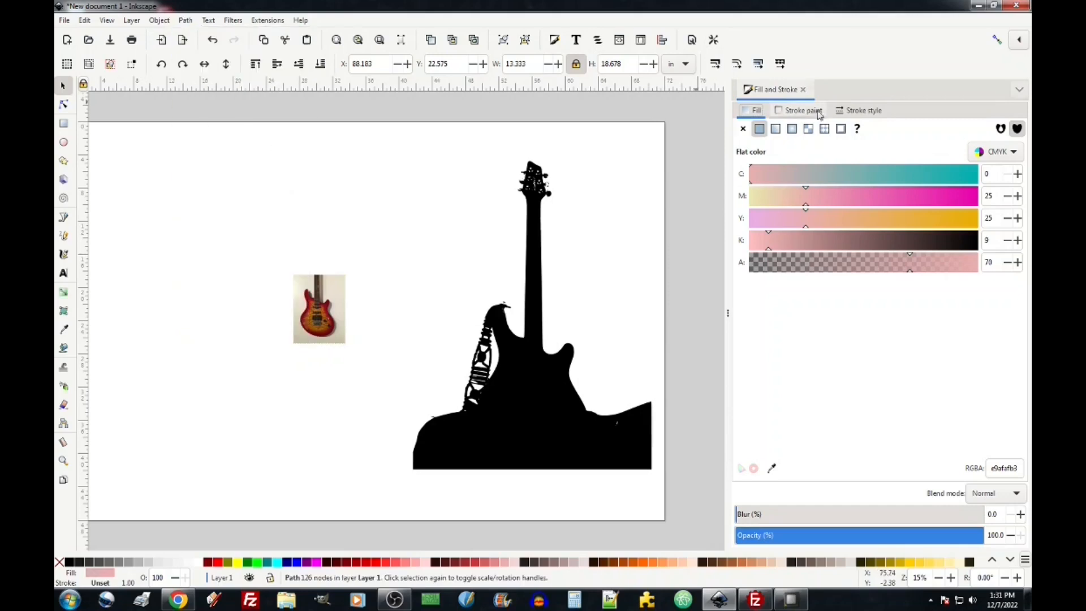
mouse_move(730, 315)
mouse_down()
mouse_move(1030, 322)
mouse_move(424, 333)
mouse_move(1024, 365)
mouse_up()
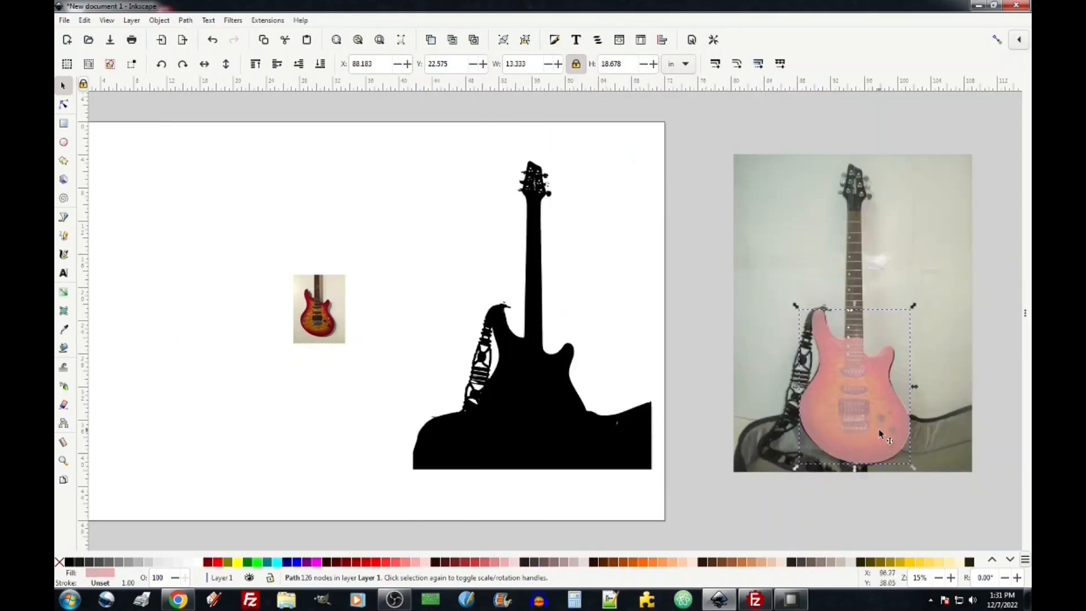
Tilt the translucent body slightly to fit the guitar body in the large photo
scroll(875, 388, up, 3)
scroll(884, 394, down, 5)
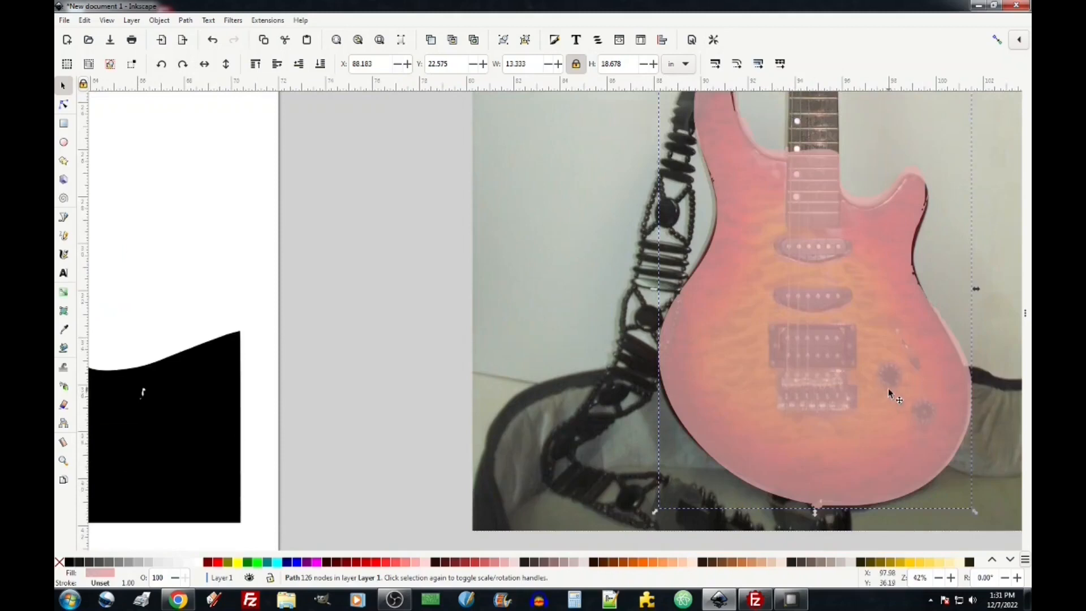
scroll(880, 375, right, 6)
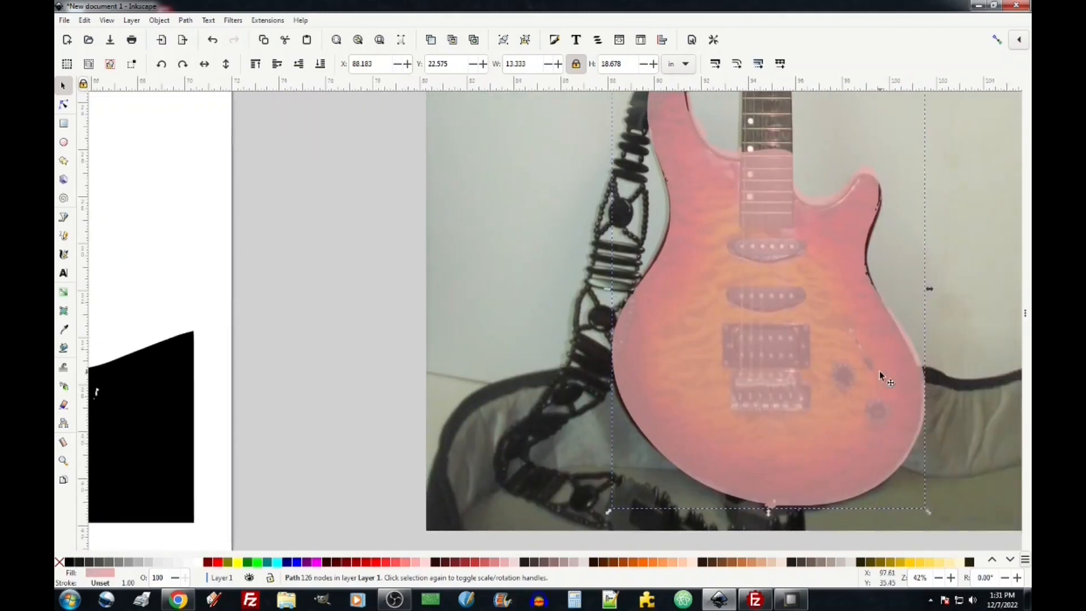
scroll(735, 339, up, 3)
mouse_move(639, 343)
mouse_down()
mouse_move(638, 355)
mouse_move(634, 342)
mouse_up()
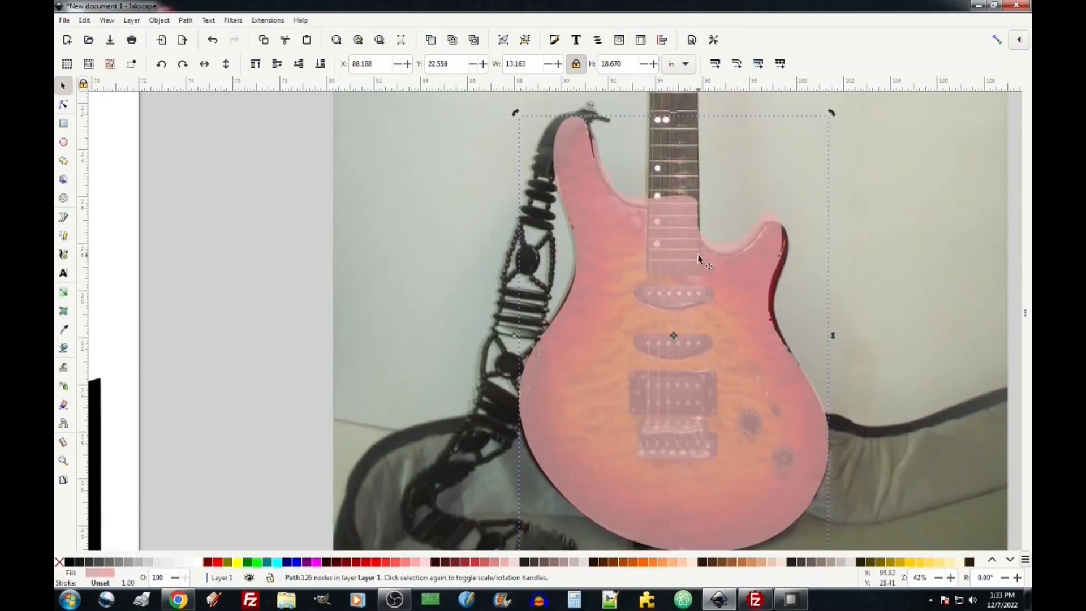
Move the black full-guitar silhouette onto the large photo beneath the pink body and line it up with the neck
scroll(668, 283, down, 2)
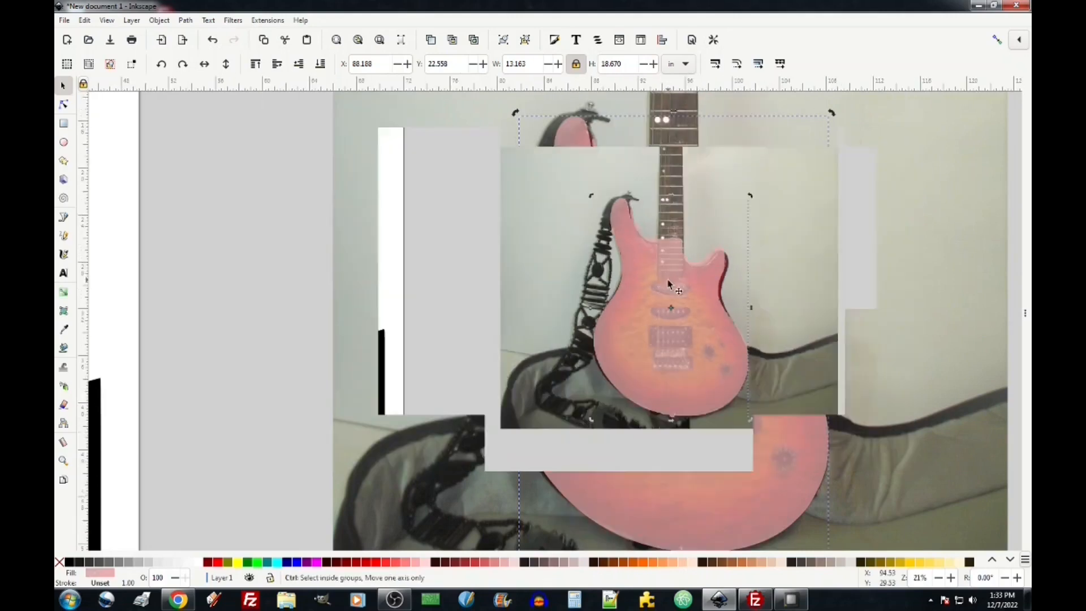
mouse_move(252, 314)
mouse_down()
mouse_move(721, 301)
mouse_move(708, 311)
mouse_up()
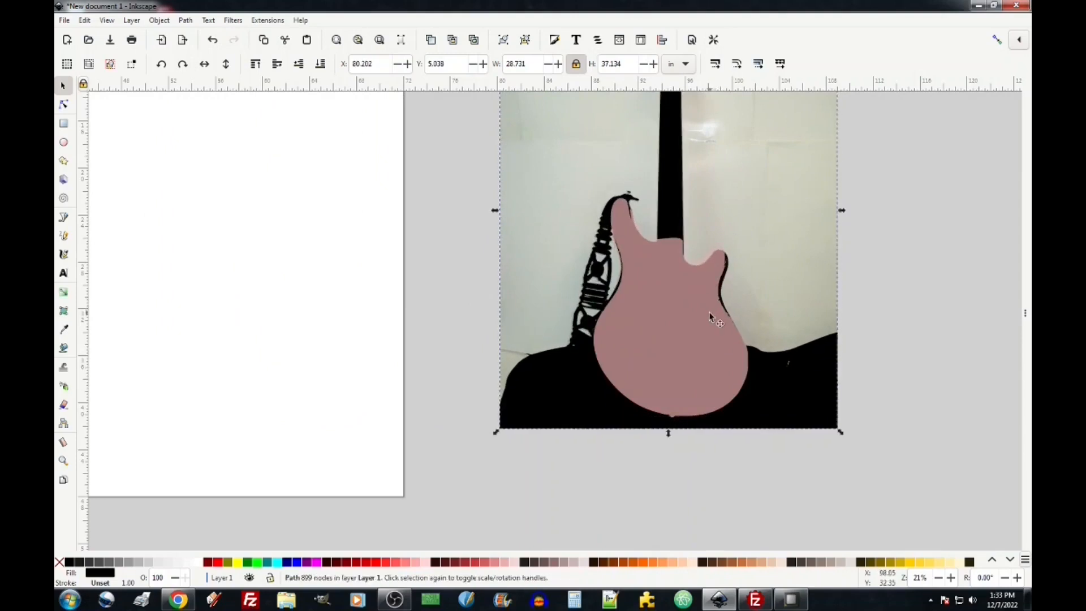
scroll(680, 228, up, 6)
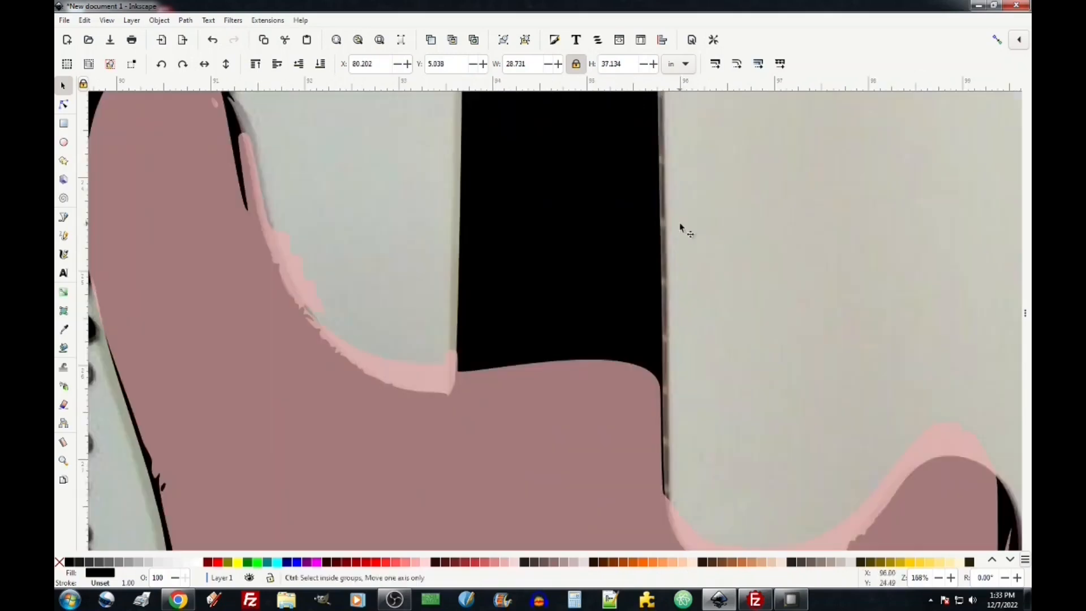
drag(602, 259, 601, 264)
Compare the pink body's edges with the black silhouette and the photo around the whole body
scroll(567, 318, down, 7)
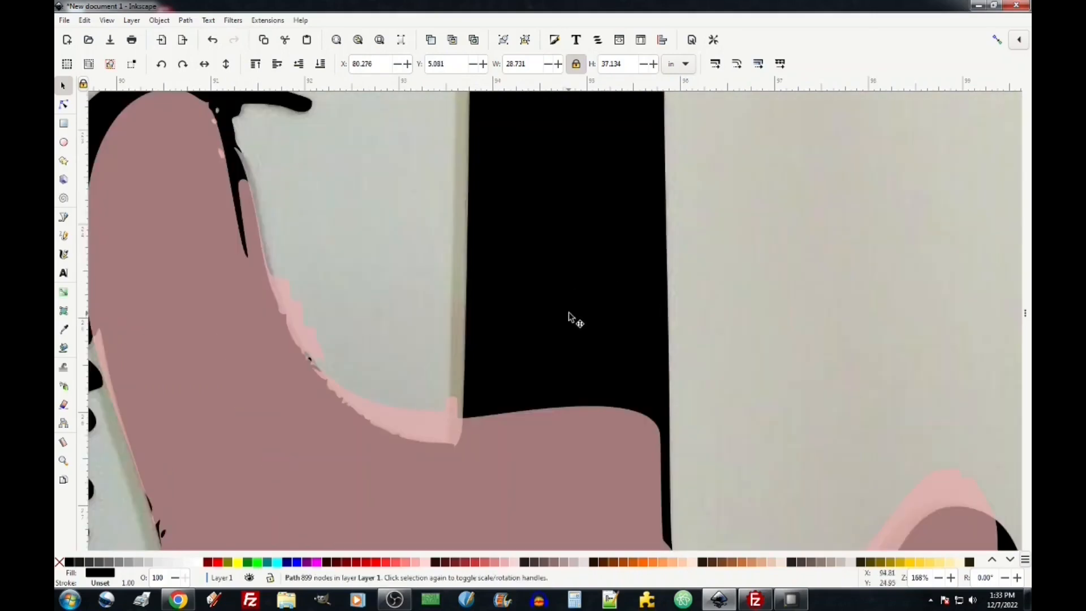
scroll(568, 313, down, 6)
scroll(572, 314, down, 4)
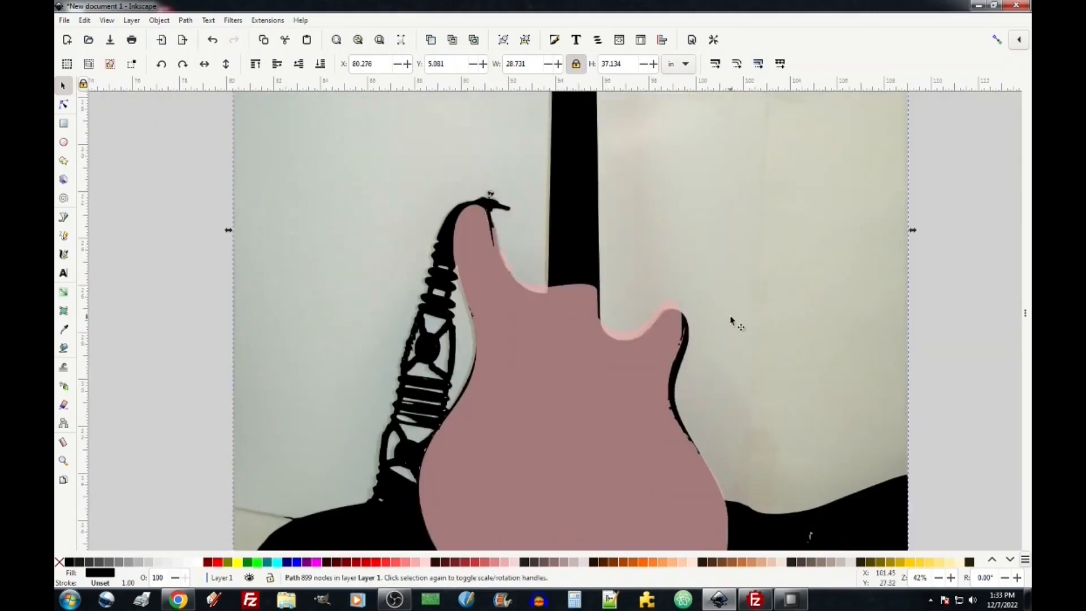
scroll(729, 320, down, 3)
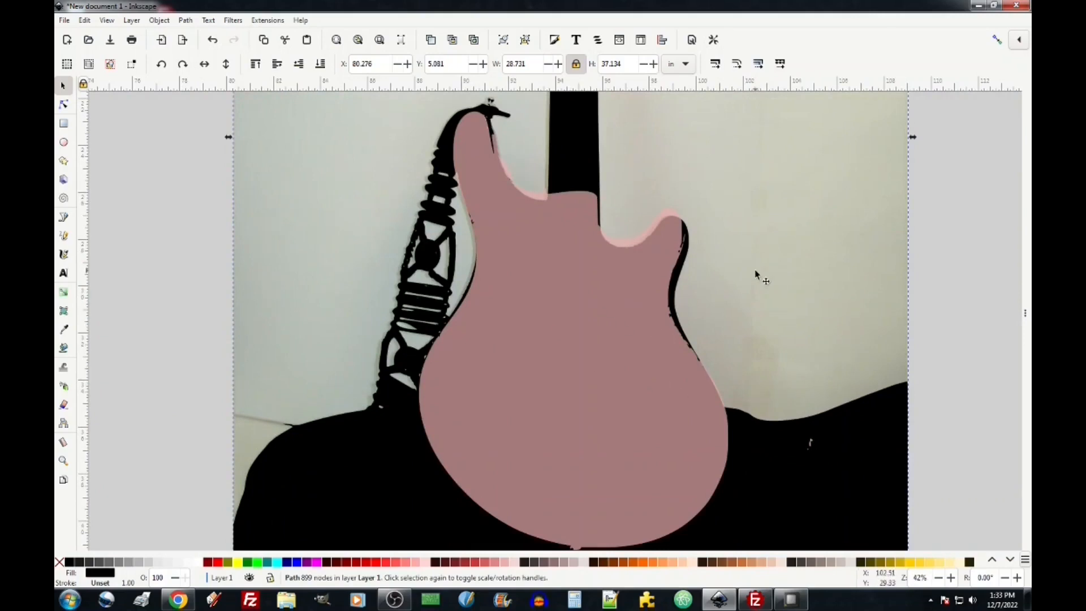
scroll(508, 380, up, 4)
scroll(525, 382, down, 4)
ctrl+scroll(833, 344, down, 2)
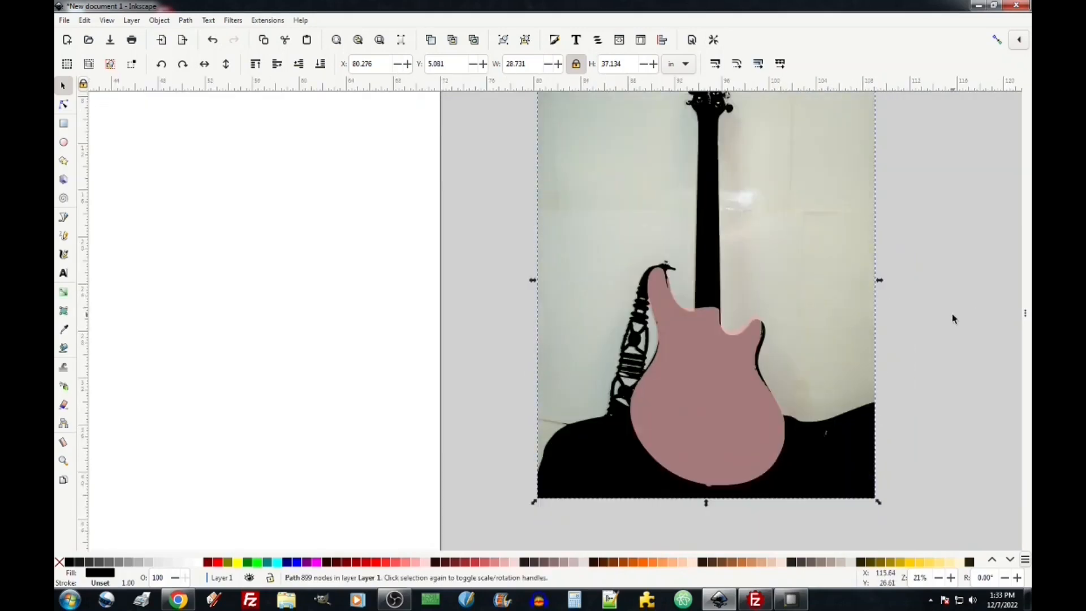
Draw a rectangle over the black background area on each side of the body and an ellipse about 5.1 × 7.9 in over the strap
key(r)
scroll(771, 446, right, 5)
drag(614, 379, 712, 523)
mouse_move(321, 377)
mouse_down()
mouse_move(391, 485)
mouse_move(434, 524)
mouse_up()
key(e)
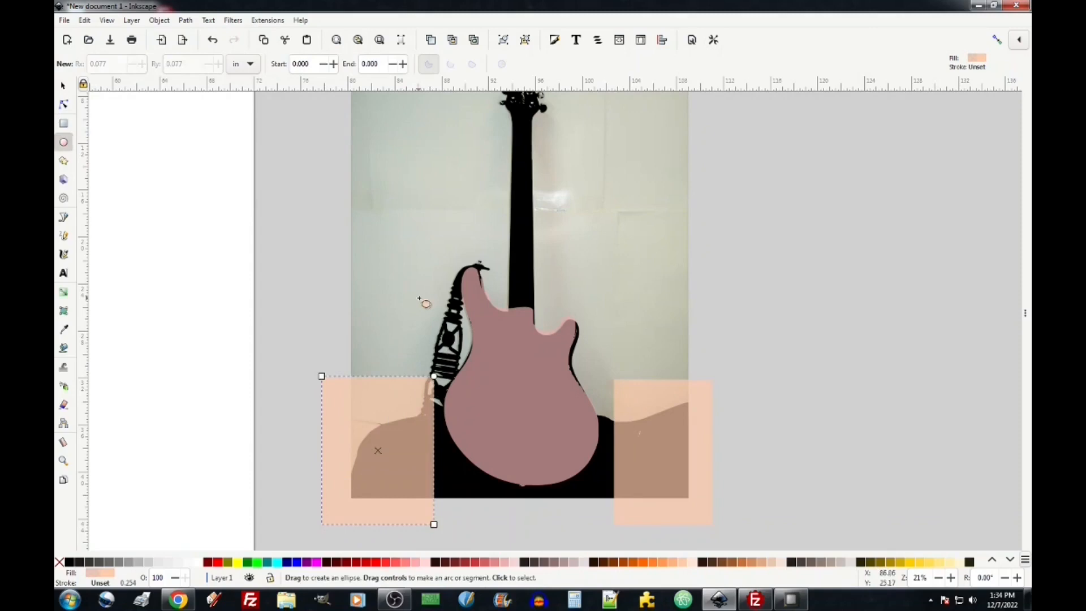
drag(406, 287, 466, 381)
key(s)
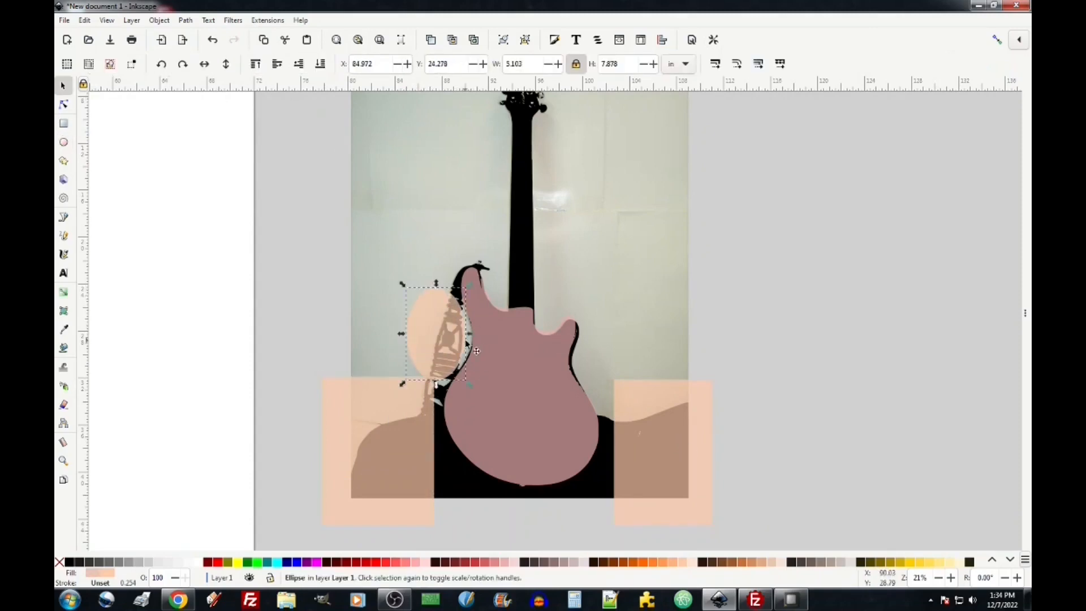
Combine the ellipse and the two rectangles into a single path
click(444, 330)
shift+click(384, 414)
shift+click(662, 440)
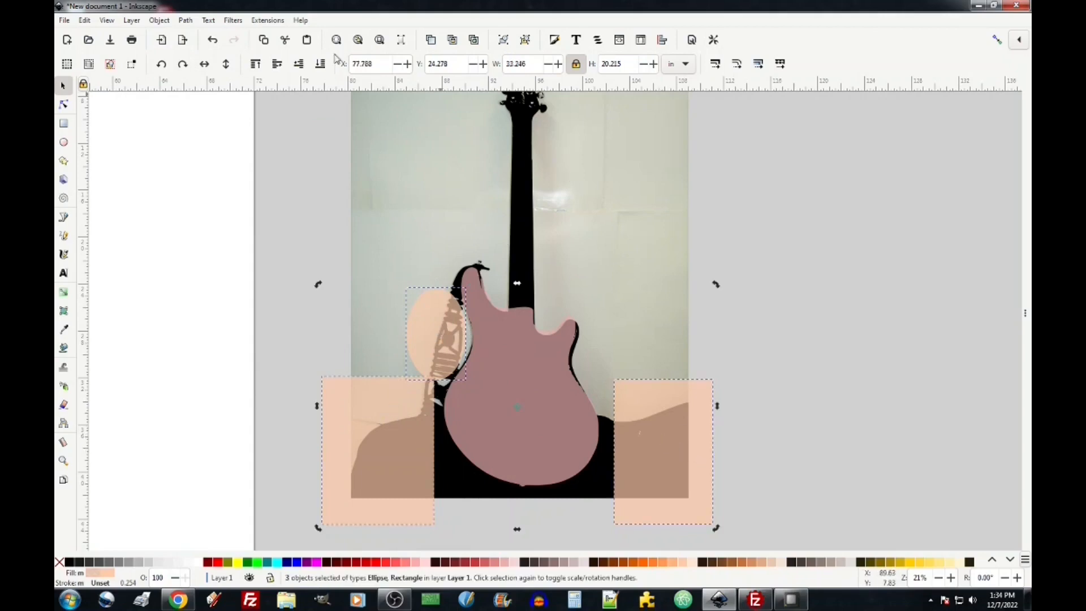
click(188, 20)
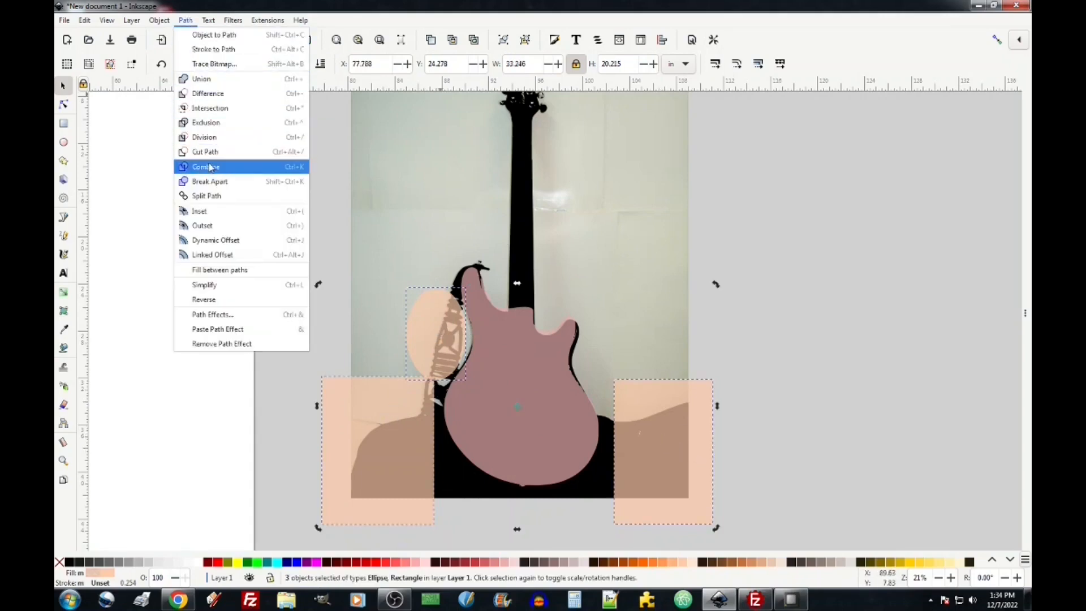
click(204, 167)
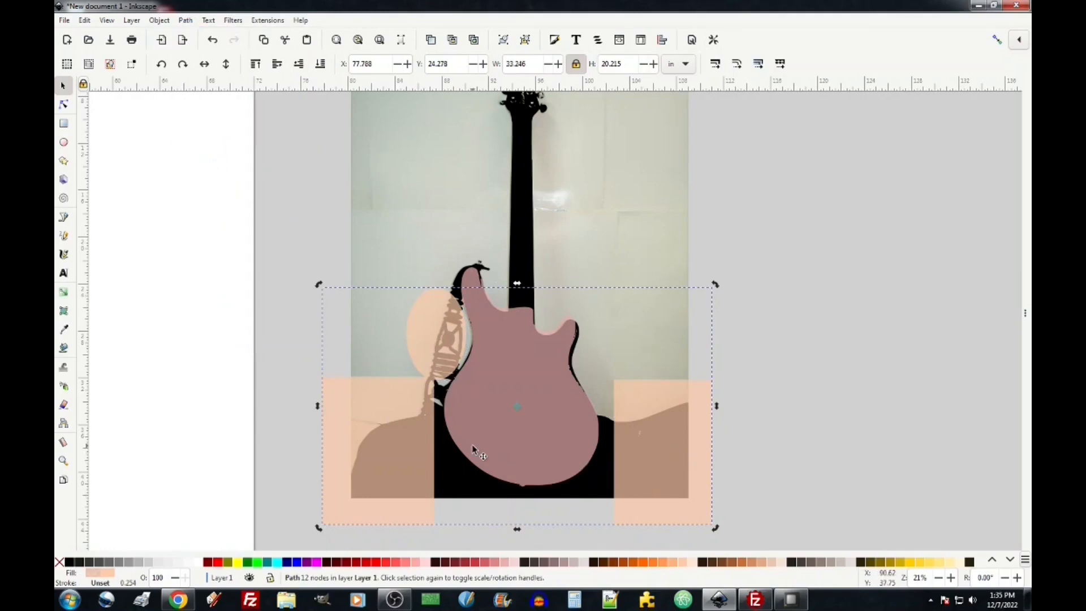
Subtract the combined ellipse-and-rectangles path from the black full-guitar silhouette
shift+click(602, 481)
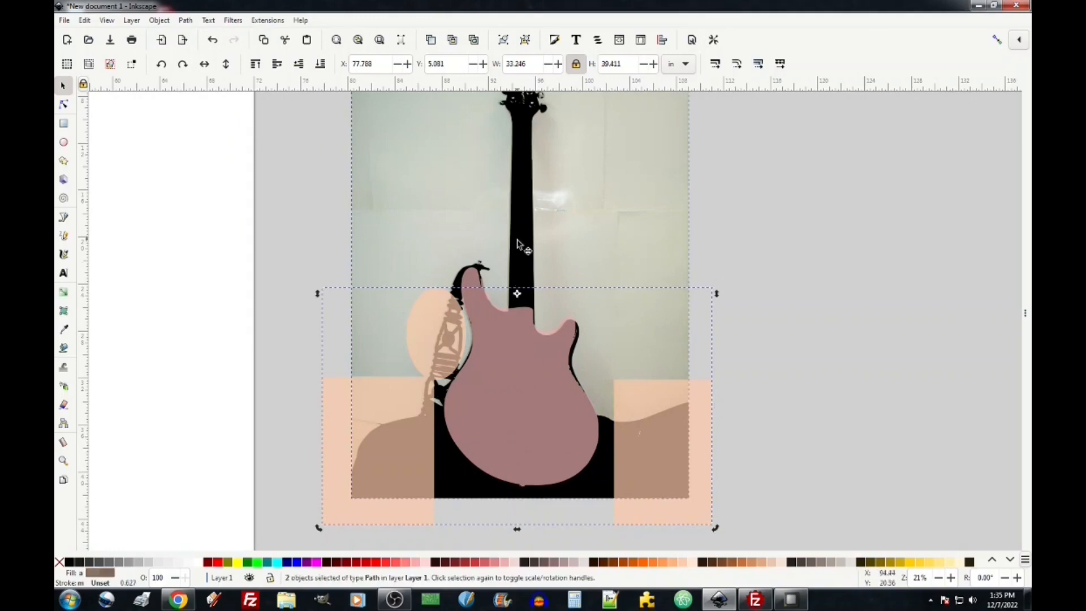
click(630, 396)
click(634, 398)
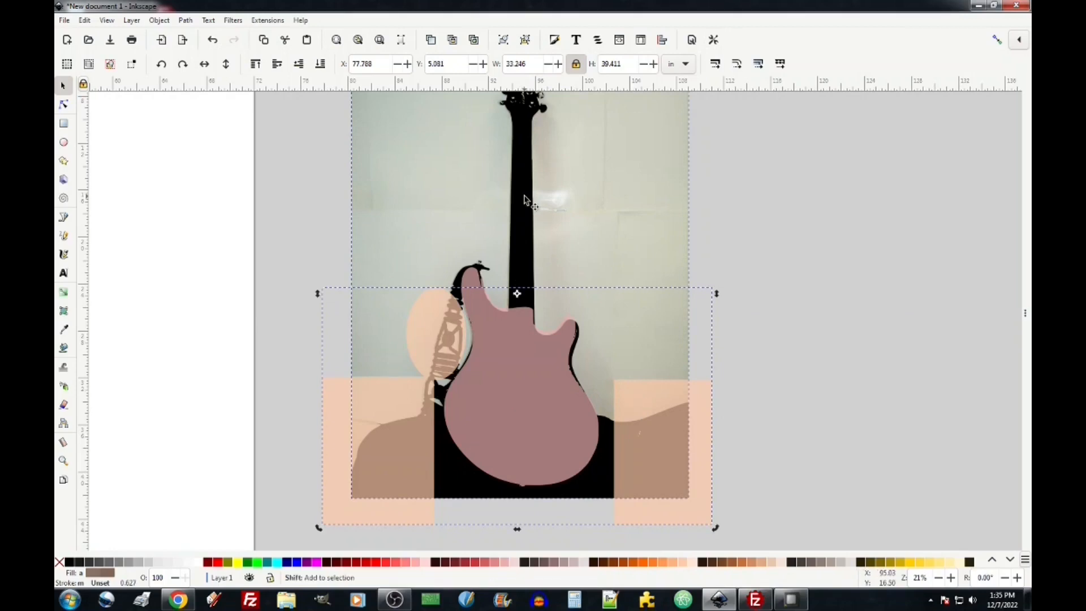
key(Escape)
click(691, 401)
scroll(358, 374, down, 2)
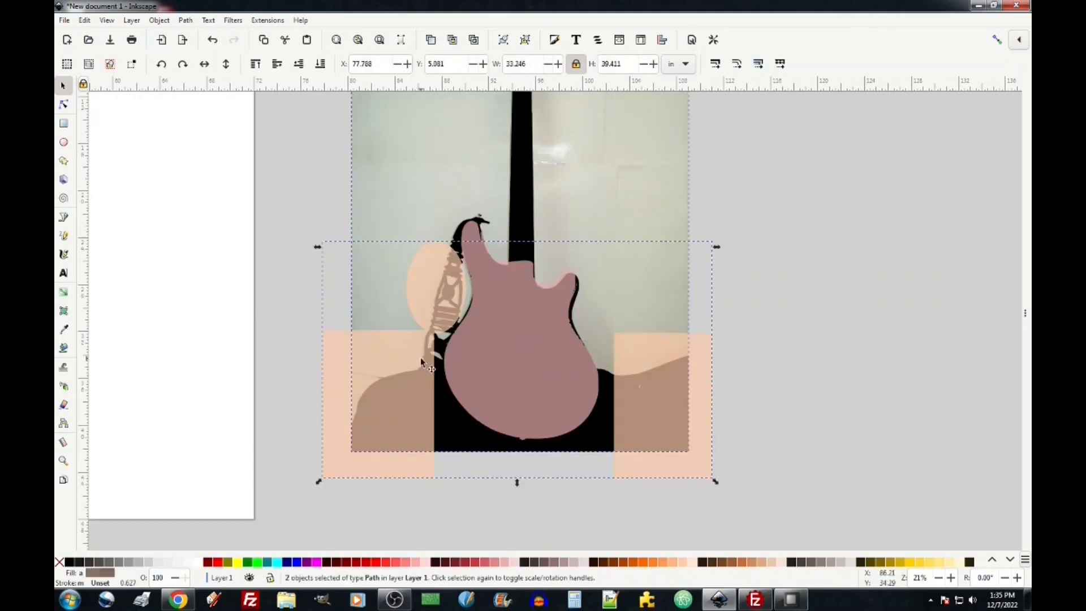
key(ctrl)
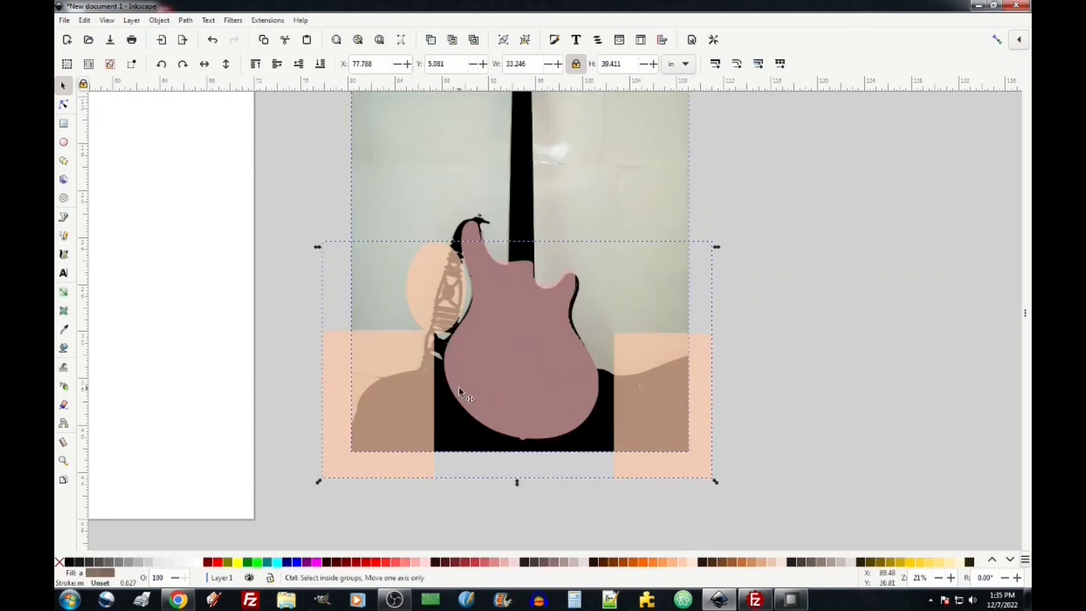
Move the trimmed black silhouette clear of the photo to inspect it, undo that move, and check its fit against the pink body
drag(459, 386, 846, 463)
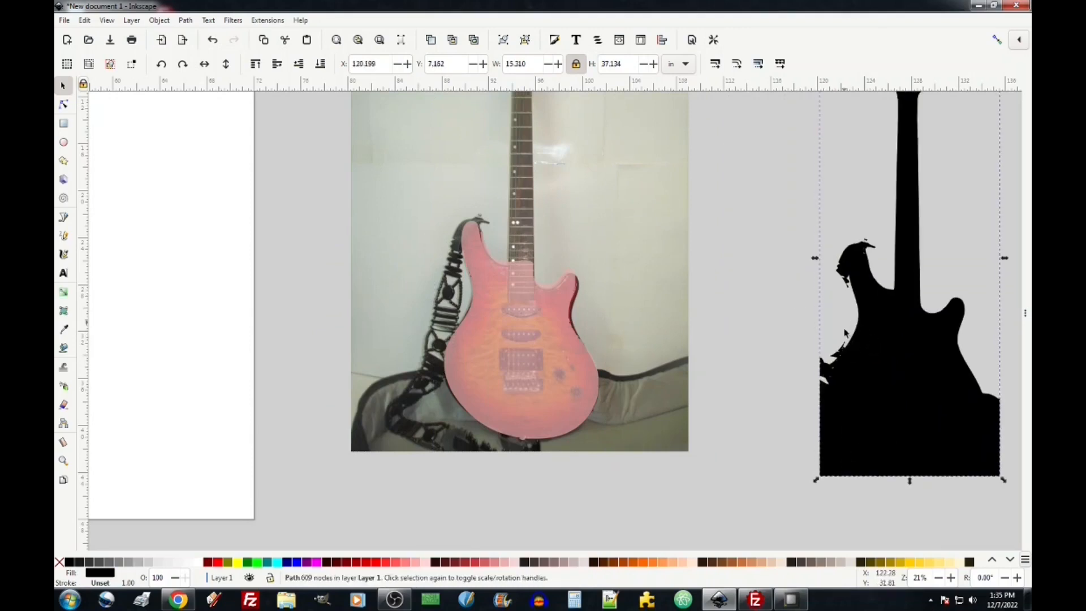
key(ctrl+z)
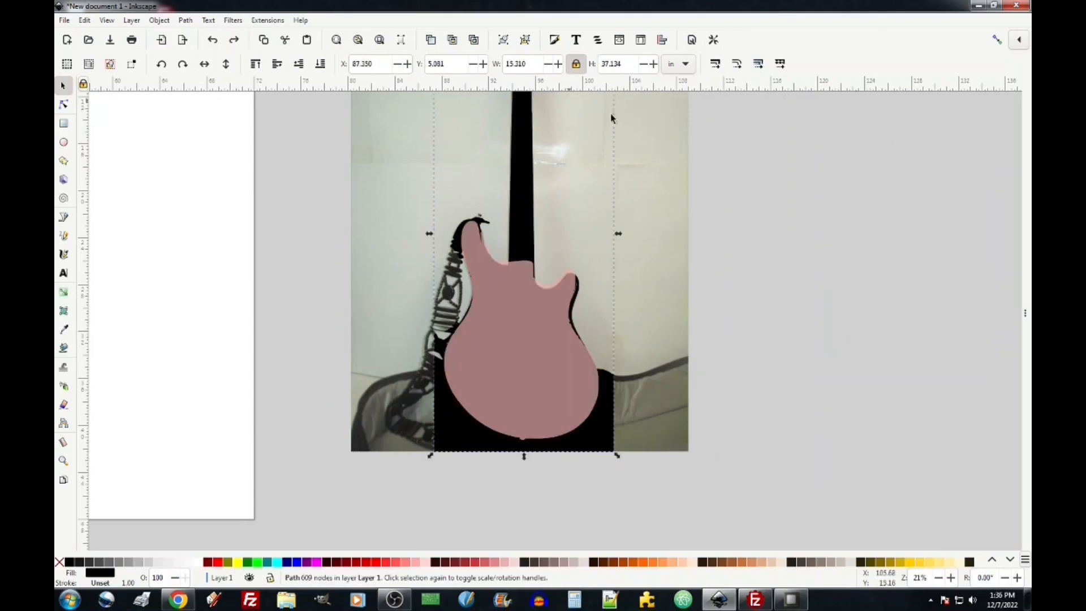
scroll(548, 402, up, 4)
scroll(557, 406, down, 6)
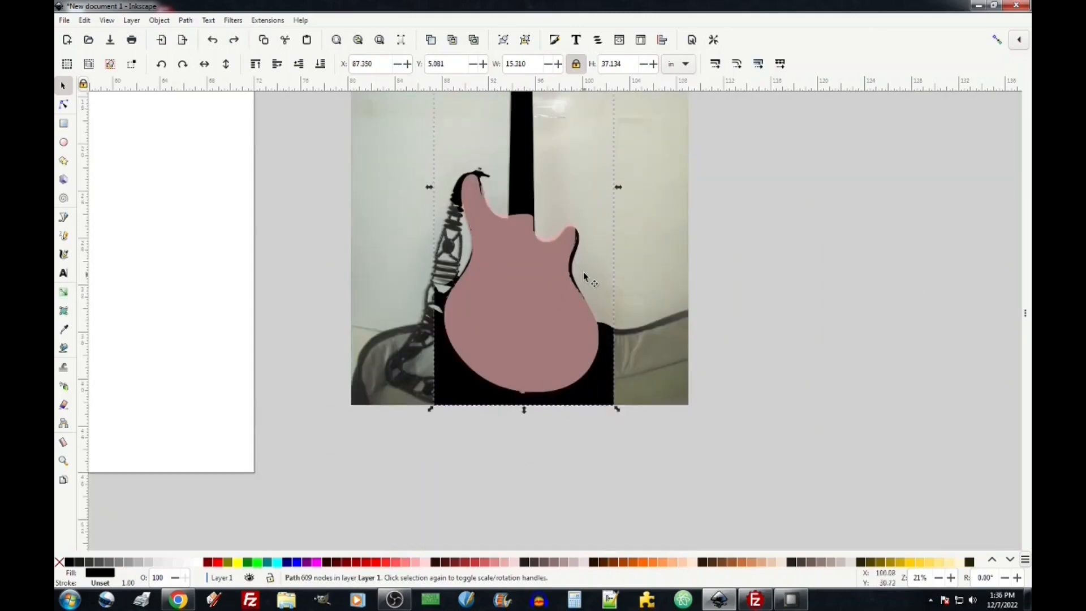
scroll(622, 246, up, 4)
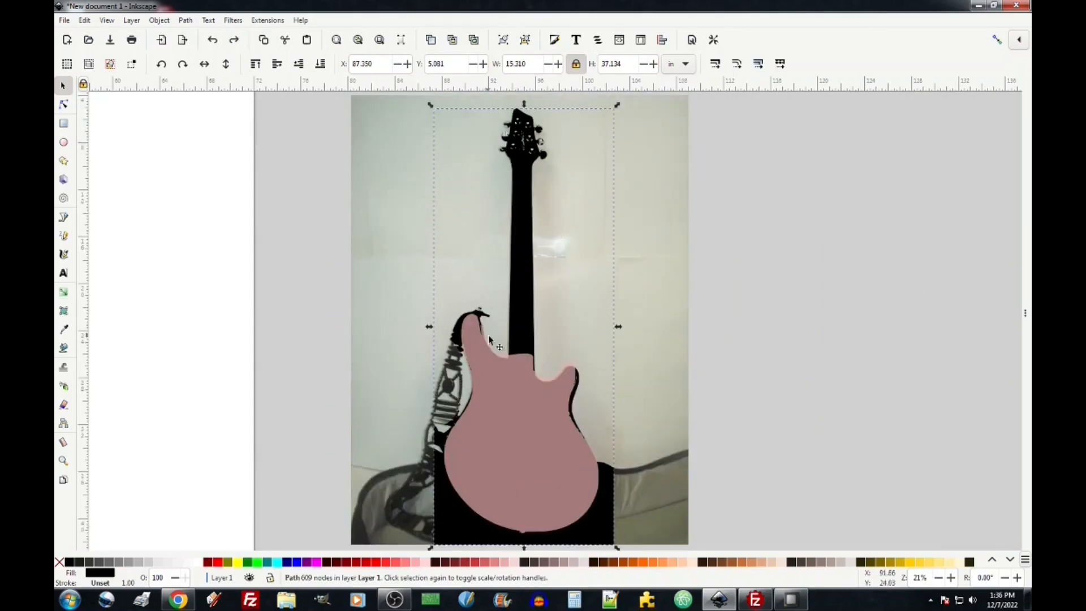
scroll(516, 375, up, 2)
scroll(514, 371, down, 1)
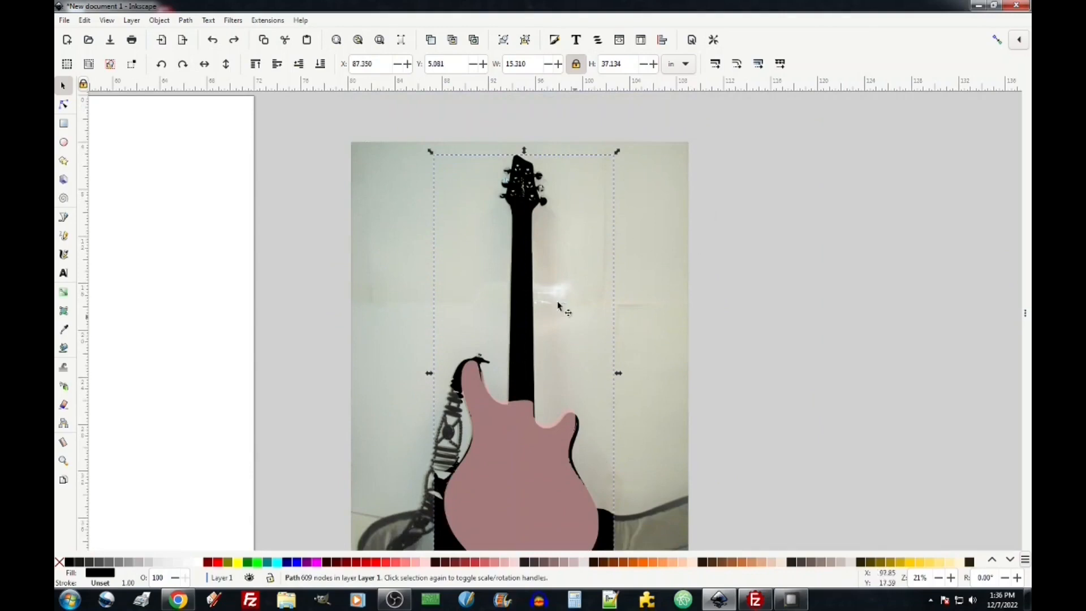
scroll(662, 404, down, 2)
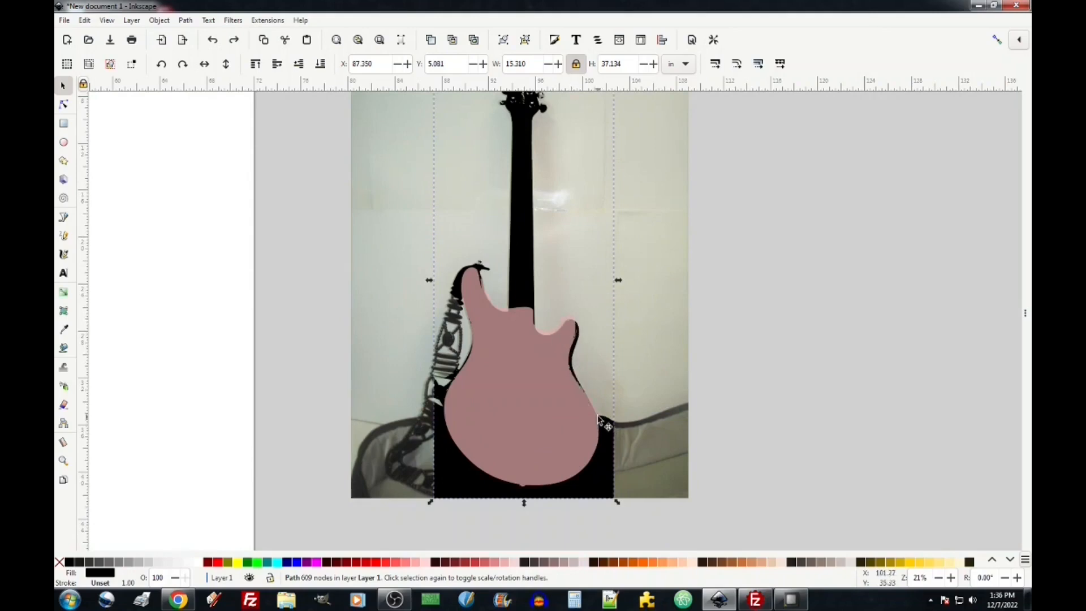
Delete the pink body outline's nodes around the shorter horn and its cutaway beside the neck
key(n)
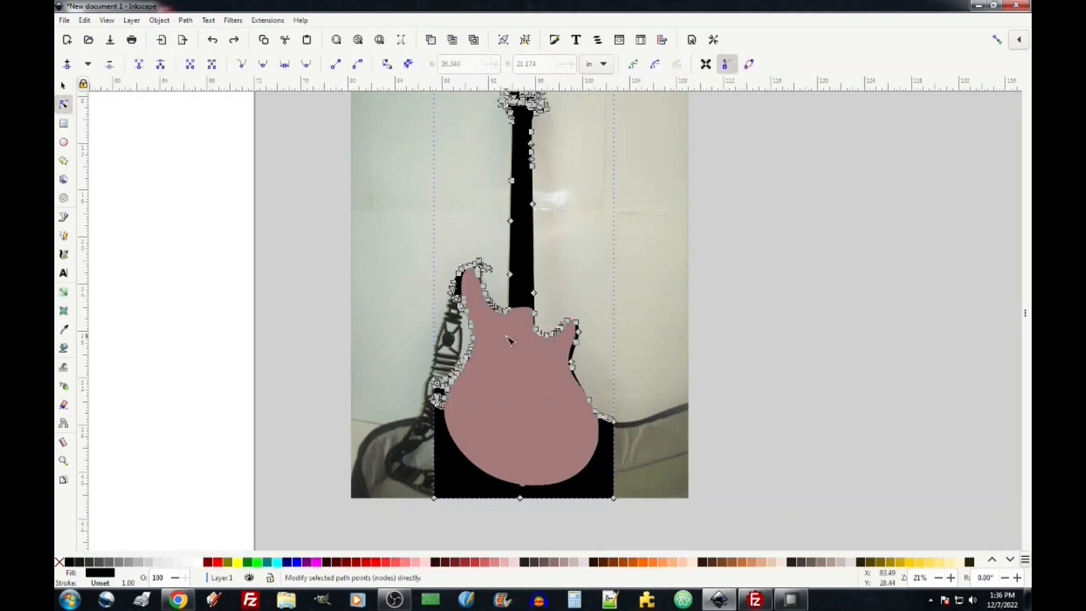
click(510, 340)
drag(533, 312, 598, 376)
key(Delete)
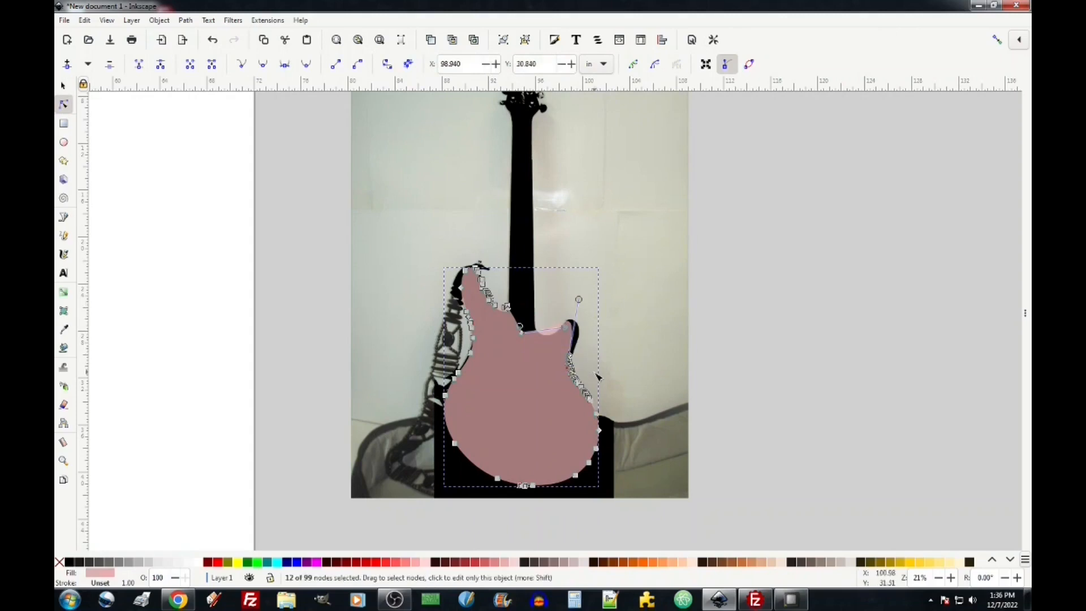
key(Delete)
Delete the pink outline's nodes along the waist below the shorter horn and bend the edge inward between lower bout and neck joint
scroll(588, 371, up, 3)
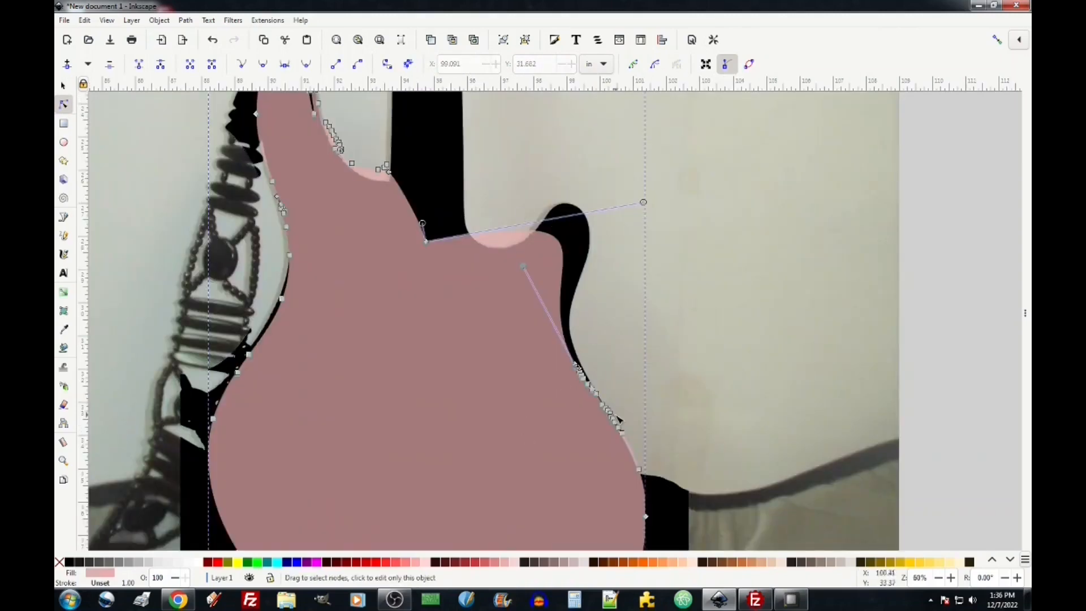
drag(531, 338, 662, 461)
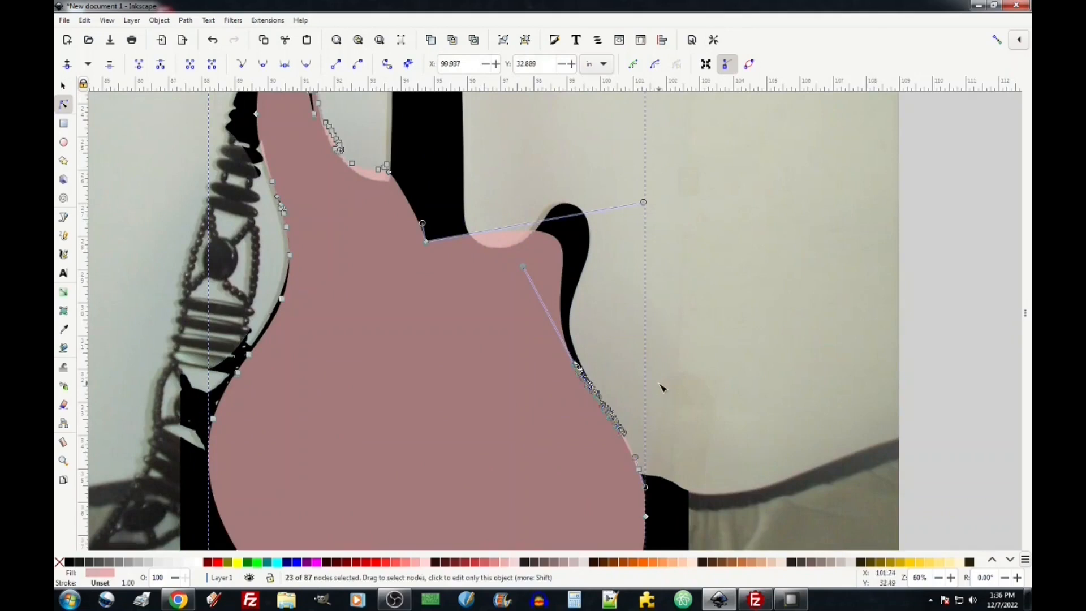
key(Delete)
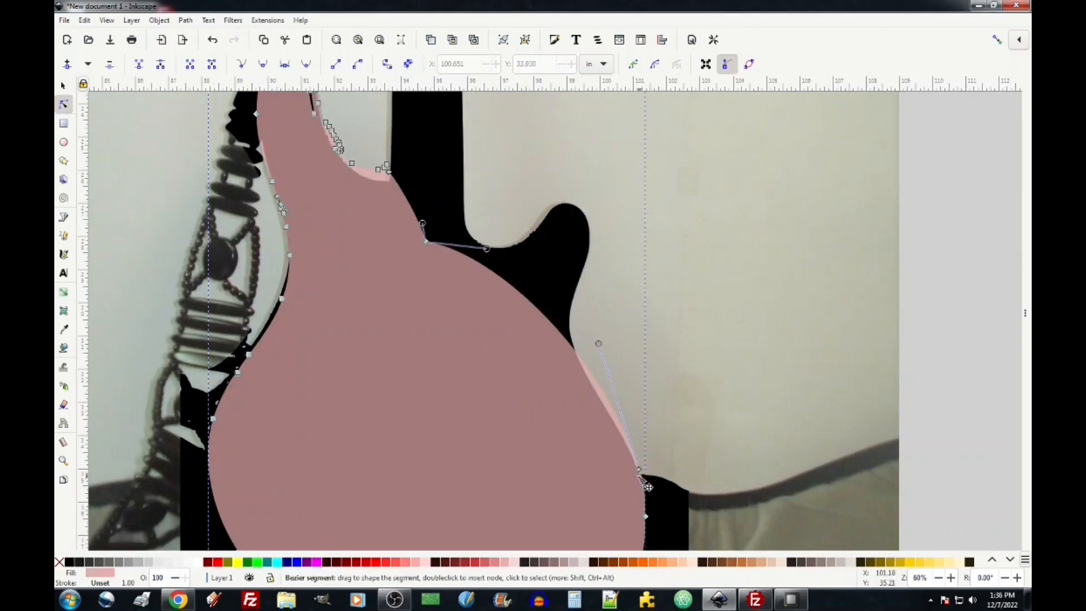
drag(599, 345, 577, 480)
click(426, 243)
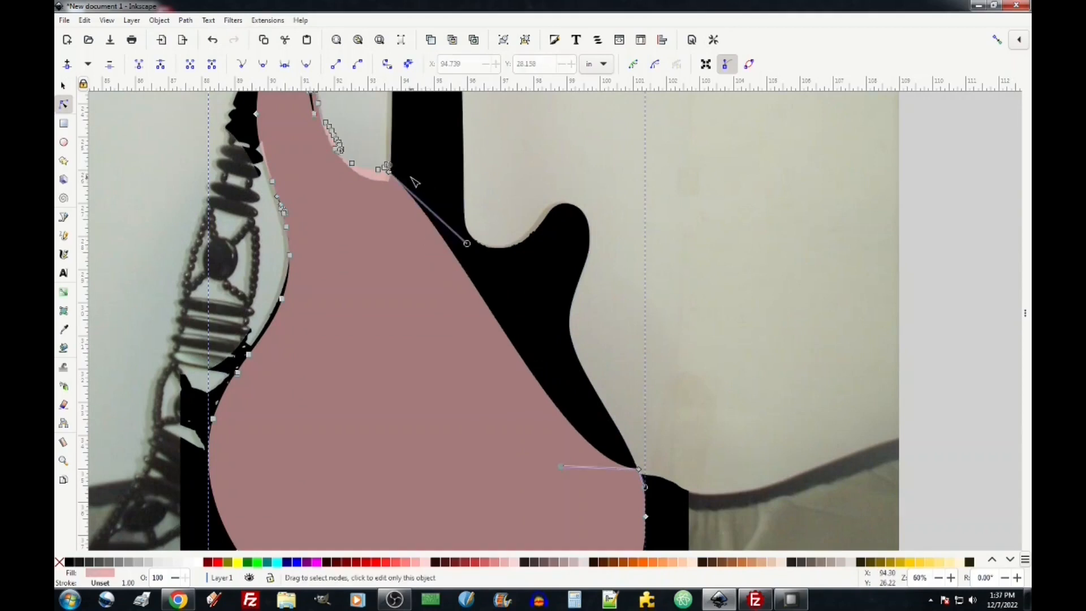
Try to delete the black silhouette's nodes along the cutaway between the long horn and the neck
key(s)
scroll(418, 238, up, 10)
scroll(382, 275, up, 2)
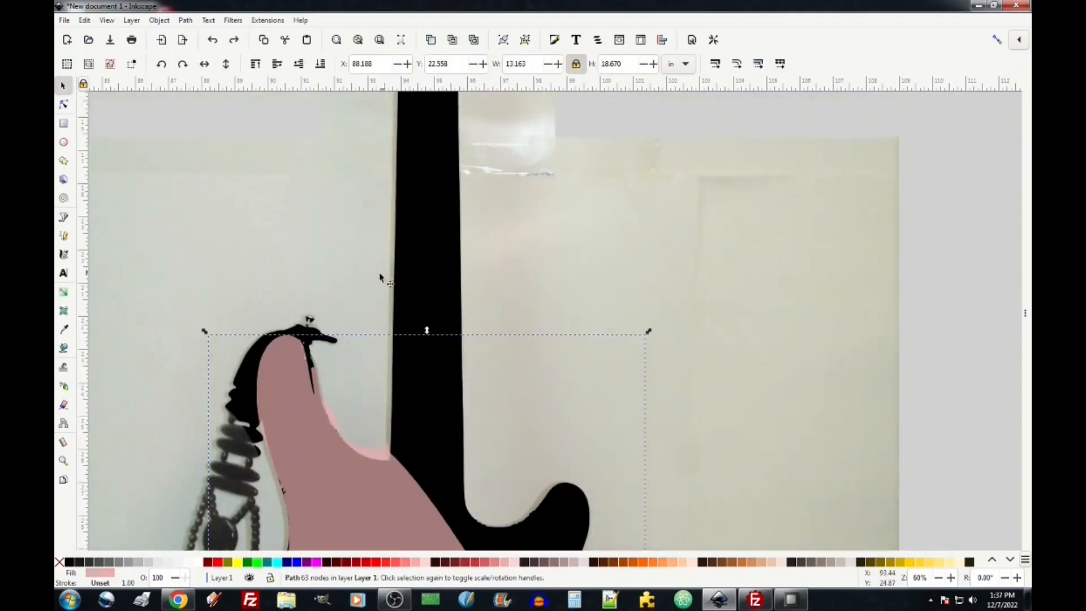
scroll(354, 334, down, 8)
scroll(339, 238, up, 4)
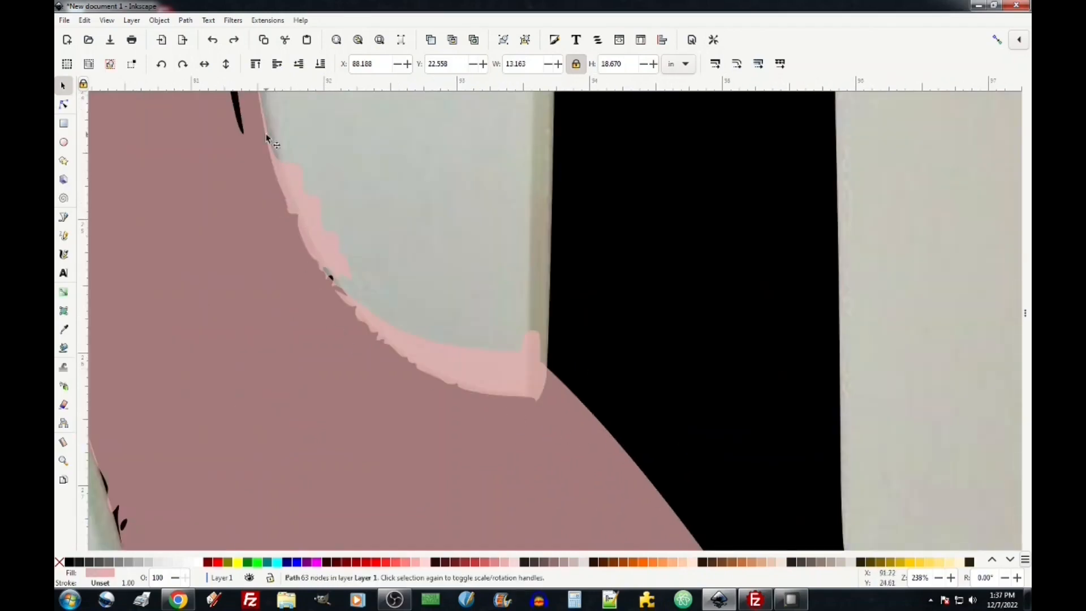
scroll(272, 278, down, 5)
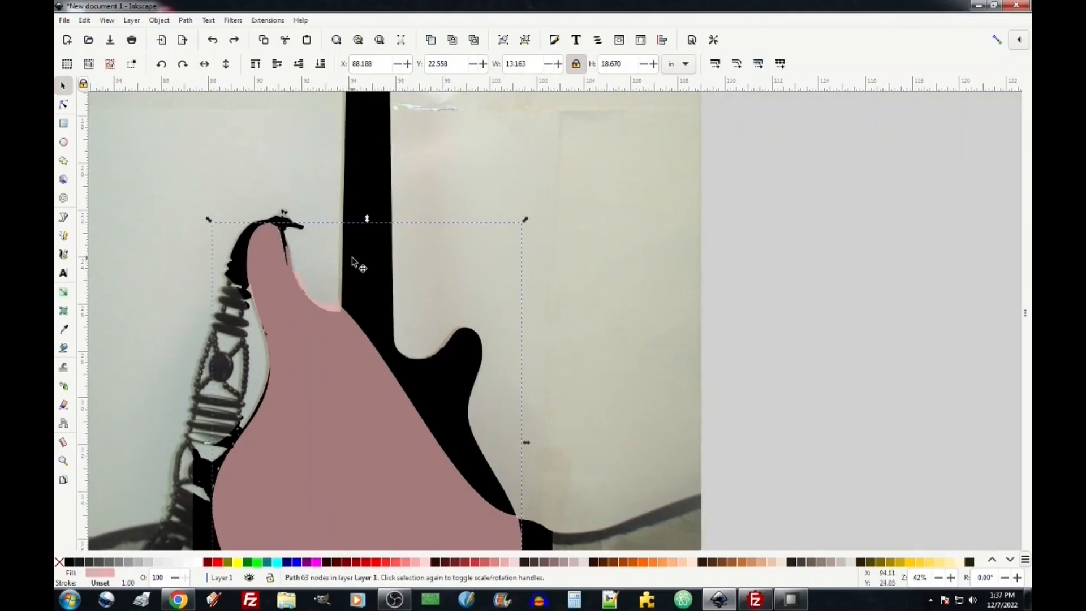
click(368, 245)
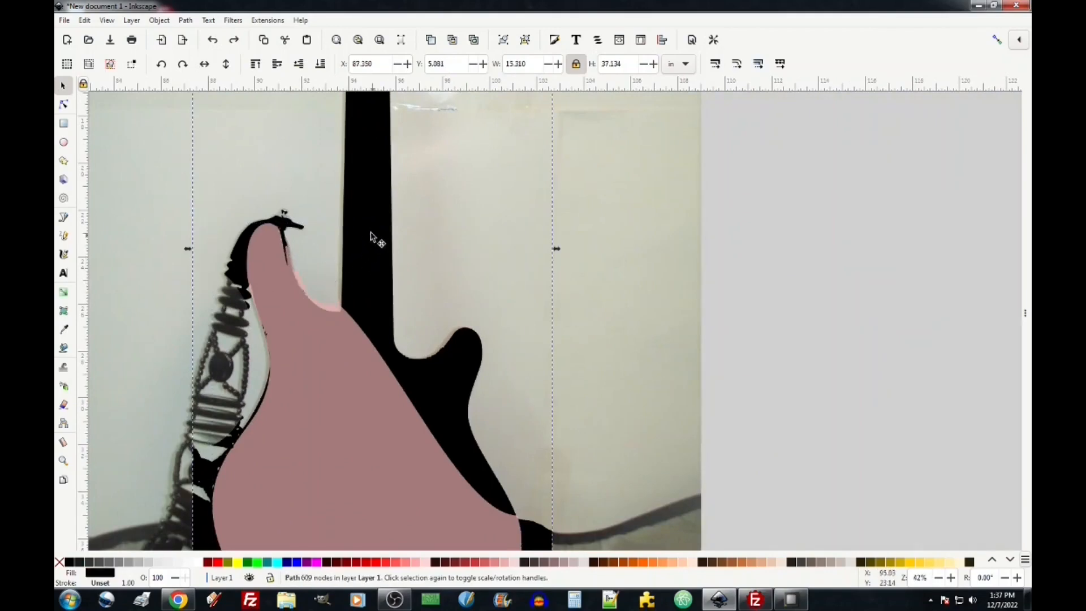
click(64, 104)
drag(278, 254, 362, 327)
key(Delete)
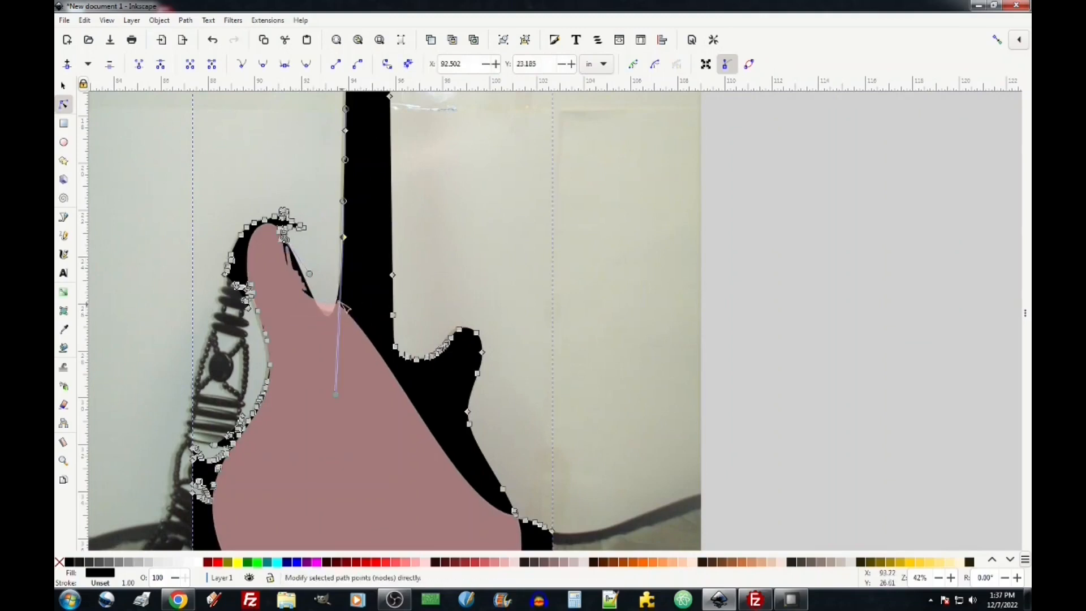
Delete the pink outline's nodes at the neck joint and the adjoining node on the long horn's cutaway curve
click(343, 306)
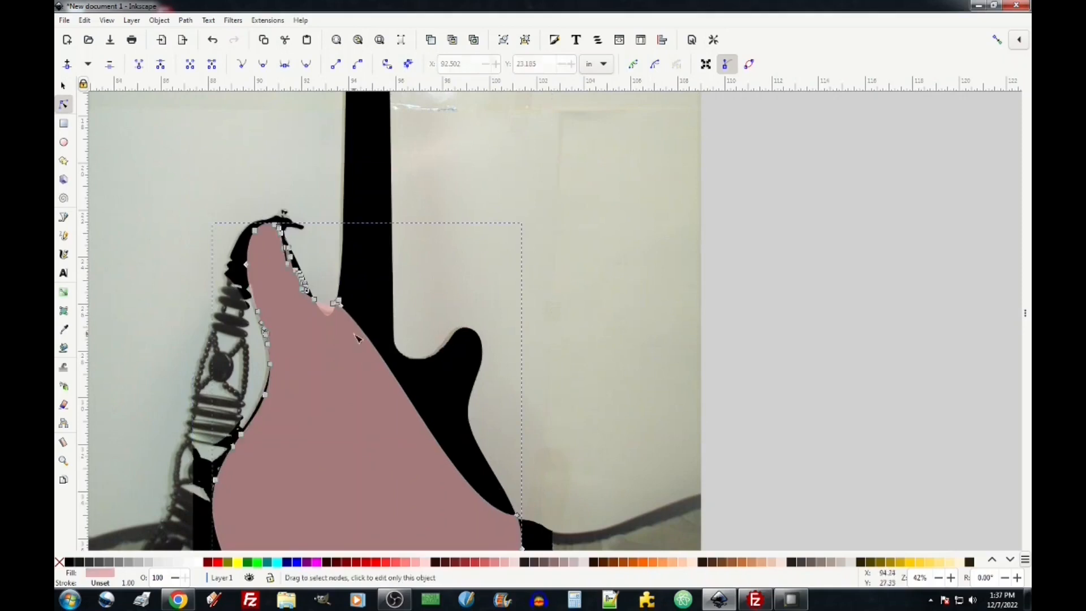
click(338, 303)
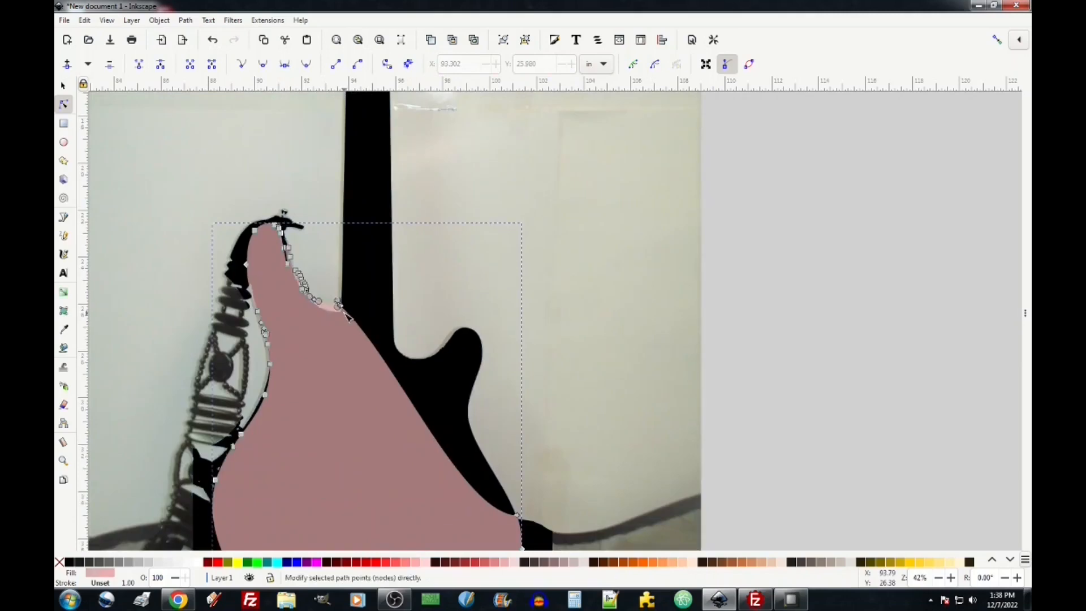
ctrl+scroll(345, 321, up, 5)
drag(380, 270, 413, 335)
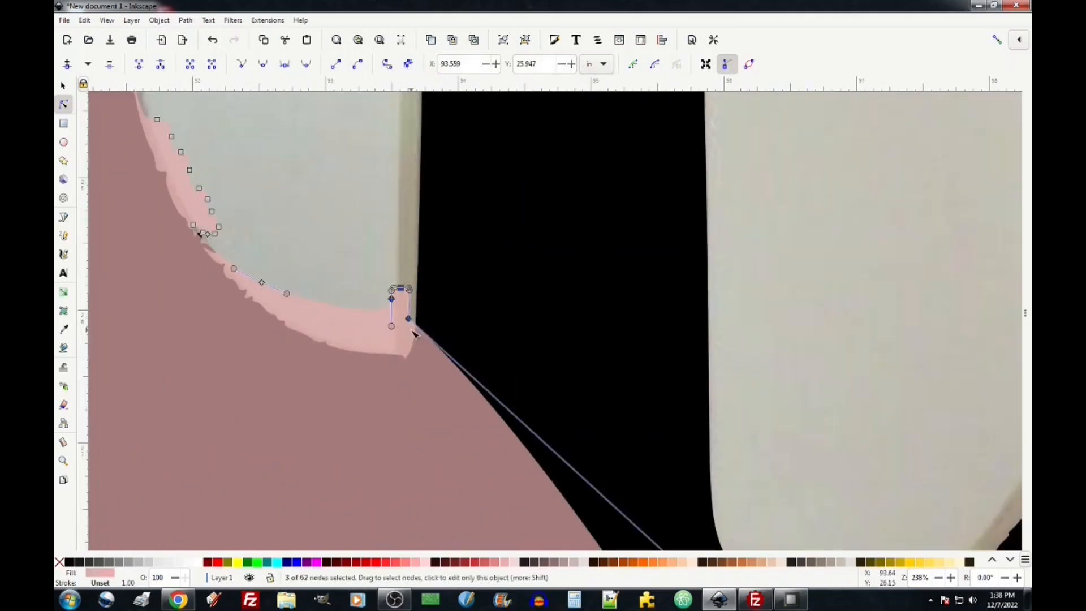
key(Delete)
click(262, 283)
key(Delete)
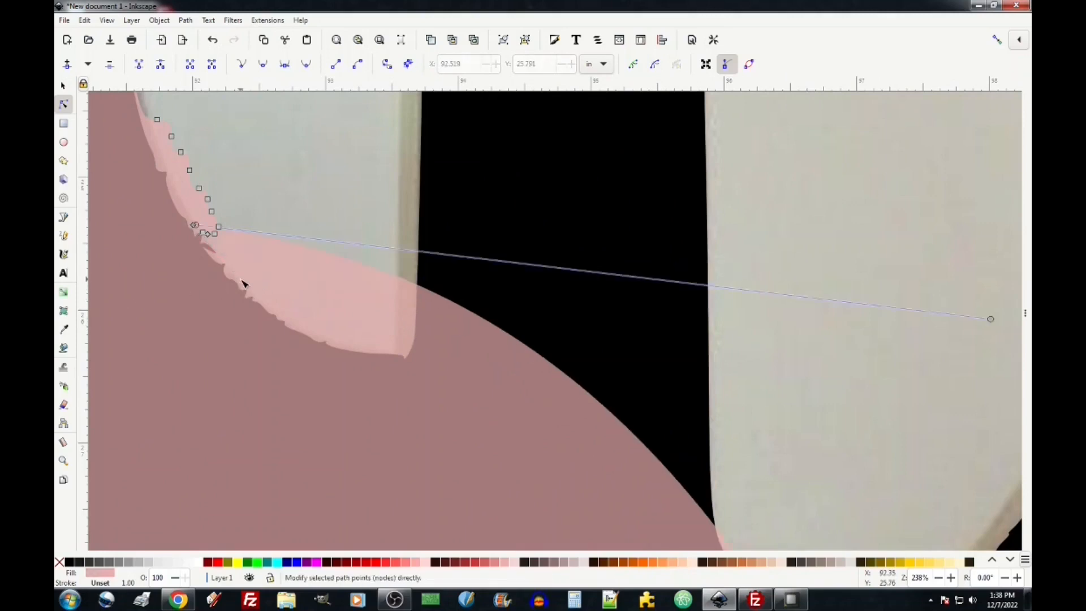
Delete the pink outline's jagged nodes along the long horn's inner edge and pull the node at the gap inward over the body
scroll(243, 282, up, 1)
scroll(243, 283, down, 4)
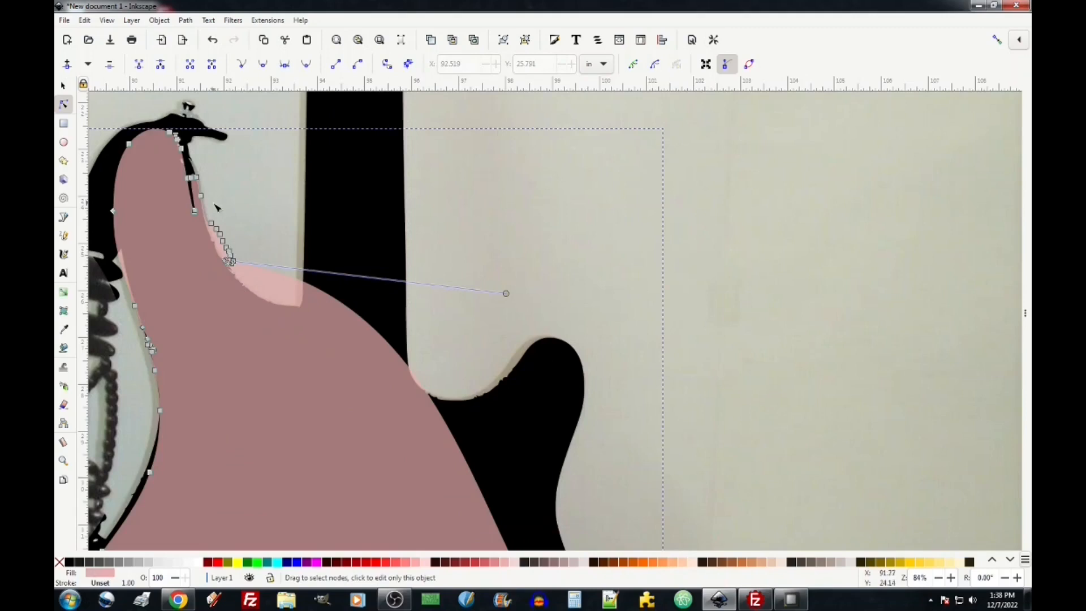
drag(220, 209, 191, 318)
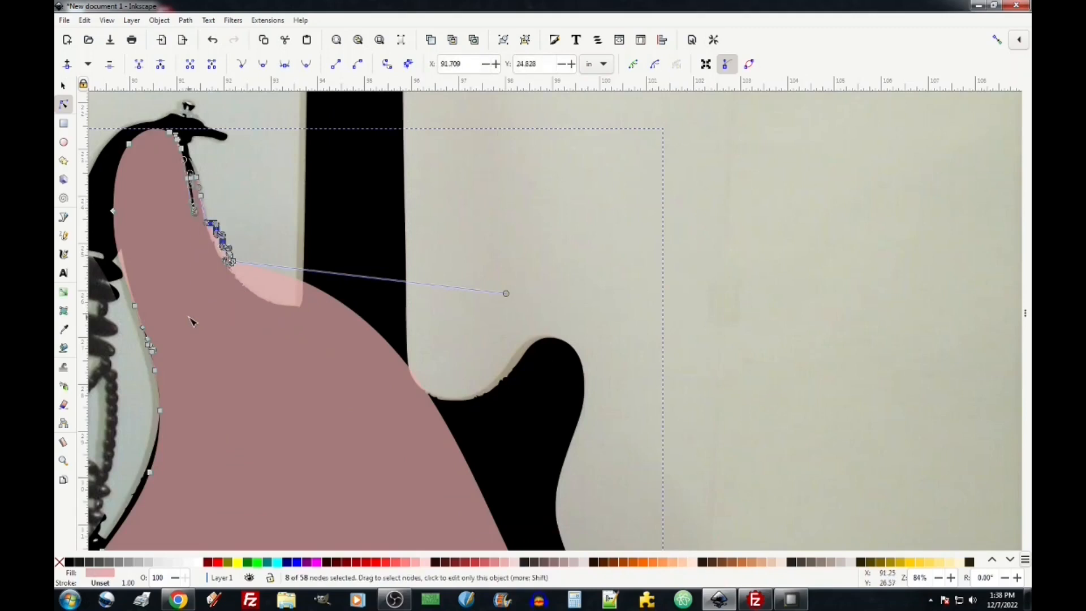
drag(219, 215, 247, 301)
key(Delete)
drag(200, 196, 189, 268)
click(192, 179)
drag(192, 179, 179, 234)
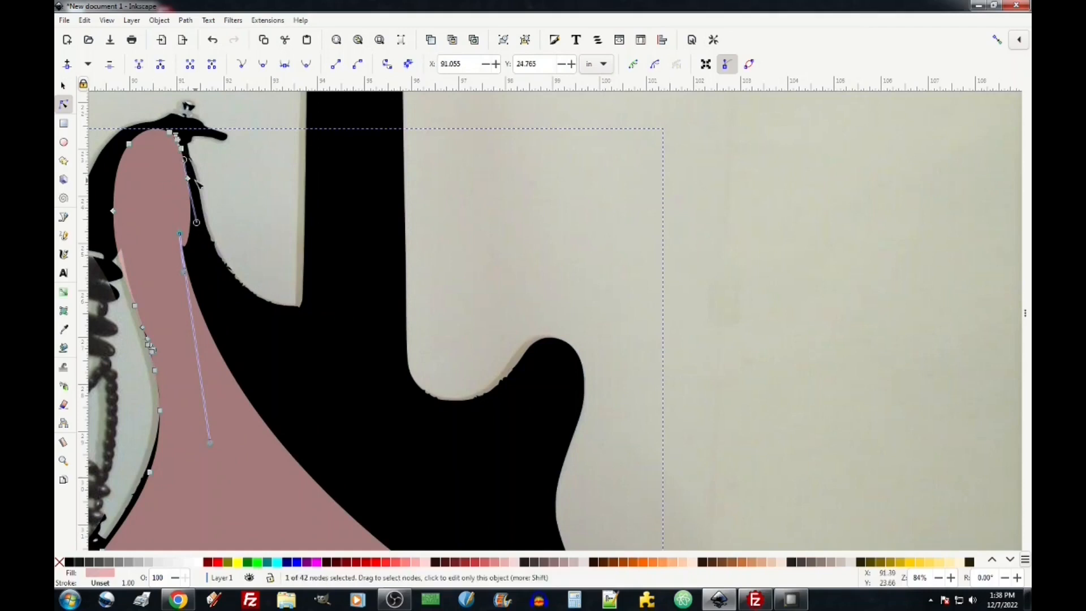
Move the pink outline's nodes on the upper inner side of the long horn outward to the guitar body's edge
scroll(205, 173, up, 2)
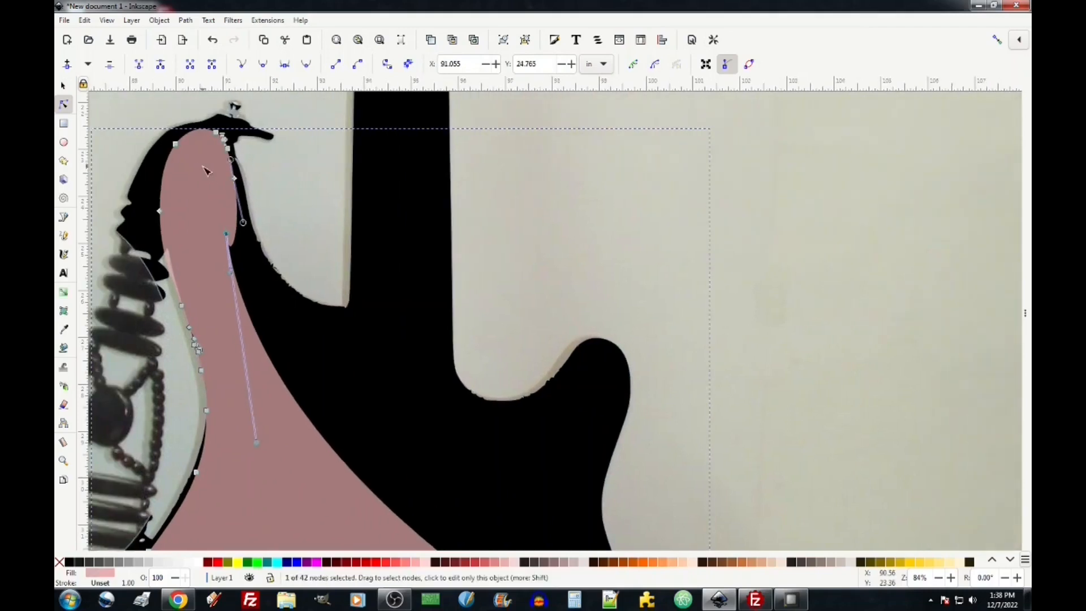
scroll(249, 134, up, 4)
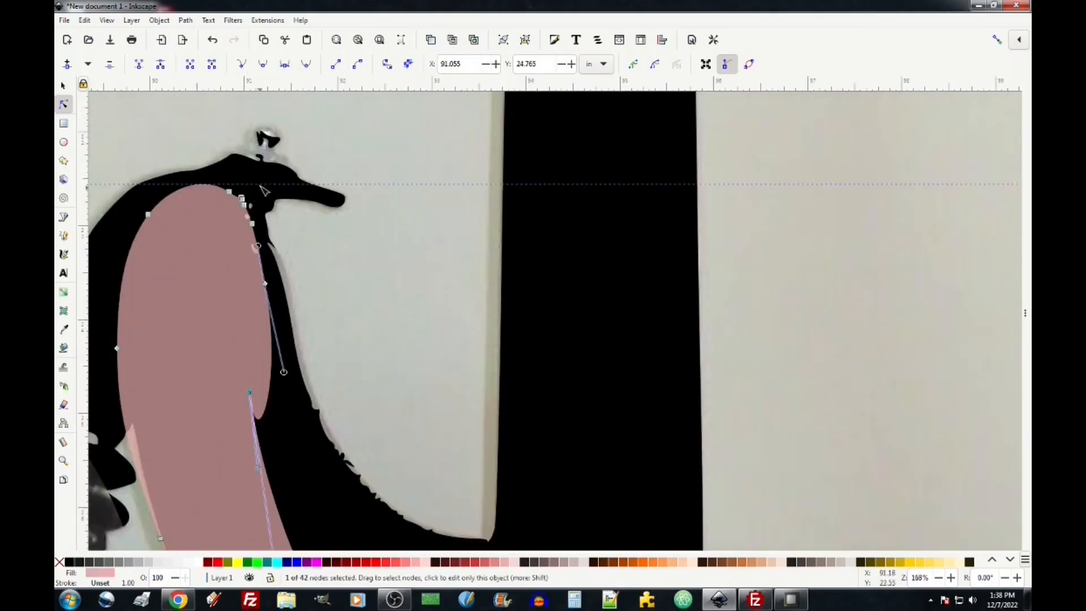
drag(264, 274, 283, 281)
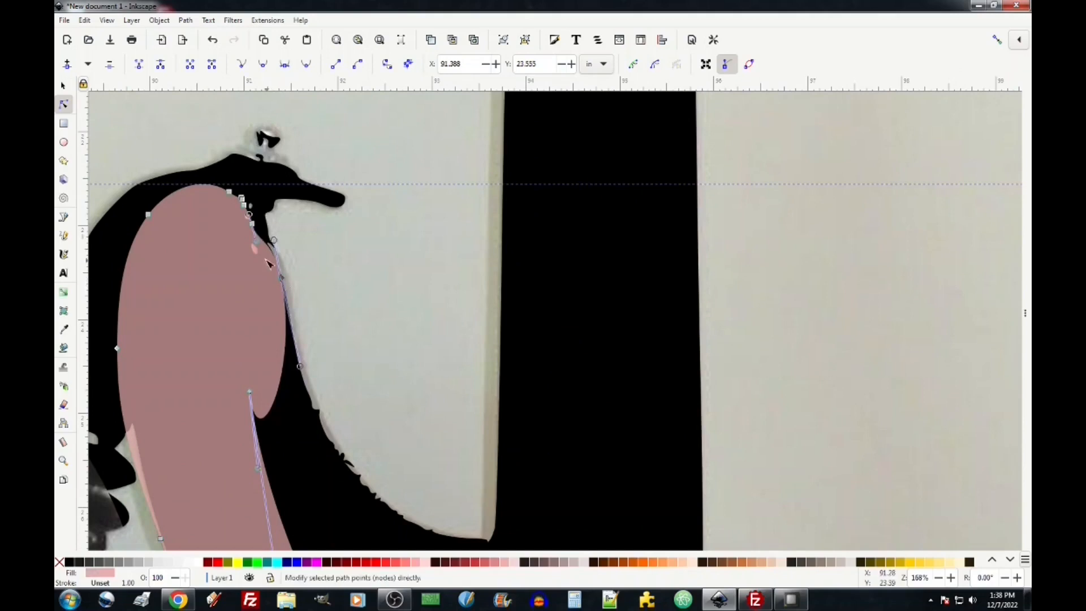
click(252, 225)
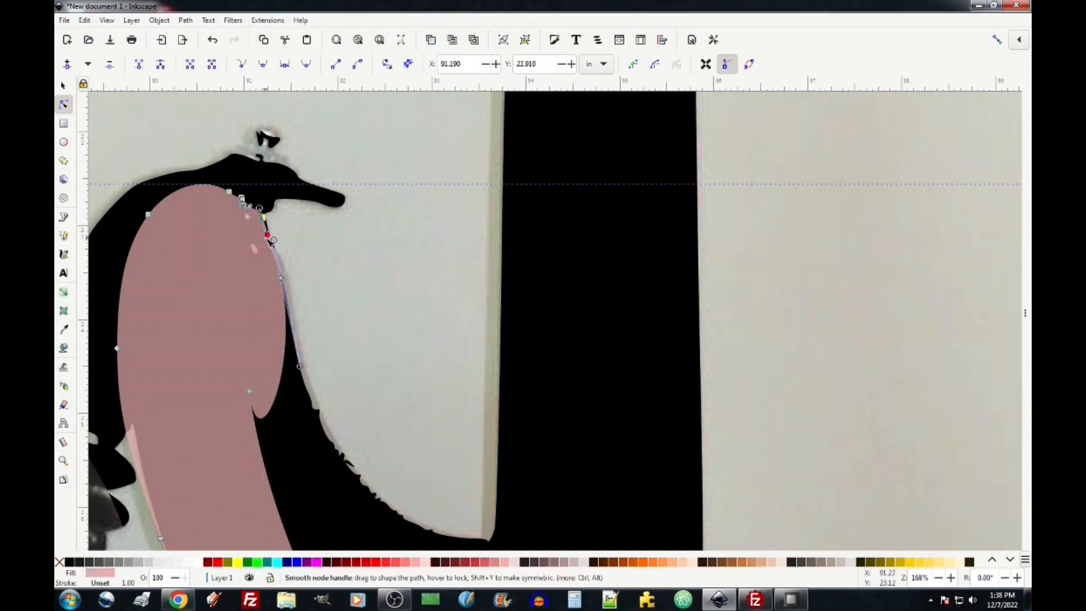
drag(263, 219, 267, 220)
Reposition the pink outline's three clustered nodes beside the long horn's tip to smooth the jag in its edge
scroll(247, 203, up, 4)
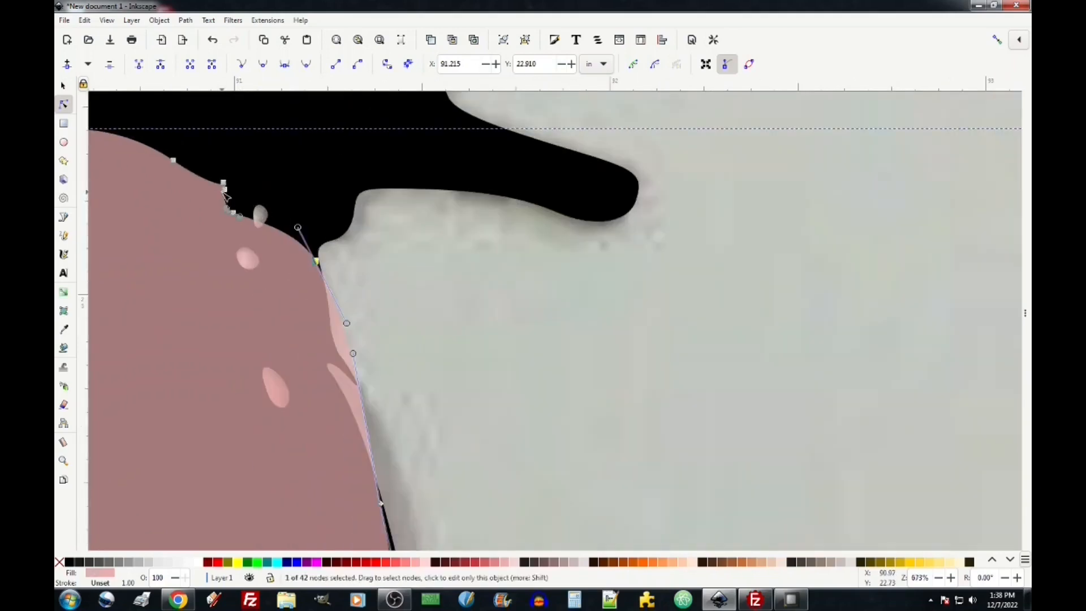
click(246, 197)
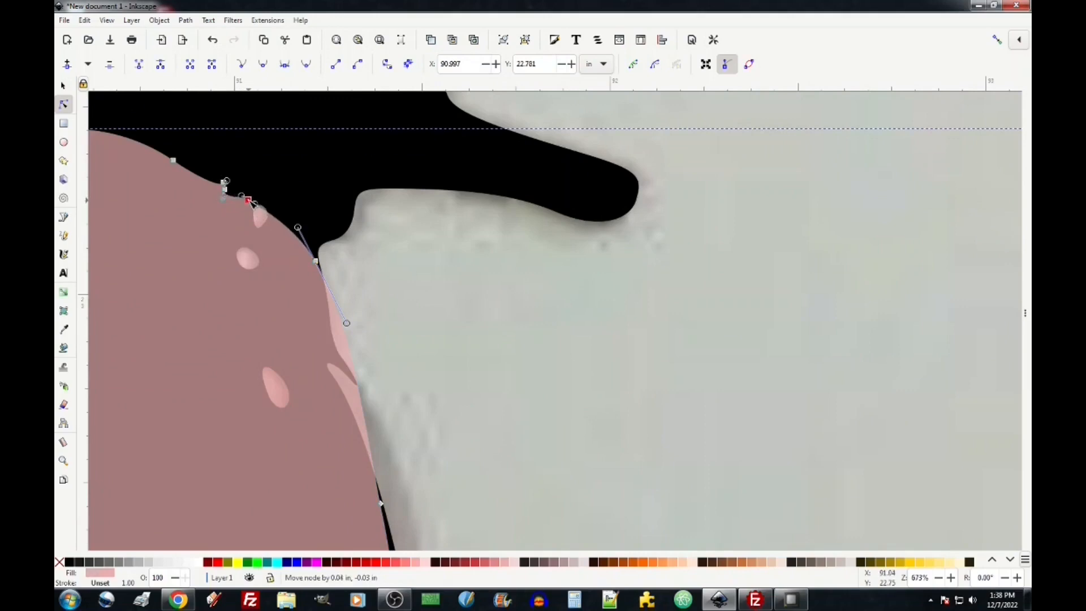
click(219, 179)
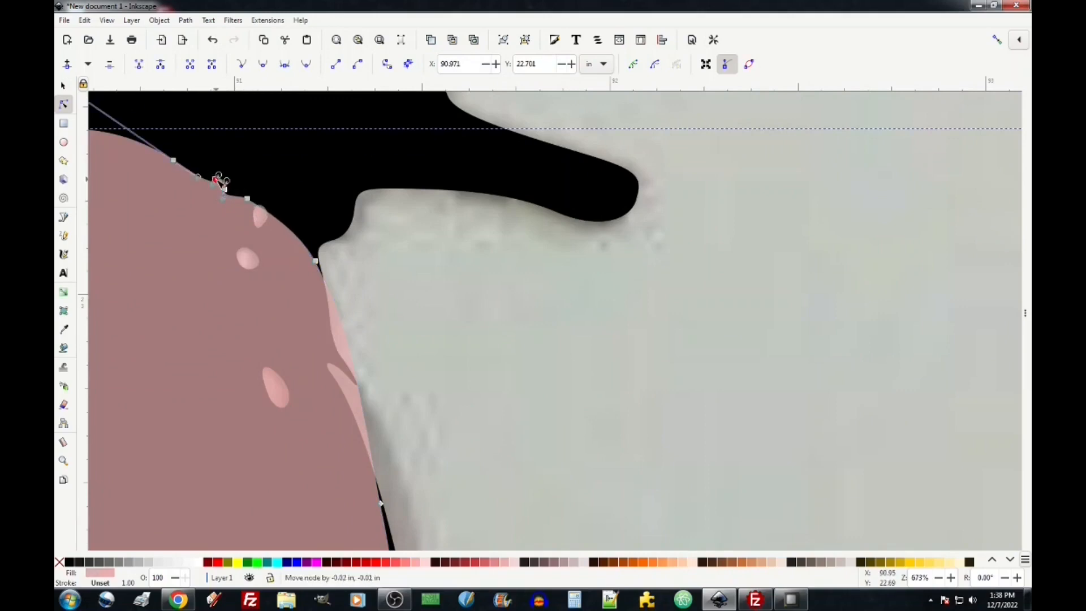
drag(226, 191, 231, 186)
Draw a rectangle about 31.2 by 24.7 in covering the guitar body and the lower part of the photo
scroll(249, 211, down, 6)
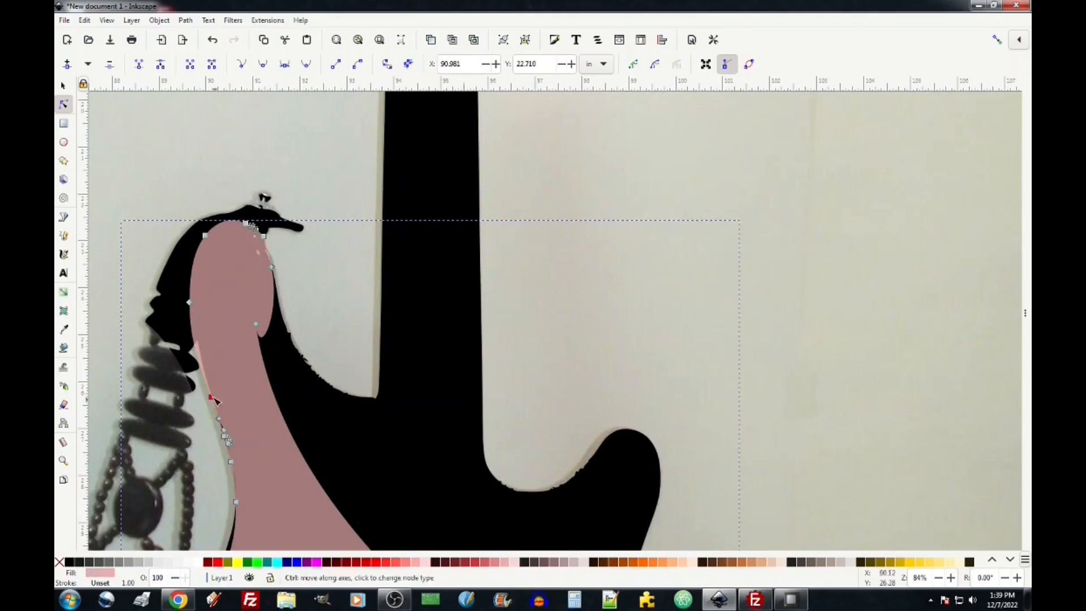
scroll(210, 254, down, 4)
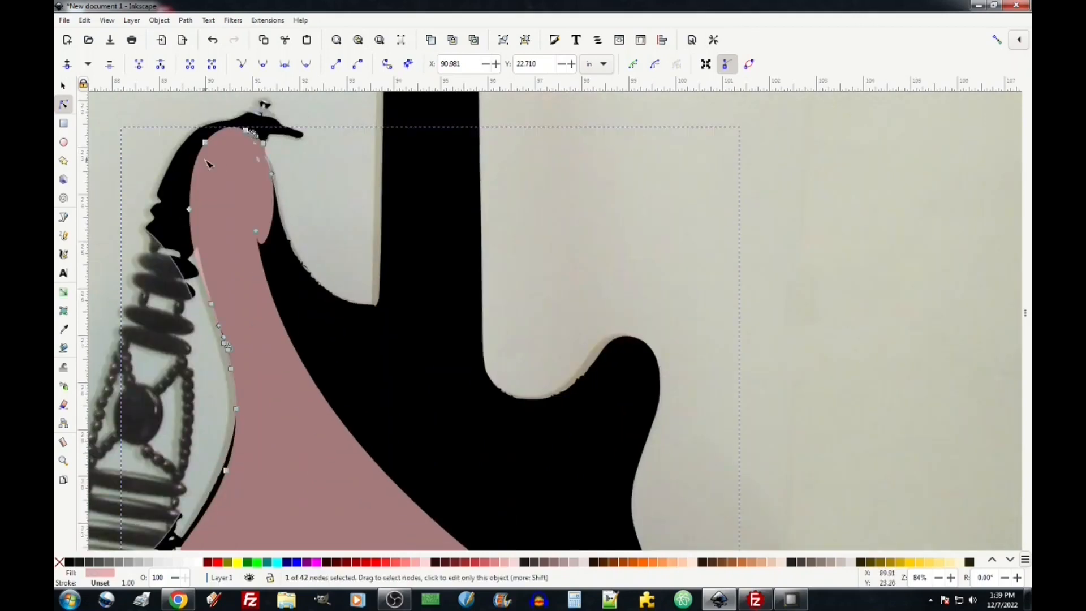
scroll(225, 355, down, 6)
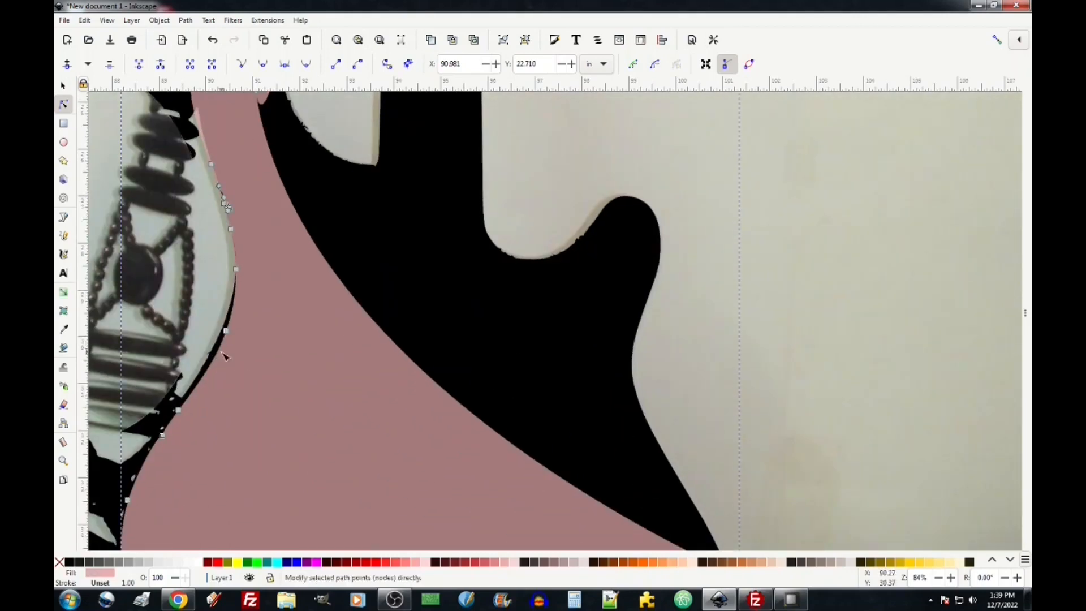
scroll(203, 350, down, 8)
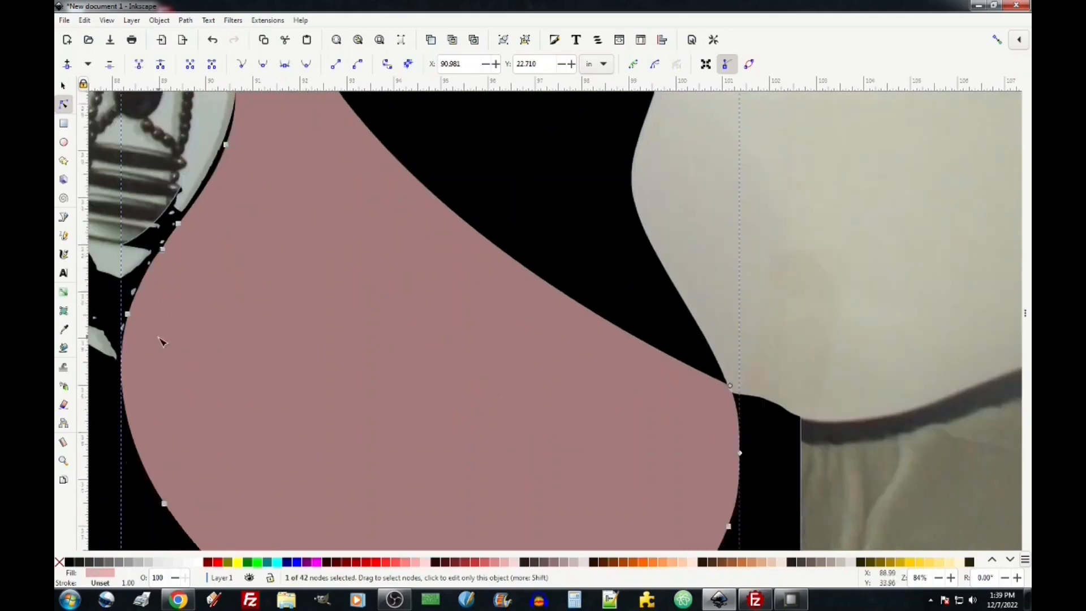
scroll(162, 341, down, 10)
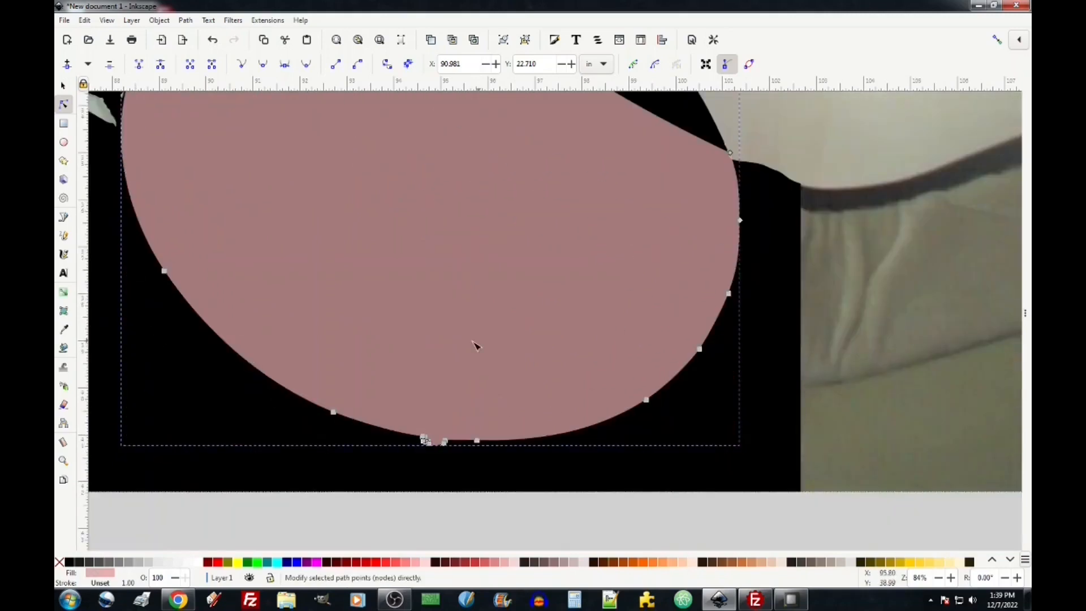
scroll(475, 346, down, 3)
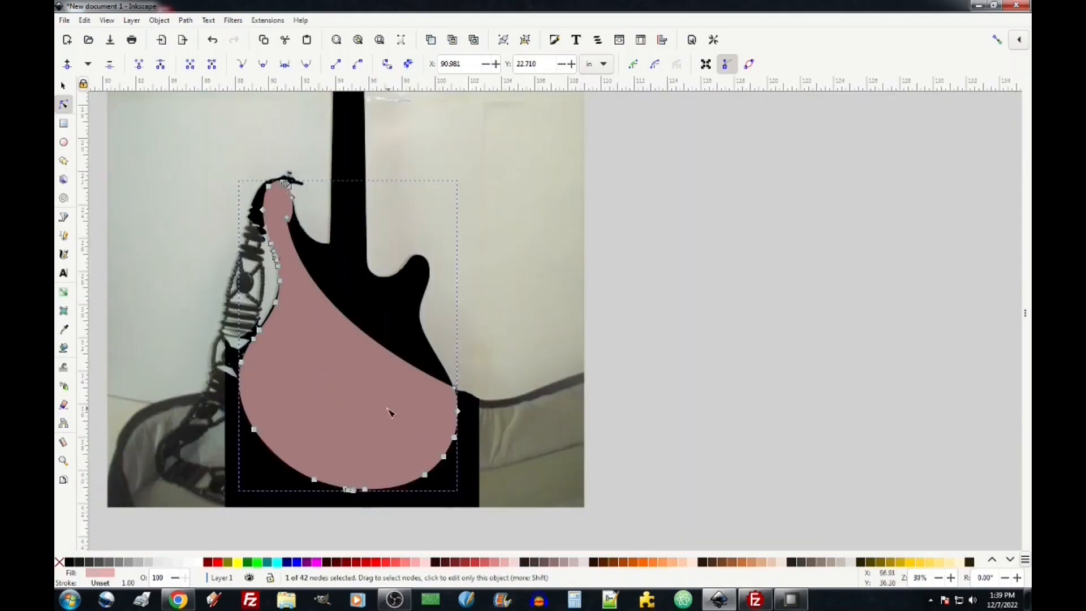
click(64, 123)
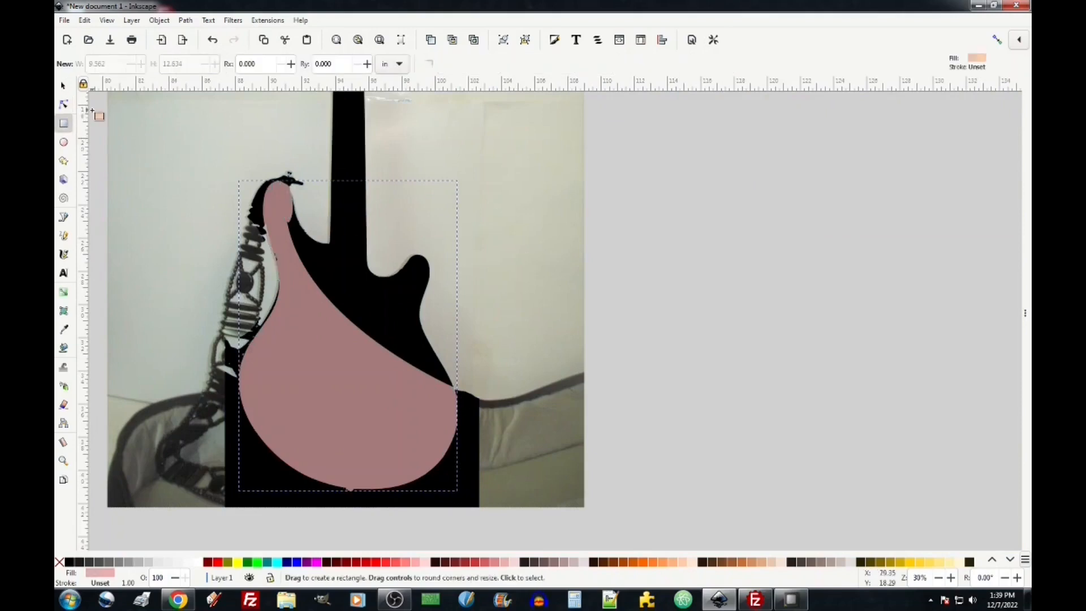
mouse_move(92, 111)
mouse_down()
mouse_move(765, 511)
mouse_move(758, 559)
mouse_move(685, 516)
mouse_move(651, 515)
mouse_up()
key(minus)
Fill the new rectangle with red and the pink body trace with bright green
click(63, 86)
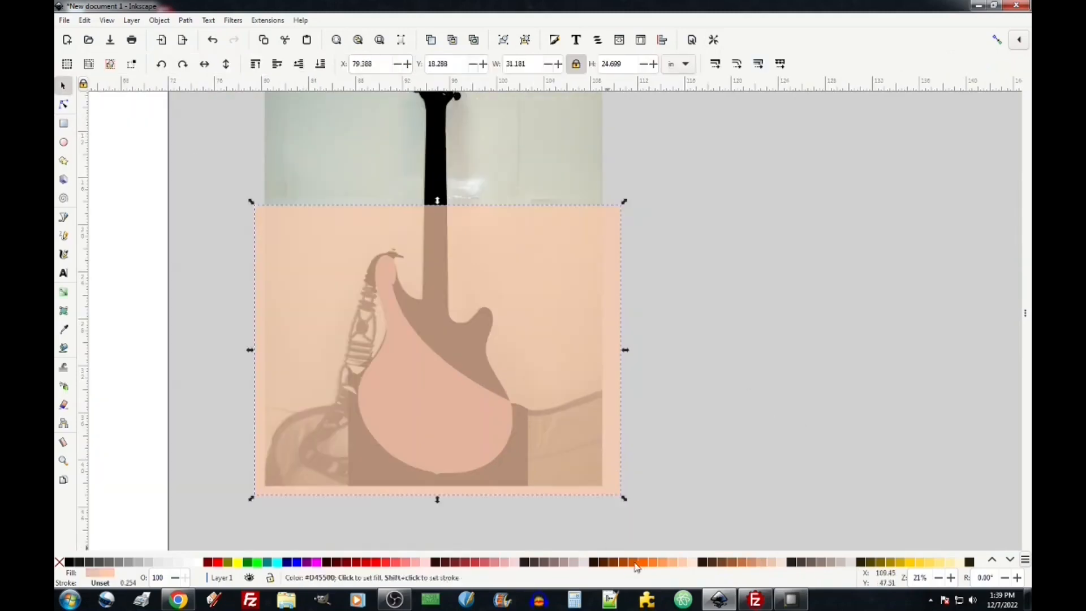
click(482, 562)
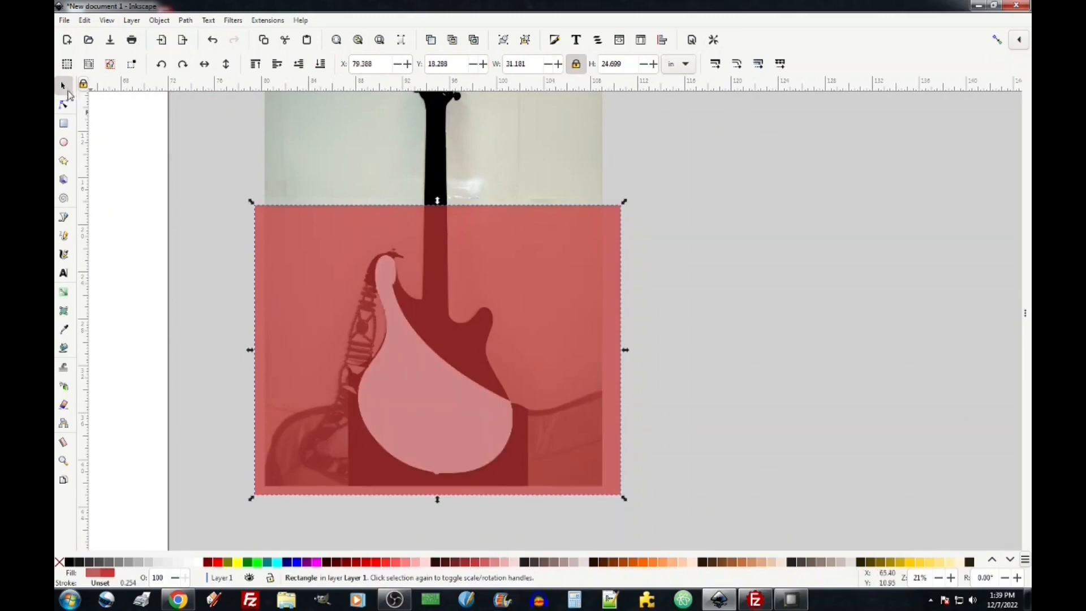
click(414, 430)
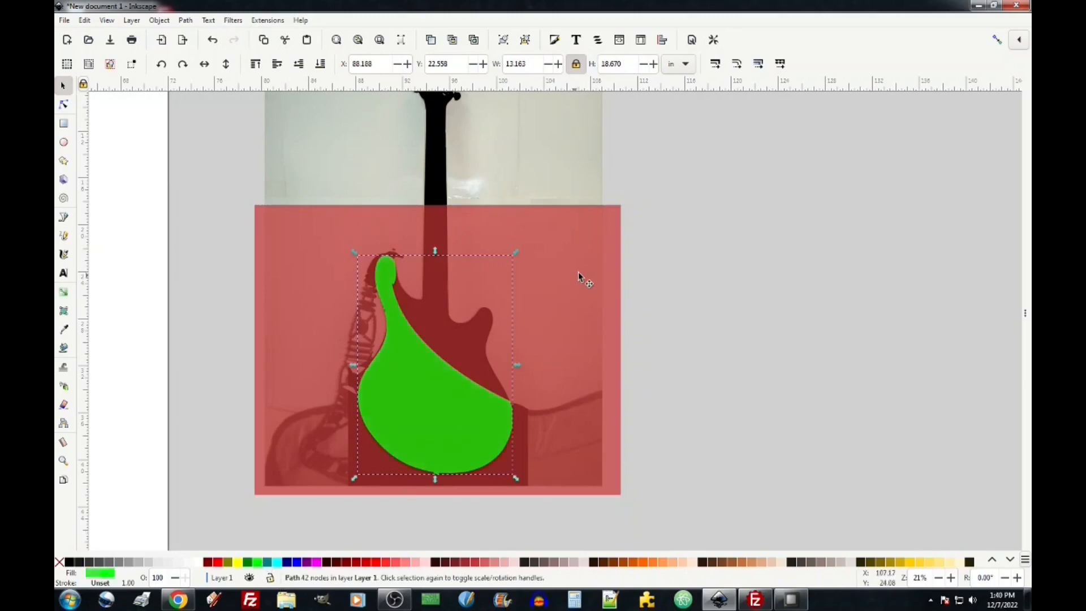
key(ctrl+z)
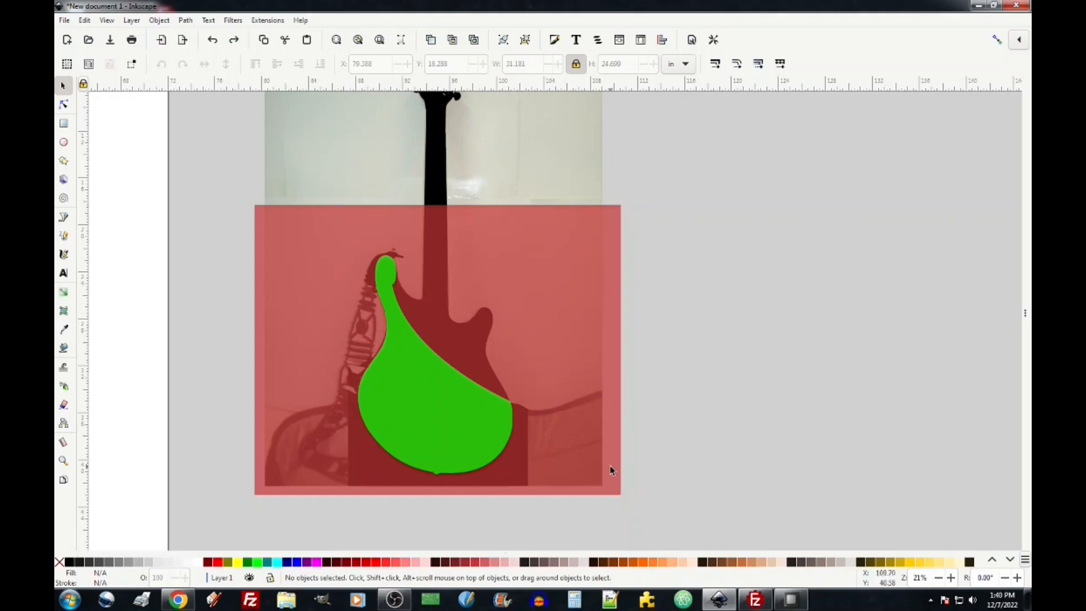
Convert the red rectangle to an editable path
key(n)
click(571, 253)
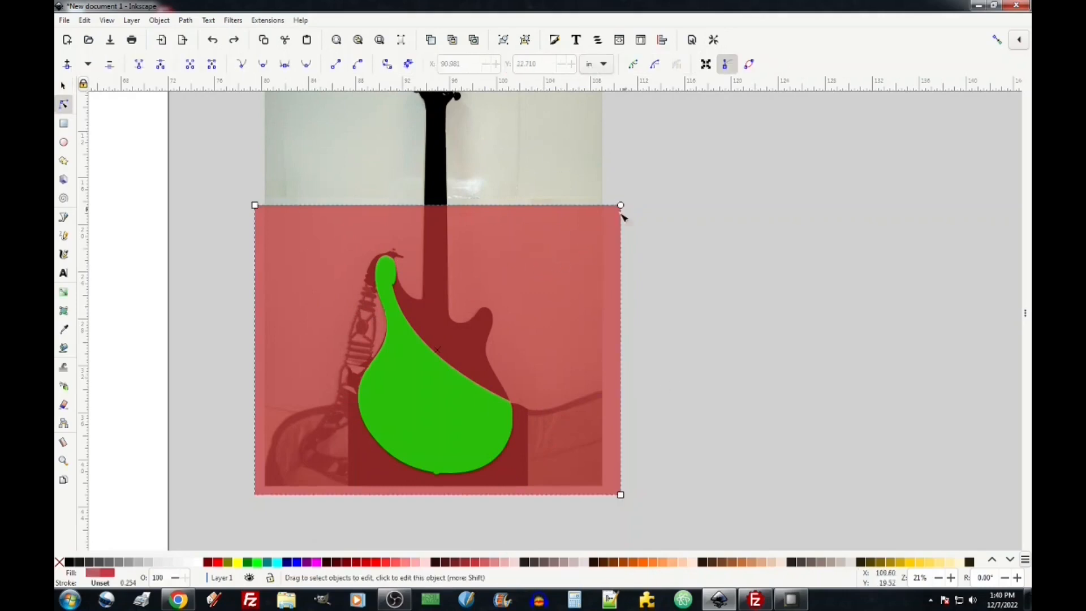
click(188, 20)
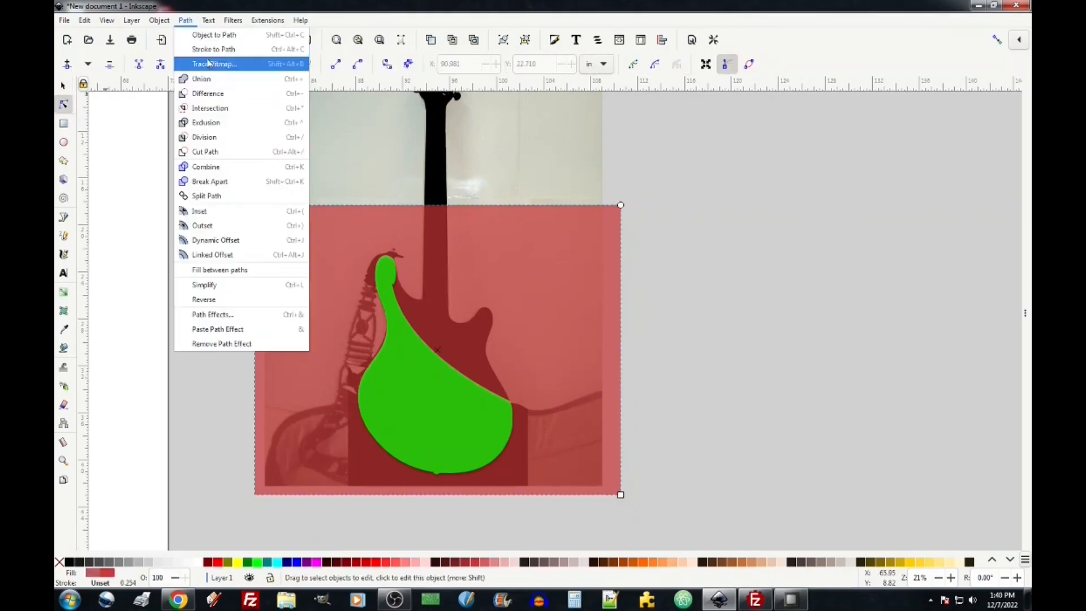
click(206, 38)
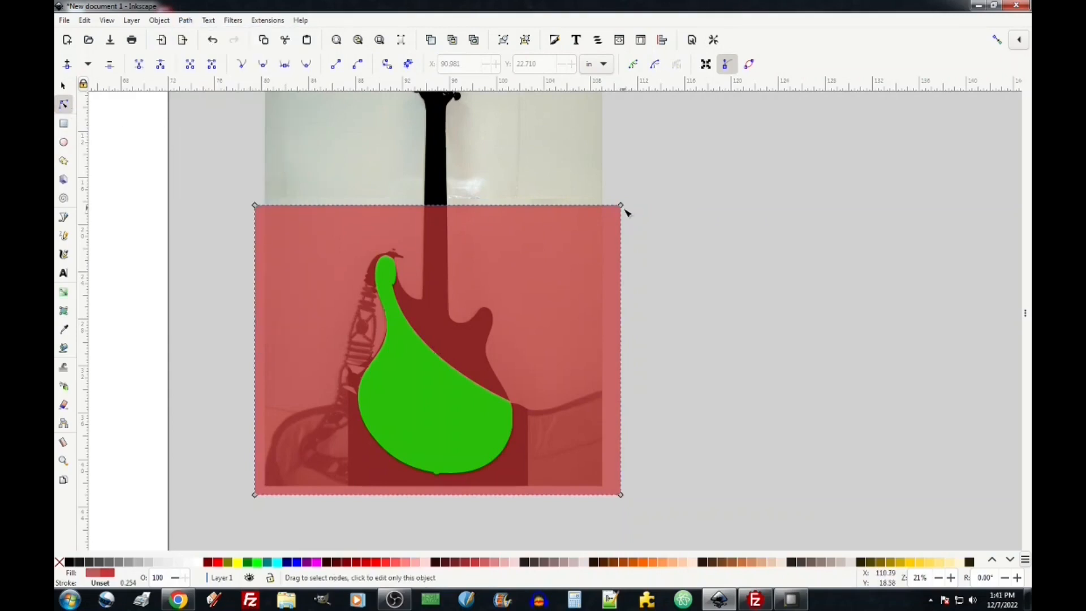
Pull the red path's upper-right corner in toward the body's lower-right edge and place an added node on the green trace's corner
drag(622, 207, 513, 406)
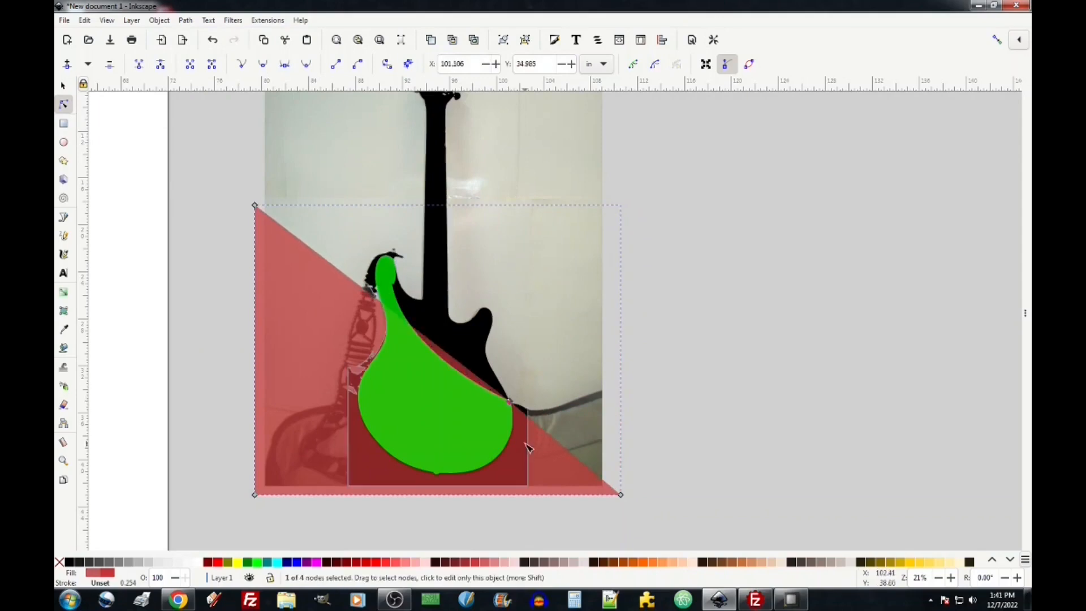
scroll(527, 446, up, 6)
drag(431, 336, 588, 394)
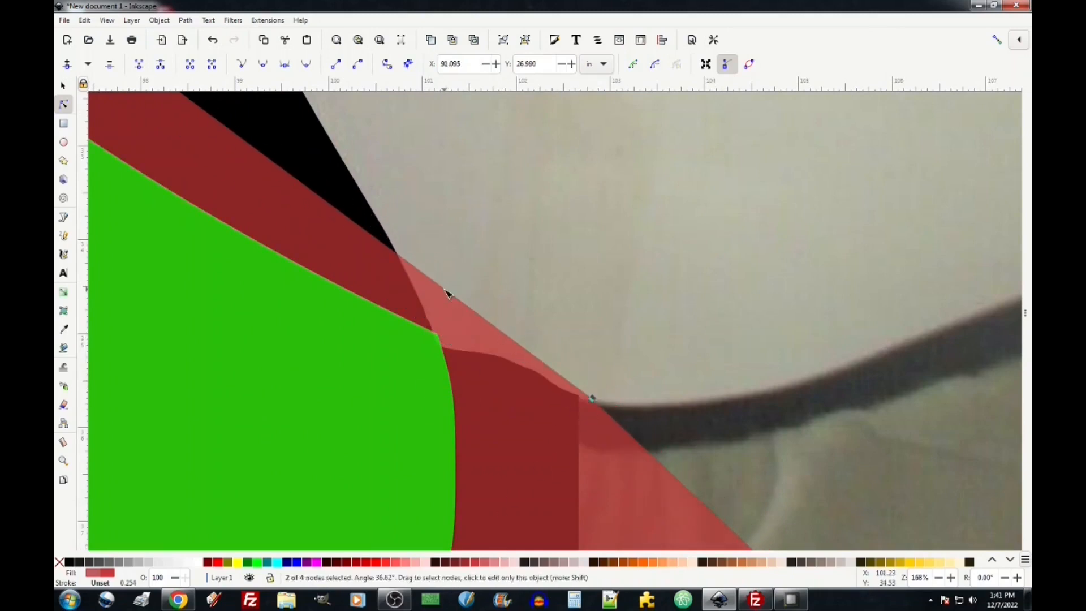
drag(447, 291, 437, 334)
Add nodes along the red path's diagonal edge and move them inside the green trace, following its curve up toward the long horn
double_click(224, 171)
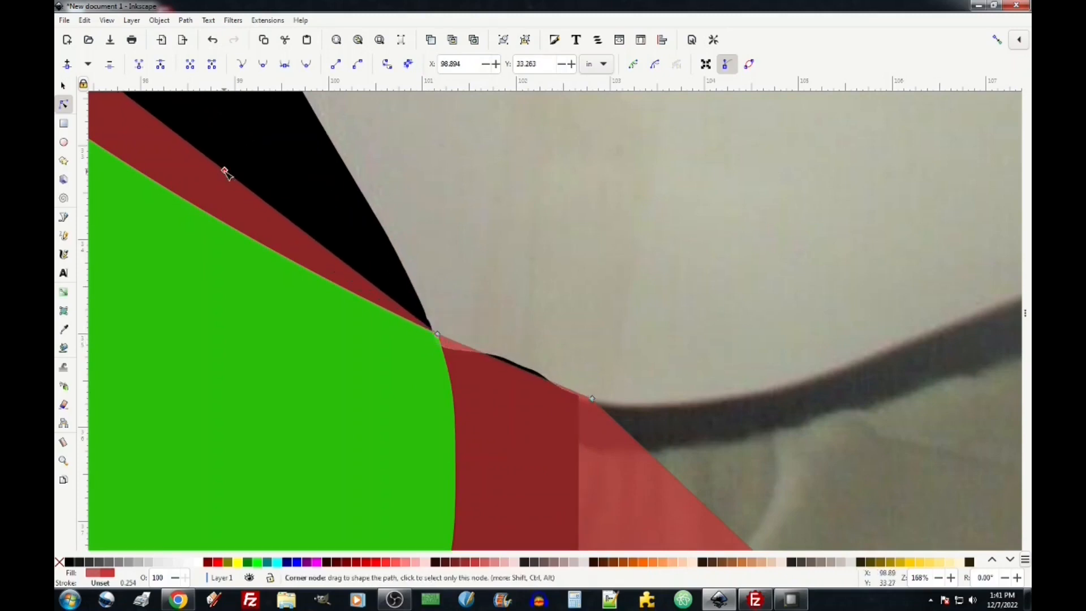
drag(227, 172, 162, 283)
scroll(184, 296, left, 6)
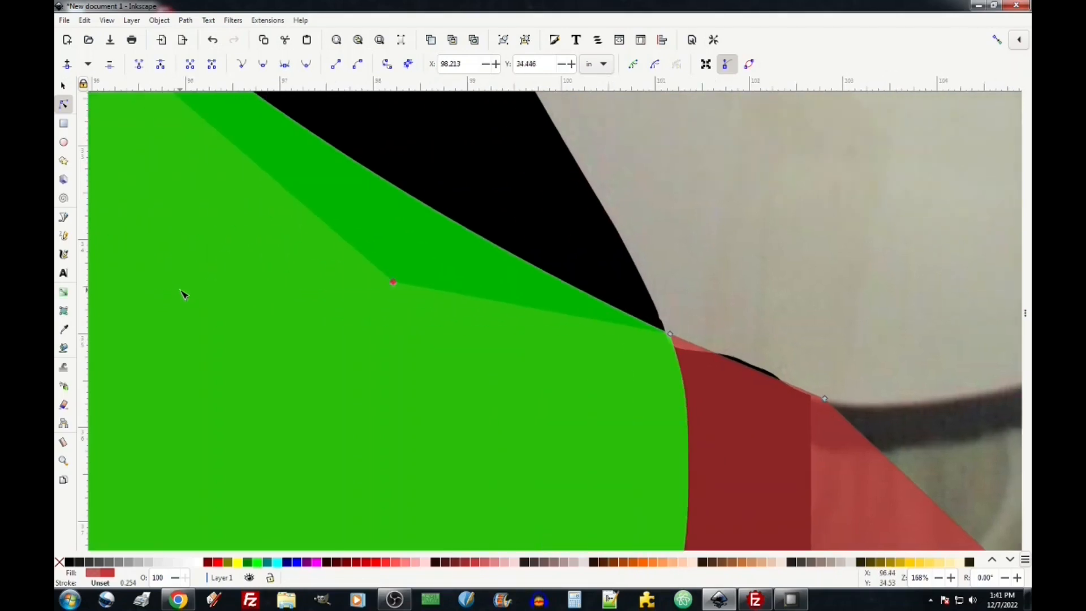
scroll(184, 295, down, 3)
scroll(182, 292, up, 5)
scroll(109, 165, left, 8)
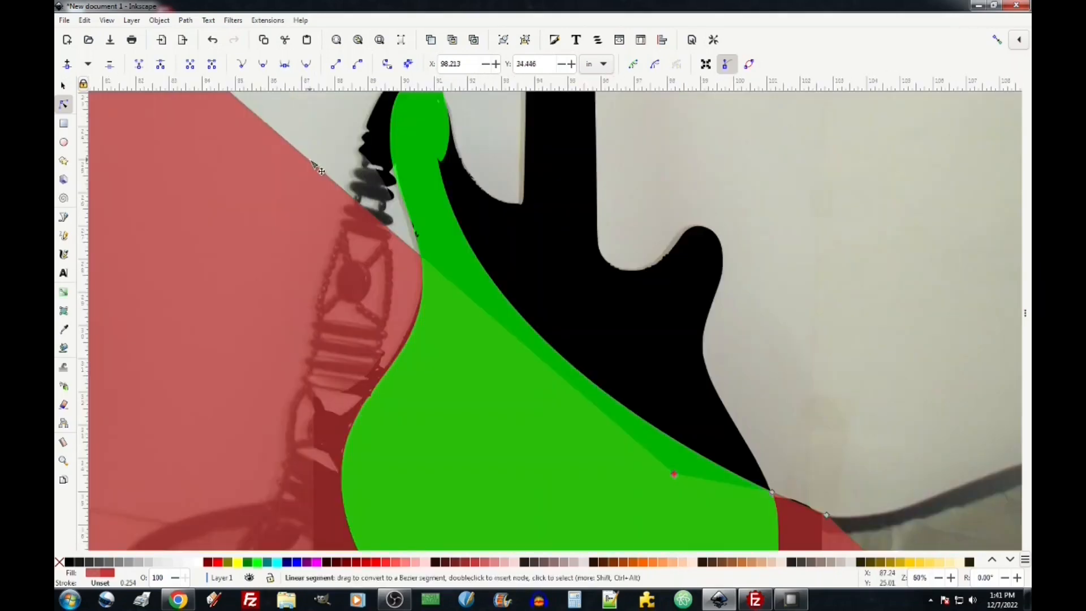
drag(310, 160, 522, 347)
drag(283, 138, 431, 215)
Add nodes to the red path's upper edge and pull them around the long horn's tip so it covers the strap end
key(ctrl+a)
scroll(432, 221, up, 6)
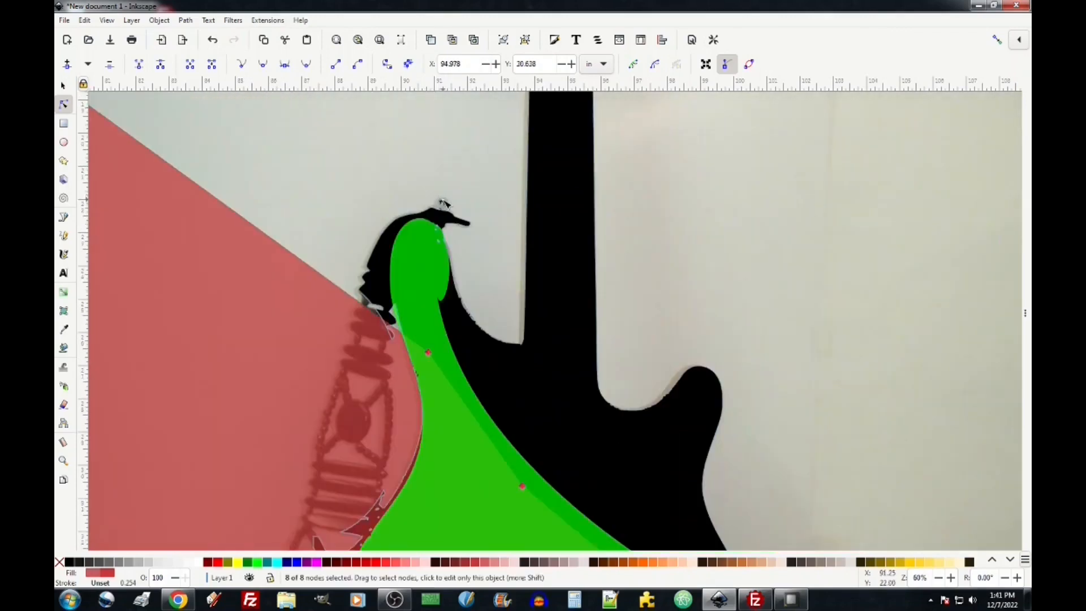
scroll(434, 227, up, 1)
click(222, 329)
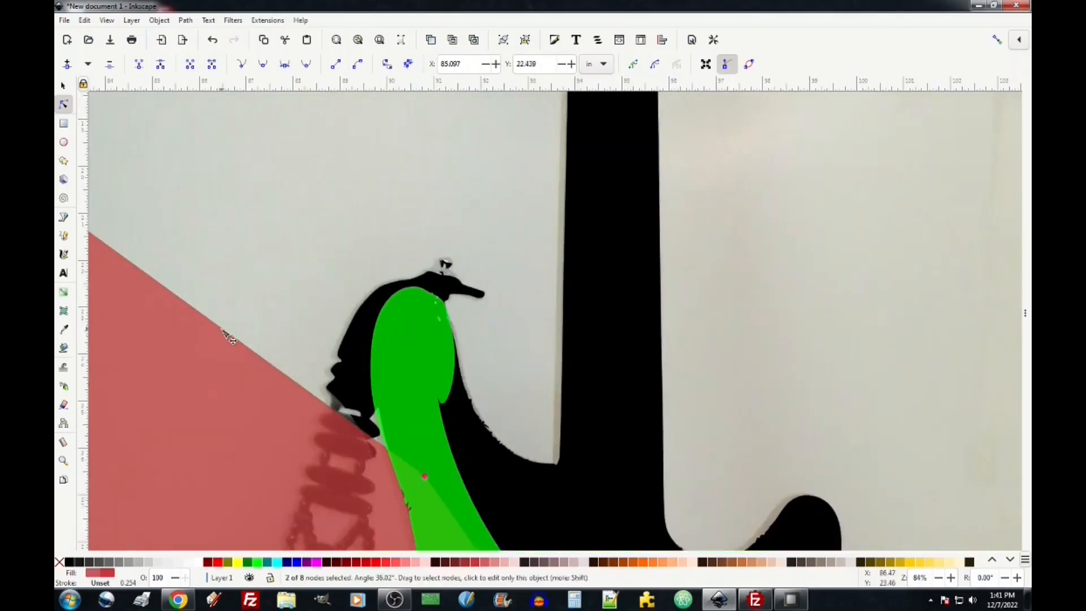
drag(222, 329, 518, 301)
click(339, 241)
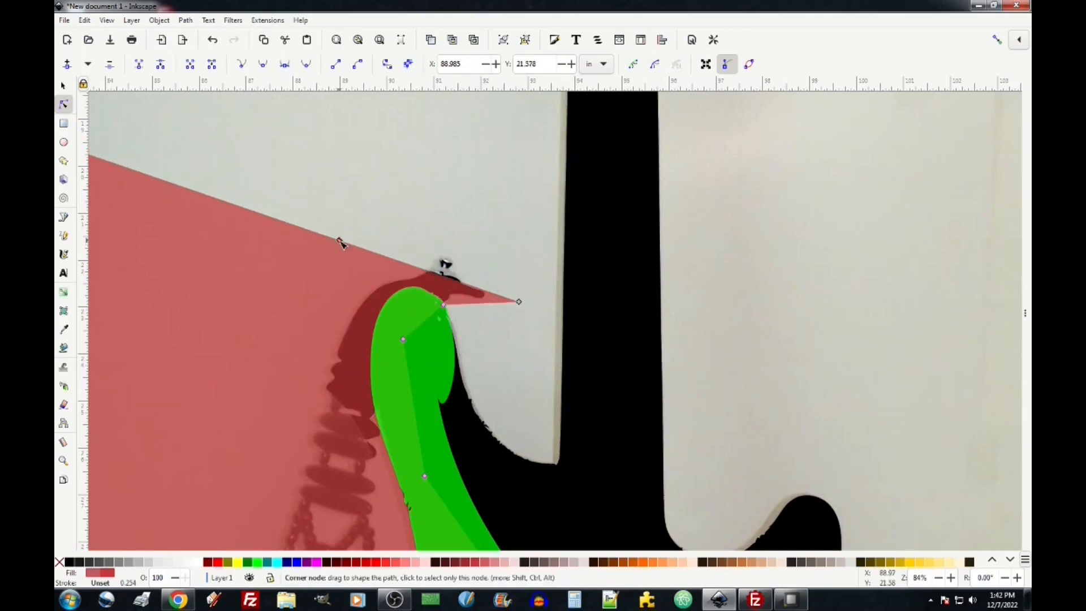
drag(350, 241, 464, 206)
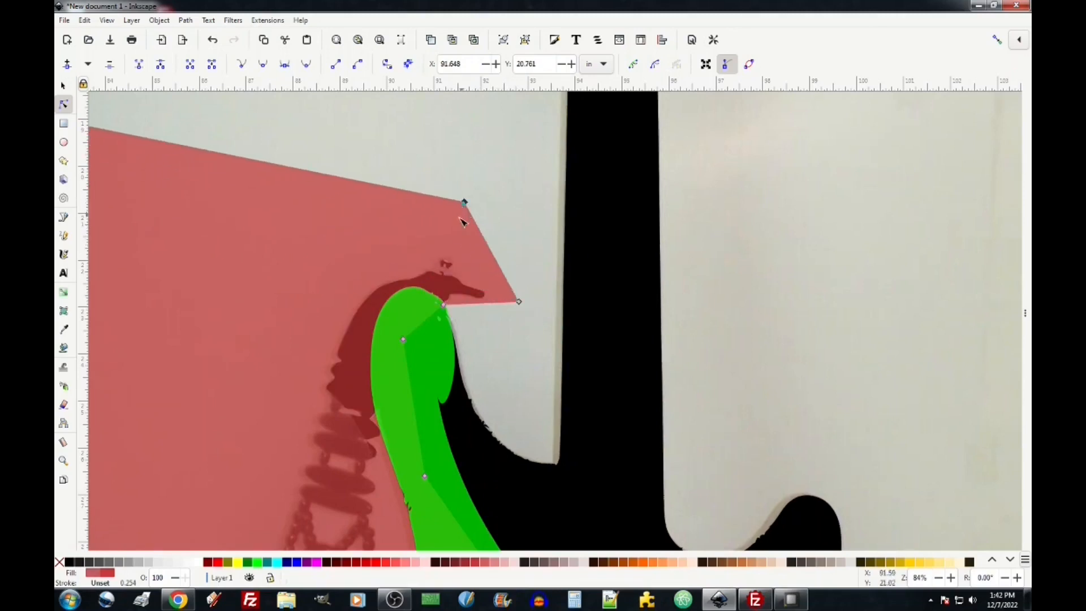
Raise the red path's node beside the body's lower-right edge so the path covers the remaining black strip
scroll(438, 143, down, 5)
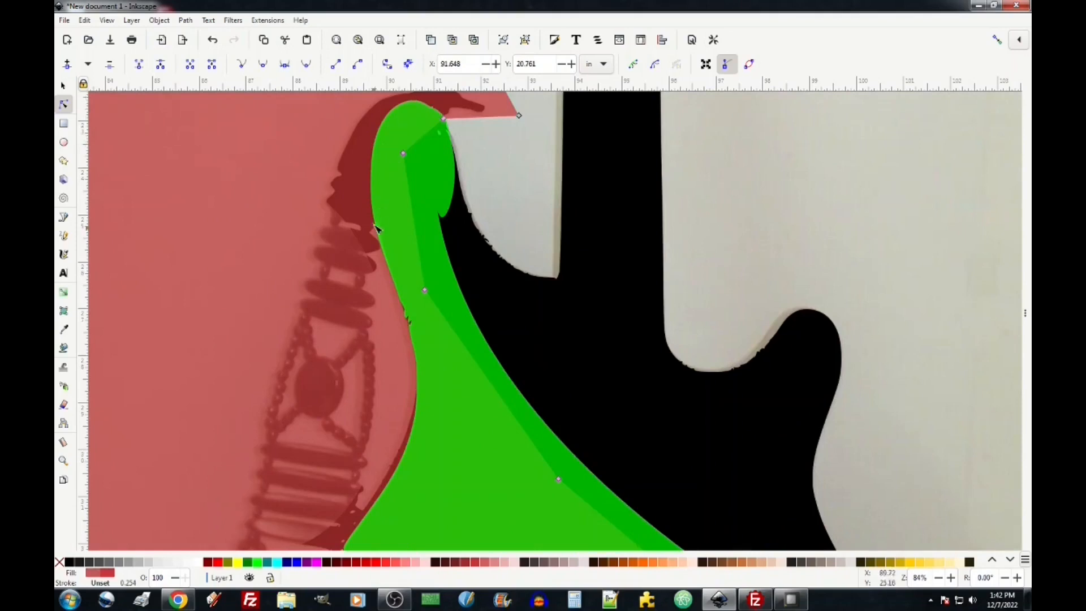
scroll(427, 478, down, 2)
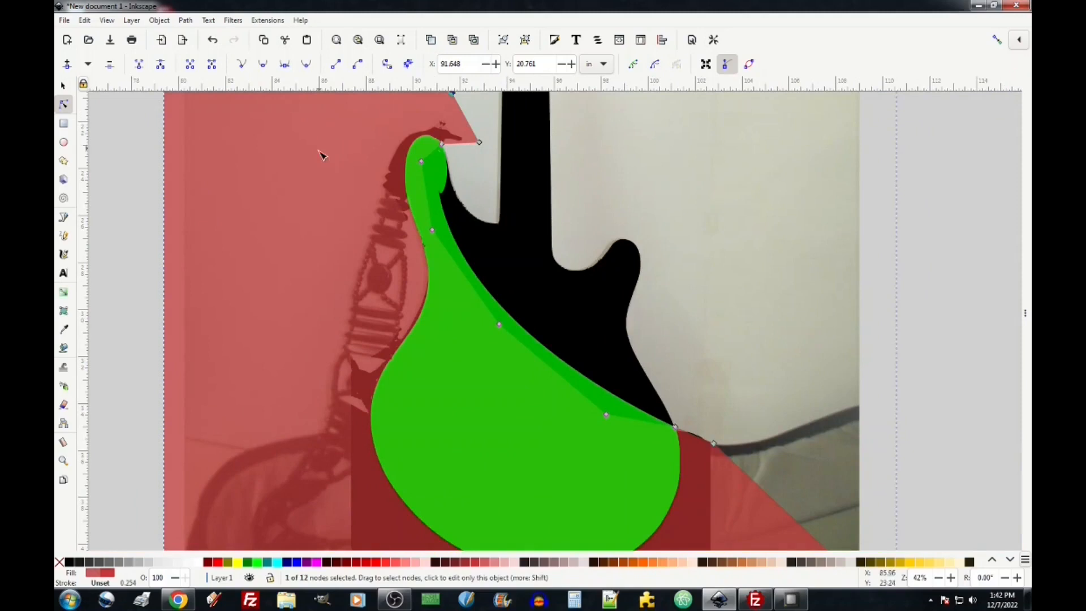
click(63, 85)
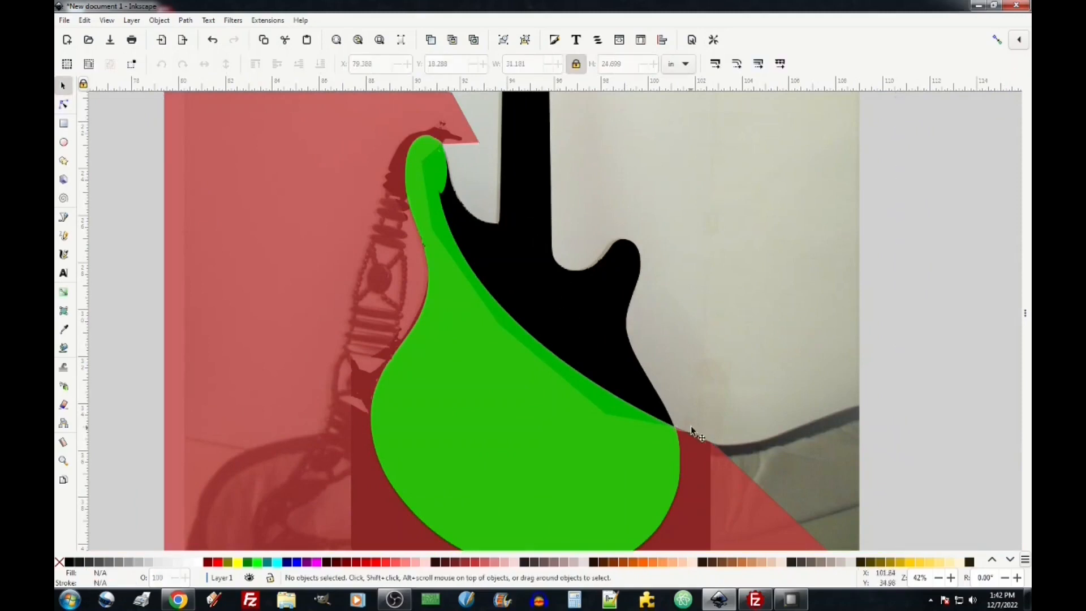
scroll(697, 439, up, 6)
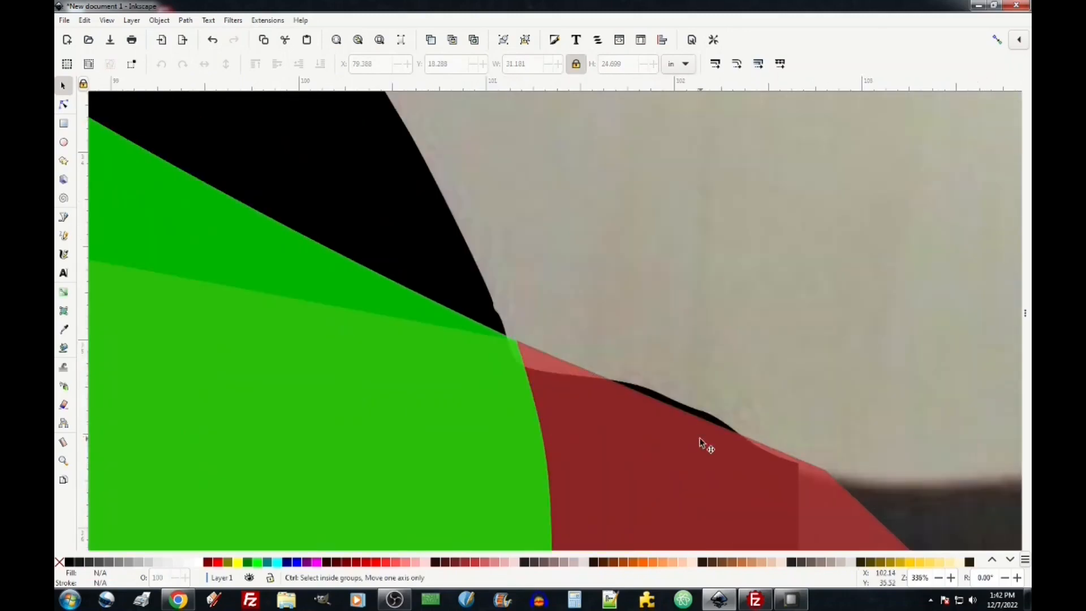
click(805, 463)
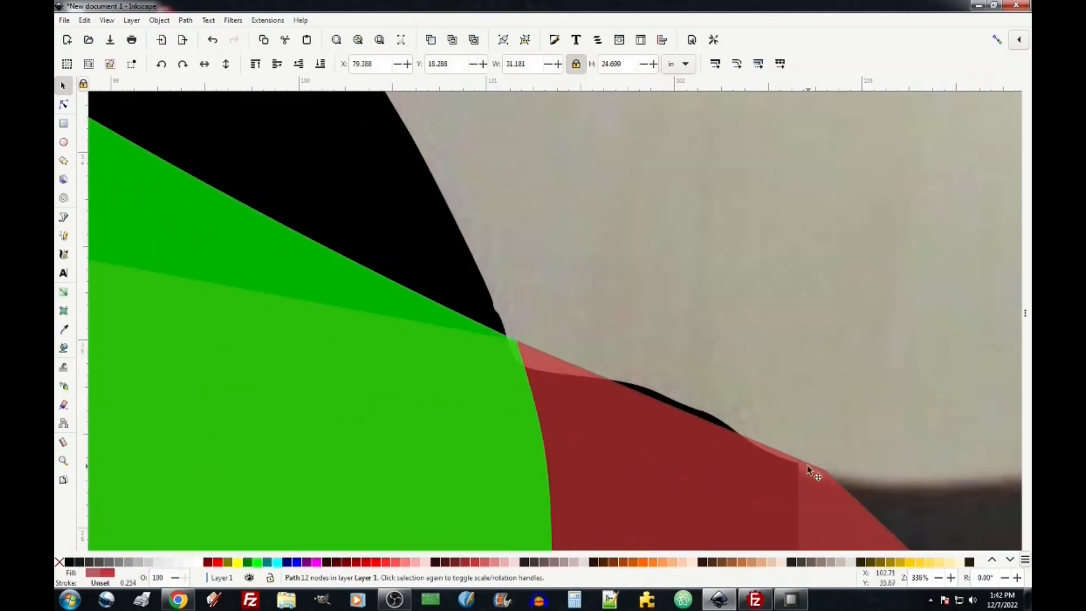
click(63, 104)
drag(825, 469, 812, 386)
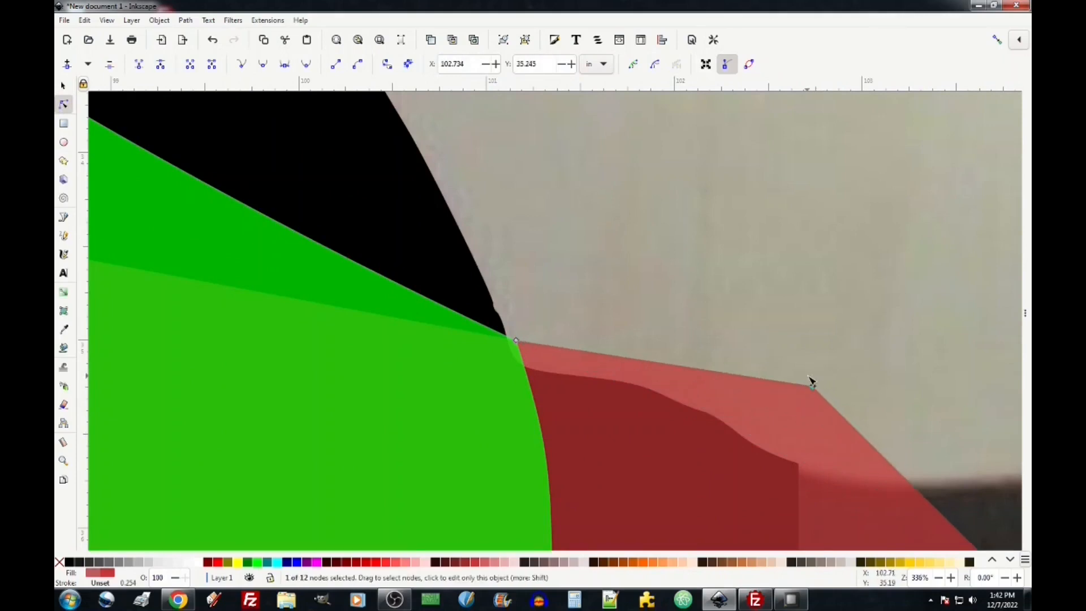
Subtract the red path from the black full-guitar silhouette with a Difference operation
scroll(813, 385, down, 9)
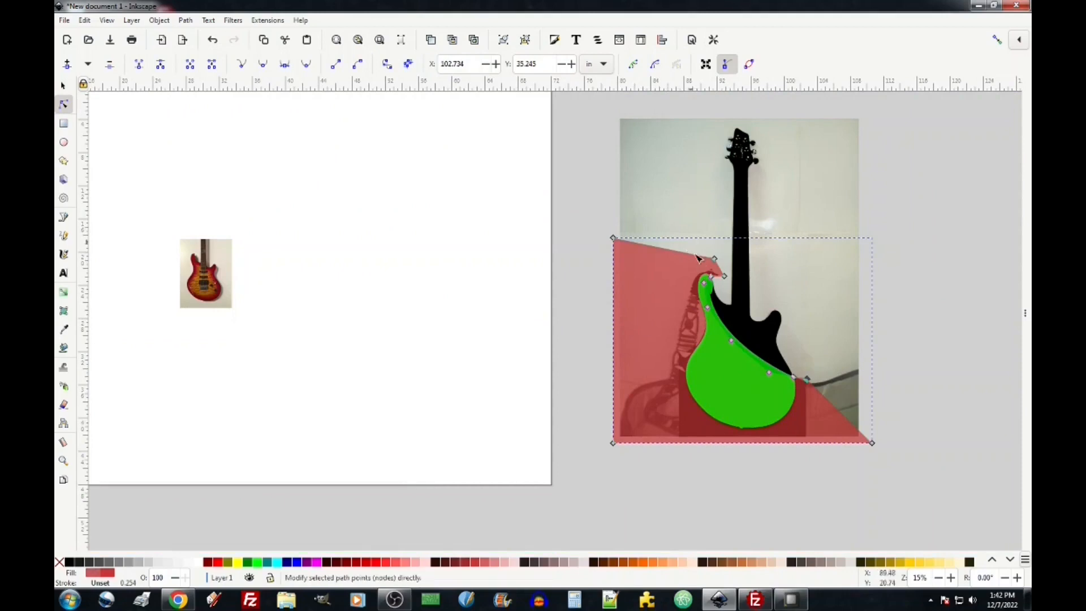
key(s)
shift+click(738, 208)
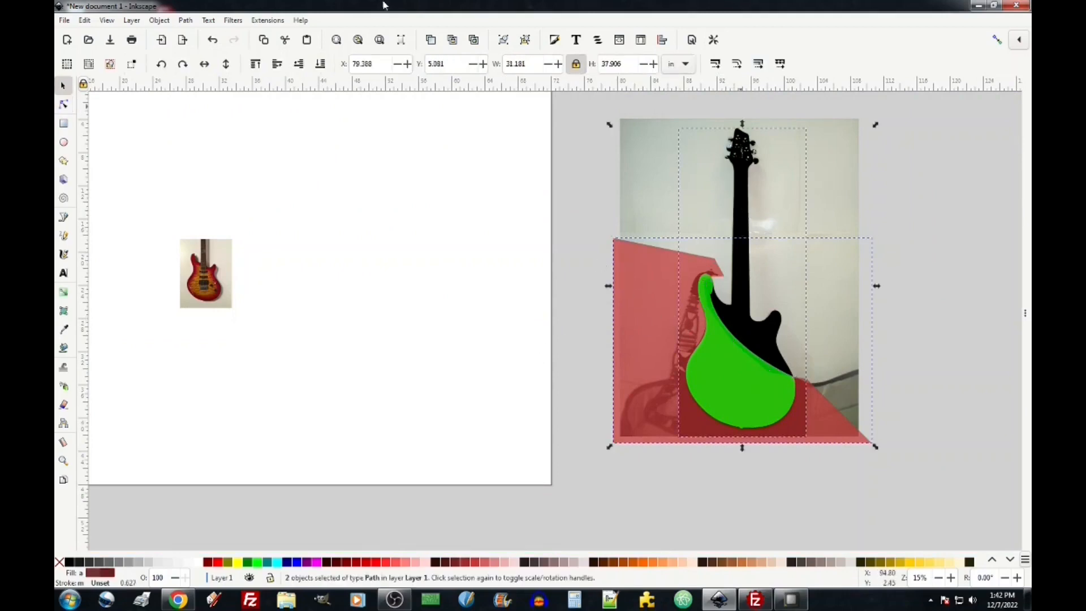
key(ctrl+minus)
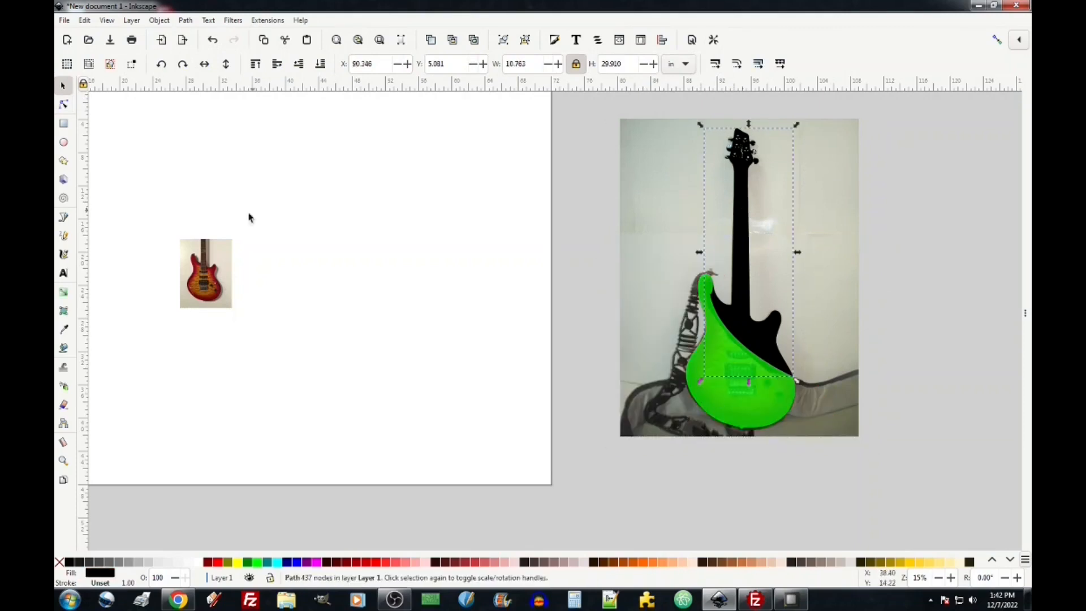
Move the large guitar photo off the silhouette and body trace onto the page area to their left
scroll(751, 408, up, 2)
click(696, 396)
drag(918, 398, 134, 424)
scroll(794, 465, up, 2)
scroll(794, 466, down, 3)
scroll(822, 359, up, 3)
scroll(822, 357, down, 3)
Merge the black neck silhouette and the green body trace into a single guitar path with a Union operation
shift+click(782, 328)
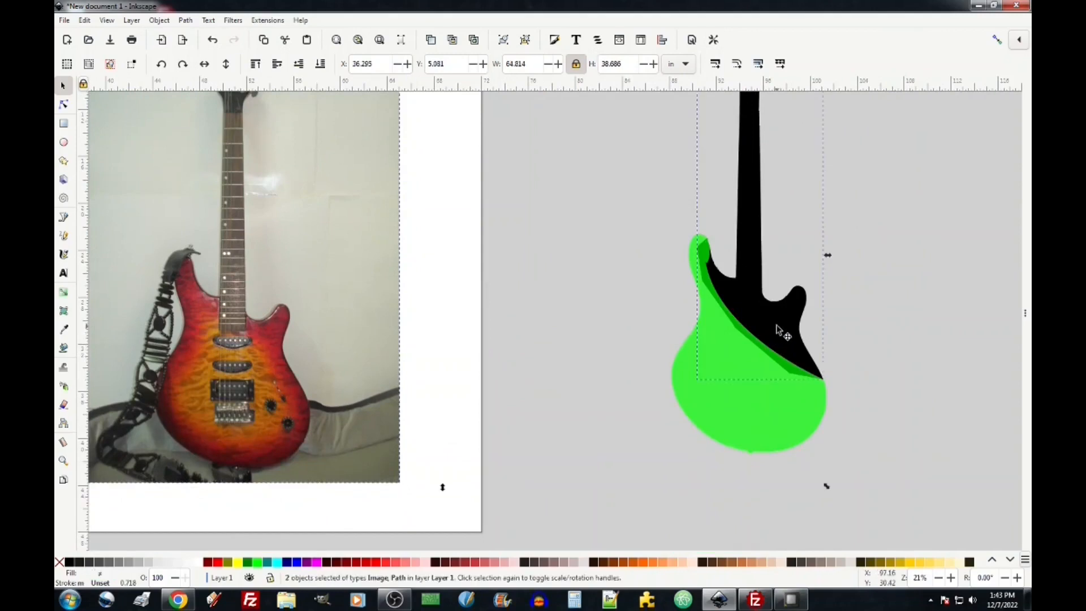
shift+click(775, 440)
key(ctrl+plus)
drag(749, 164, 763, 396)
scroll(856, 411, up, 1)
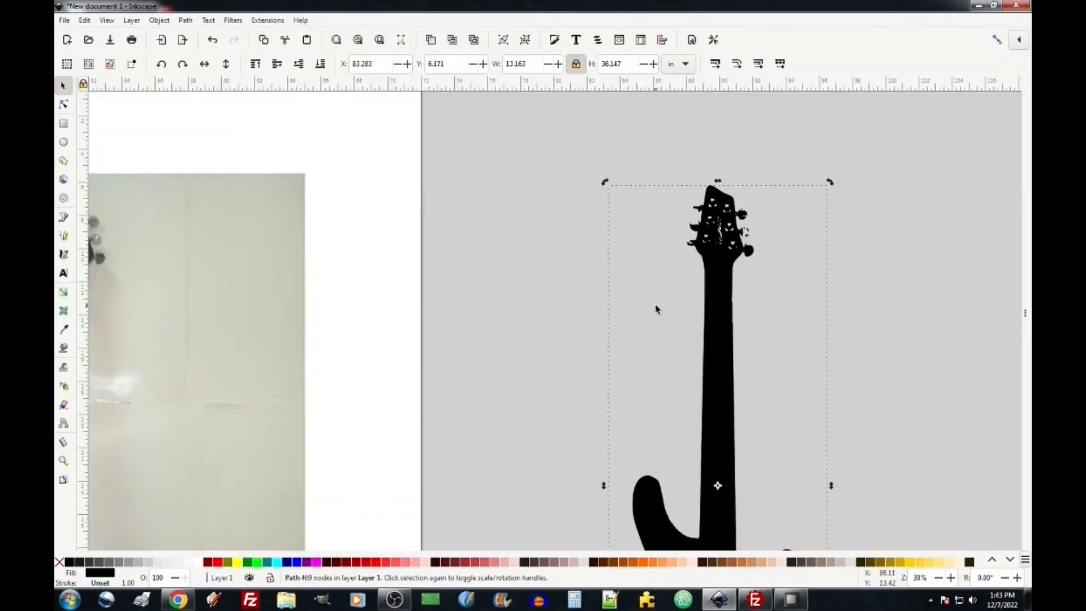
Paste a copy of the merged guitar silhouette onto the page and place it in the page's left part
scroll(664, 309, down, 4)
click(713, 266)
click(384, 327)
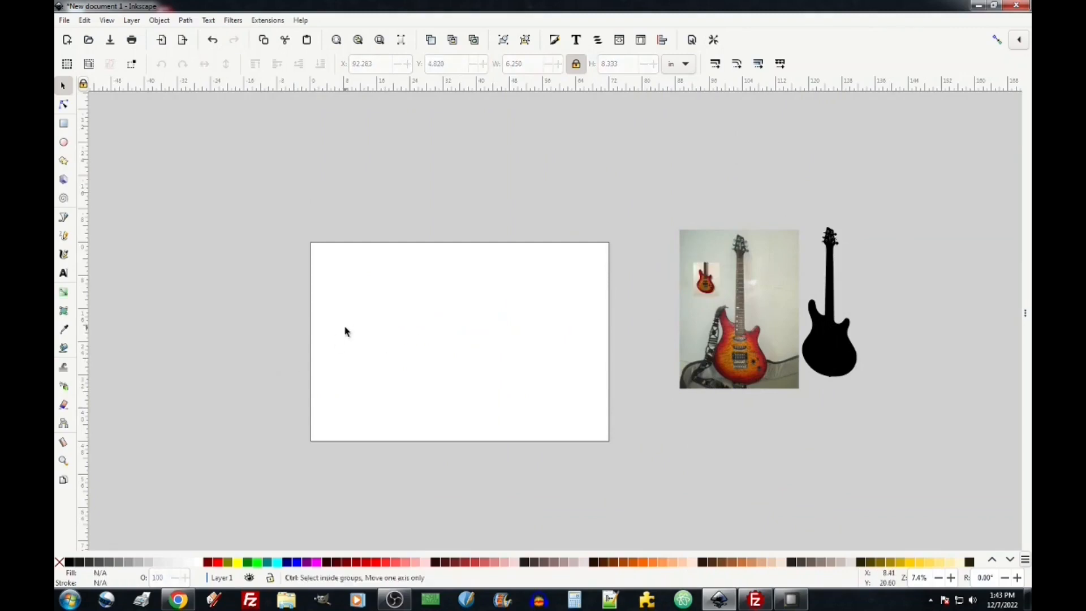
key(ctrl+v)
drag(341, 348, 373, 371)
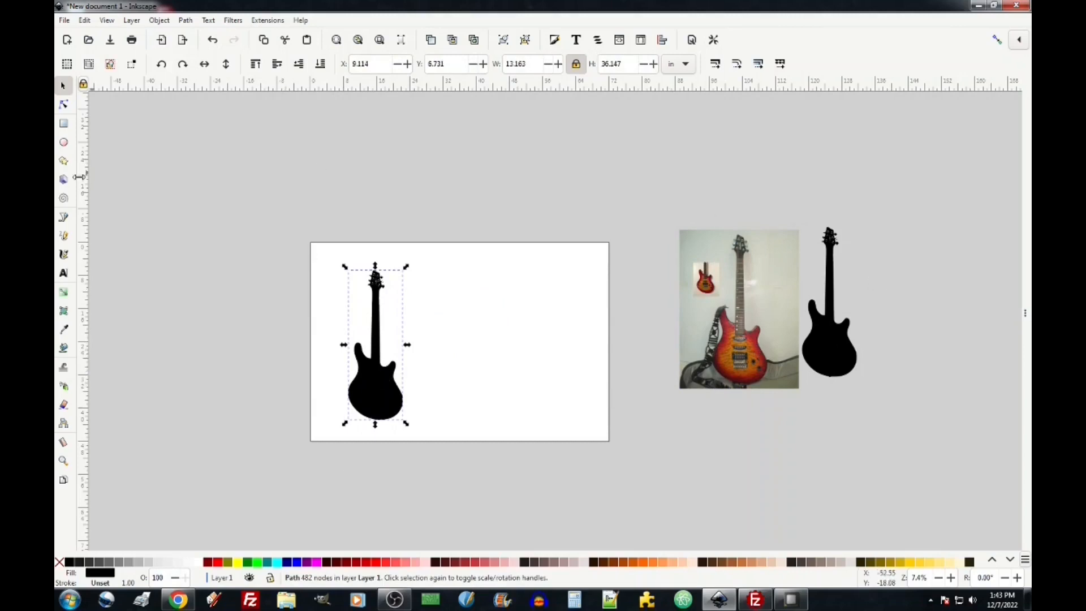
Try the Simplify operation on the pasted silhouette to smooth its jagged edges
scroll(379, 355, up, 6)
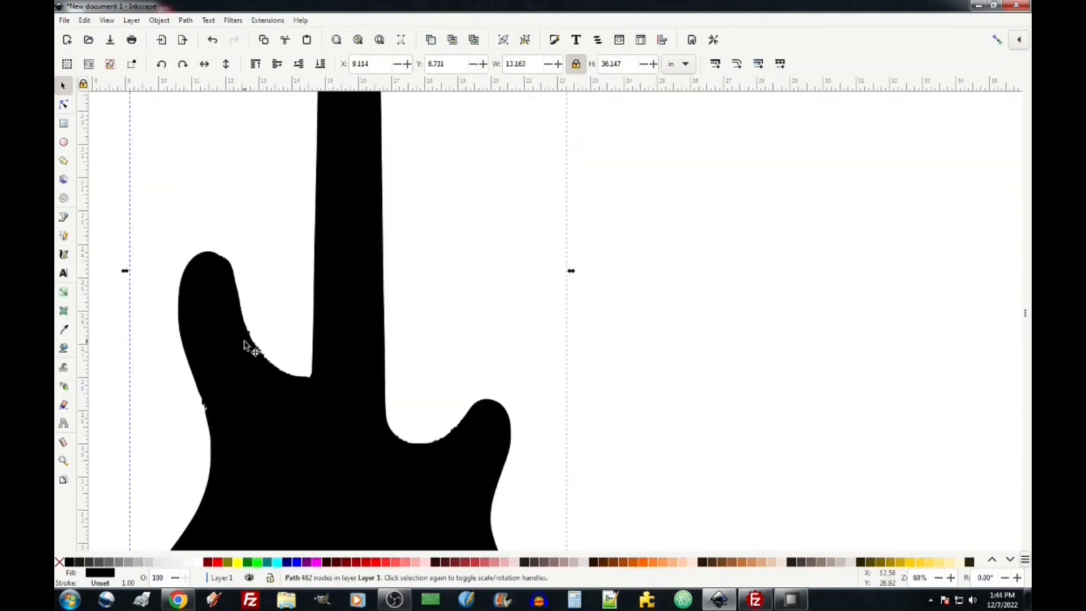
scroll(282, 348, up, 4)
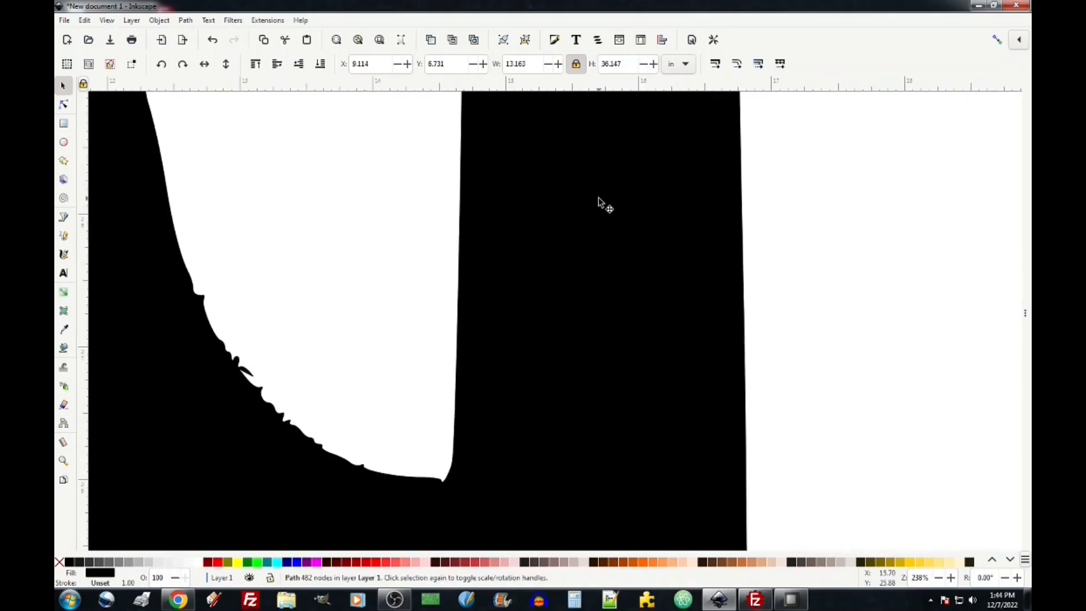
click(186, 21)
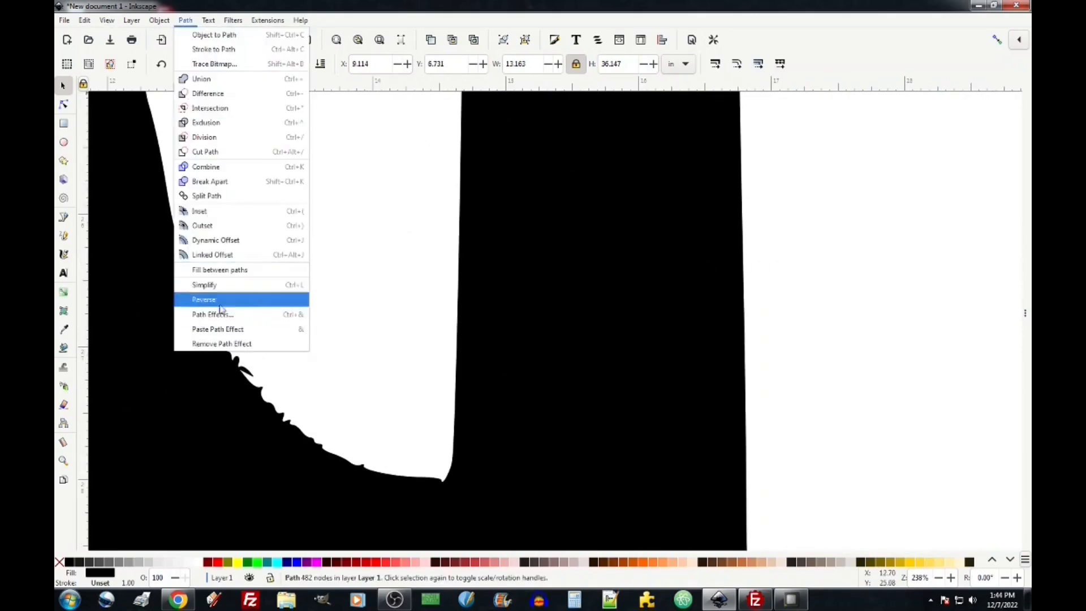
click(215, 285)
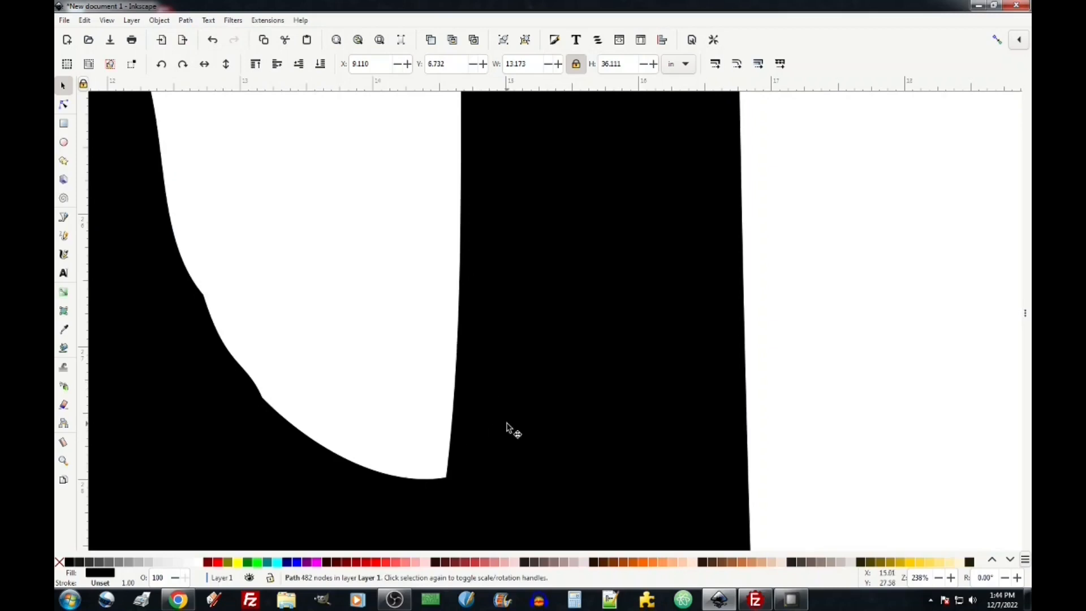
scroll(509, 428, down, 4)
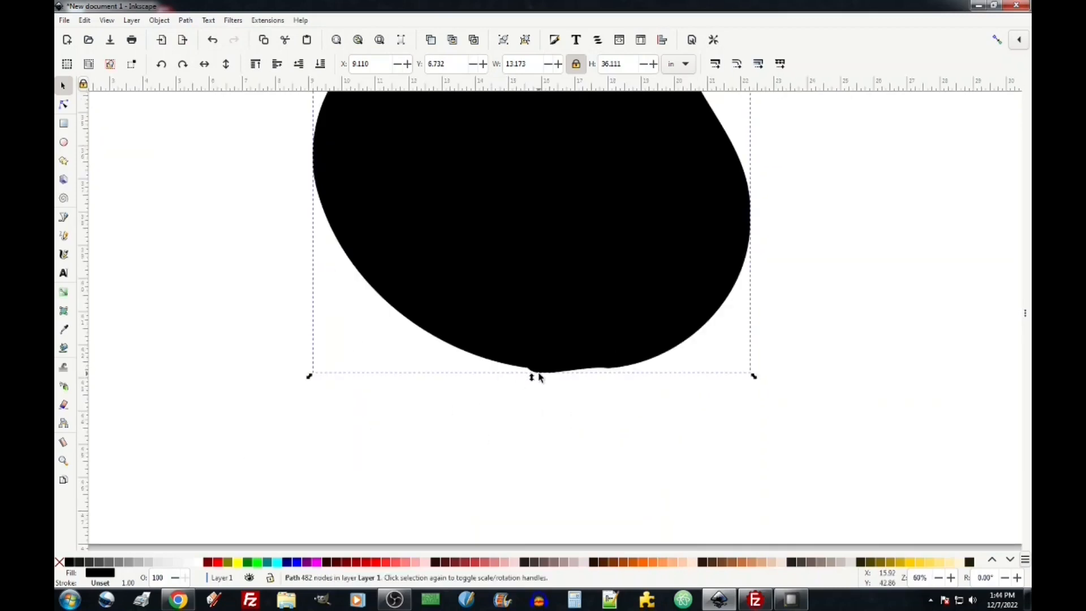
key(ctrl+z)
Delete the nodes of the strap-button bump at the body's lower edge and adjust the remaining handles to follow the body curve
scroll(537, 377, up, 5)
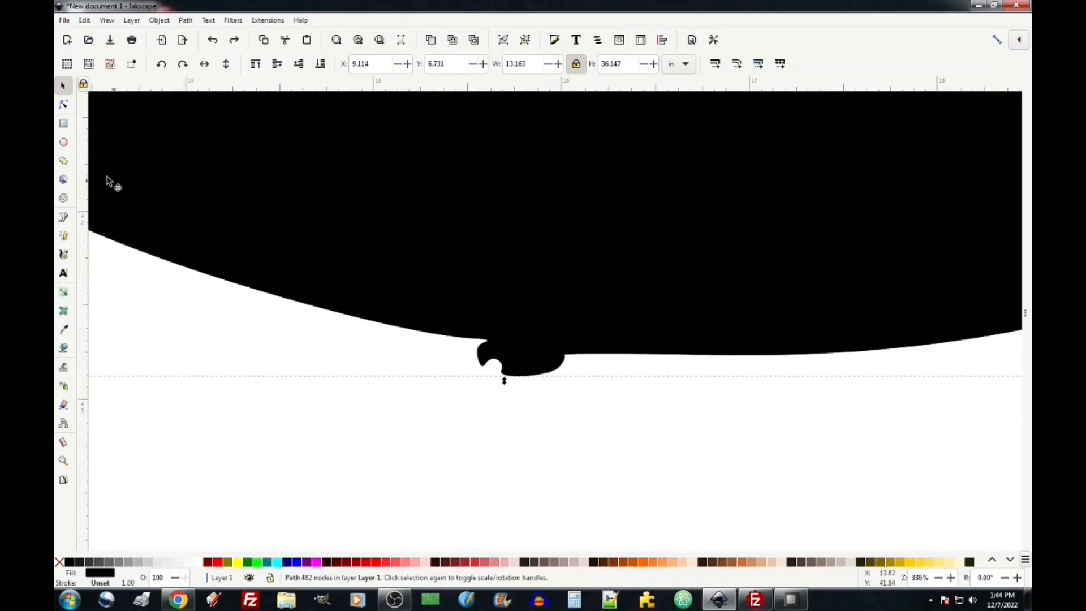
key(n)
drag(452, 355, 562, 406)
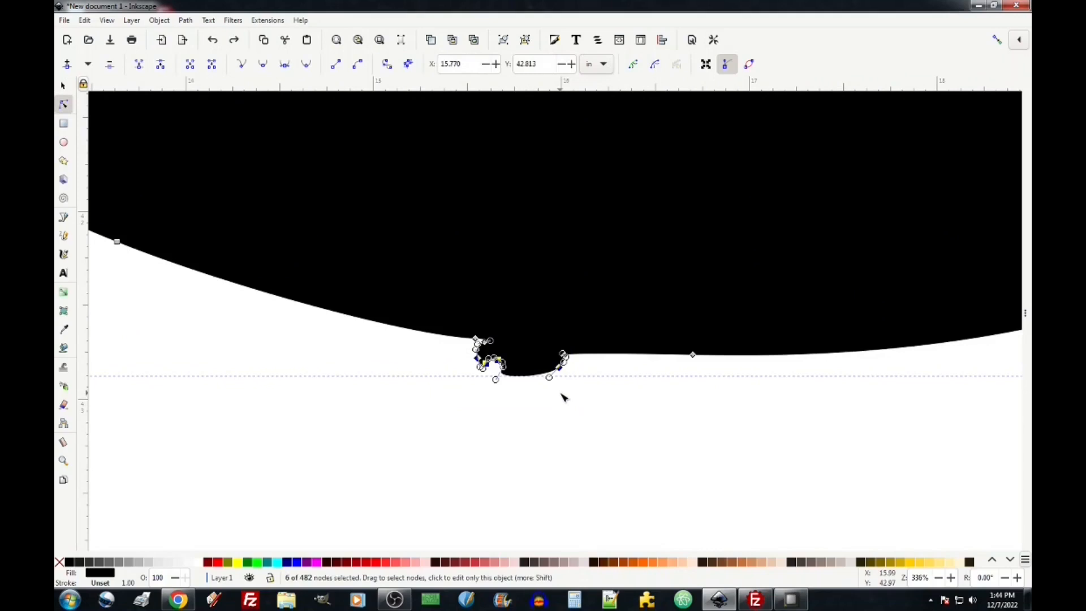
key(Delete)
drag(584, 380, 519, 349)
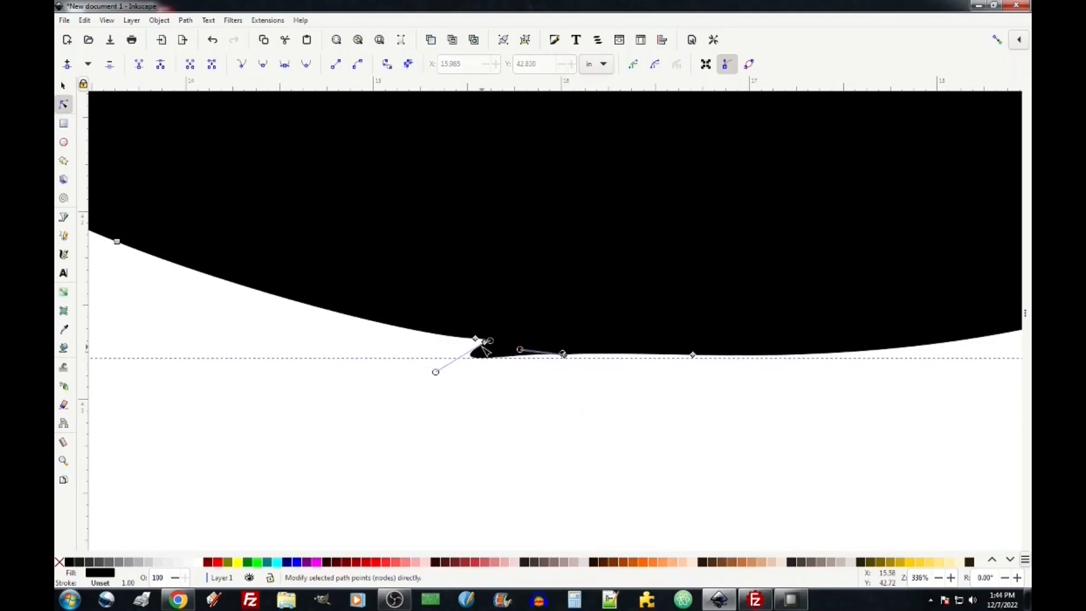
drag(436, 373, 507, 342)
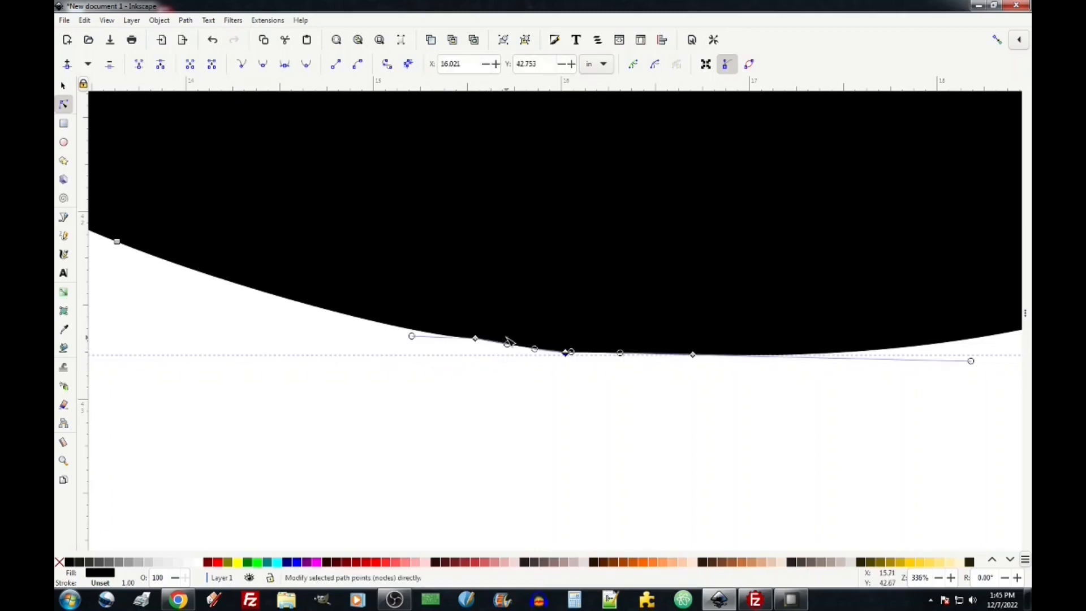
Simplify the cleaned-up guitar silhouette path
key(s)
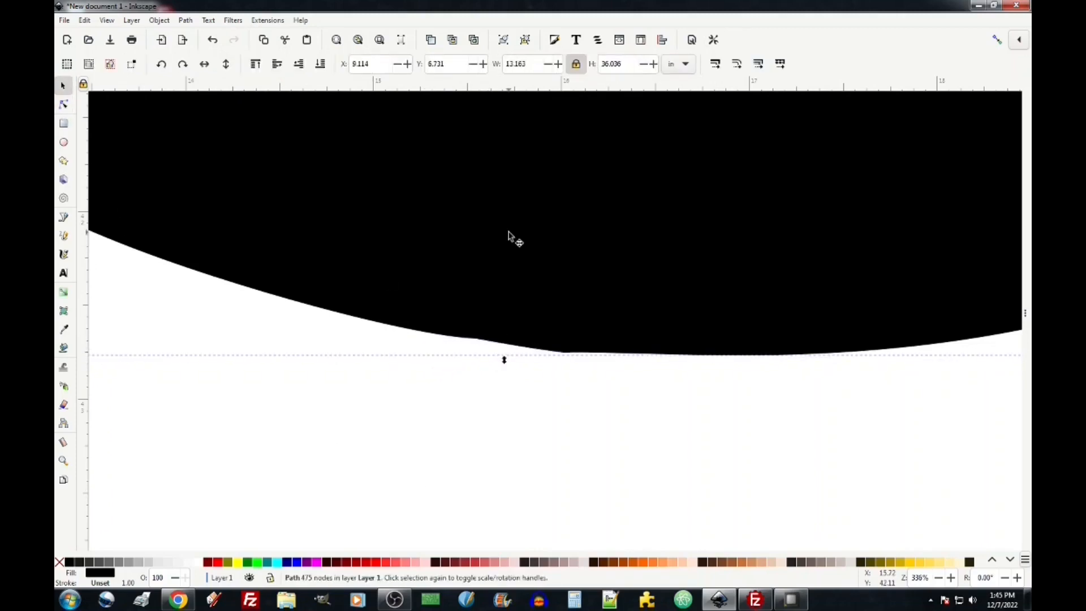
key(ctrl+l)
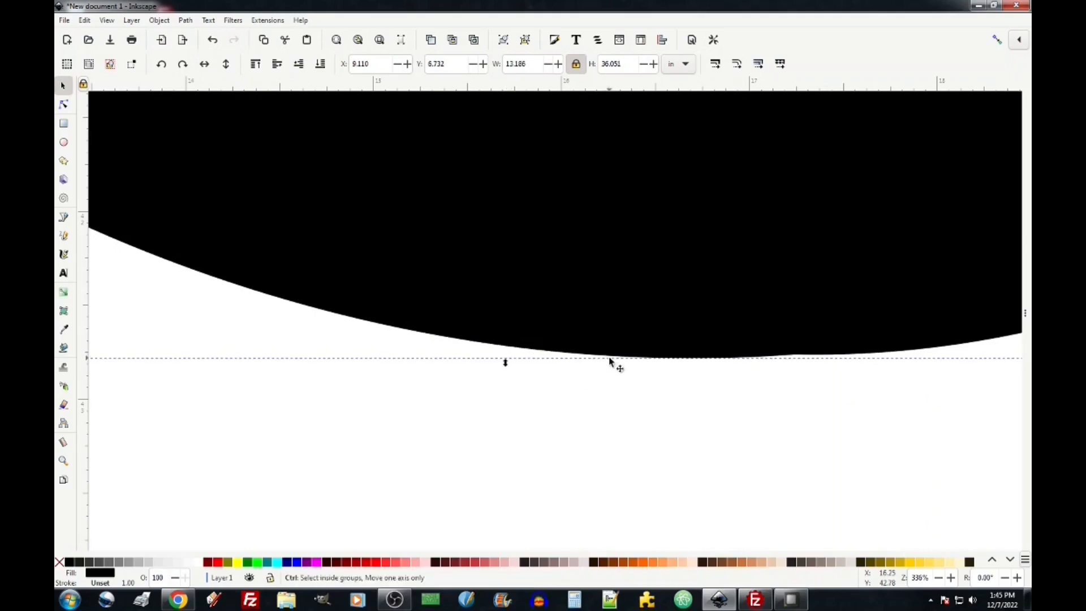
ctrl+scroll(613, 368, down, 5)
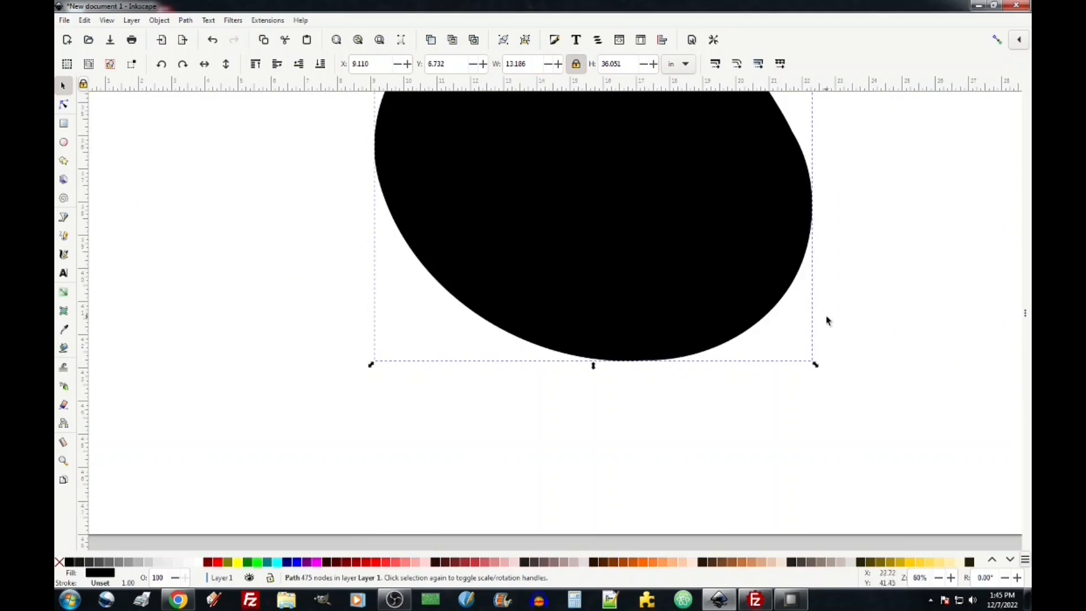
Make the corner node on the long horn's inner curve smooth and adjust the neighbouring nodes and handles into one continuous curve
scroll(554, 355, up, 10)
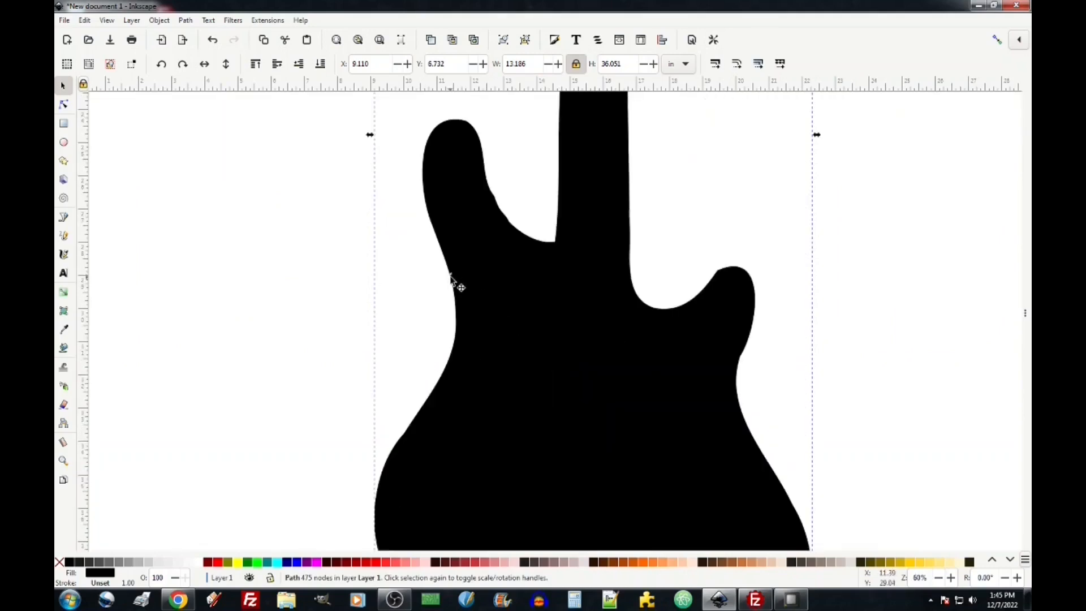
double_click(451, 280)
scroll(456, 281, up, 4)
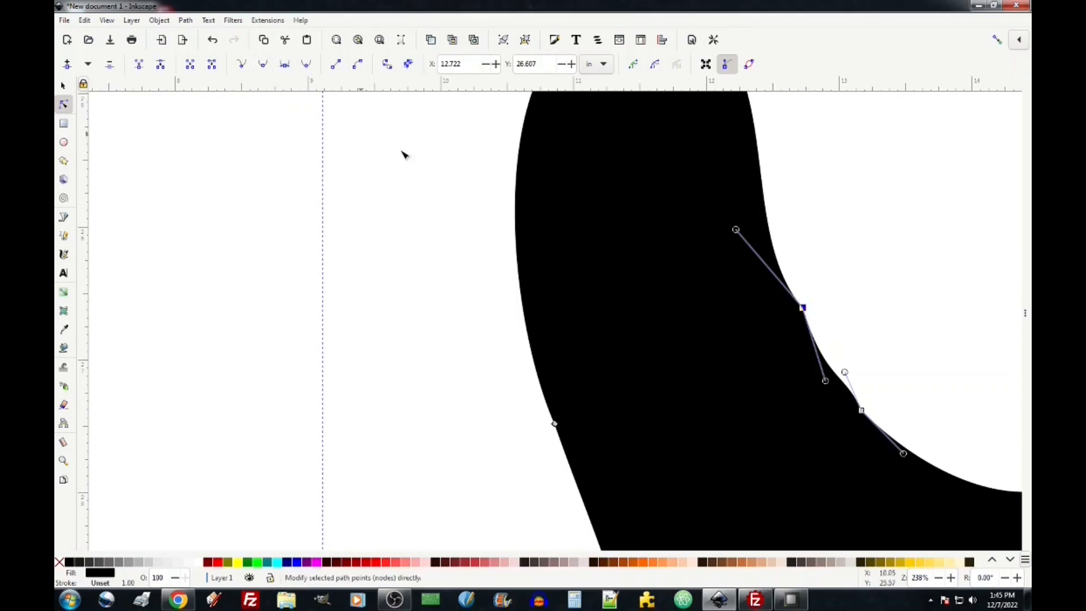
click(262, 64)
drag(736, 230, 788, 250)
click(860, 410)
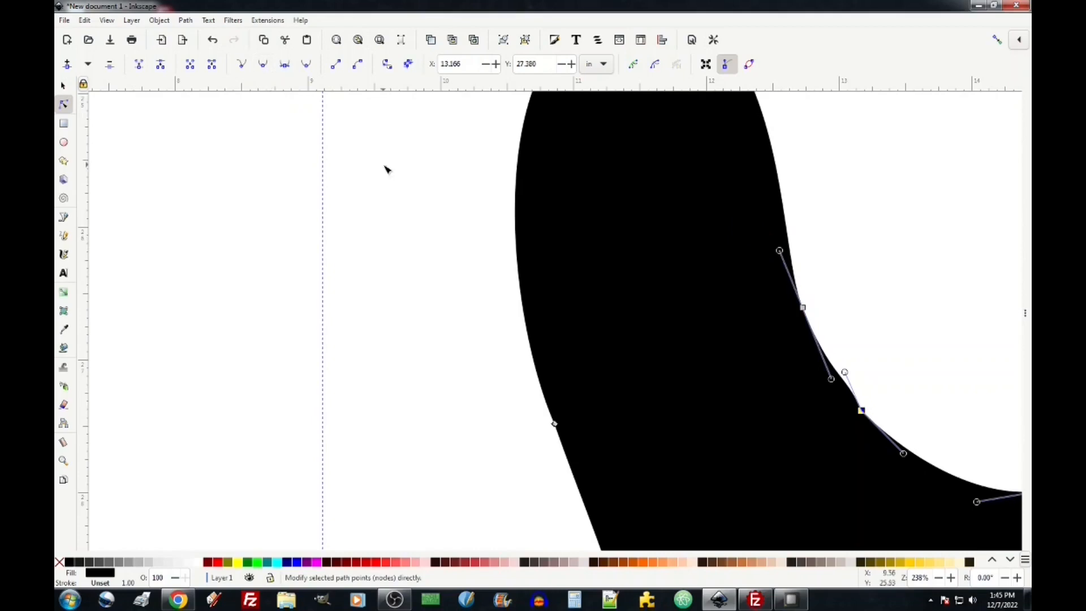
drag(844, 371, 851, 398)
drag(780, 251, 784, 272)
drag(802, 310, 794, 289)
drag(830, 359, 808, 335)
Examine the simplified path's nodes around the lower body, horns, neck and headstock
scroll(786, 258, down, 3)
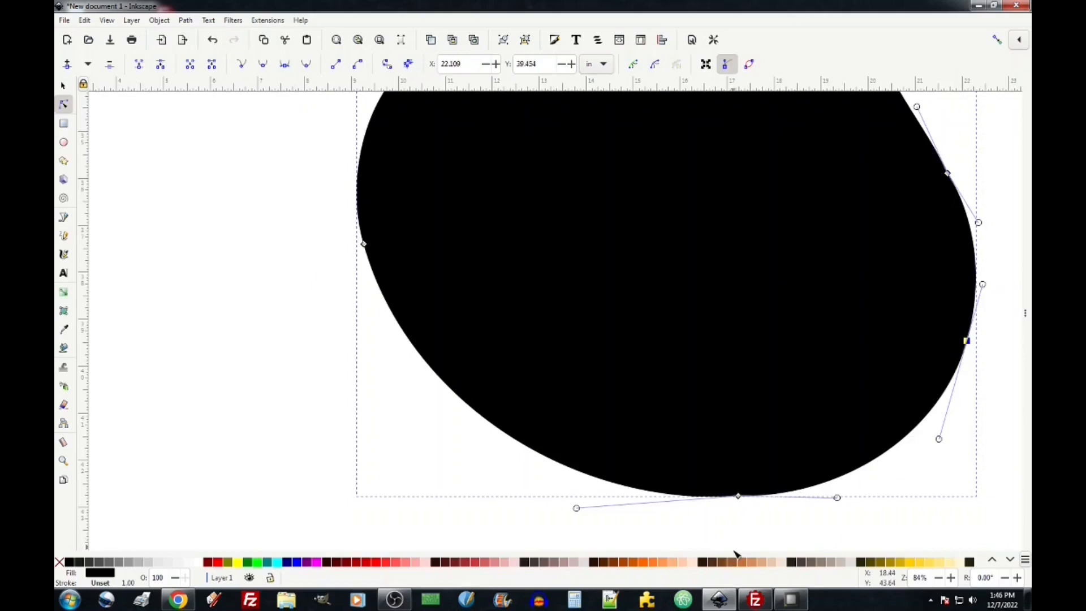
click(738, 496)
click(363, 246)
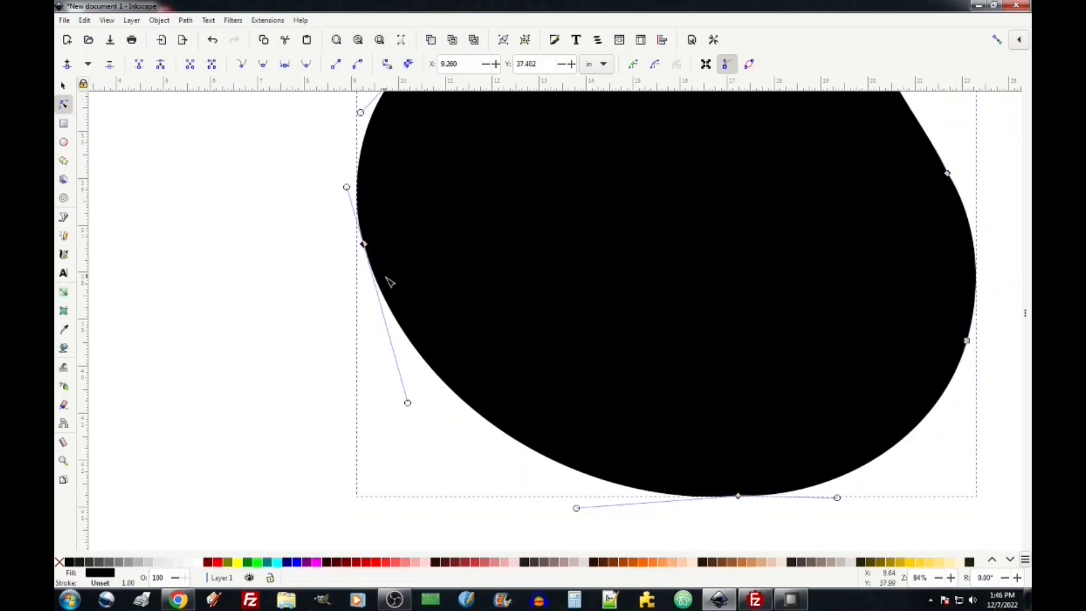
scroll(396, 302, up, 2)
scroll(395, 301, down, 4)
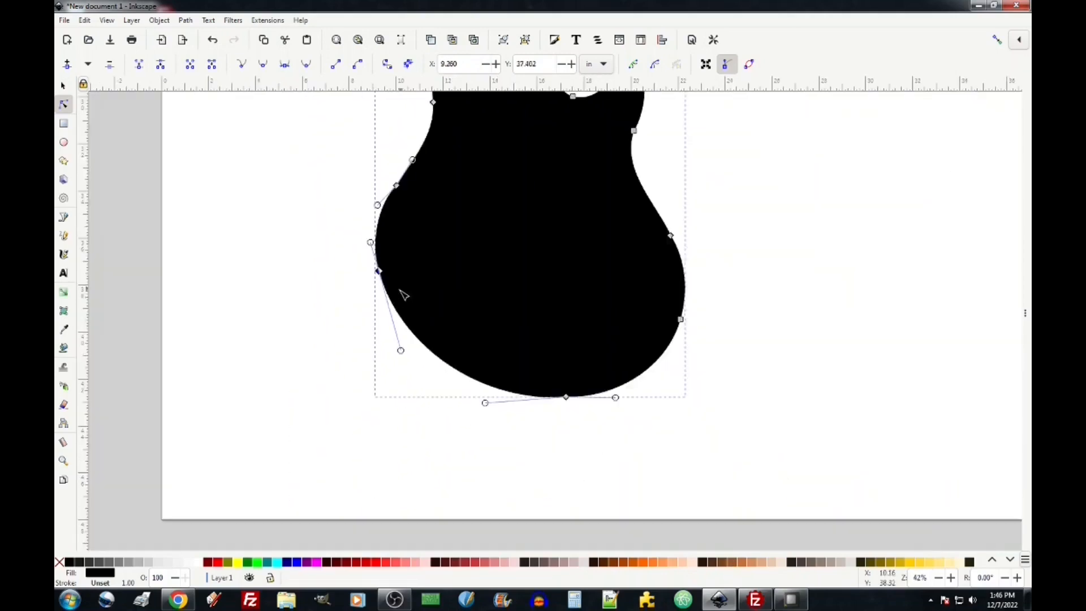
scroll(547, 237, up, 10)
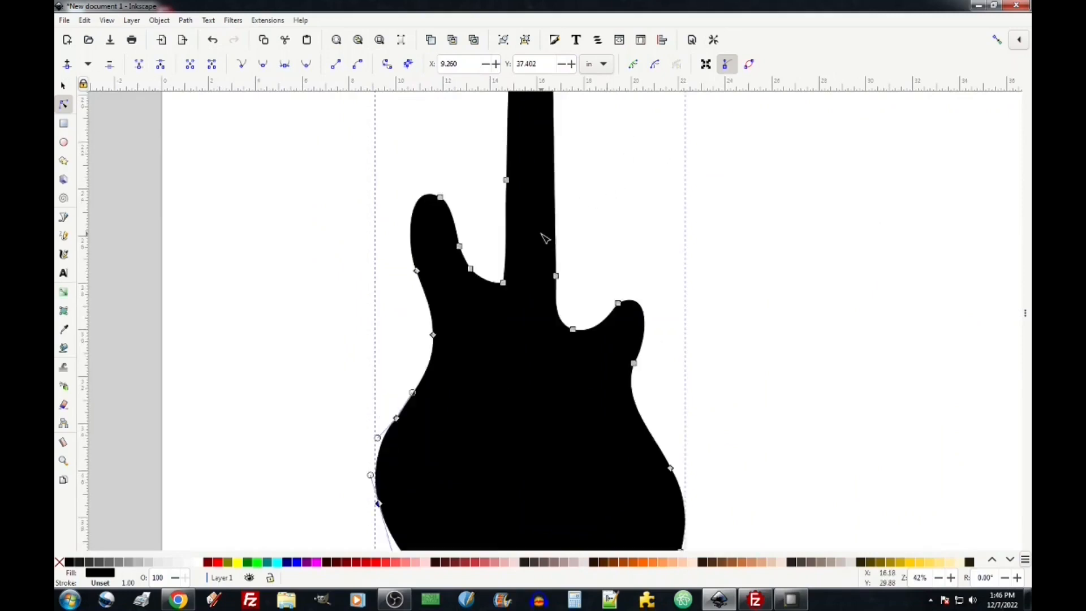
scroll(547, 256, down, 2)
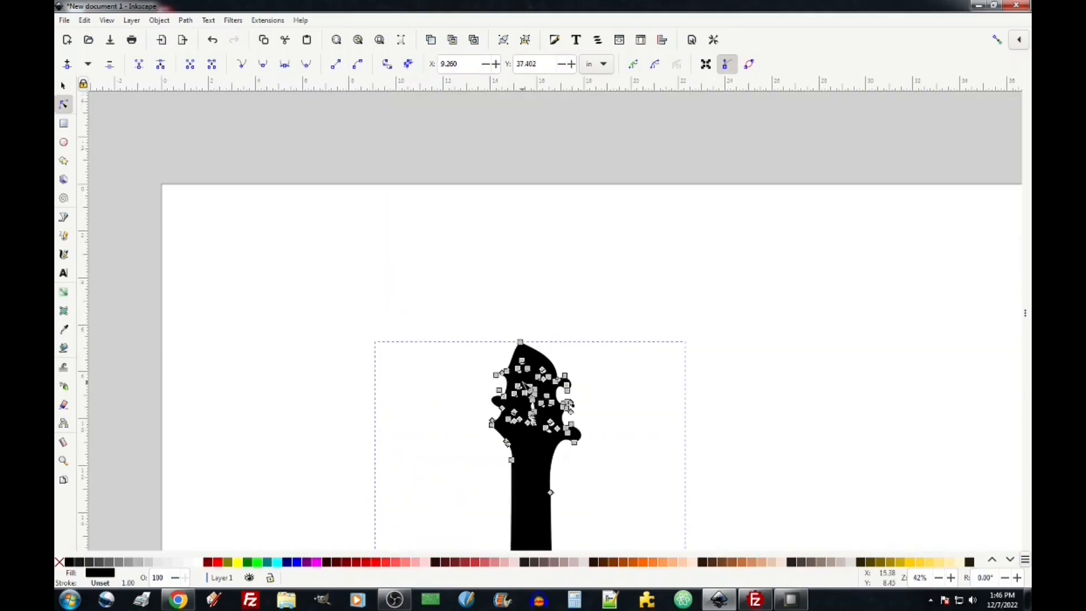
scroll(604, 370, up, 3)
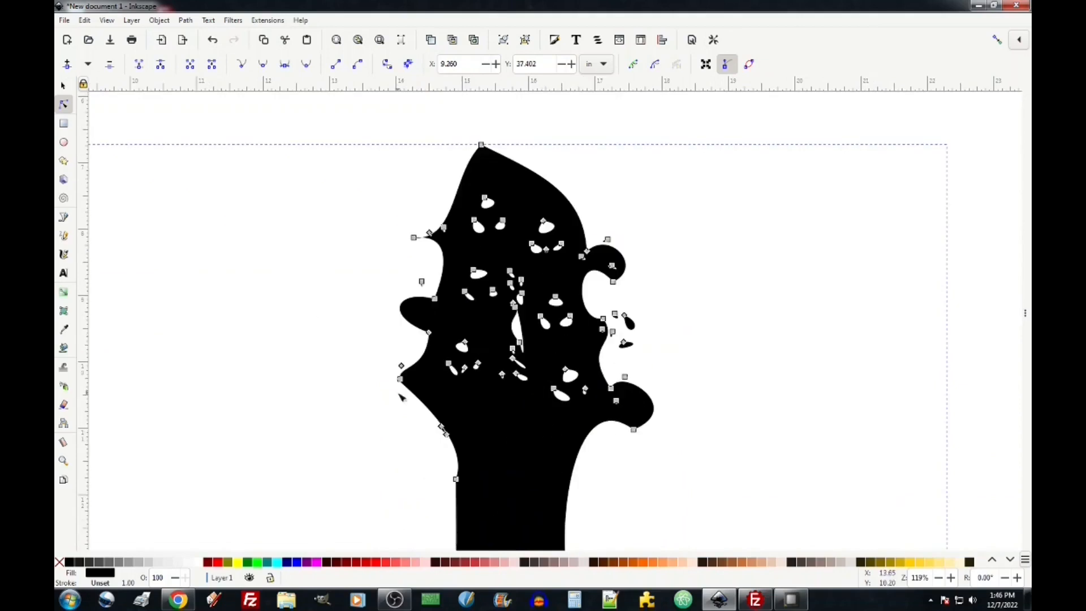
scroll(509, 435, down, 2)
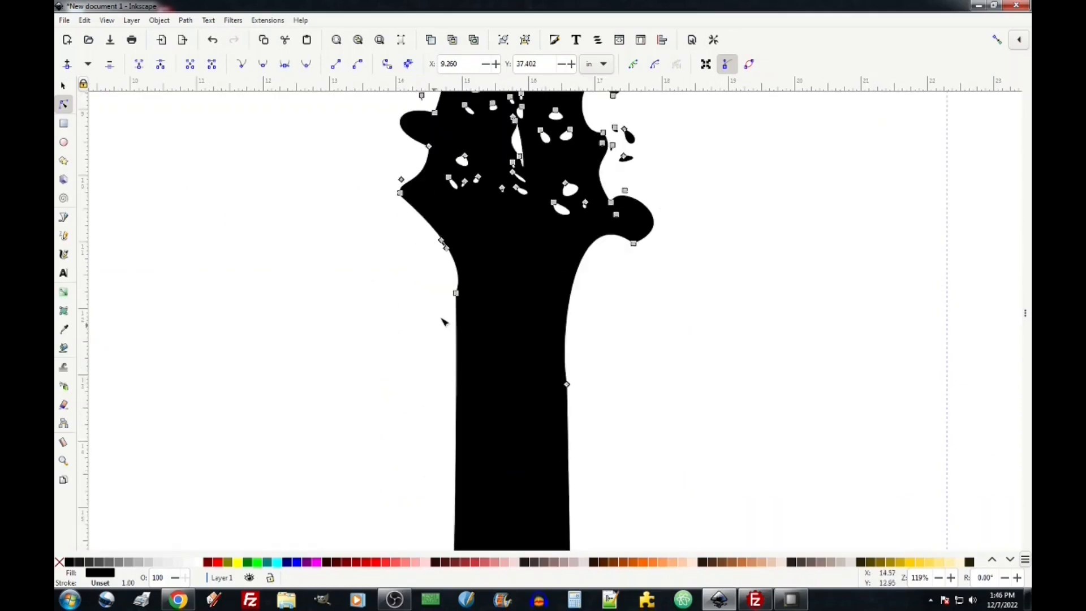
Delete the headstock and neck nodes so that only the guitar body remains
scroll(430, 322, up, 4)
drag(233, 189, 753, 410)
key(Delete)
scroll(677, 393, down, 3)
scroll(627, 355, down, 3)
scroll(628, 356, down, 4)
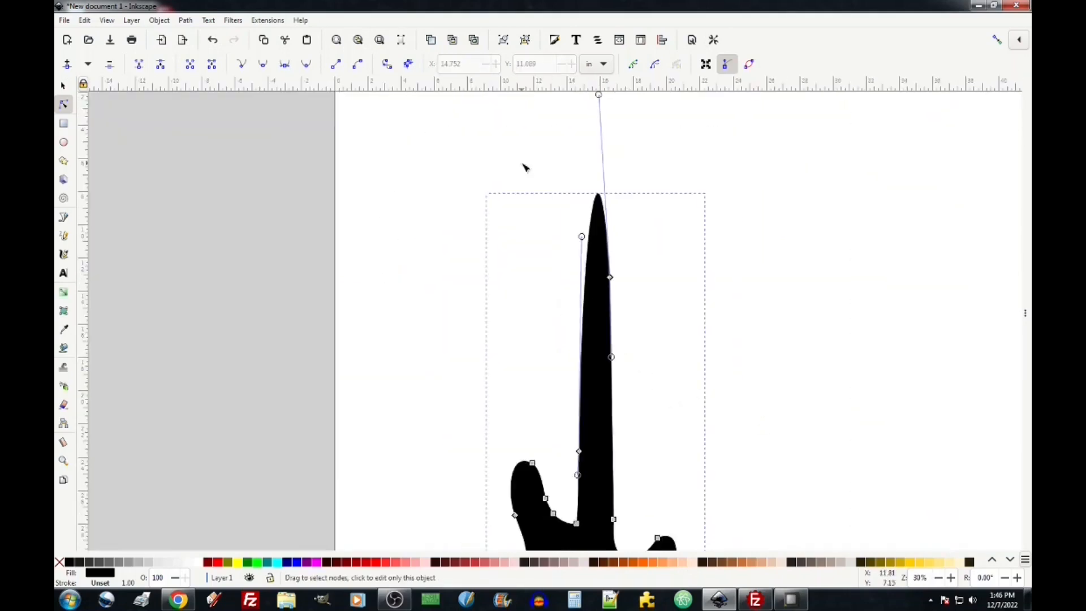
scroll(625, 365, up, 3)
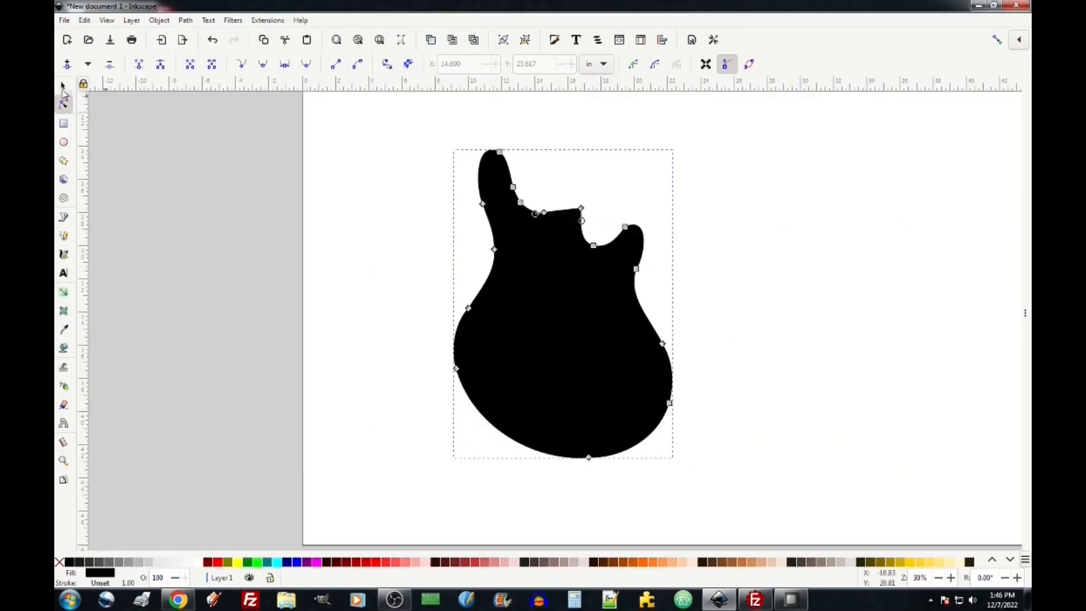
Deselect the body path and switch the canvas to the Outline display mode
click(63, 86)
click(304, 236)
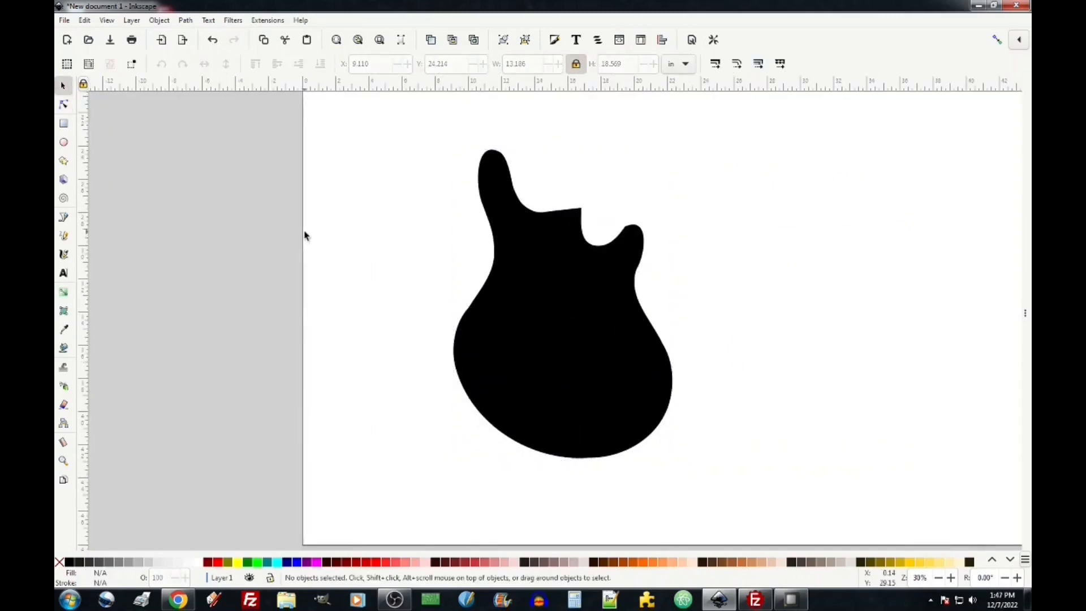
click(107, 21)
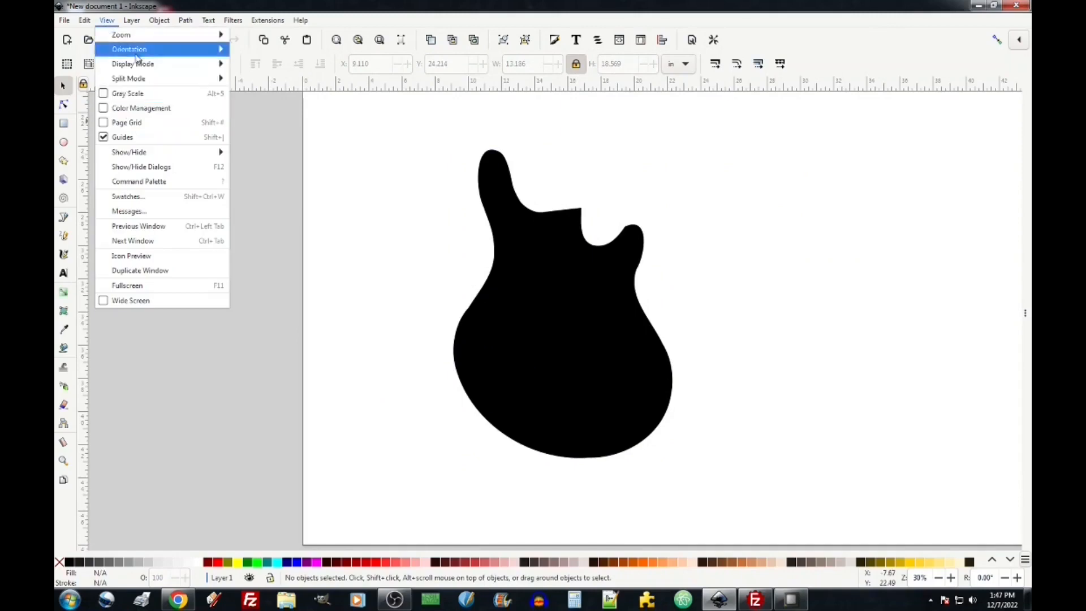
mouse_move(133, 66)
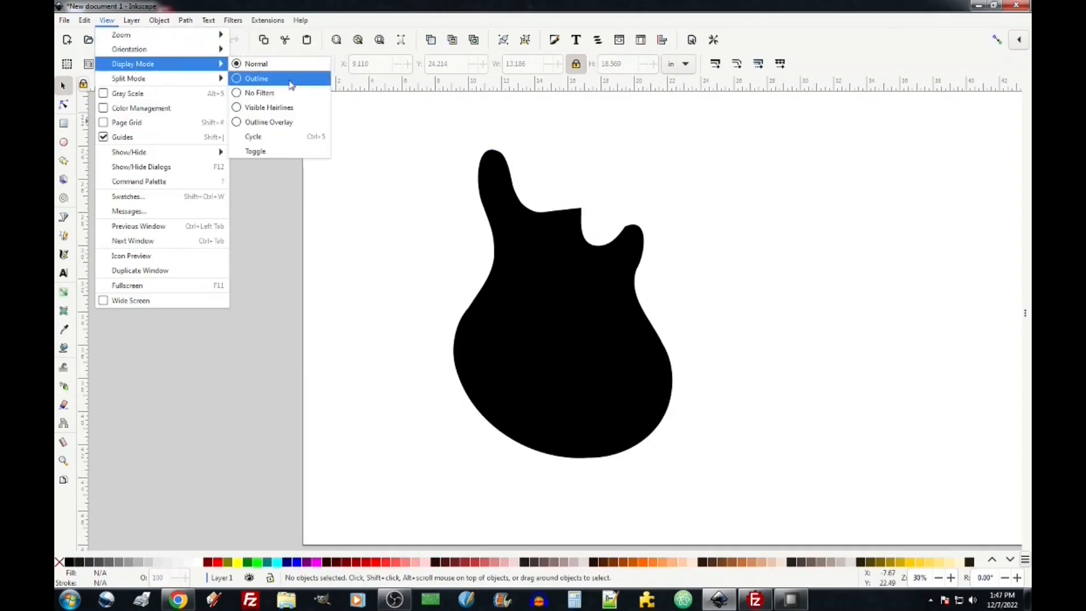
click(308, 81)
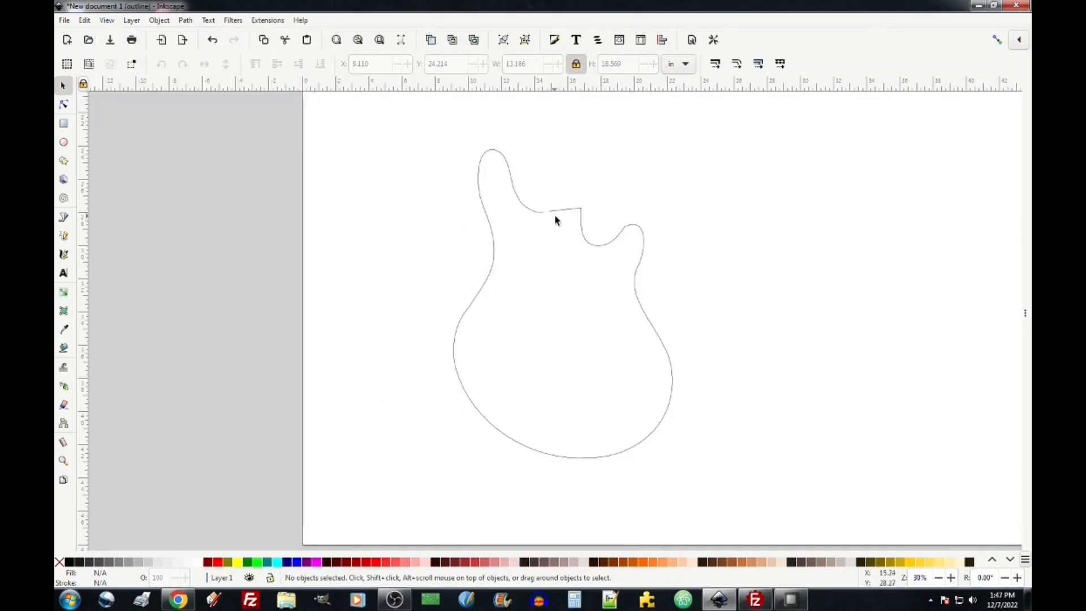
Save the document containing the guitar body outline
scroll(549, 217, left, 1)
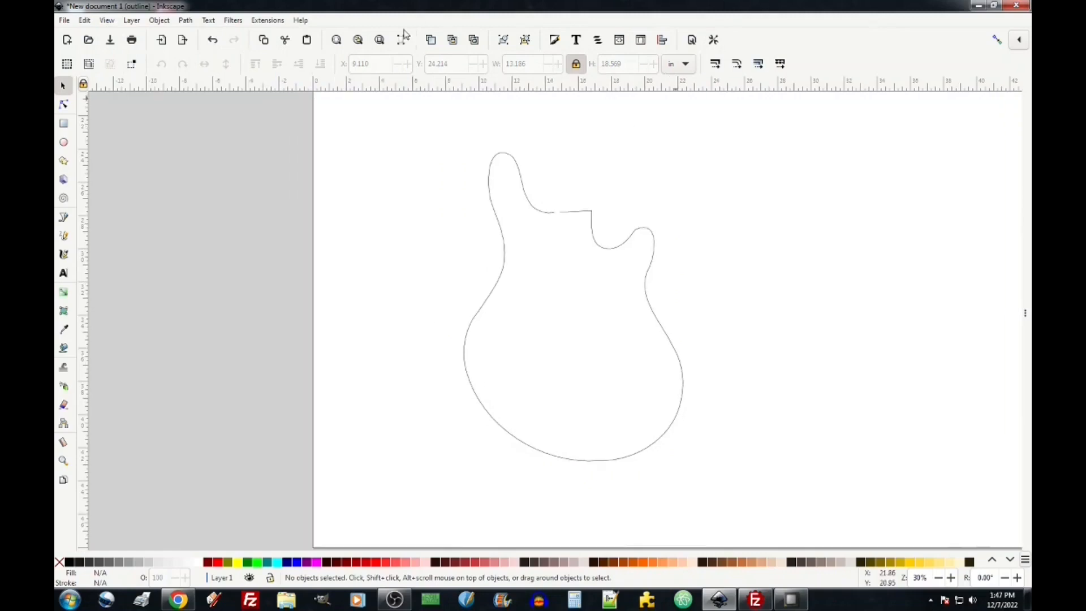
click(64, 21)
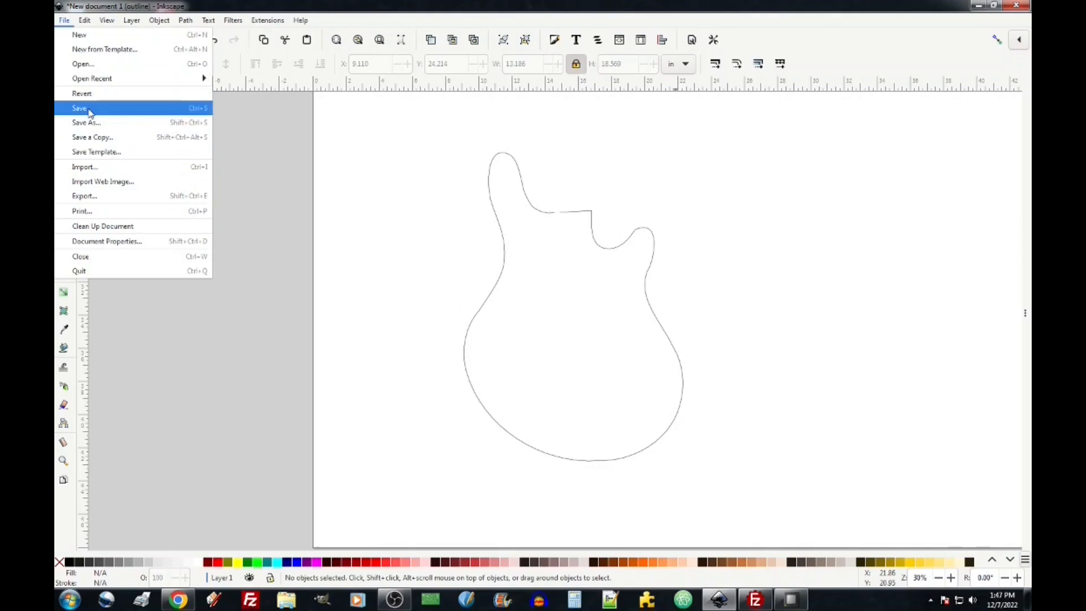
click(89, 109)
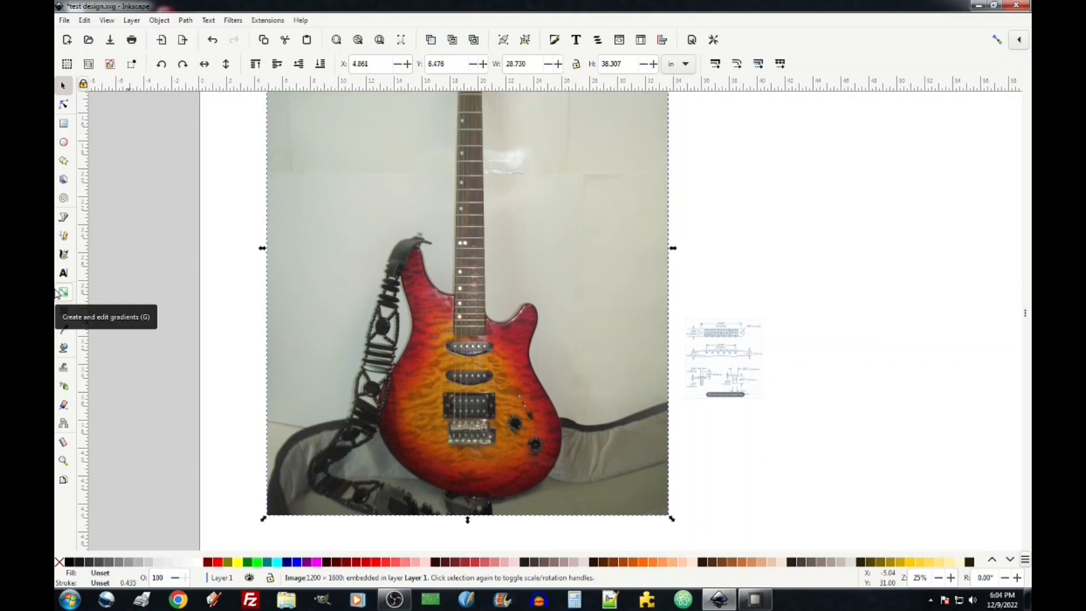
Start a Pen tool path on the guitar body's lower right edge and trace the curve up to the right waist
click(63, 218)
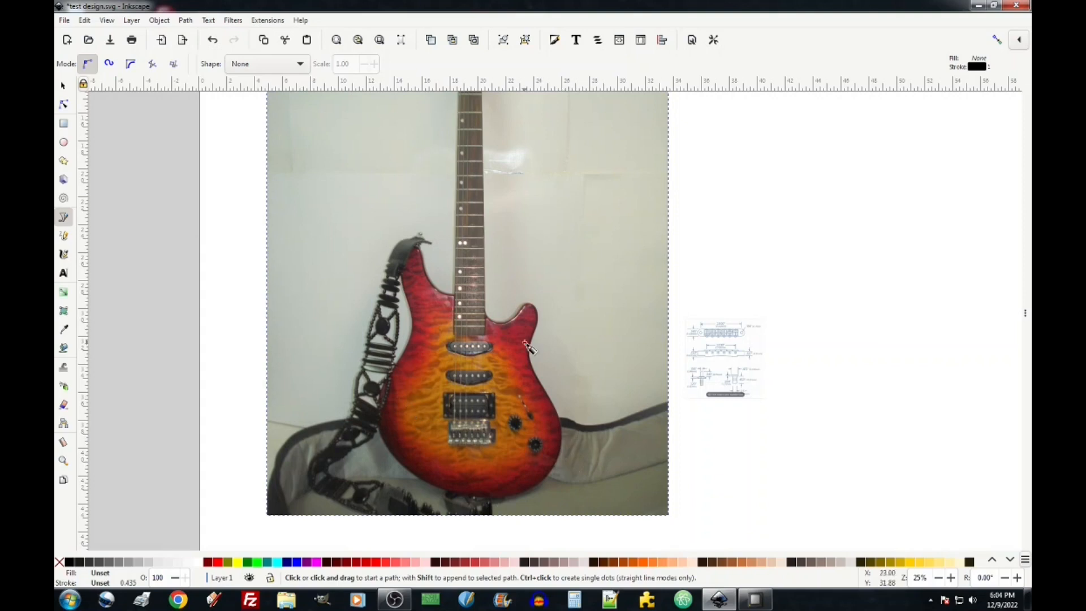
ctrl+scroll(553, 399, up, 5)
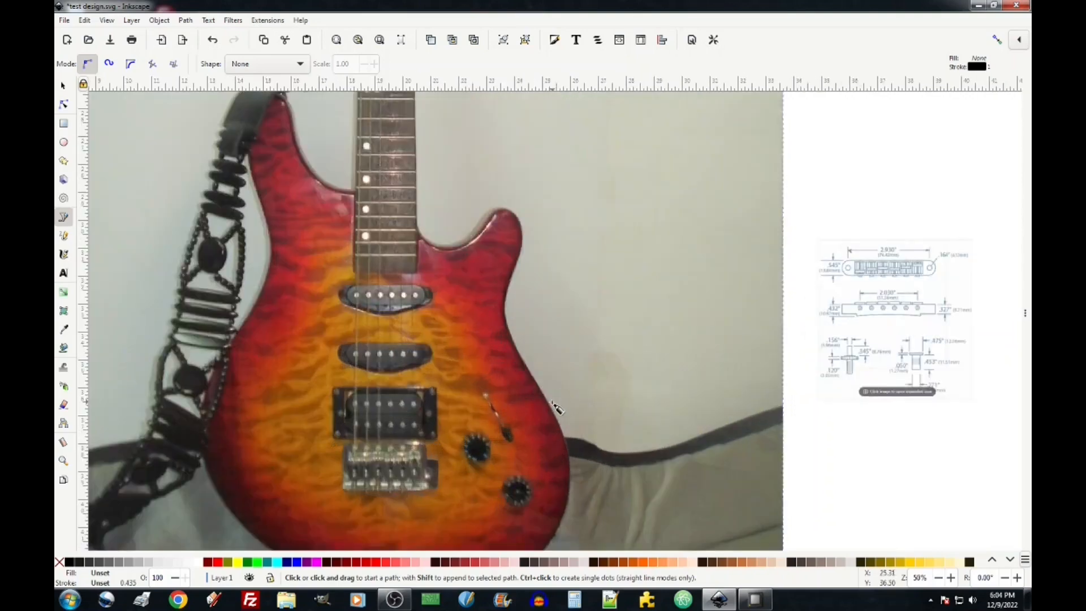
ctrl+scroll(557, 407, down, 1)
ctrl+scroll(559, 411, down, 2)
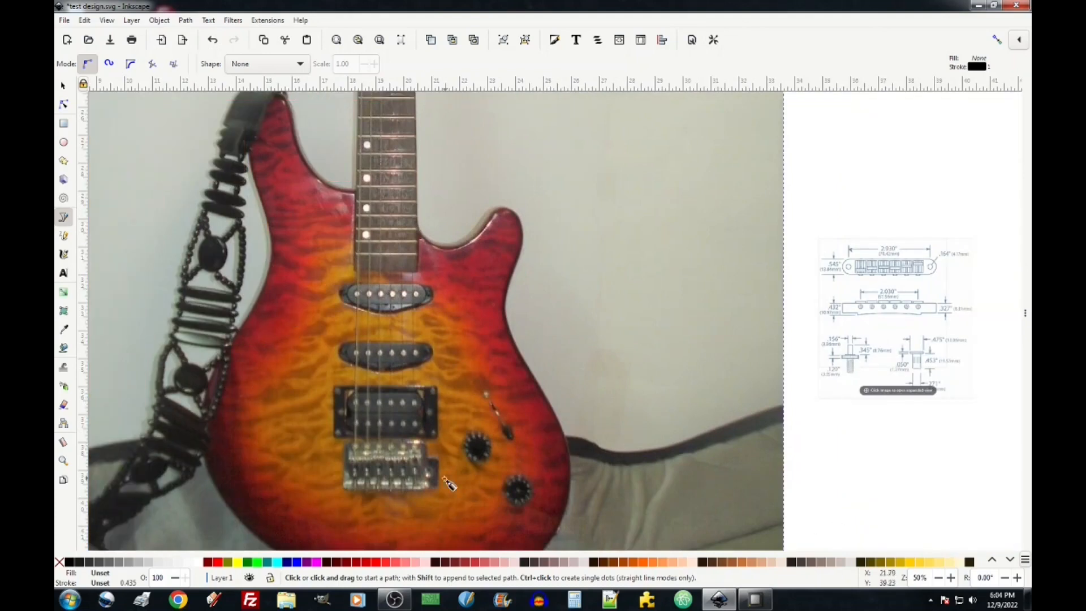
ctrl+scroll(467, 433, down, 2)
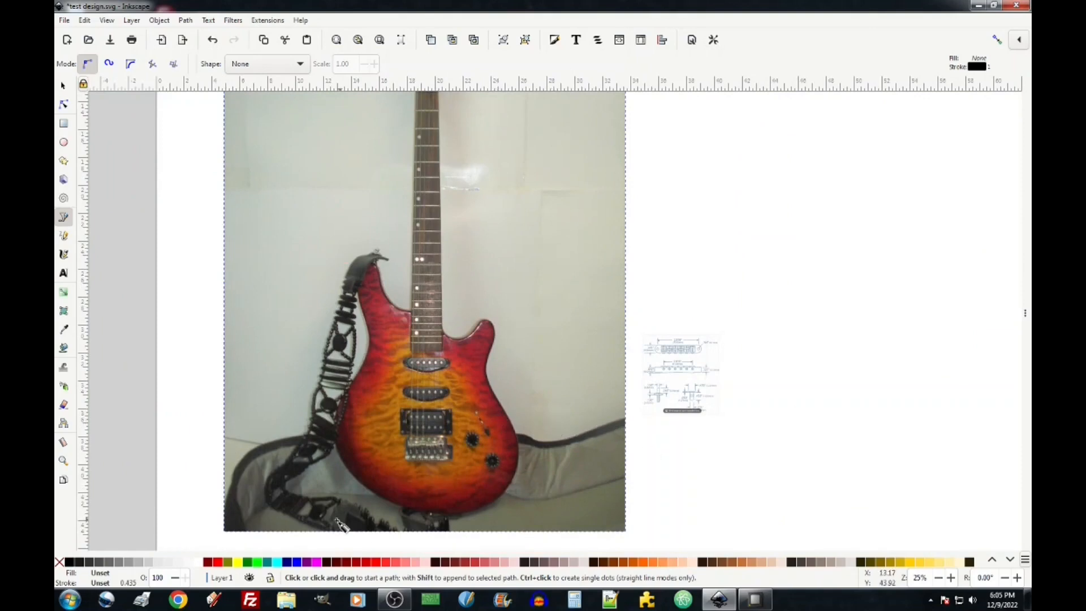
scroll(521, 427, down, 5)
ctrl+scroll(521, 427, up, 4)
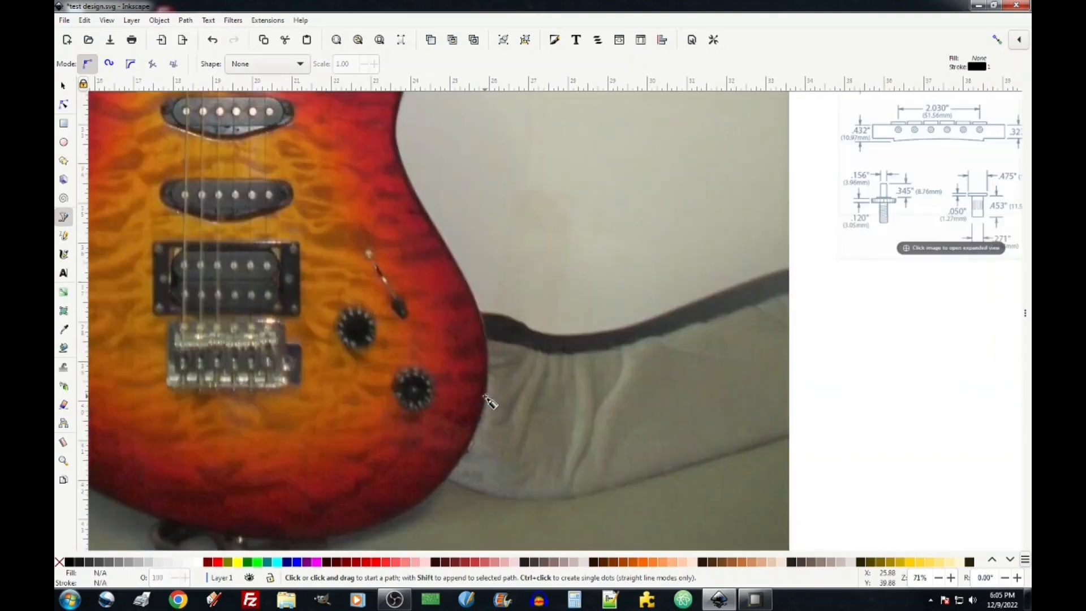
drag(484, 397, 490, 320)
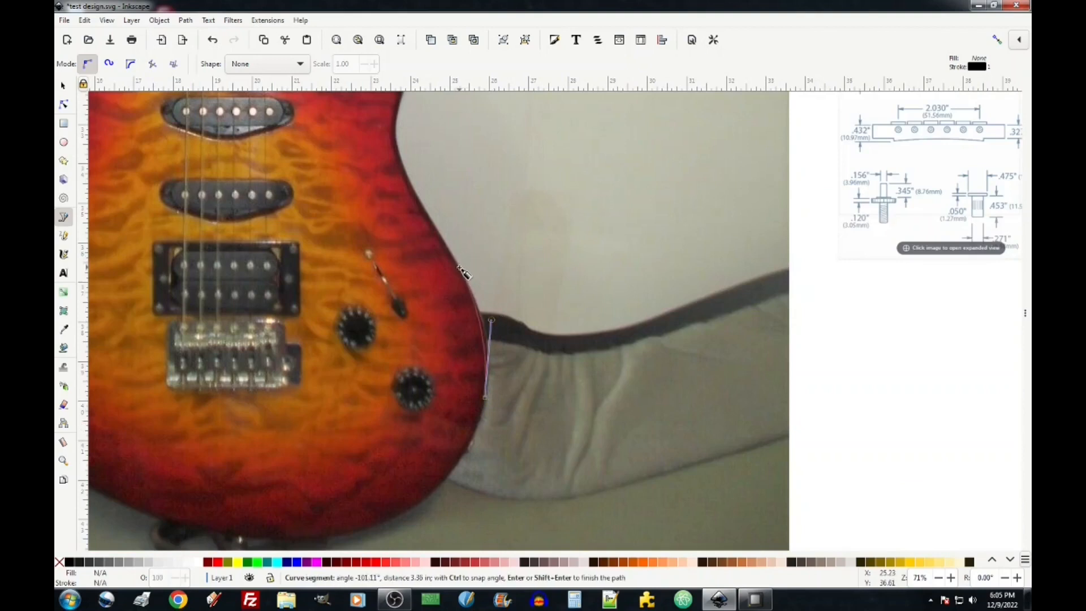
drag(464, 273, 448, 242)
drag(405, 165, 405, 151)
Continue the path around the right horn and through its cutaway to the neck
scroll(421, 238, up, 6)
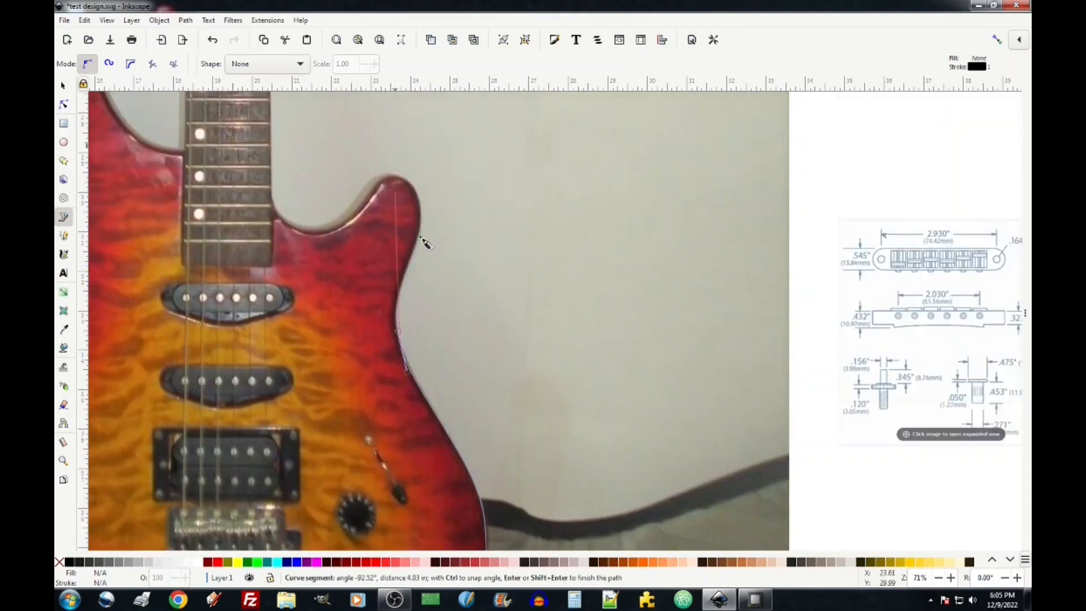
scroll(421, 239, up, 2)
drag(407, 313, 368, 245)
drag(327, 281, 298, 280)
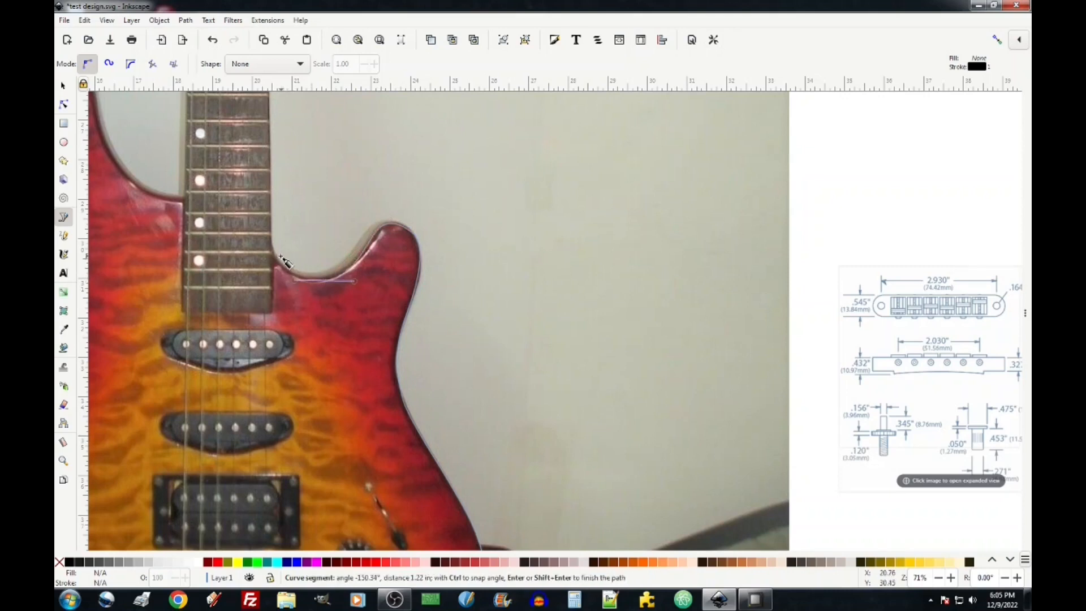
drag(278, 259, 269, 238)
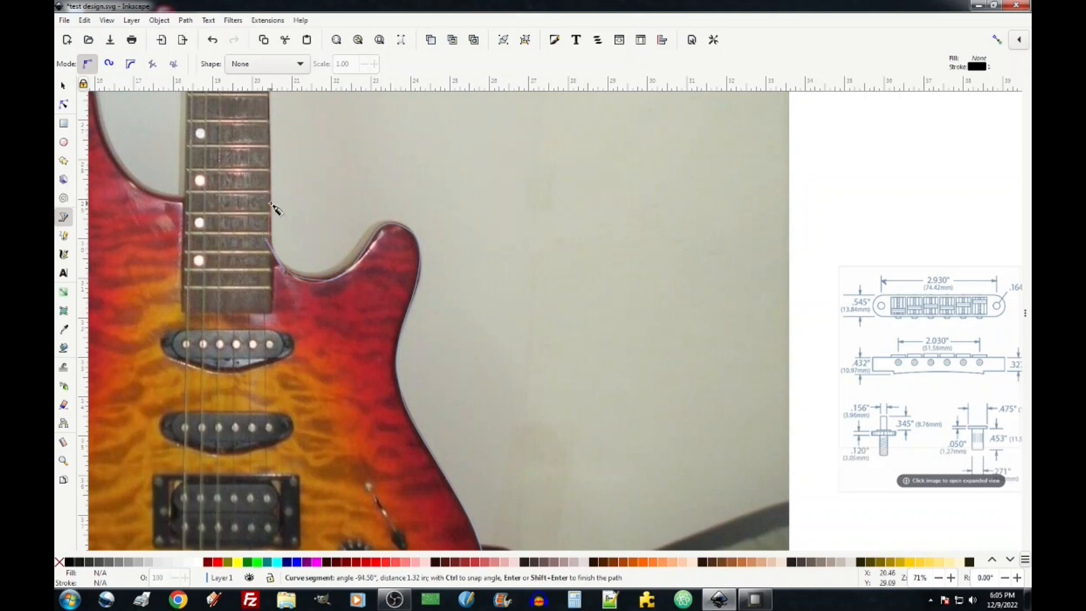
Run the path straight across the neck and trace the left horn's inner curve up to its tip
click(271, 205)
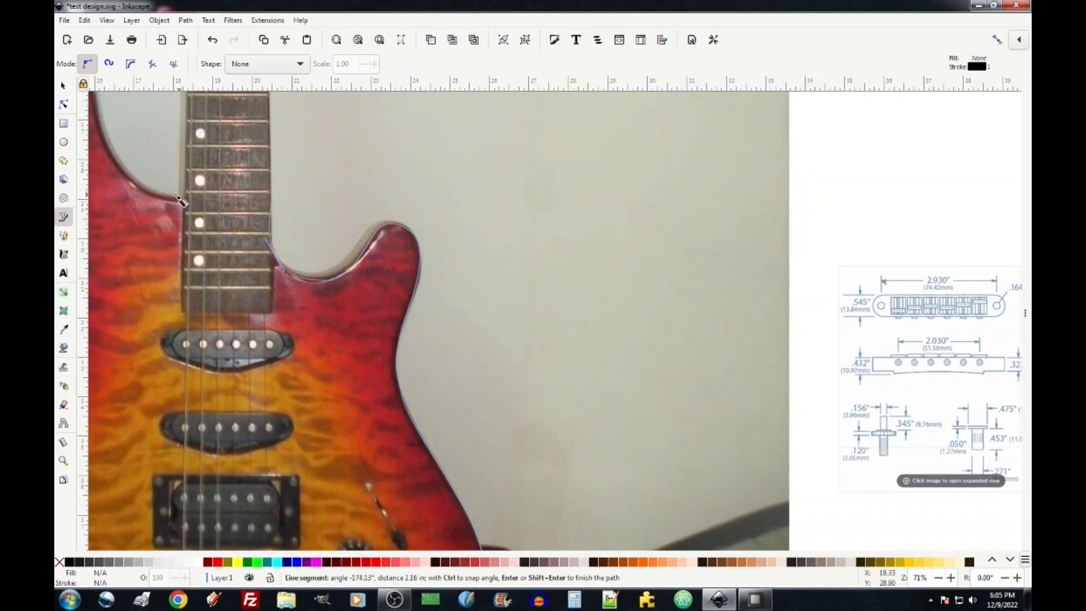
click(183, 200)
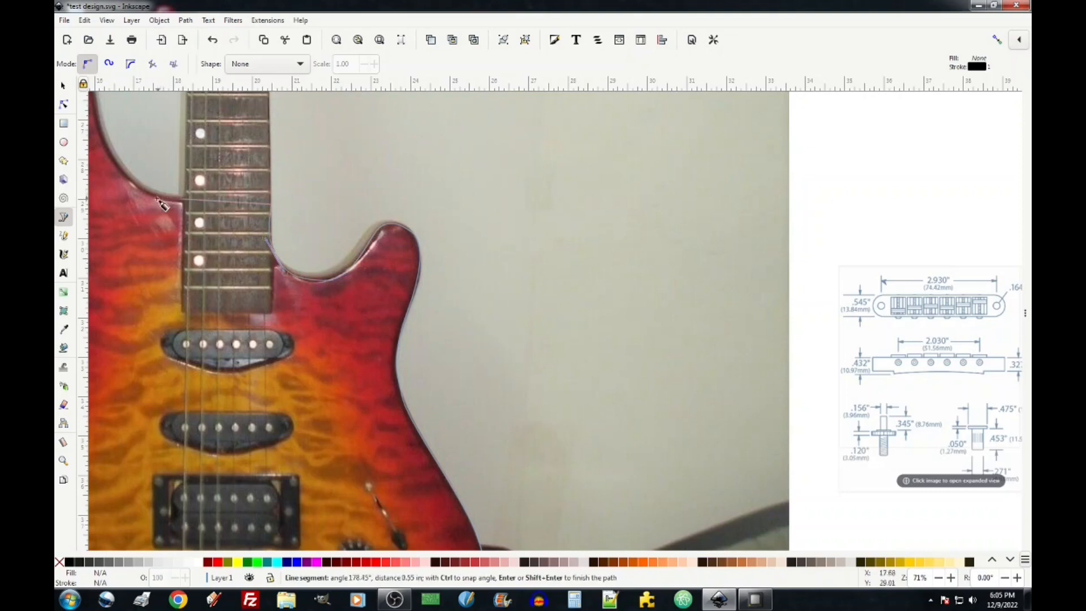
click(138, 176)
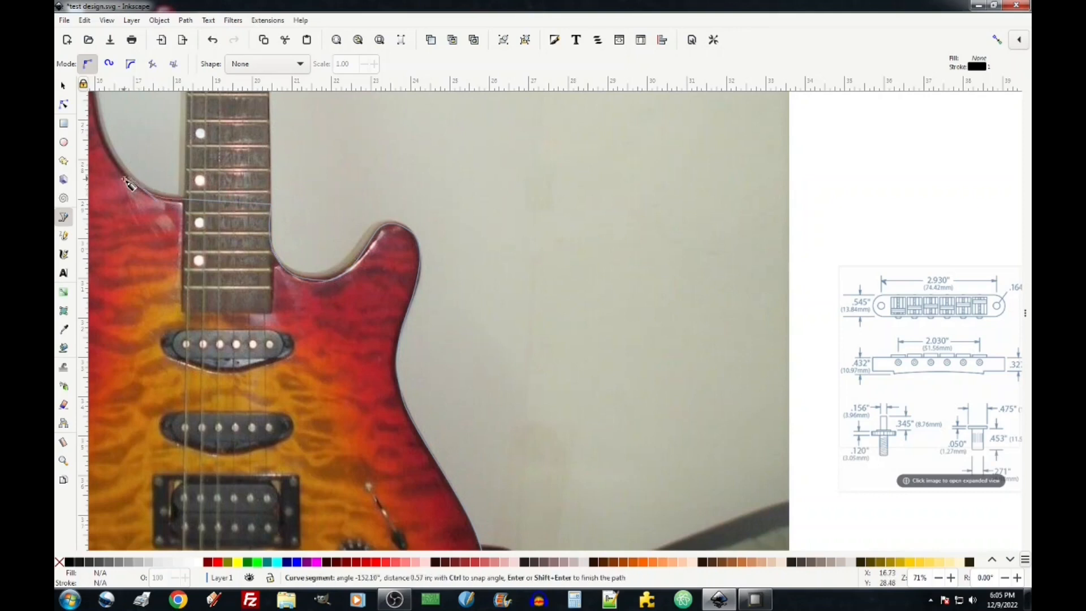
scroll(148, 210, up, 5)
scroll(150, 218, left, 3)
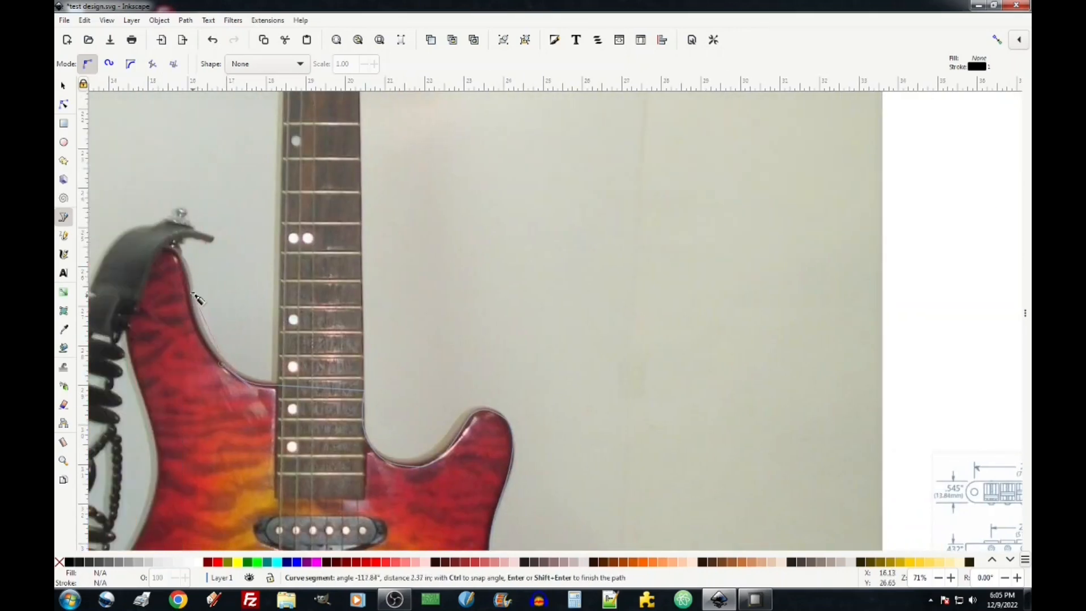
click(198, 314)
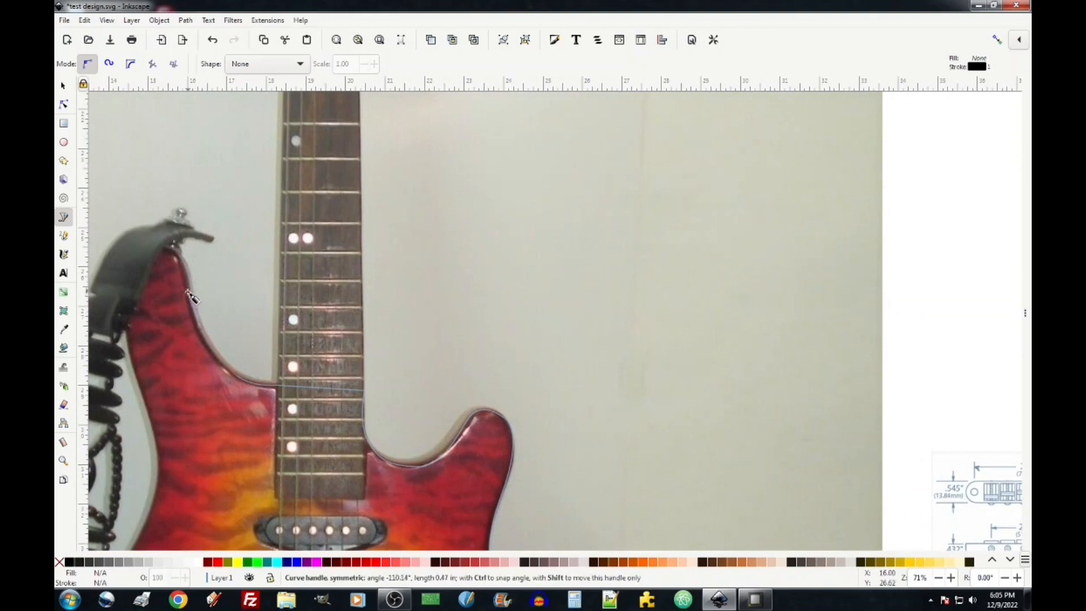
drag(175, 252, 170, 247)
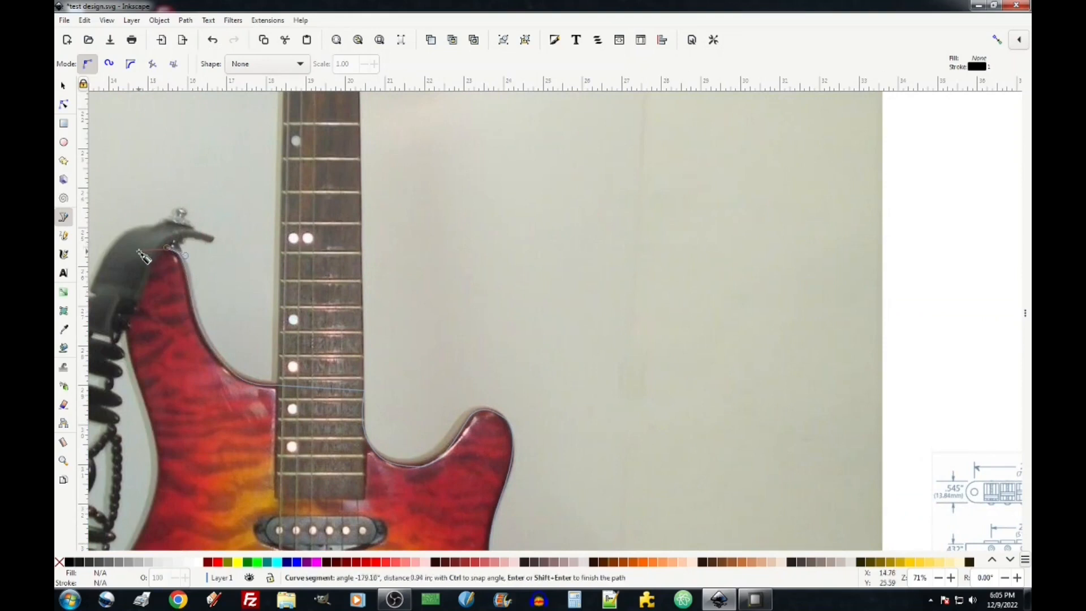
Trace the path over the left horn's tip, beneath the strap, and down its outer edge past the left waist
drag(132, 256, 116, 274)
drag(123, 358, 134, 376)
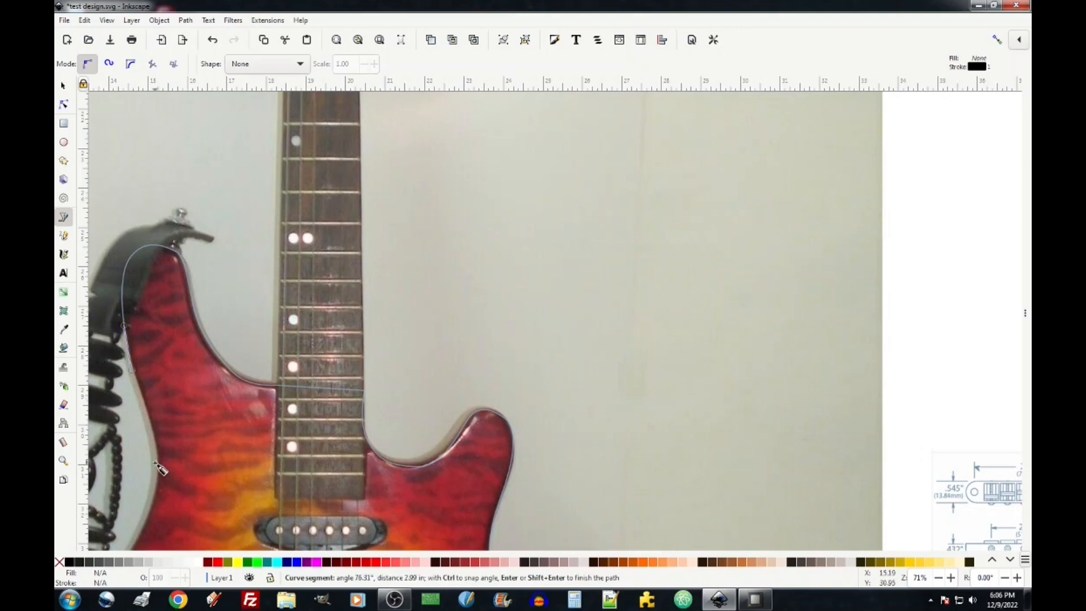
drag(160, 450, 164, 464)
scroll(164, 465, down, 2)
scroll(164, 465, down, 8)
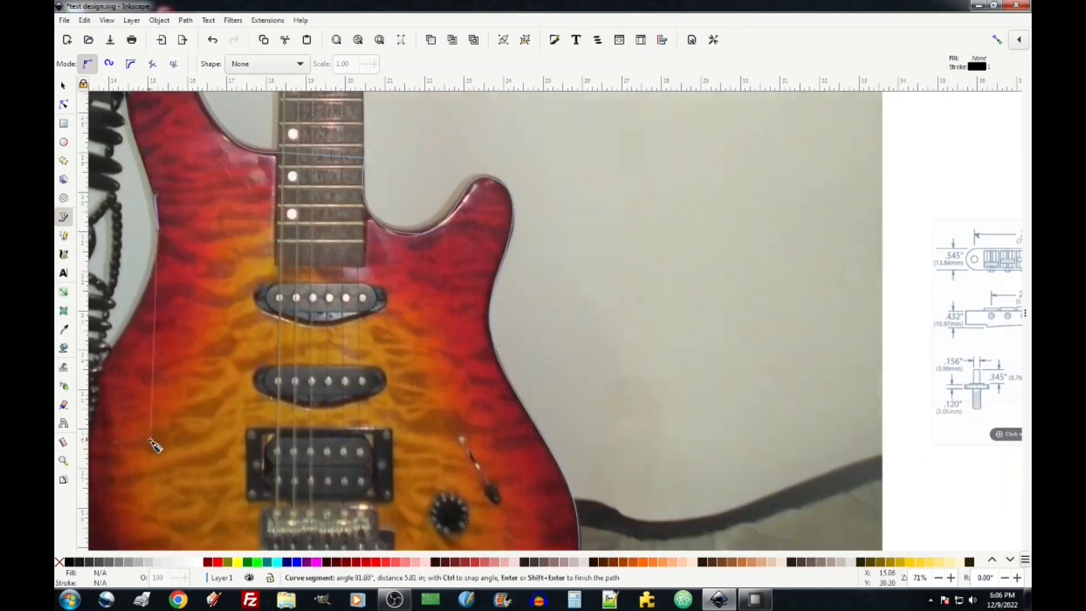
drag(135, 326, 105, 364)
Trace the lower left side and bottom edge of the guitar body and close the path at its starting node
drag(337, 340, 344, 385)
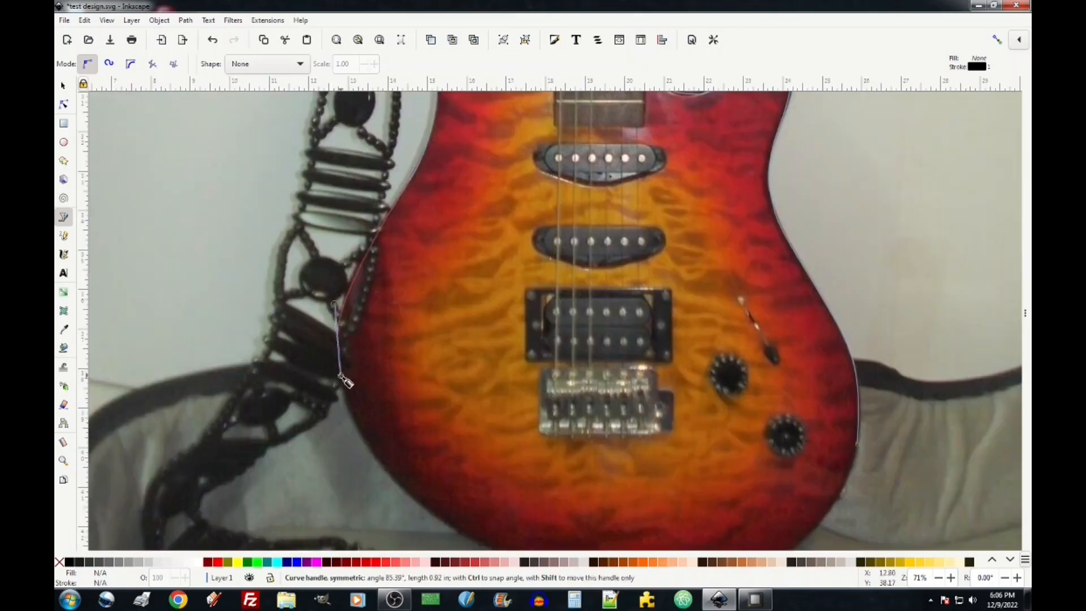
drag(362, 450, 428, 510)
scroll(433, 497, down, 5)
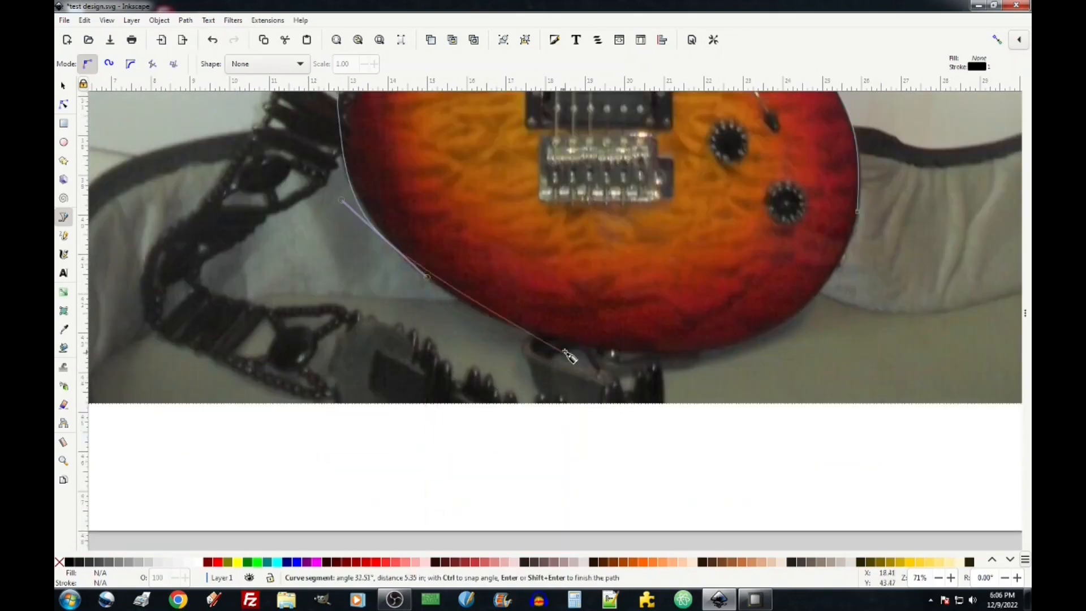
drag(511, 334, 640, 355)
drag(732, 357, 820, 307)
drag(857, 213, 870, 156)
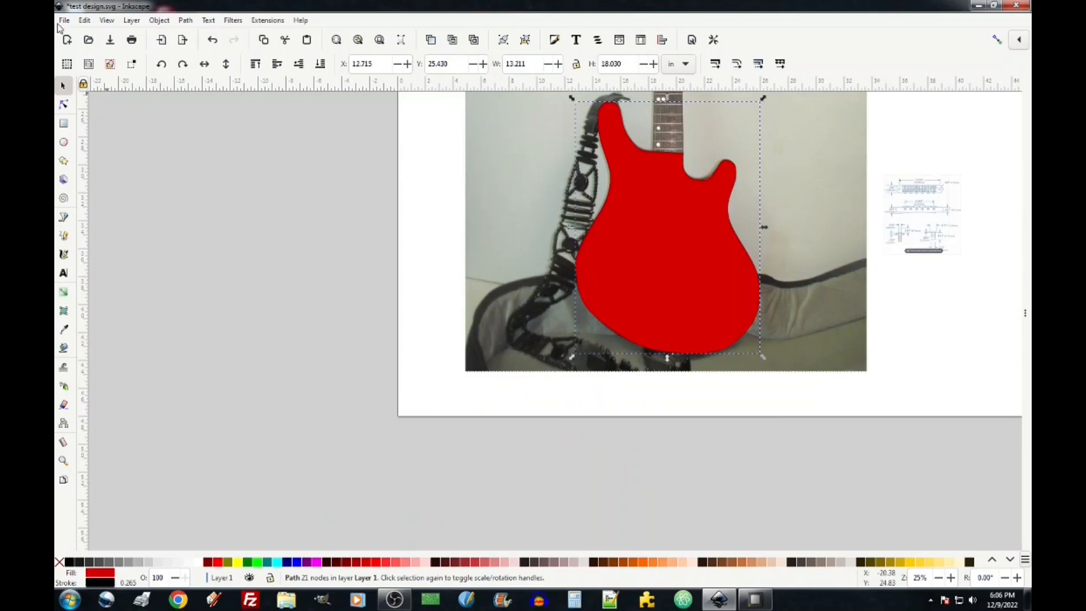
Remove the stroke from the red body shape and adjust the node handles along its lower left curve to follow the photo
click(624, 250)
shift+click(58, 561)
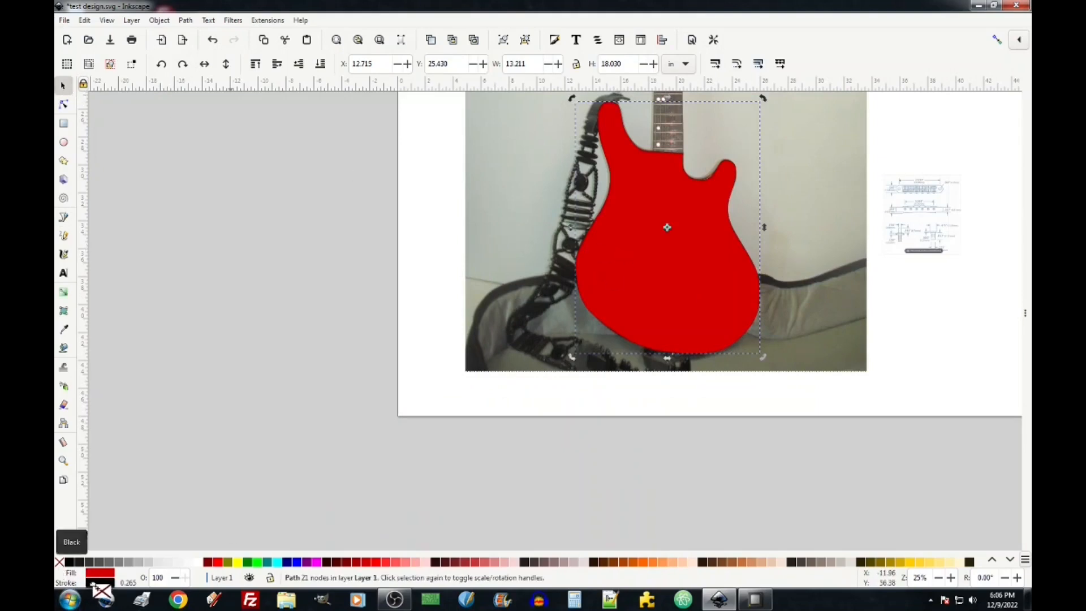
ctrl+scroll(671, 303, up, 4)
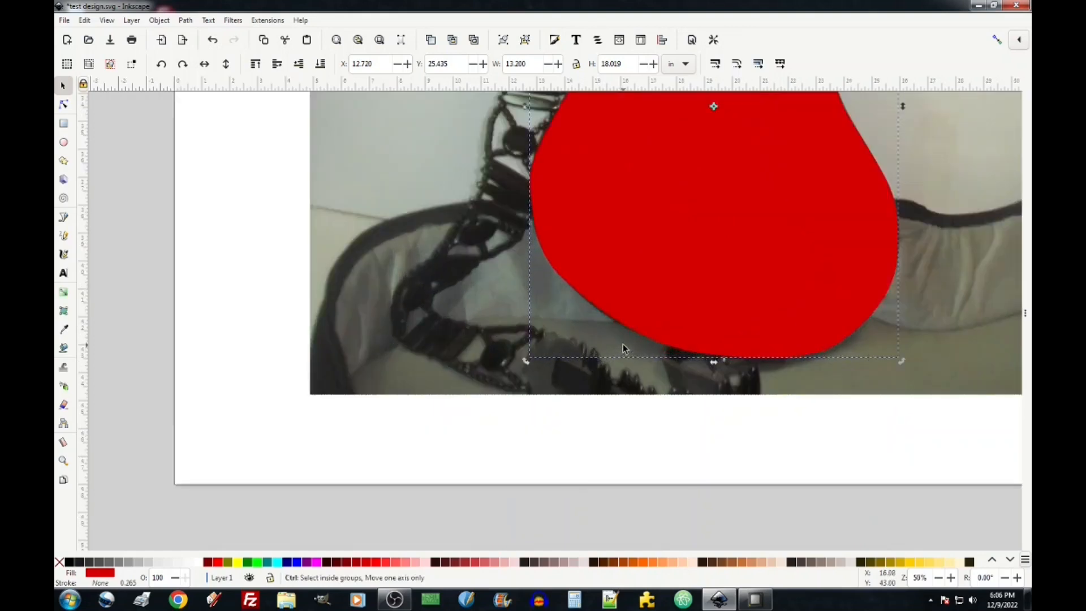
key(n)
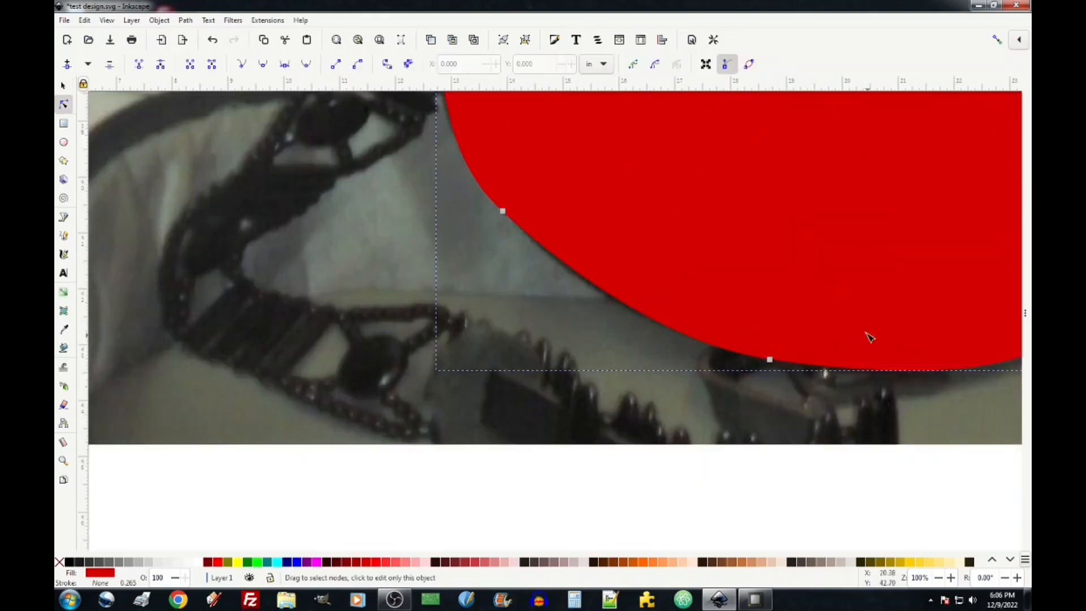
click(769, 359)
drag(665, 346, 626, 335)
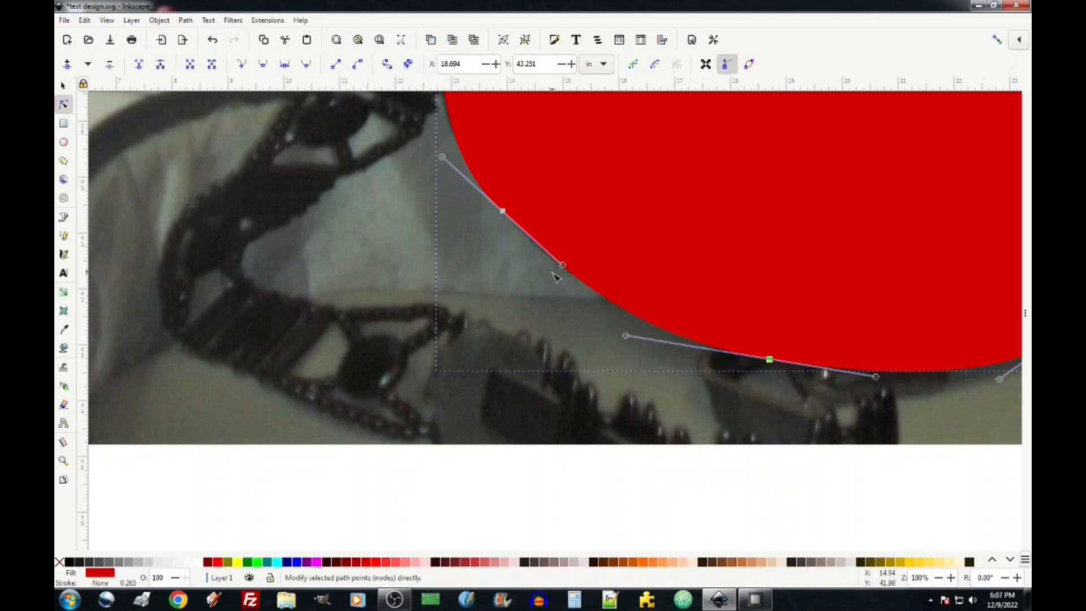
drag(562, 265, 572, 277)
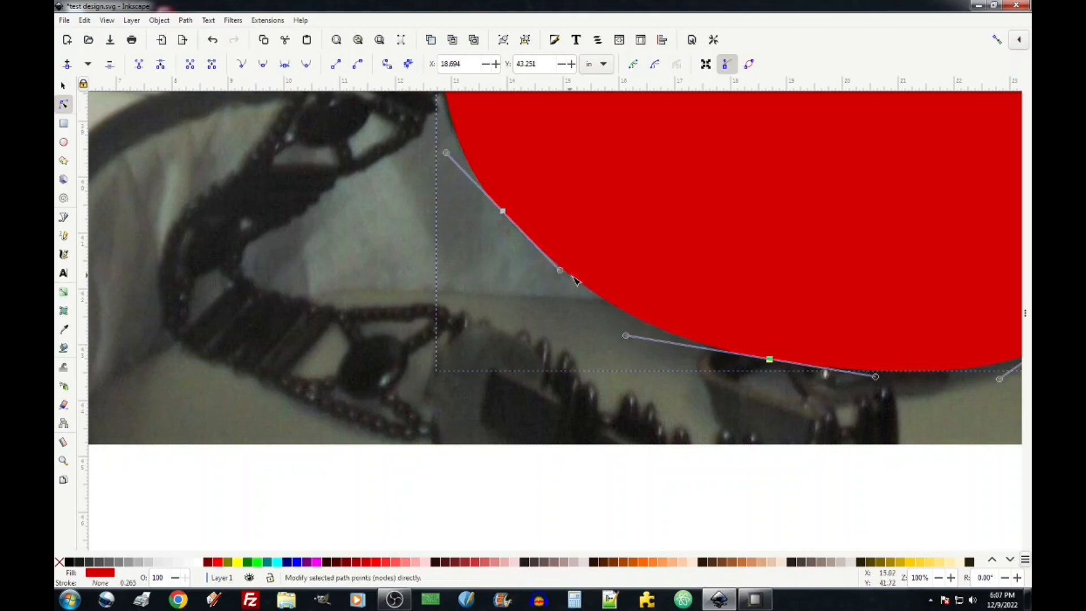
Examine how the body shape's nodes follow the photo from the lower left side up to the left horn
ctrl+scroll(887, 351, down, 3)
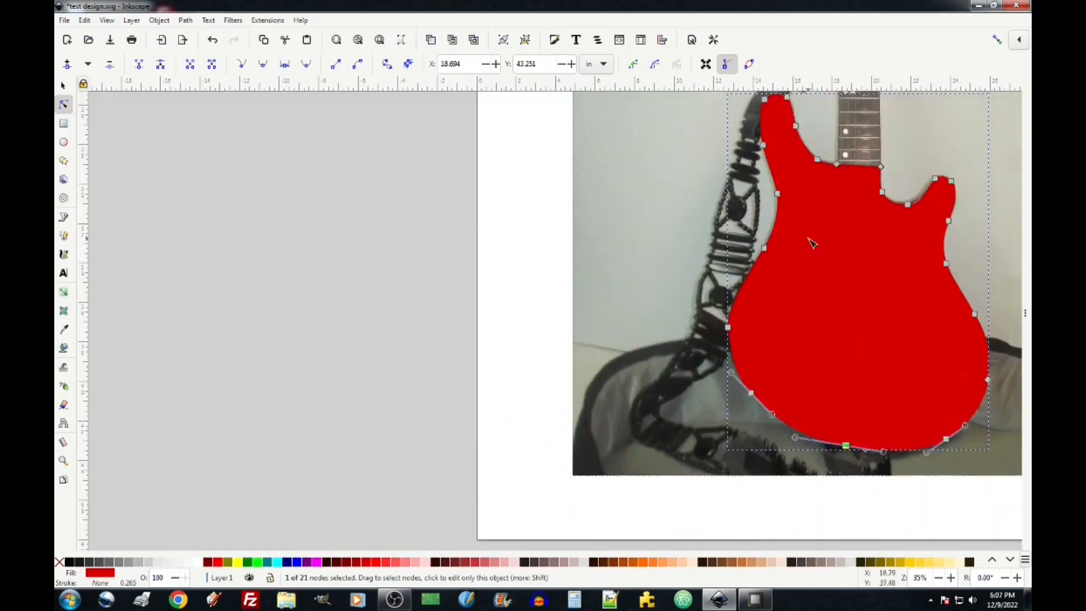
scroll(811, 243, down, 2)
scroll(741, 262, left, 6)
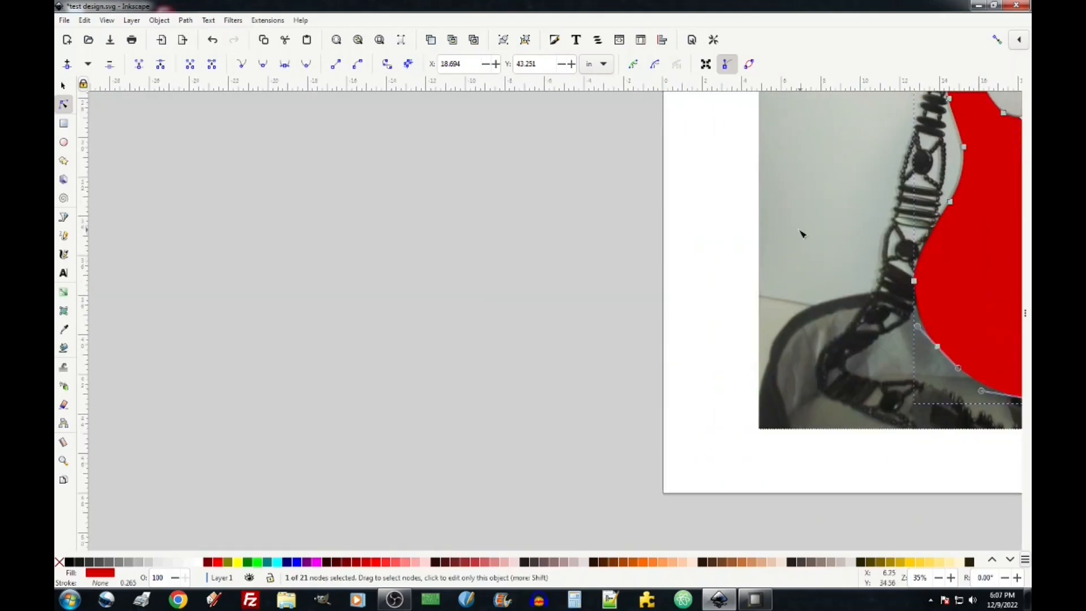
scroll(802, 233, down, 2)
scroll(907, 238, up, 3)
ctrl+scroll(951, 265, up, 2)
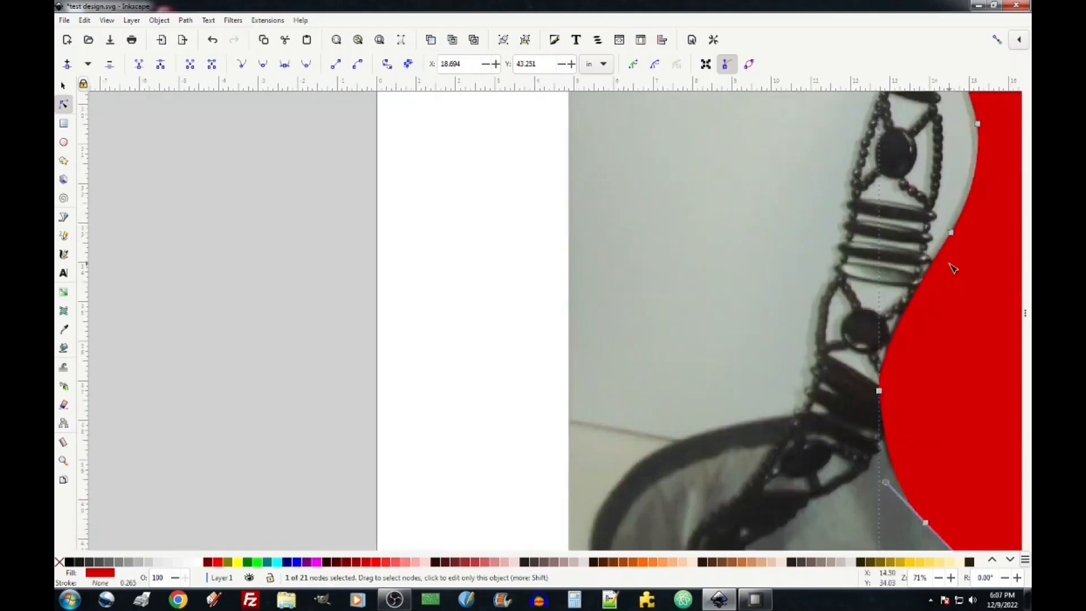
ctrl+scroll(952, 269, up, 1)
scroll(961, 294, down, 2)
scroll(981, 347, up, 4)
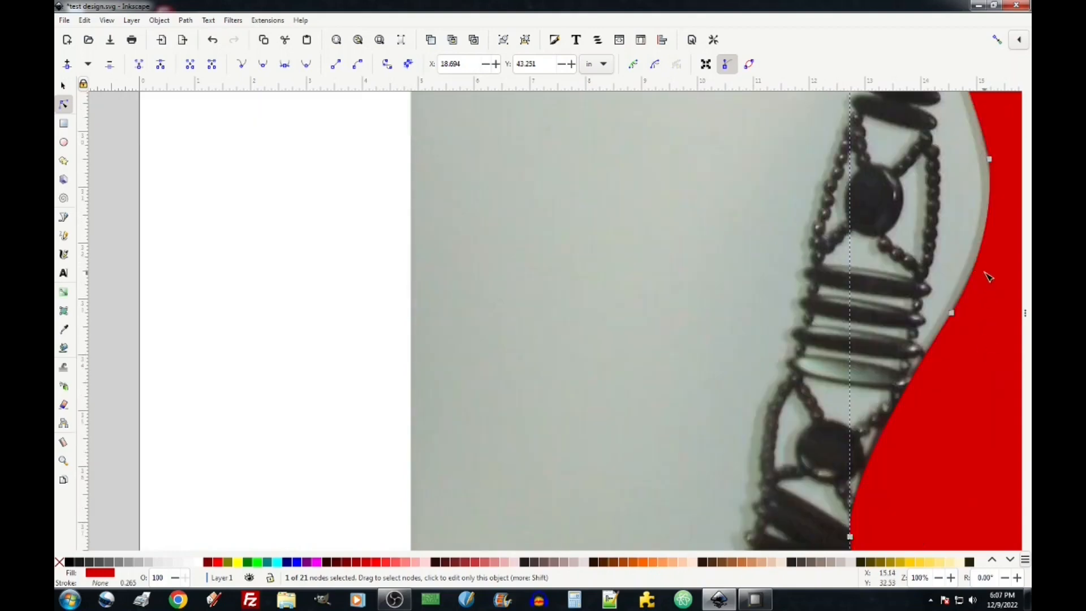
scroll(979, 279, right, 9)
scroll(783, 203, up, 5)
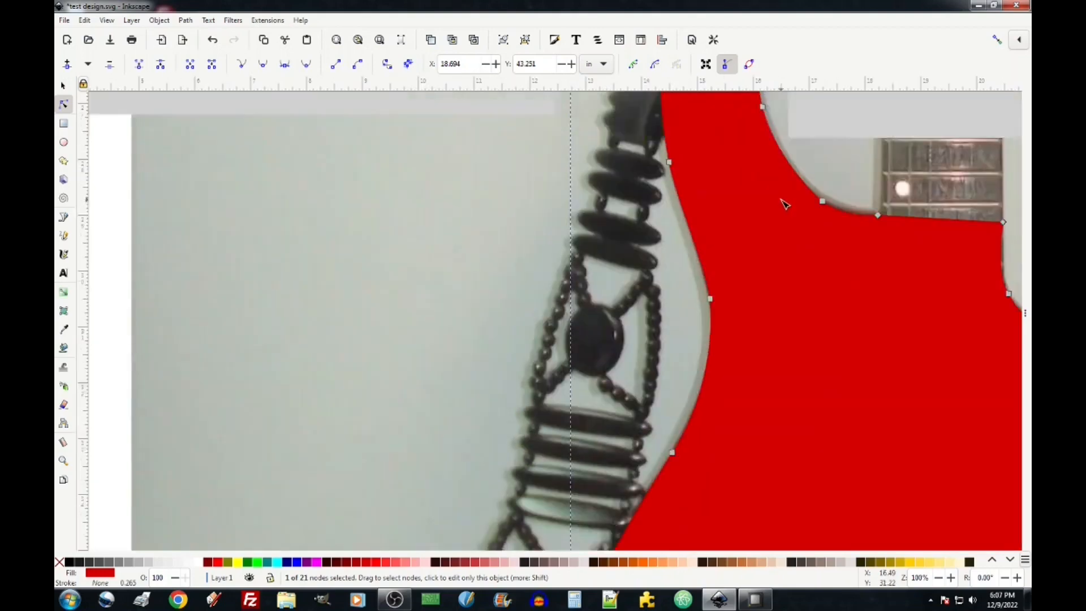
Reshape the left horn's tip with its node handle and move the right neck-joint corner node up to level the top edge
scroll(784, 204, up, 5)
click(737, 165)
drag(751, 172, 760, 209)
scroll(817, 271, down, 2)
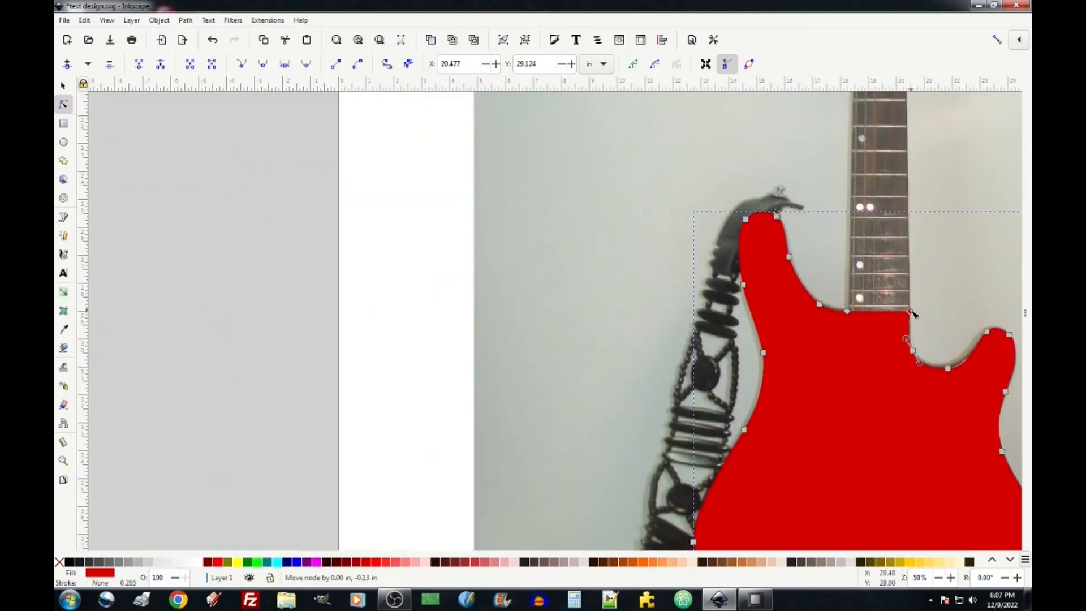
Adjust the node and handles where the right horn's cutaway meets the neck to smooth the curve
click(912, 352)
scroll(914, 353, up, 4)
drag(910, 362, 915, 365)
scroll(963, 399, down, 4)
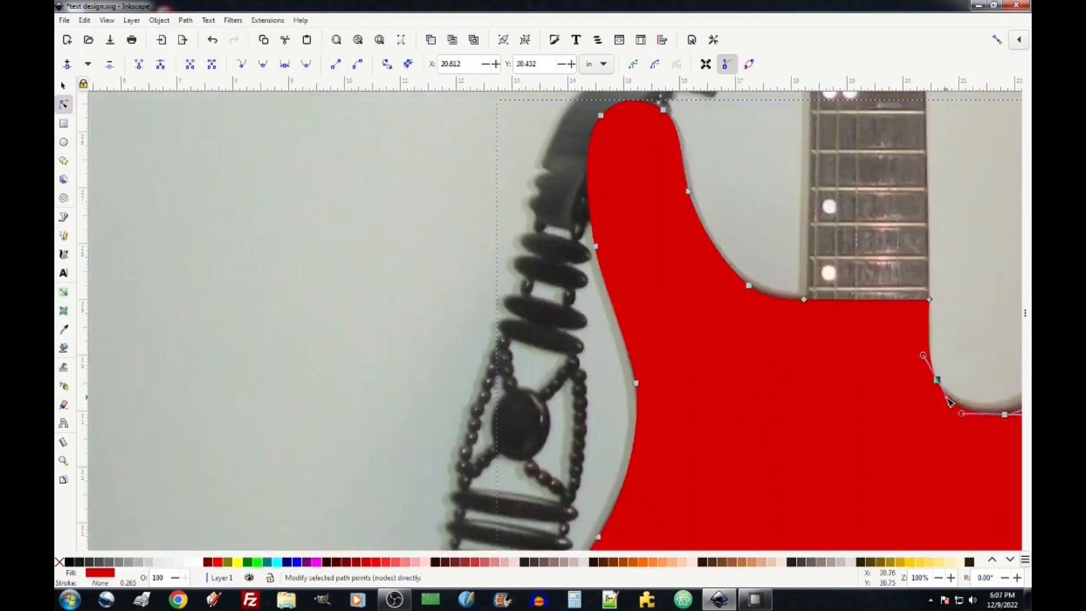
Check the edited body shape against the guitar photo and select the photo behind it
scroll(707, 404, down, 5)
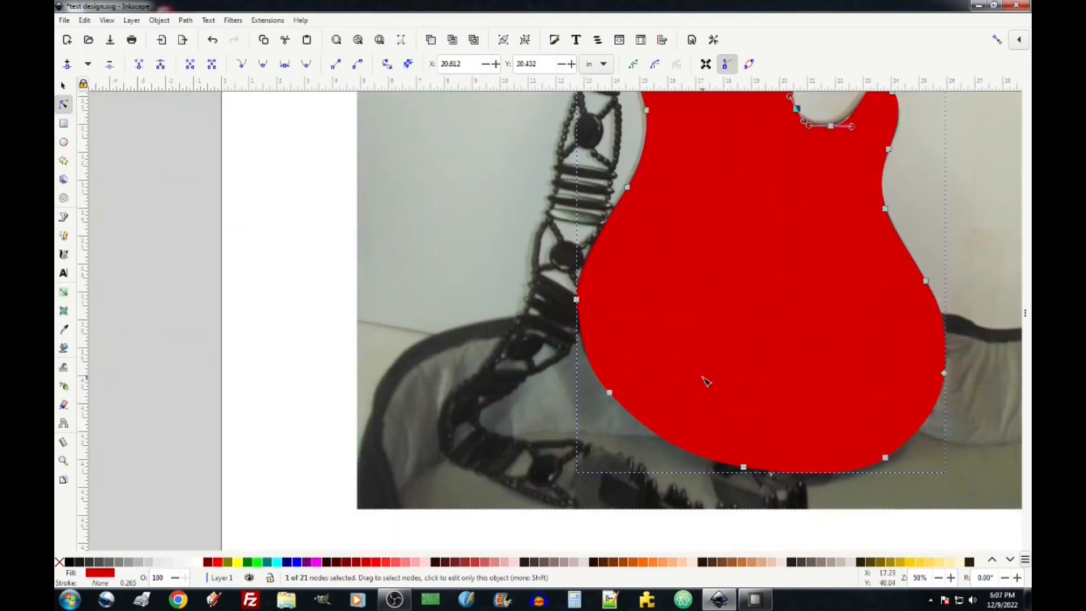
scroll(711, 296, up, 2)
scroll(714, 298, down, 2)
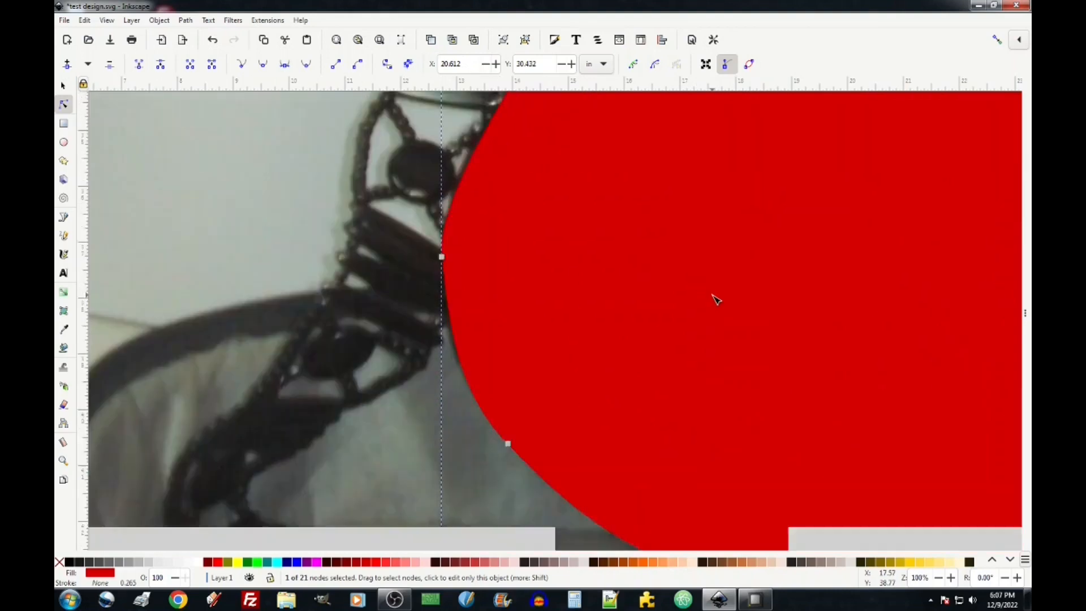
scroll(714, 299, up, 3)
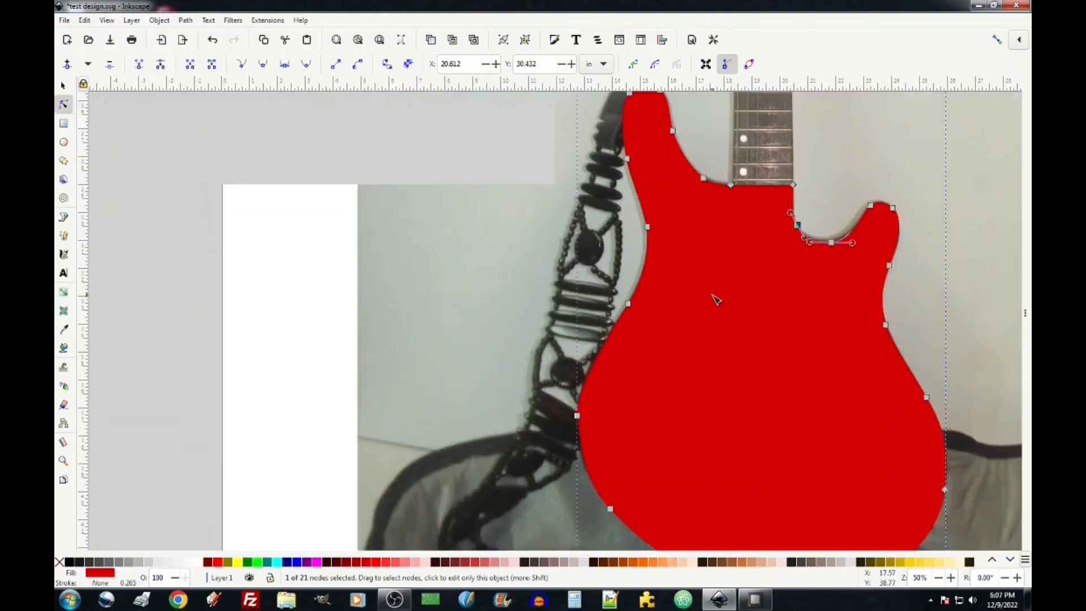
scroll(714, 299, up, 3)
scroll(715, 298, down, 5)
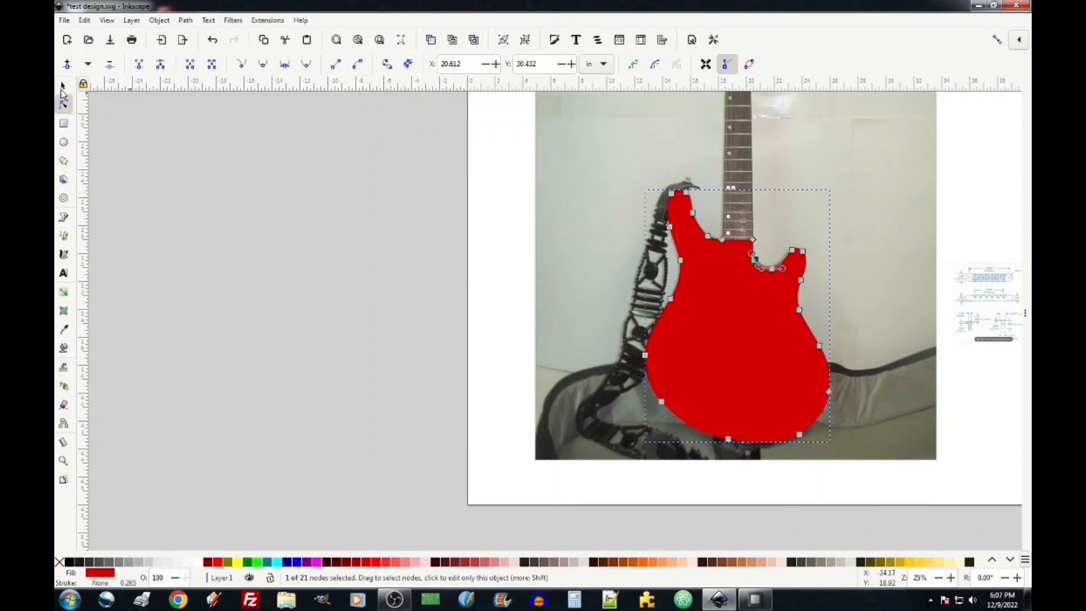
click(62, 86)
click(568, 243)
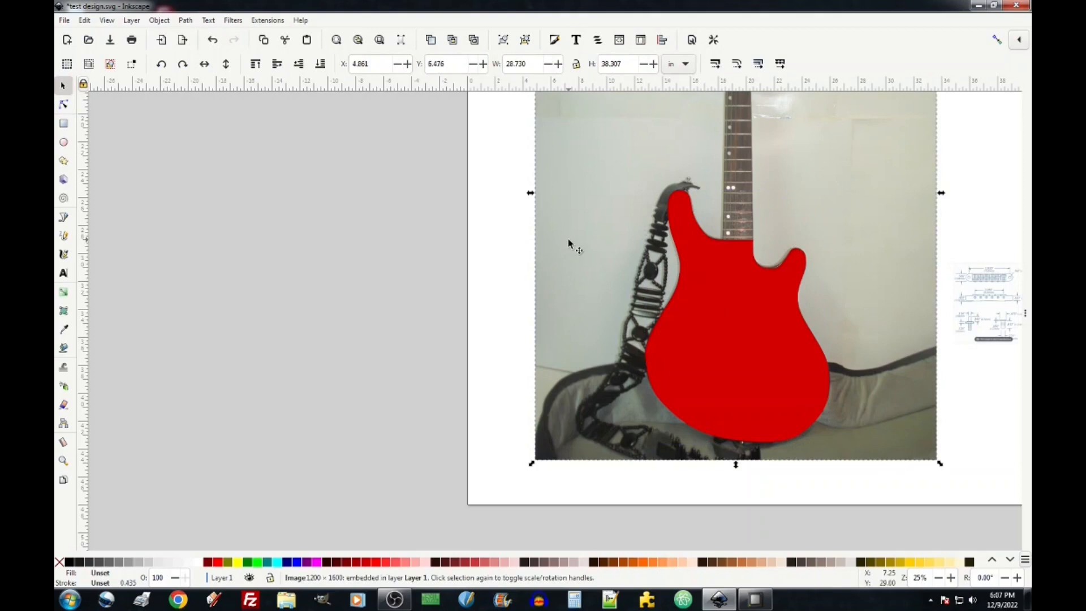